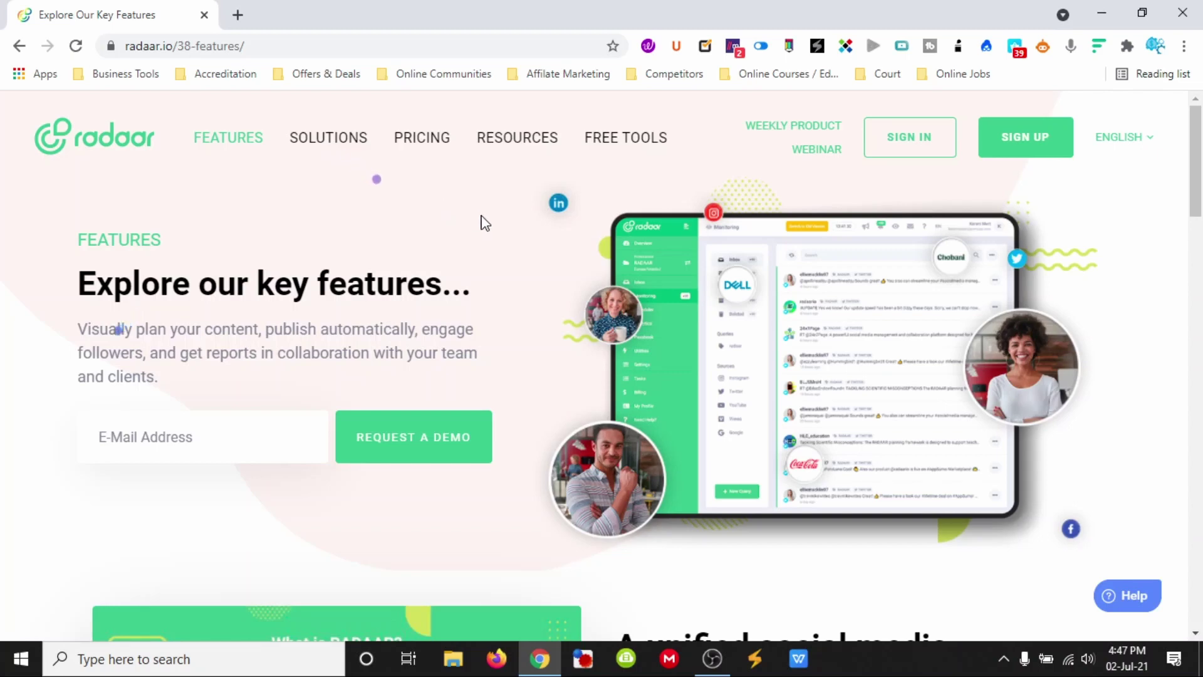
# Review RADAAR's key features page, from the platform introduction through the feature cards to the free tools listed in the footer
pyautogui.scroll(-1, 485, 225)
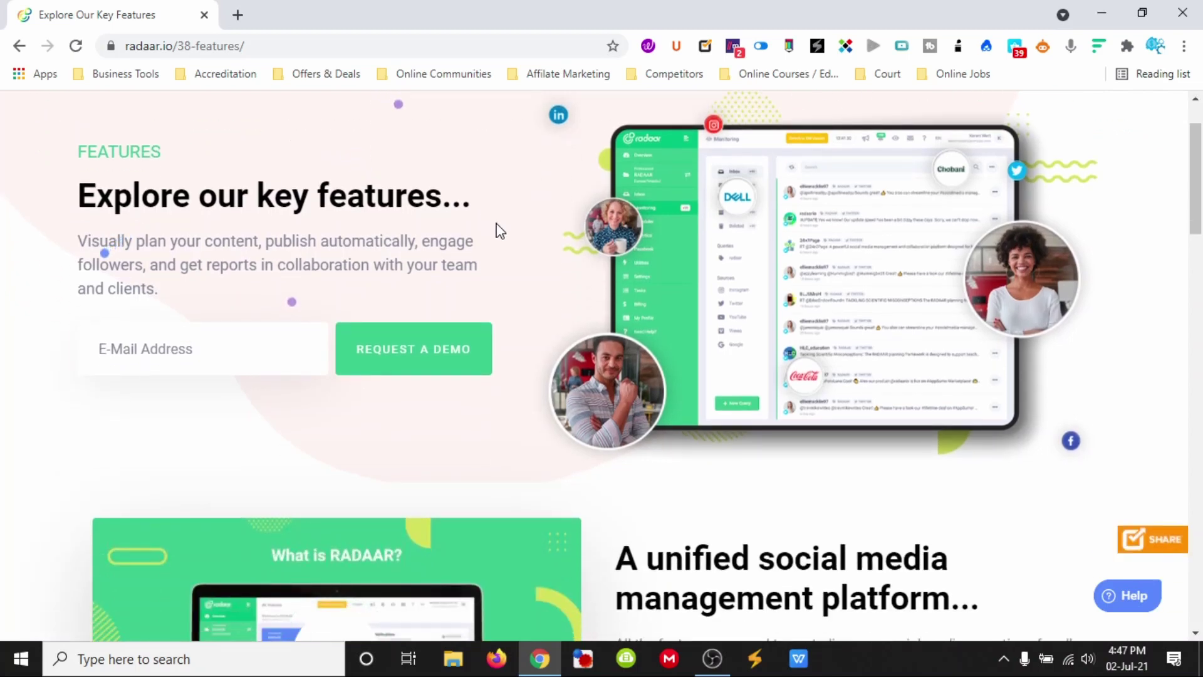
pyautogui.scroll(-3, 501, 239)
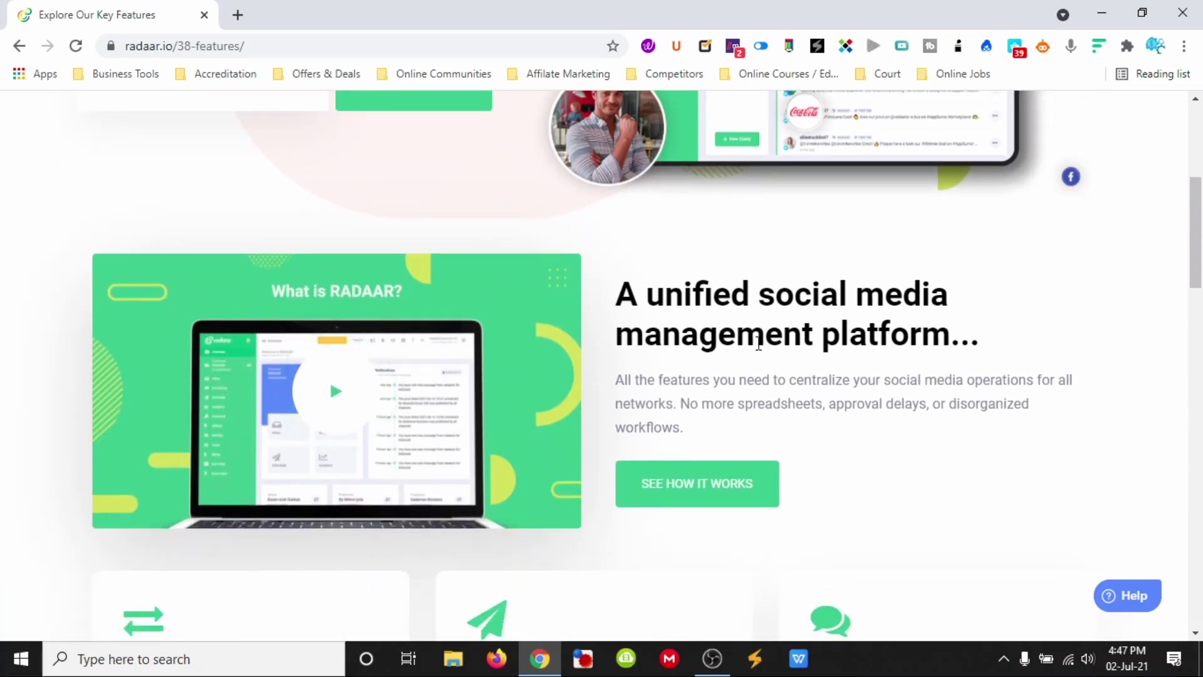
pyautogui.scroll(-4, 721, 360)
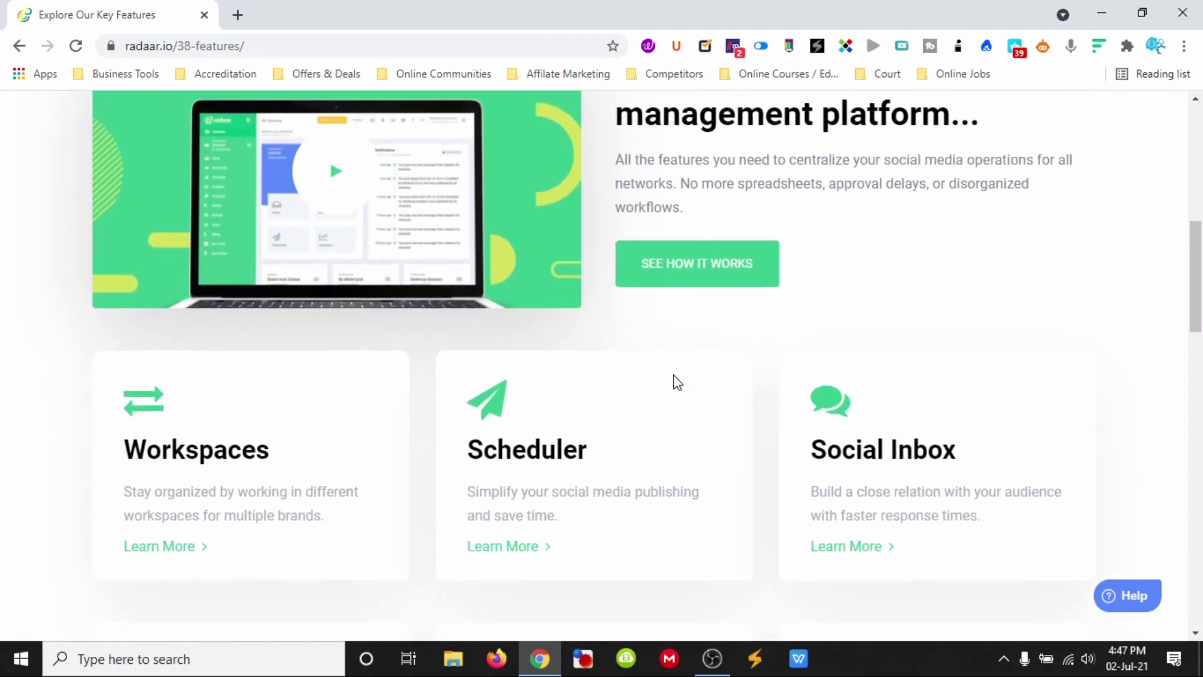
pyautogui.scroll(-1, 298, 237)
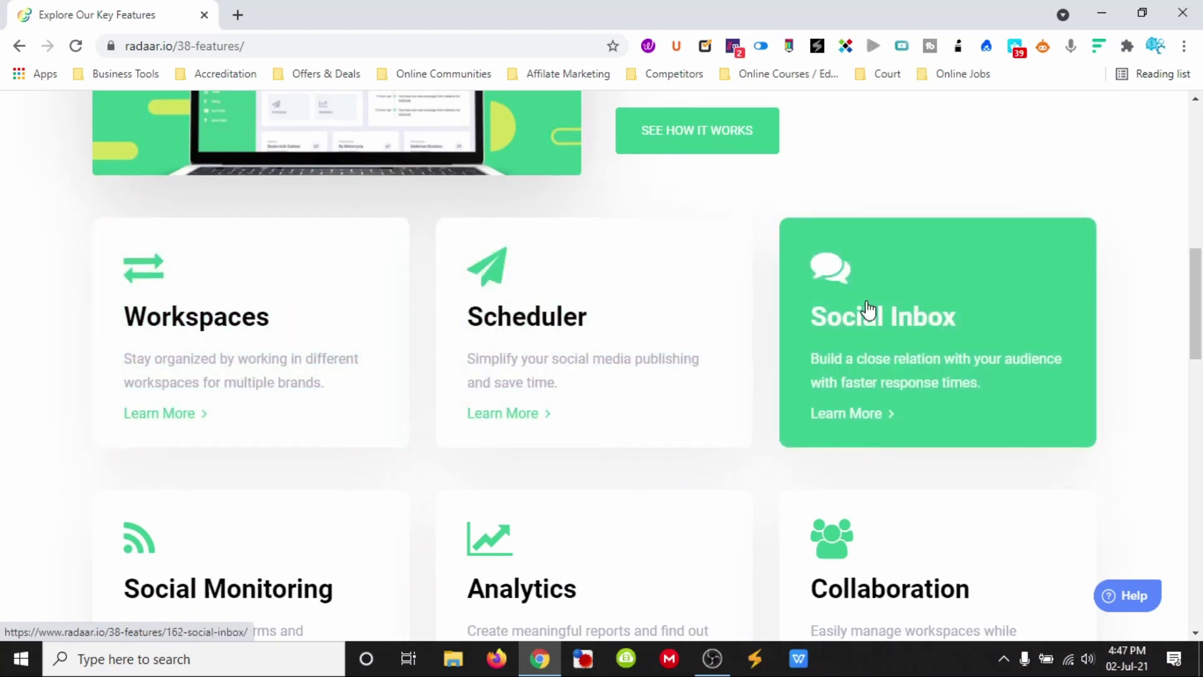
pyautogui.scroll(-1, 896, 269)
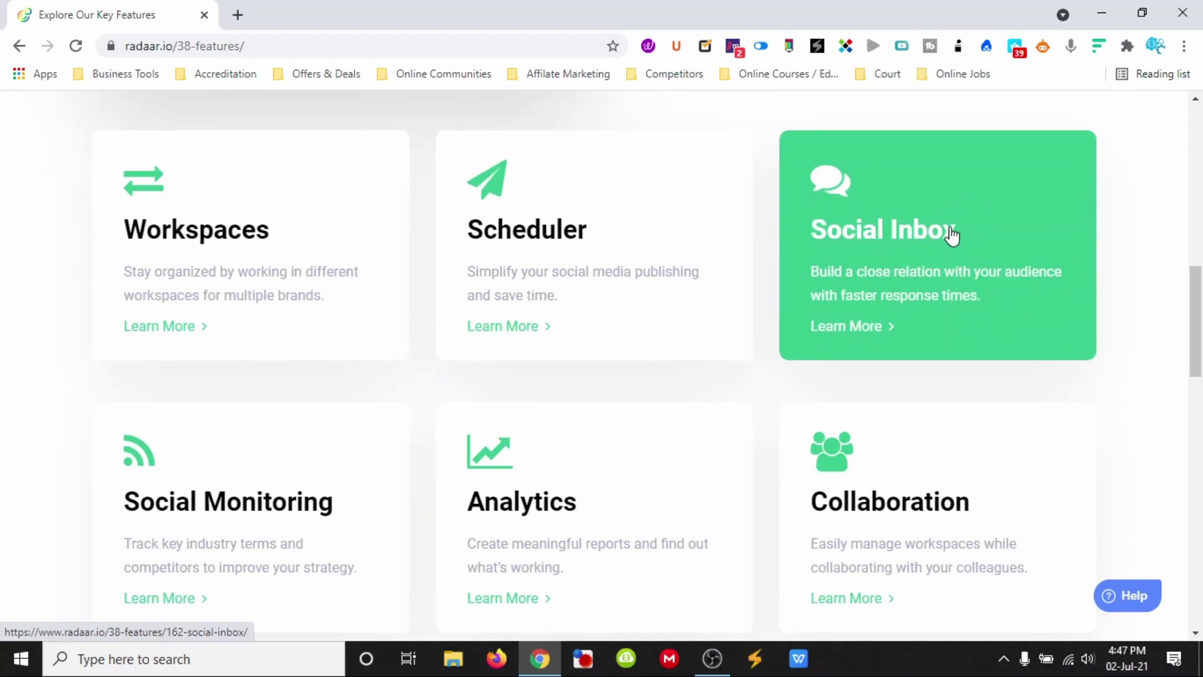
pyautogui.scroll(-1, 492, 460)
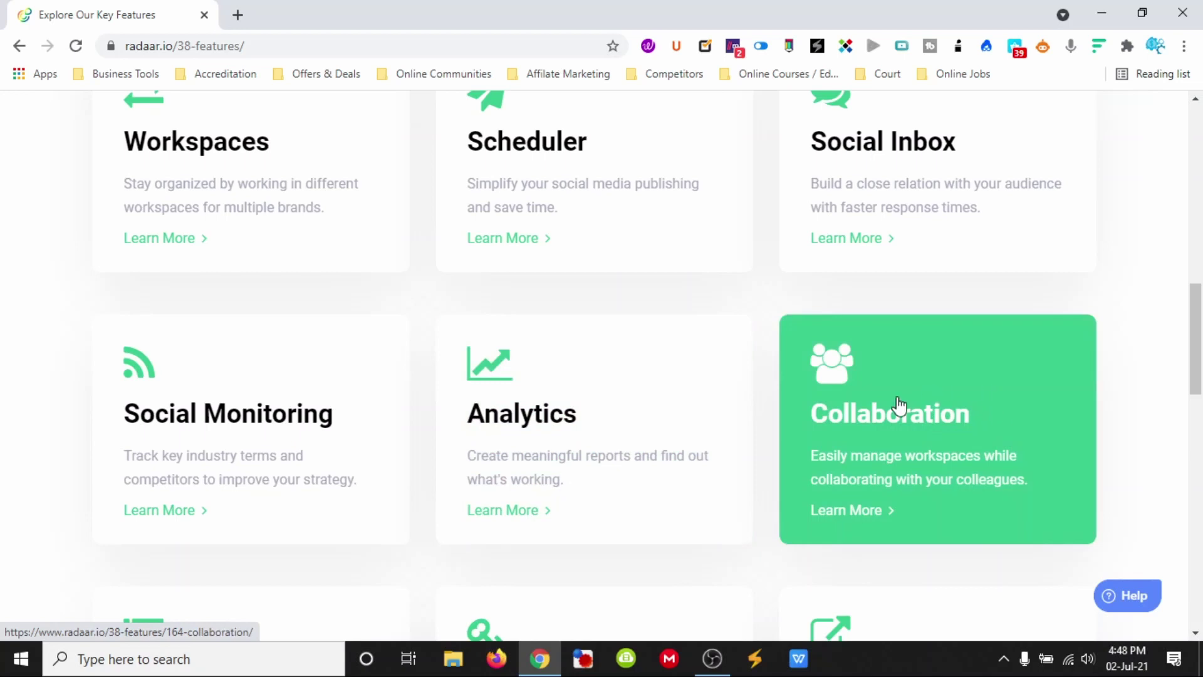
pyautogui.scroll(-1, 955, 382)
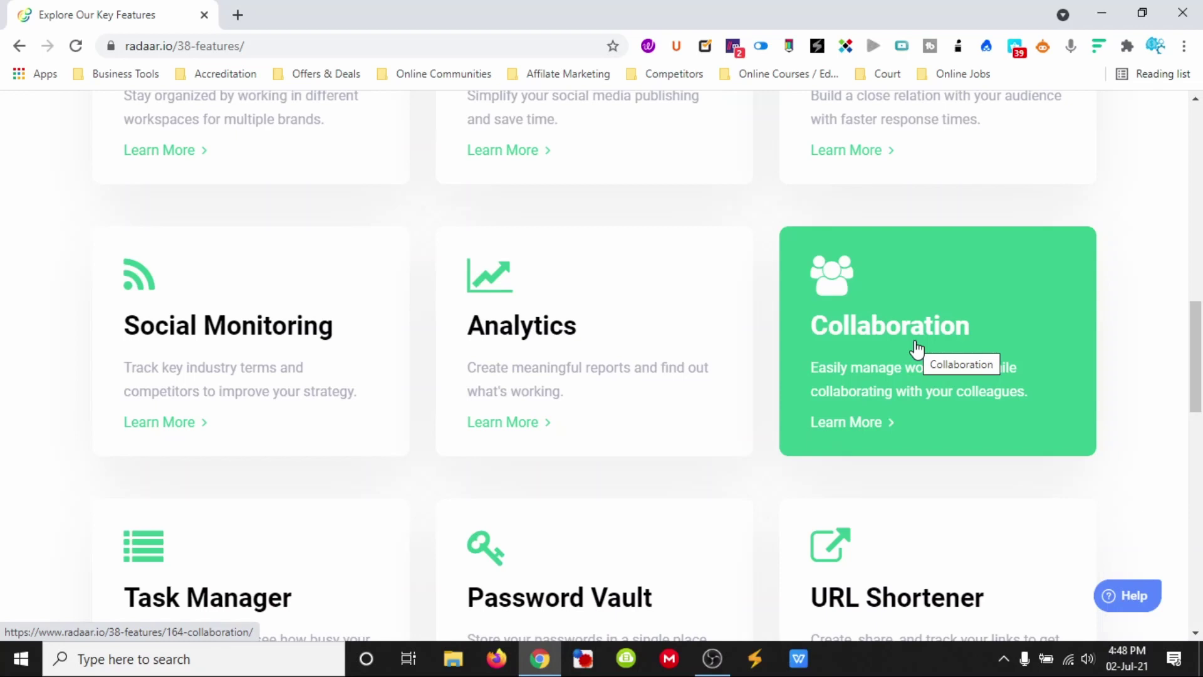
pyautogui.scroll(-2, 917, 351)
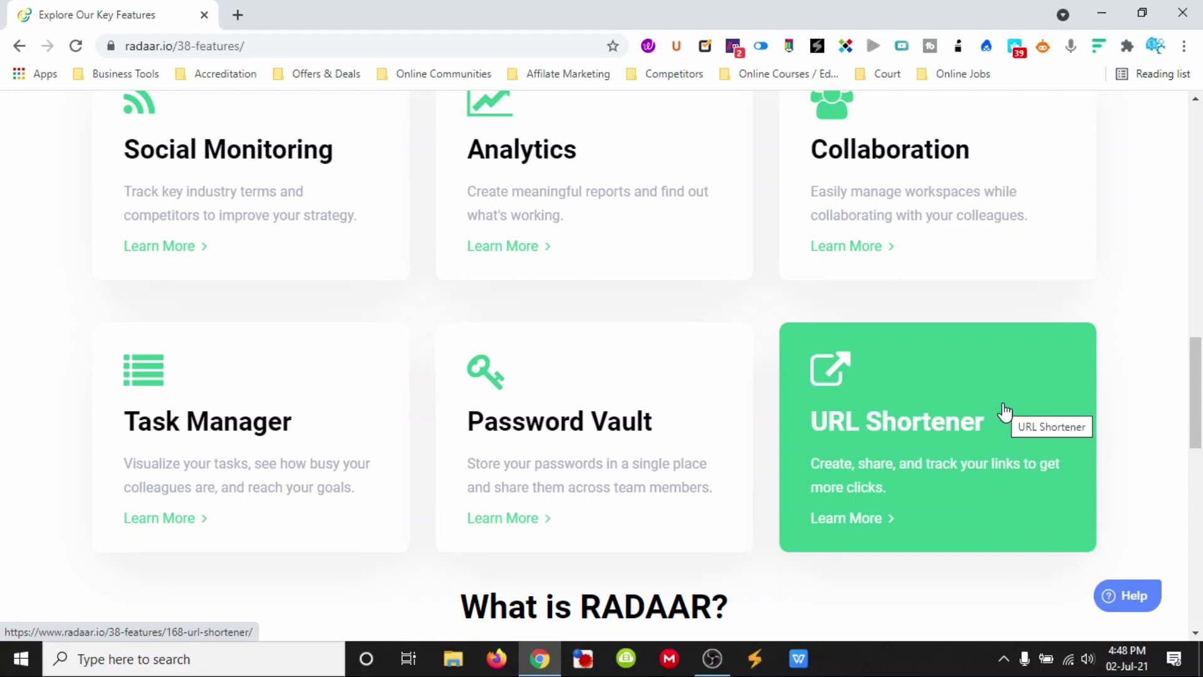
pyautogui.scroll(-1, 977, 411)
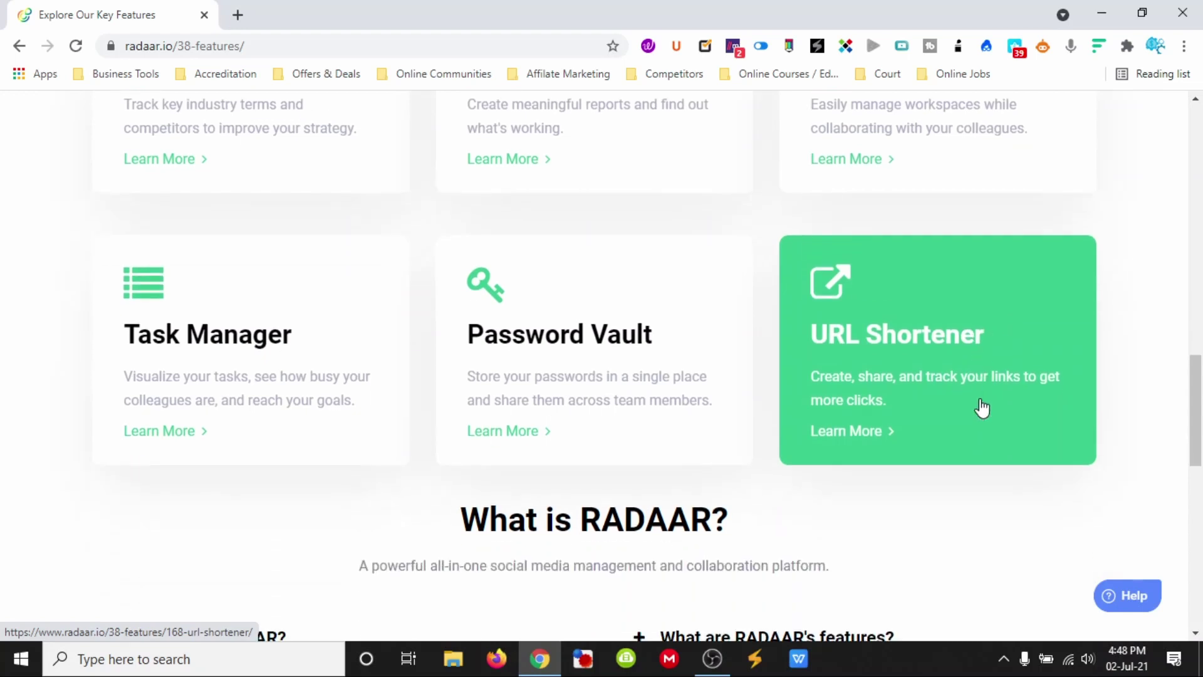
pyautogui.scroll(-3, 944, 352)
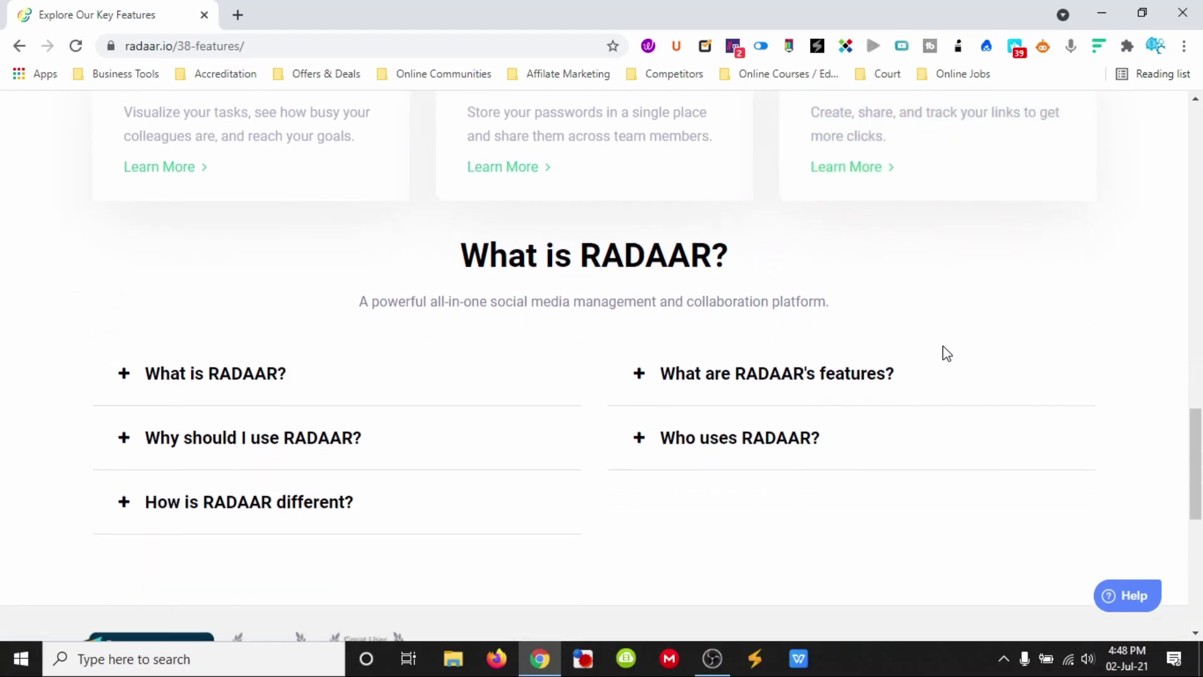
pyautogui.scroll(-5, 607, 368)
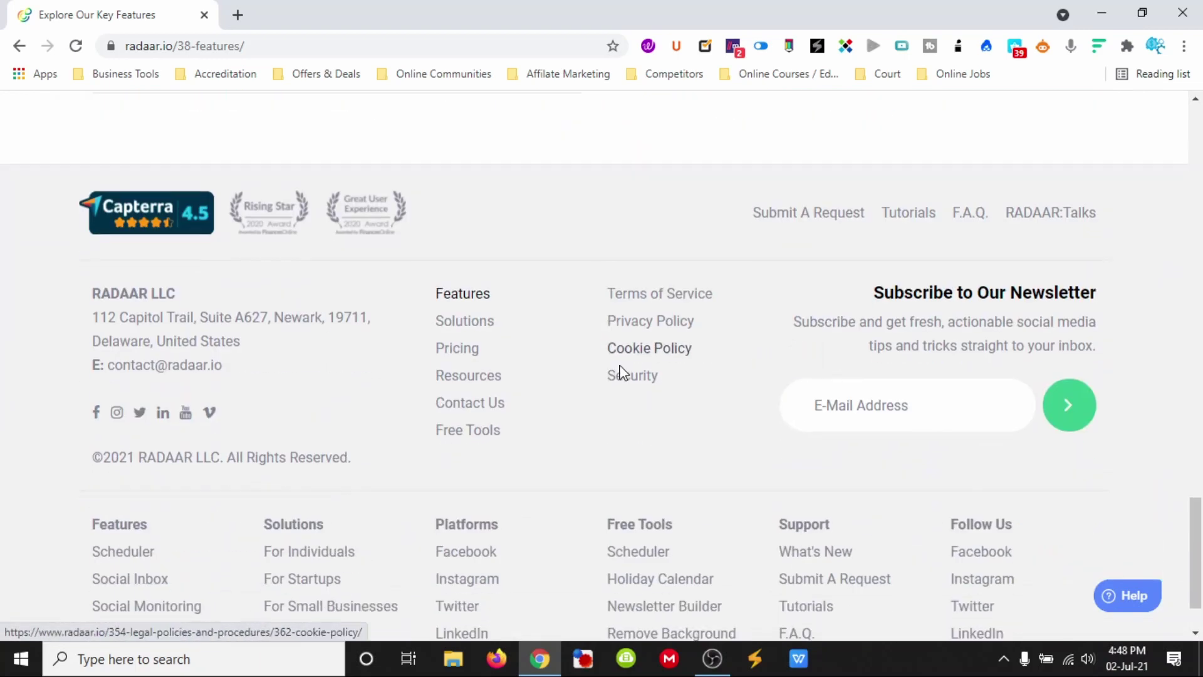
pyautogui.scroll(-1, 620, 373)
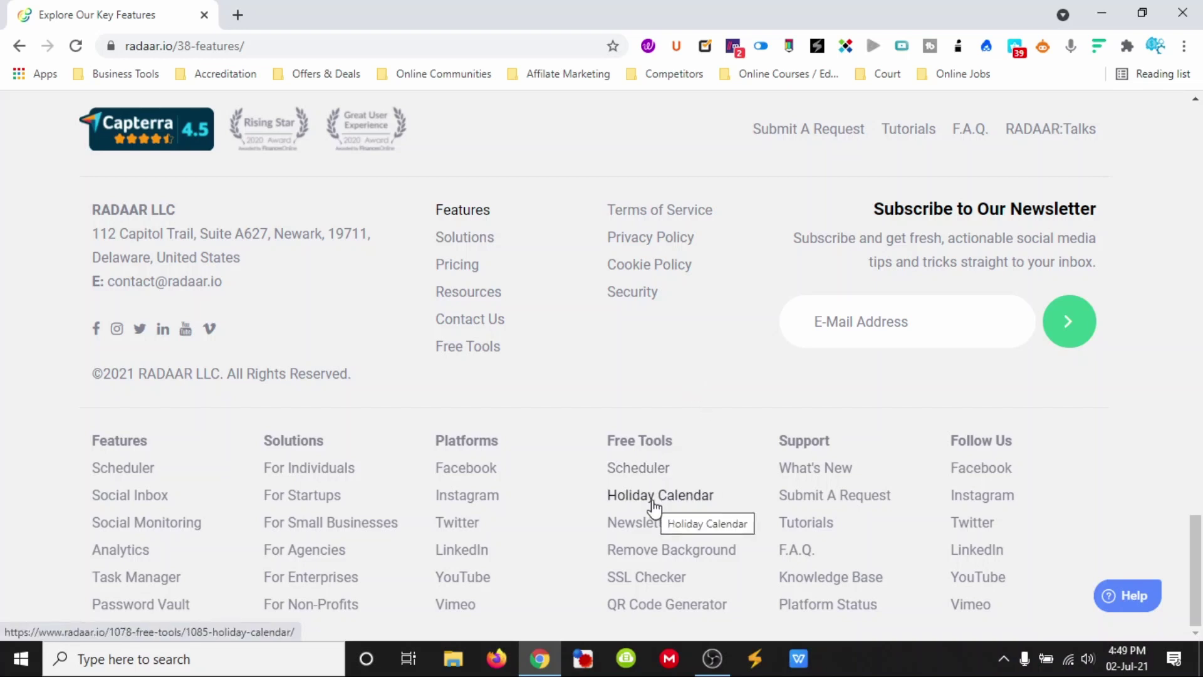
# Open the Newsletter Builder and Remove Background free tools in separate tabs, and launch the newsletter designer
pyautogui.rightClick(671, 534)
pyautogui.click(702, 280)
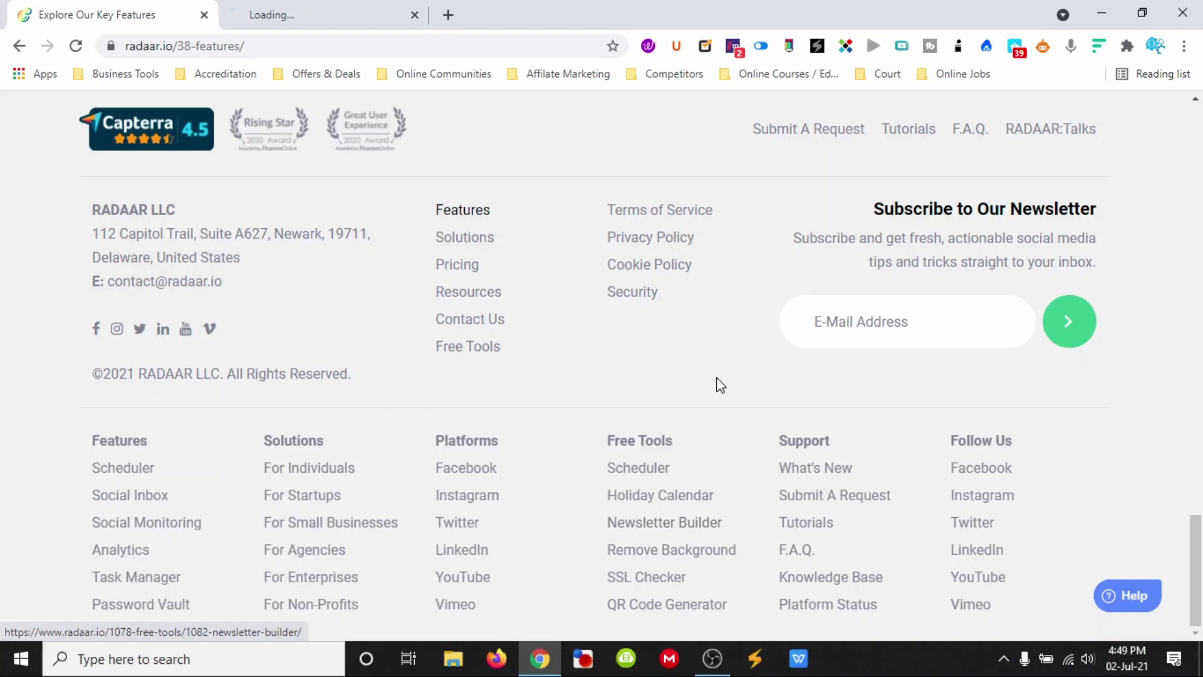
pyautogui.rightClick(691, 550)
pyautogui.click(757, 307)
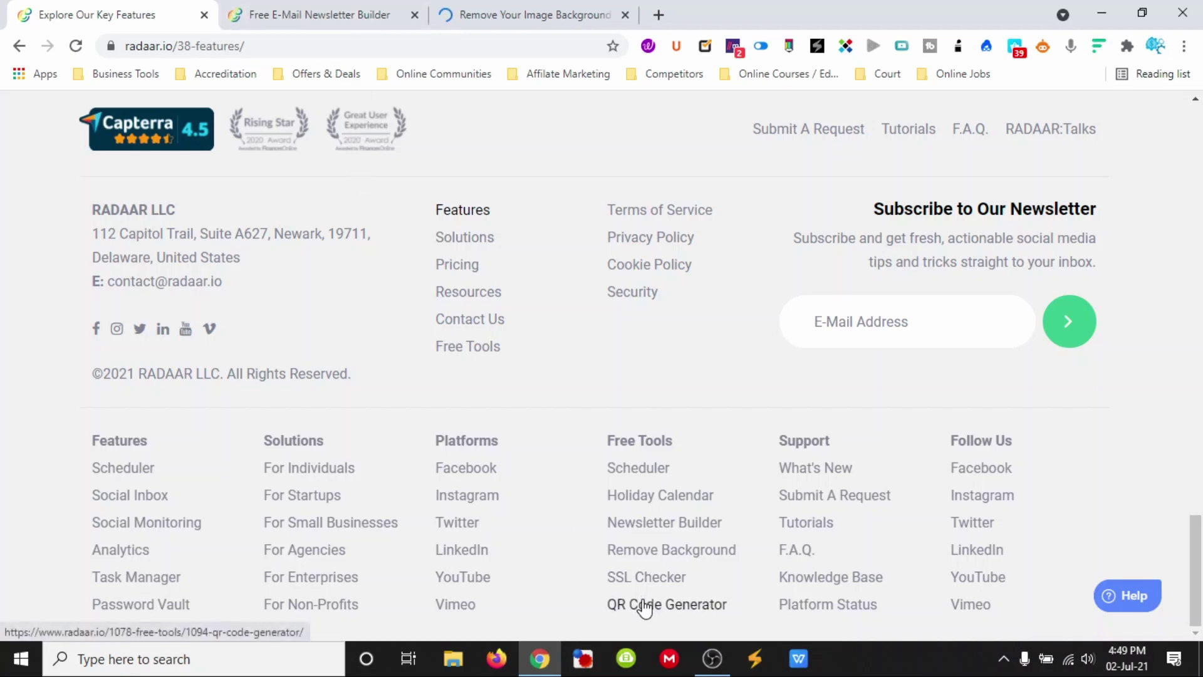
pyautogui.click(351, 19)
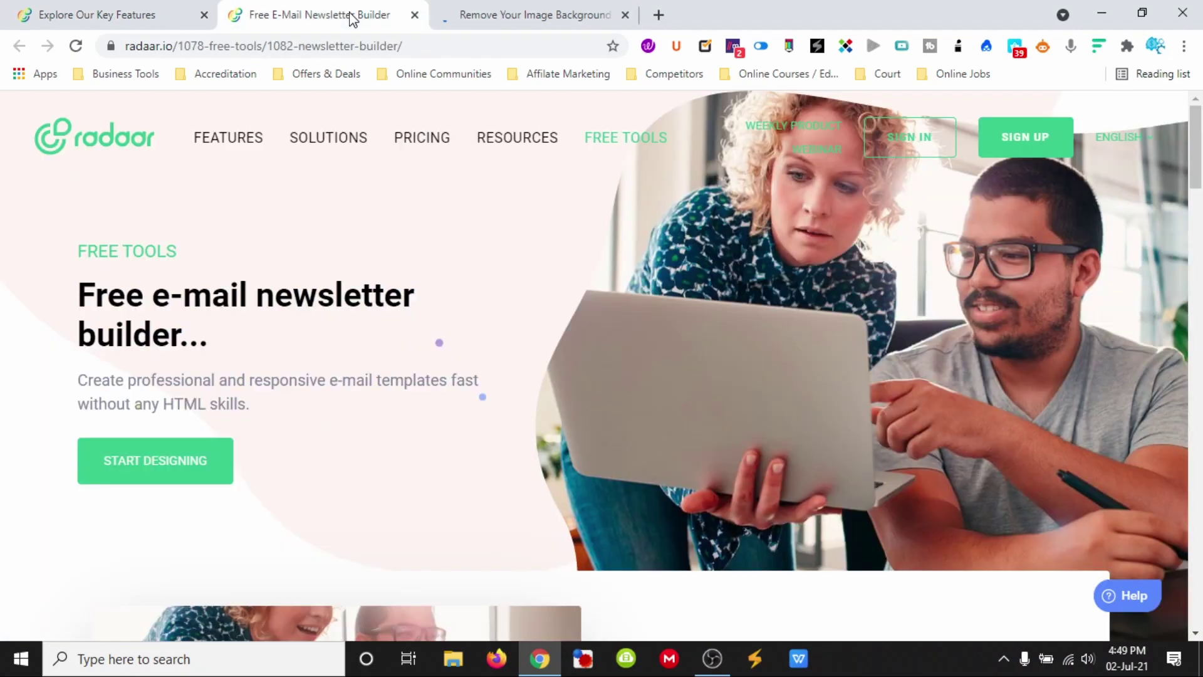
pyautogui.click(190, 462)
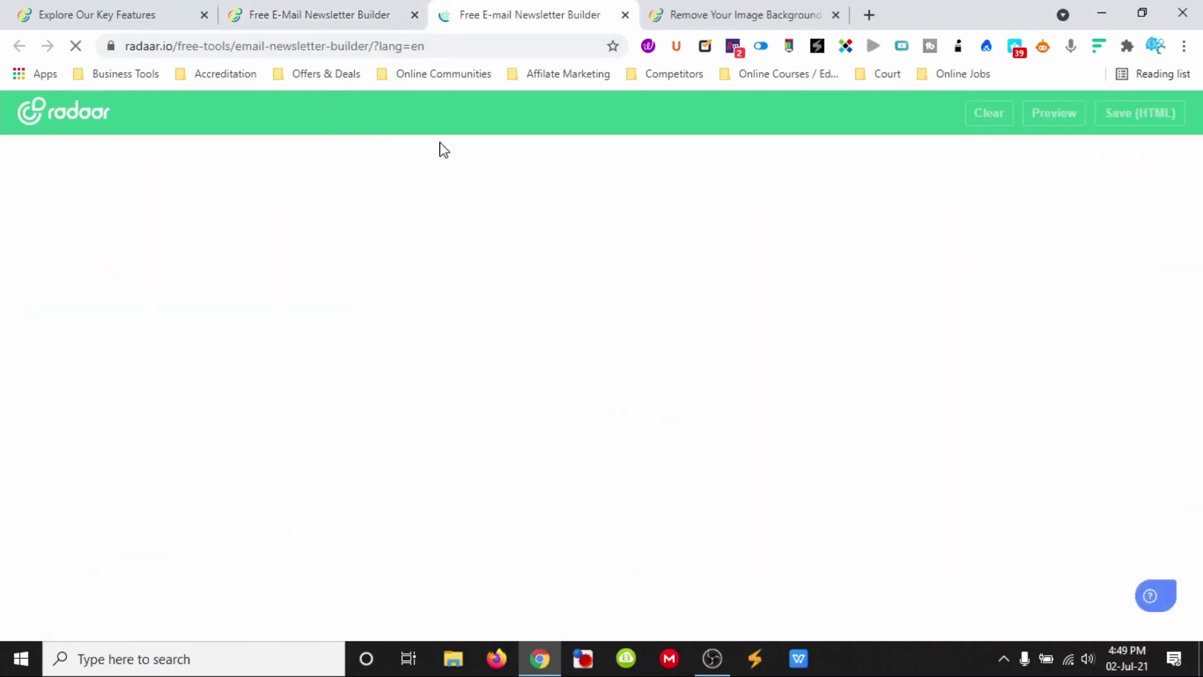
# Examine the Remove Background tool's page, including its image upload form
pyautogui.click(739, 18)
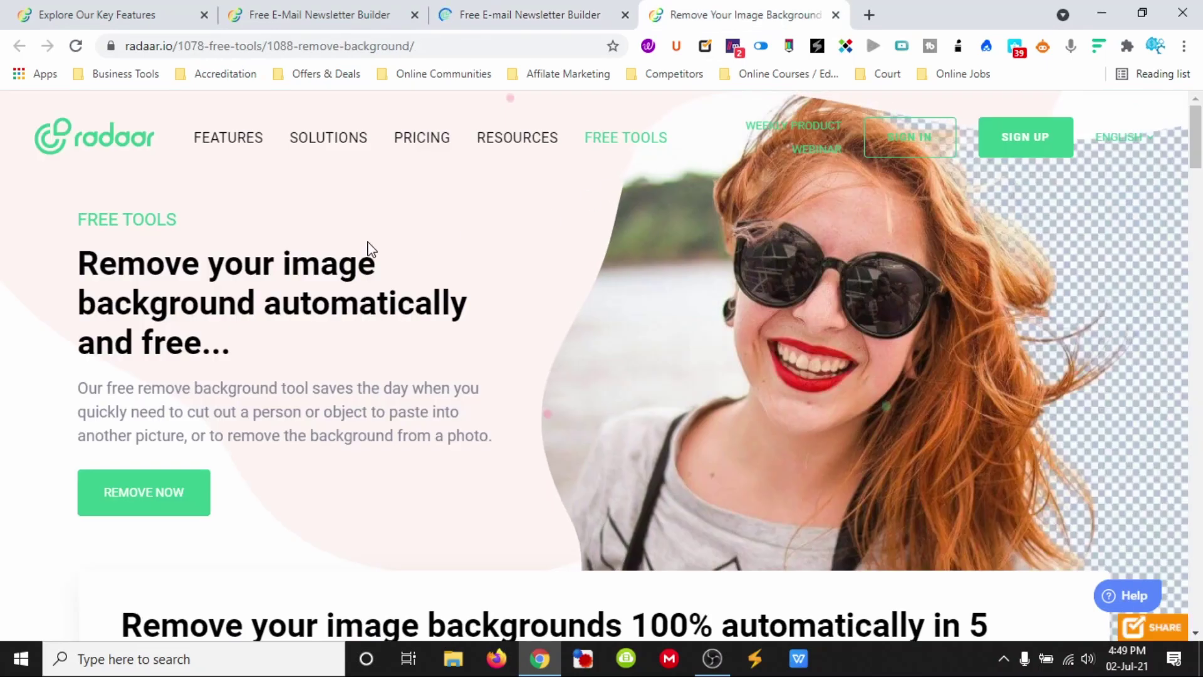
pyautogui.scroll(-1, 215, 322)
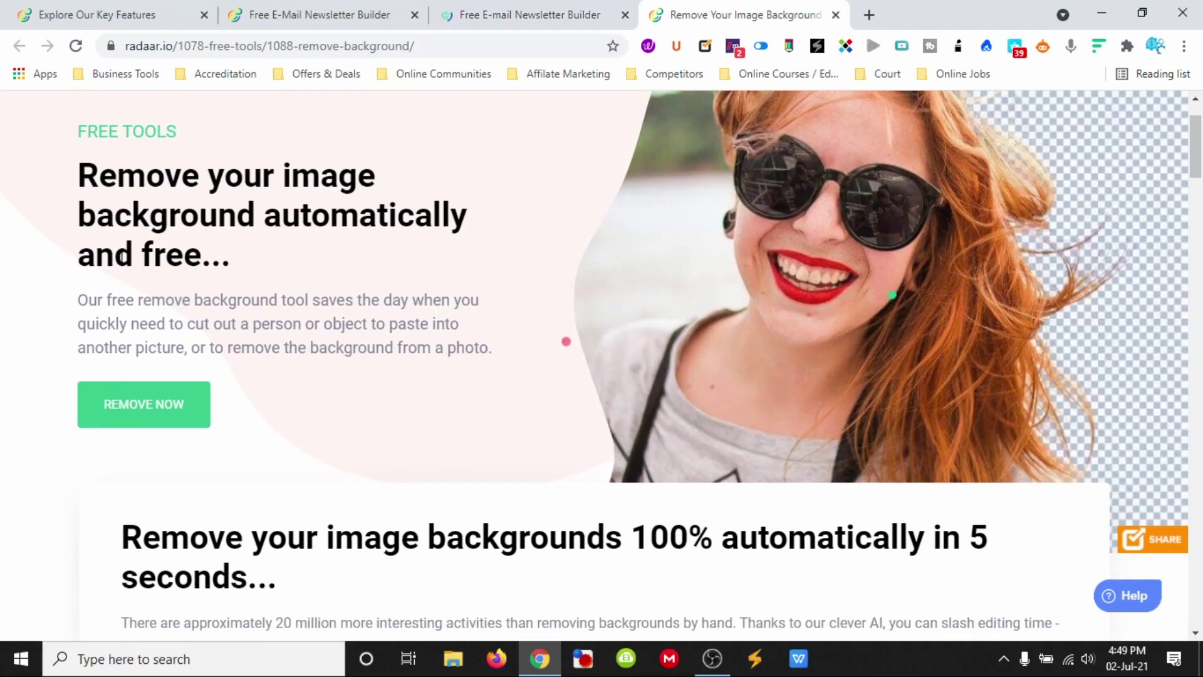
pyautogui.scroll(-3, 419, 339)
pyautogui.scroll(-1, 413, 341)
pyautogui.scroll(-1, 470, 504)
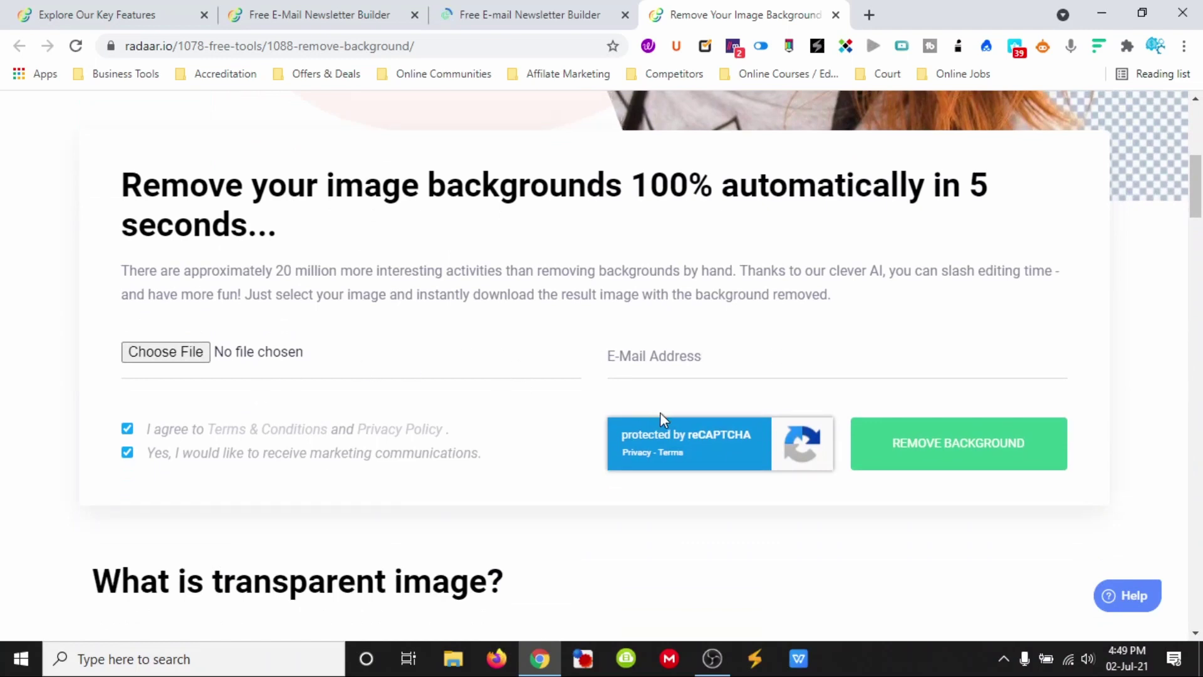
pyautogui.scroll(-1, 967, 373)
pyautogui.scroll(4, 702, 349)
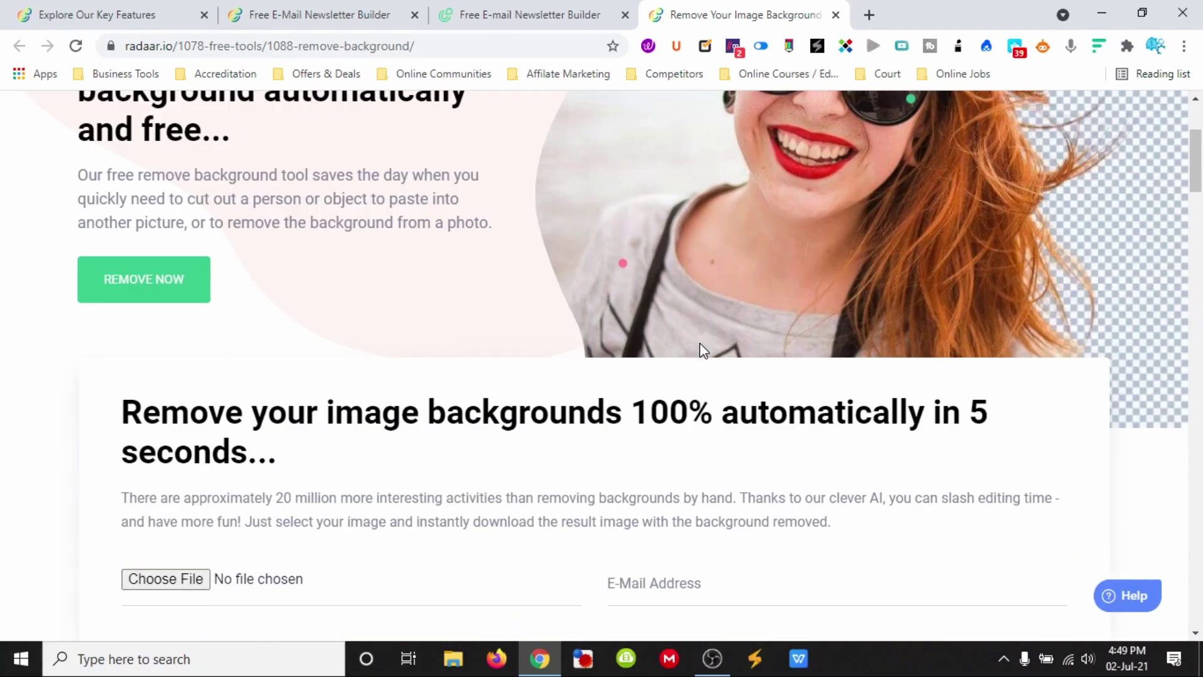
pyautogui.scroll(3, 703, 350)
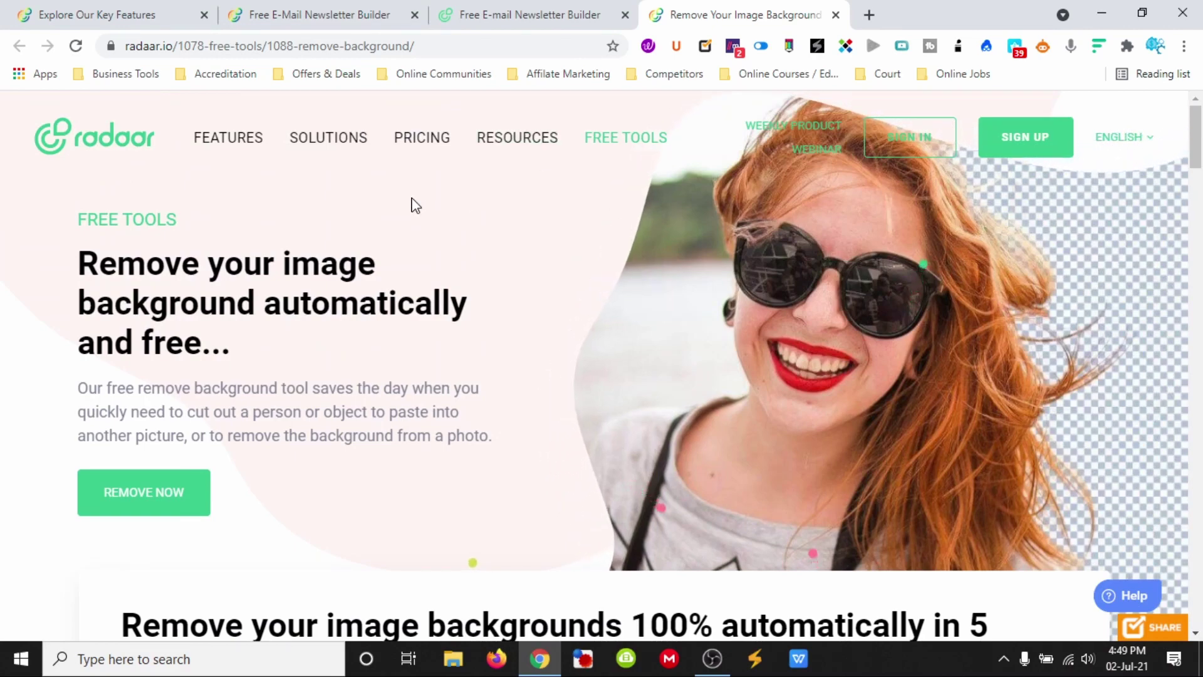
# Revisit the newsletter builder's introduction page and view its template editor
pyautogui.click(329, 17)
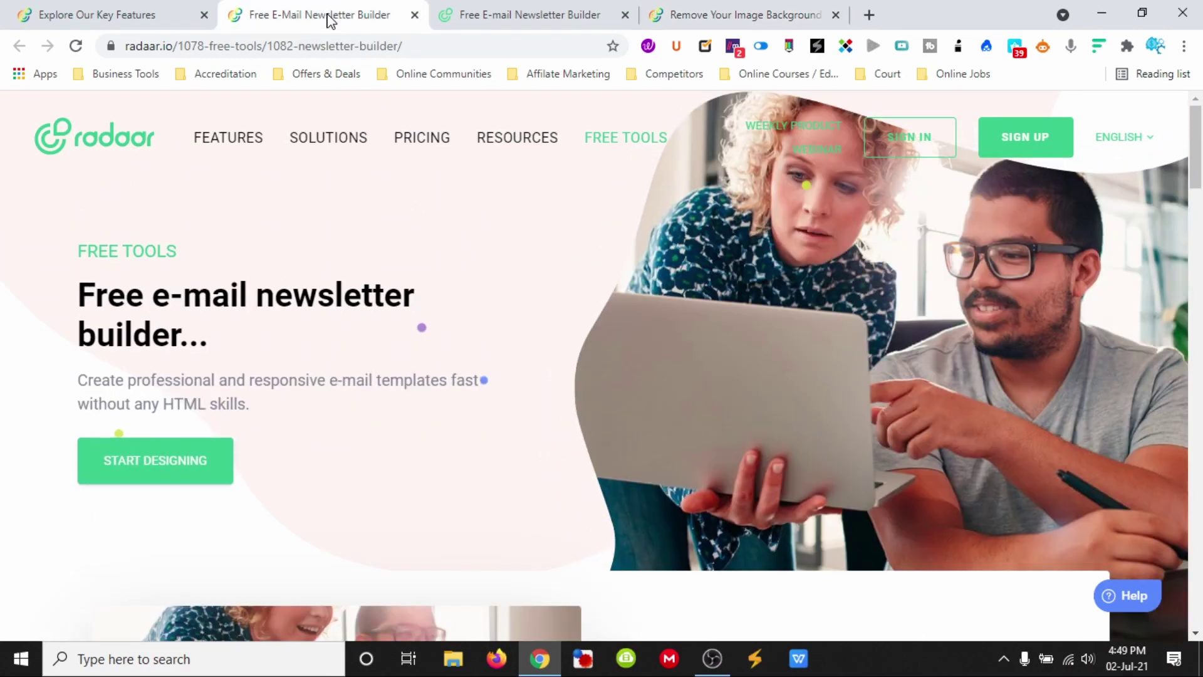
pyautogui.click(549, 16)
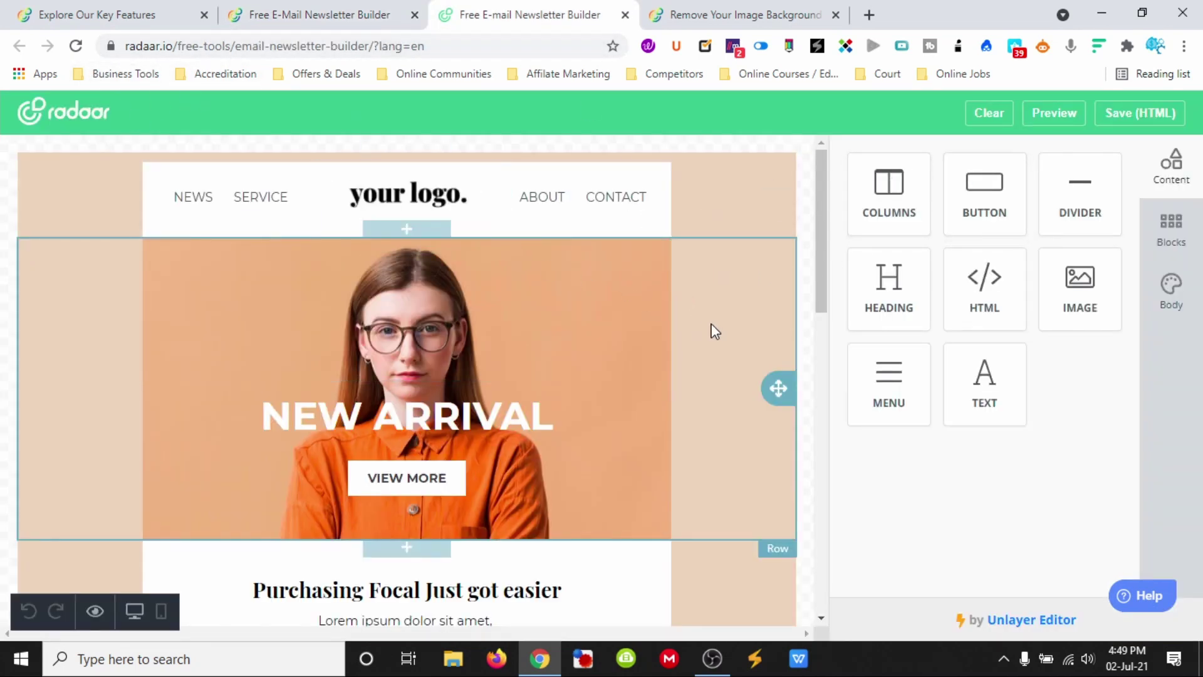
# Return to the key features page and sign in to the RADAAR dashboard
pyautogui.click(140, 11)
pyautogui.scroll(15, 498, 219)
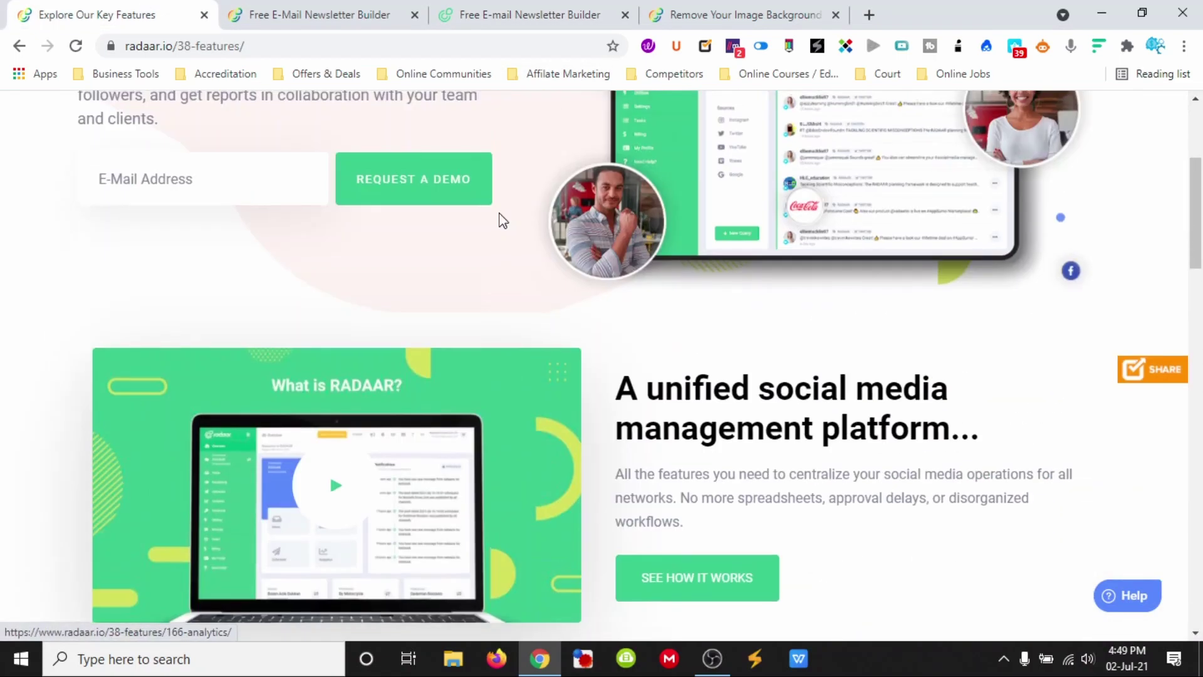
pyautogui.scroll(4, 501, 219)
pyautogui.scroll(-7, 499, 241)
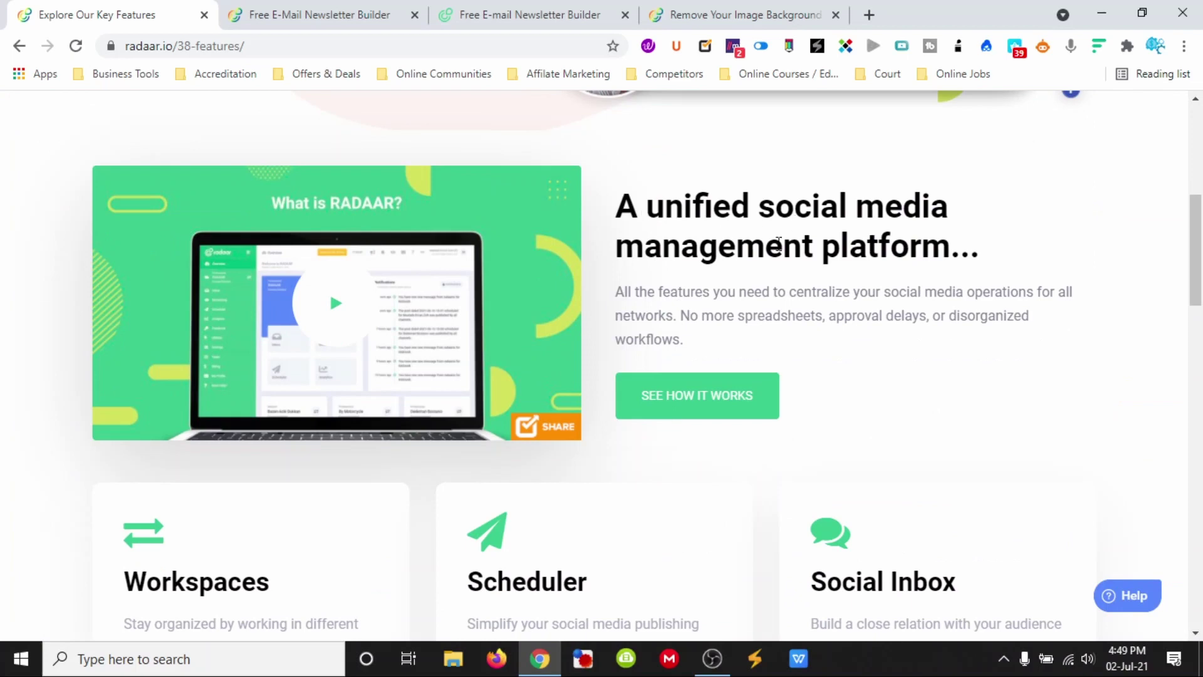
pyautogui.scroll(7, 778, 244)
pyautogui.click(922, 138)
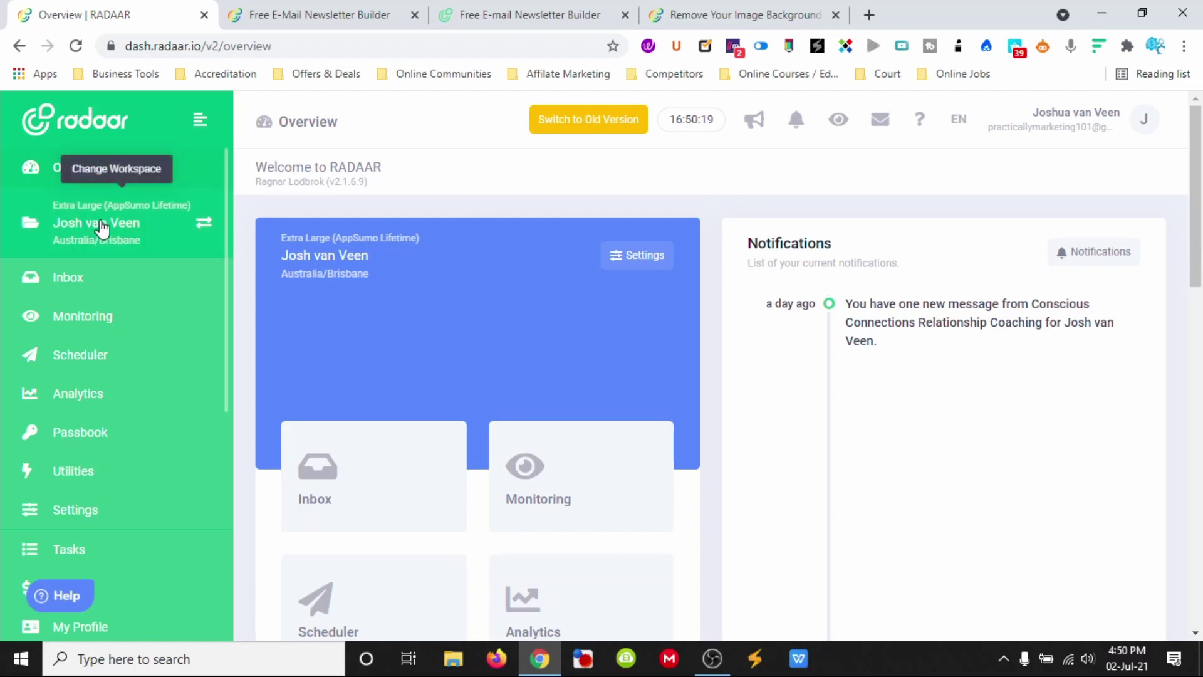
# Check the workspace switcher, and look over the dashboard overview's notifications, shortcuts and task boards
pyautogui.click(142, 234)
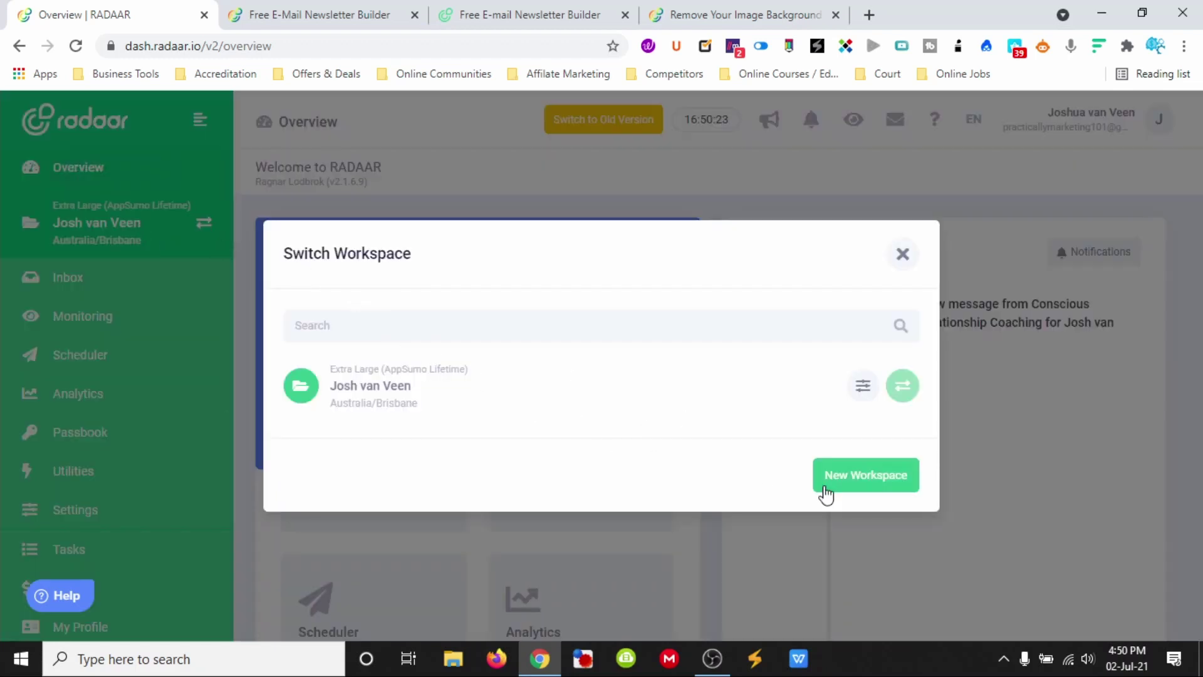
pyautogui.click(903, 257)
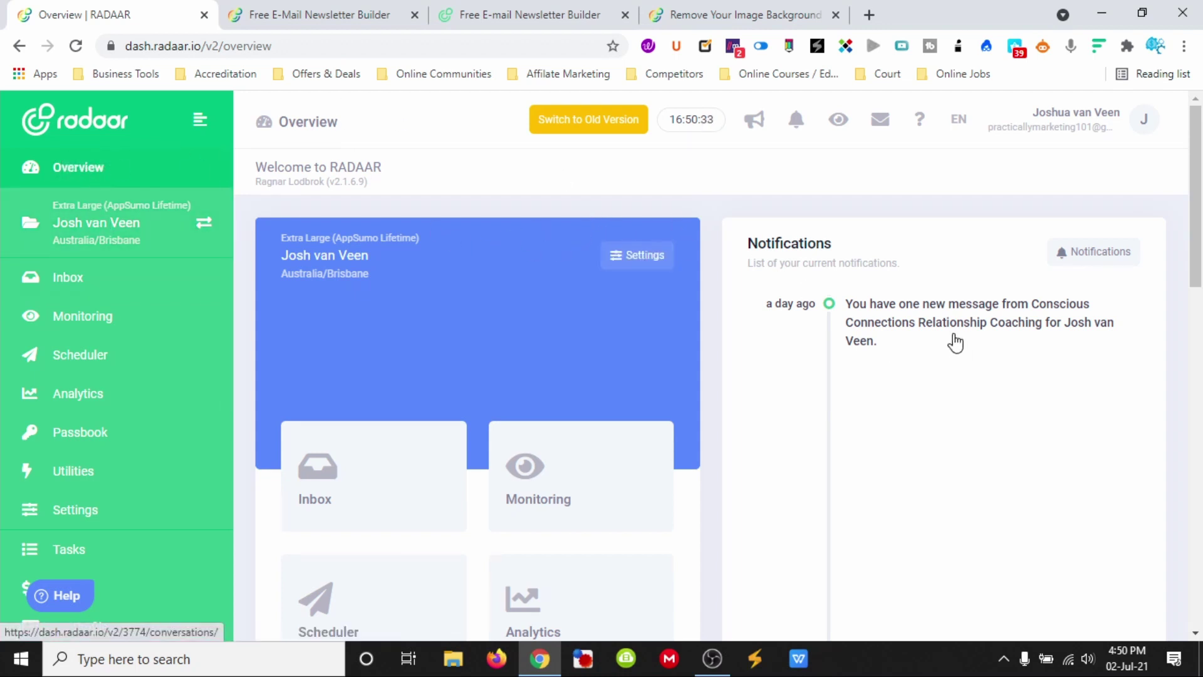
pyautogui.scroll(-3, 383, 361)
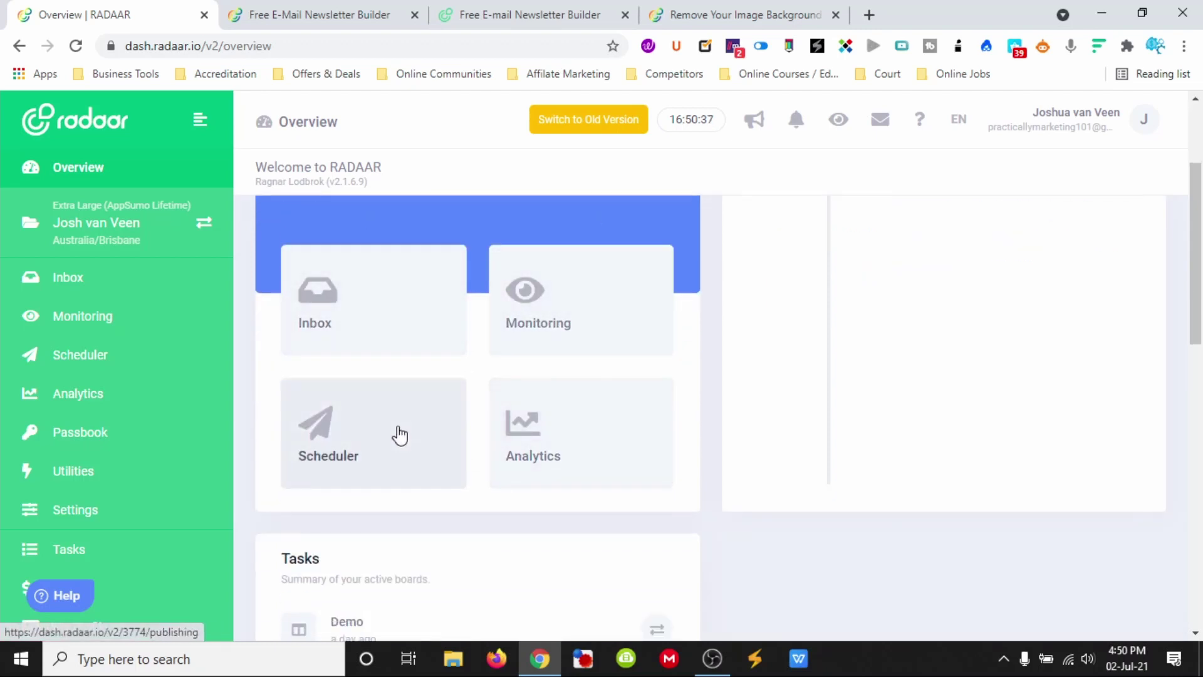
pyautogui.scroll(-3, 430, 467)
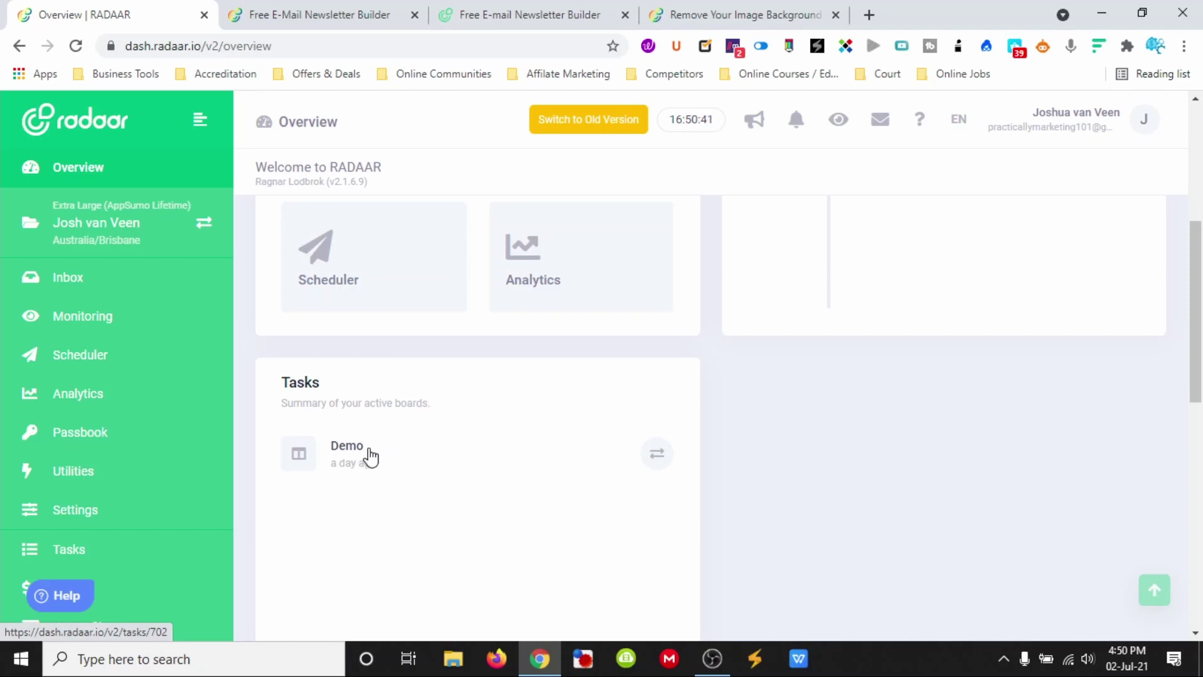
pyautogui.scroll(5, 464, 349)
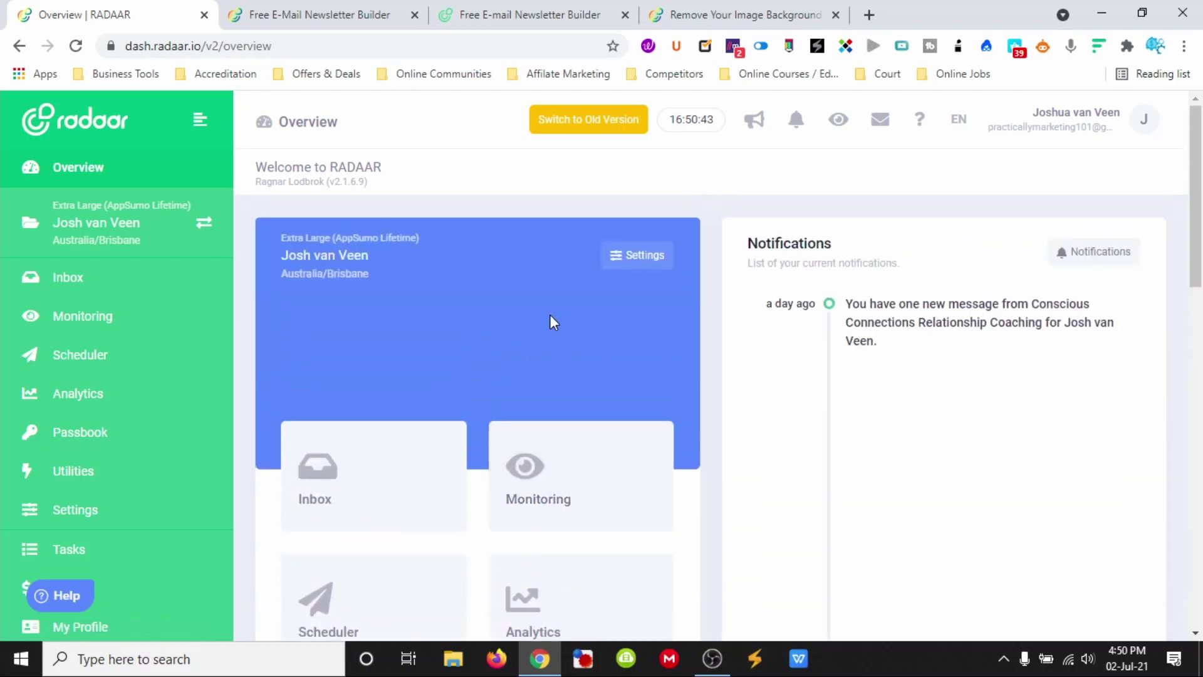
# Open the social inbox and view its Waiting, Starred and Sent folders
pyautogui.click(107, 282)
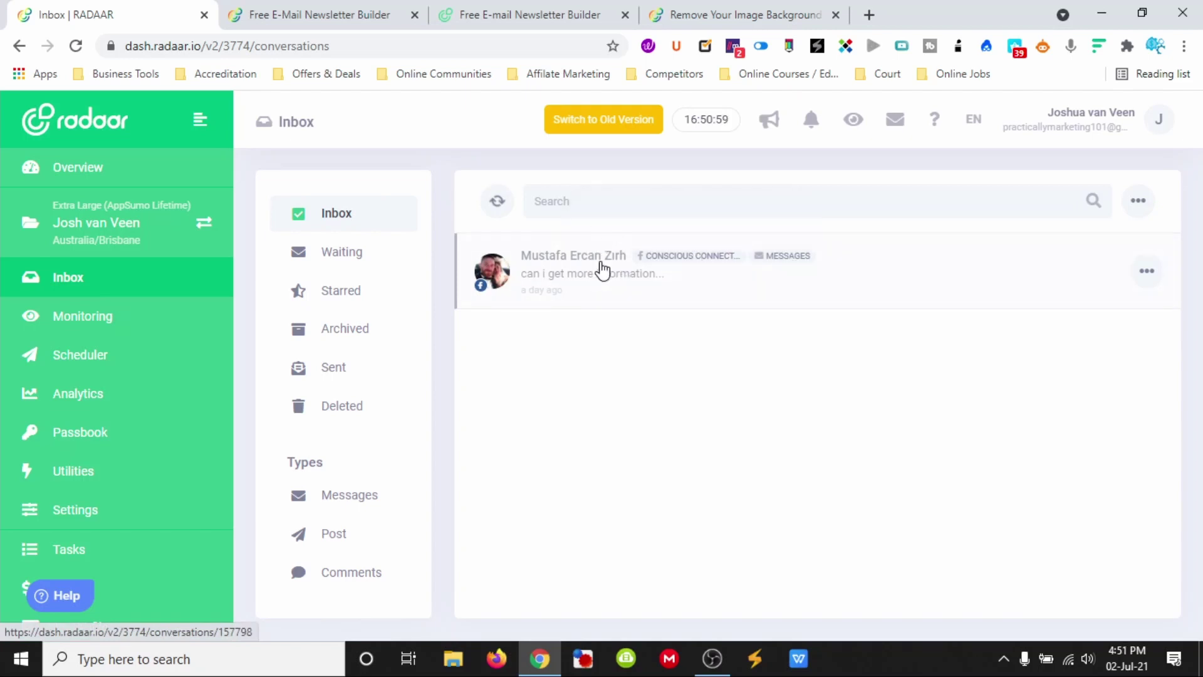
pyautogui.click(342, 254)
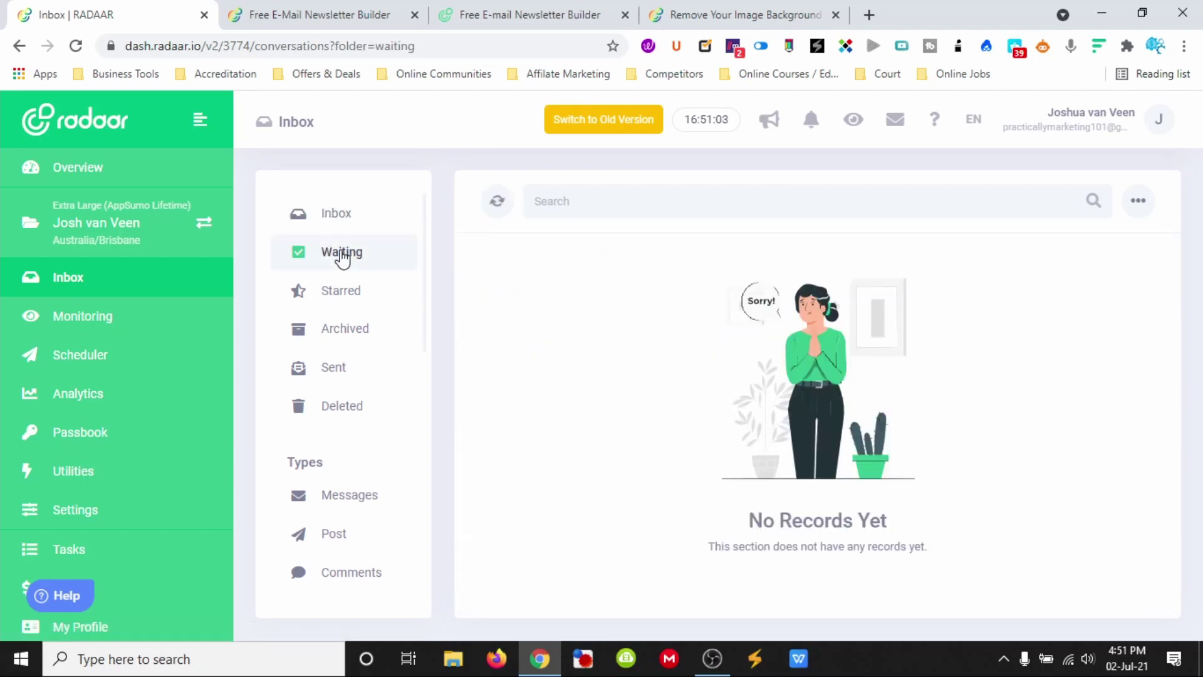
pyautogui.click(344, 291)
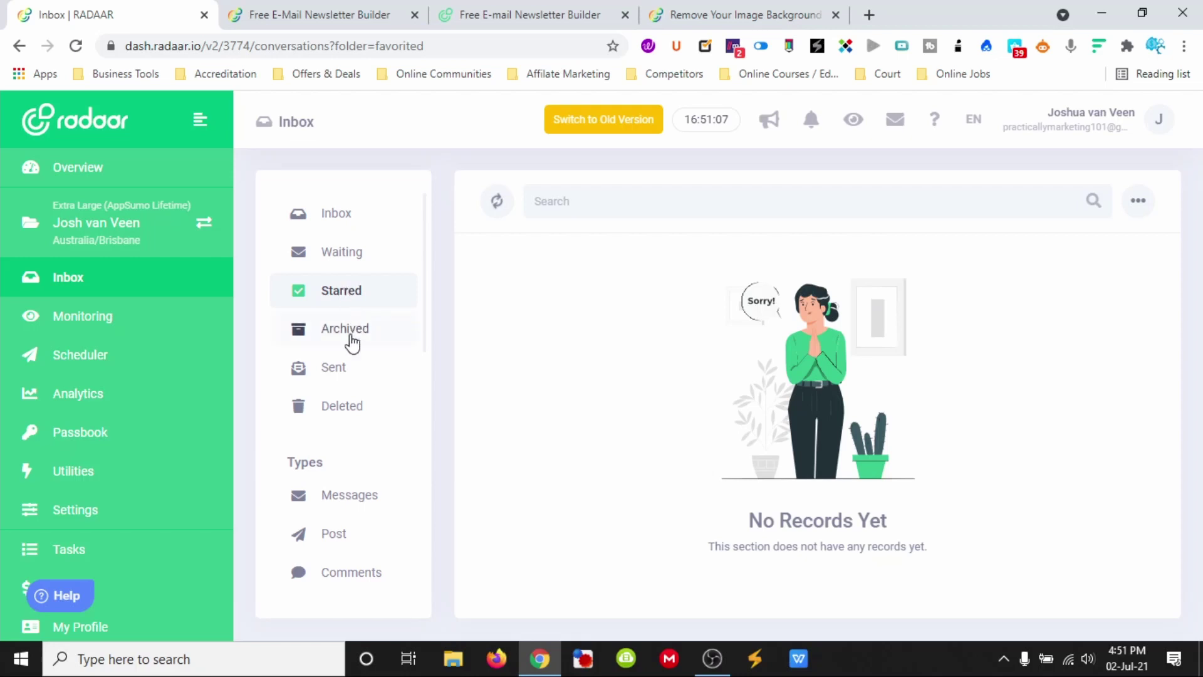
pyautogui.click(349, 372)
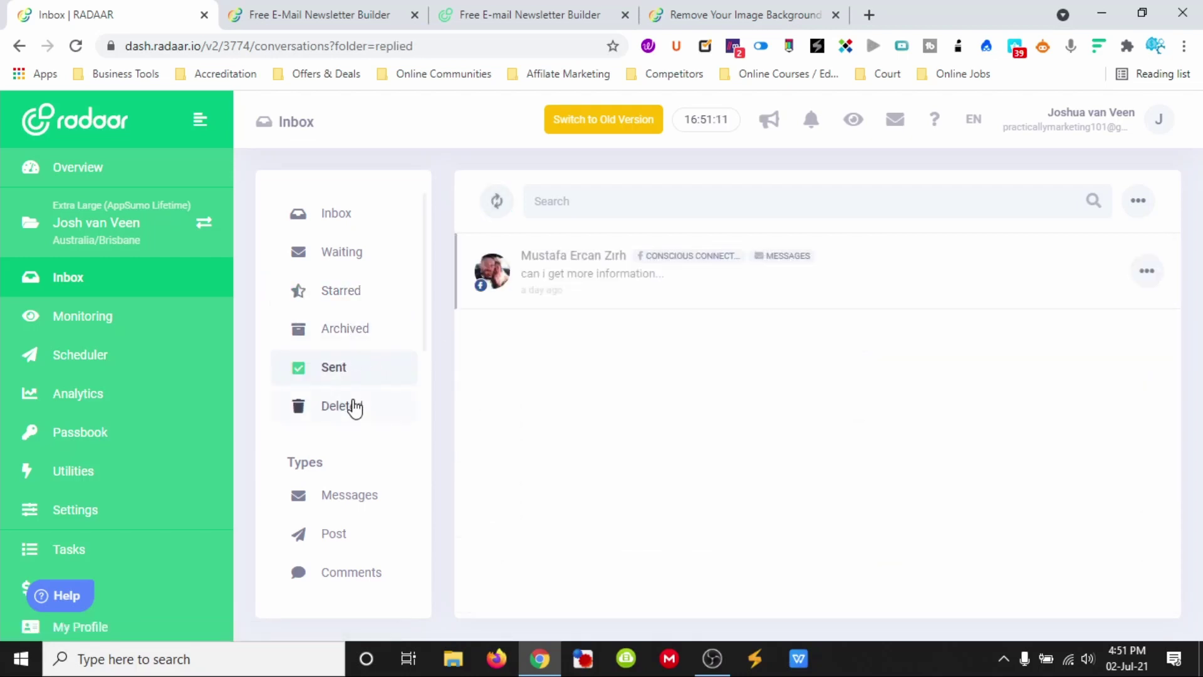
# Filter the Sent folder by the Messages, Post, Comments and Reviews types
pyautogui.scroll(-1, 363, 344)
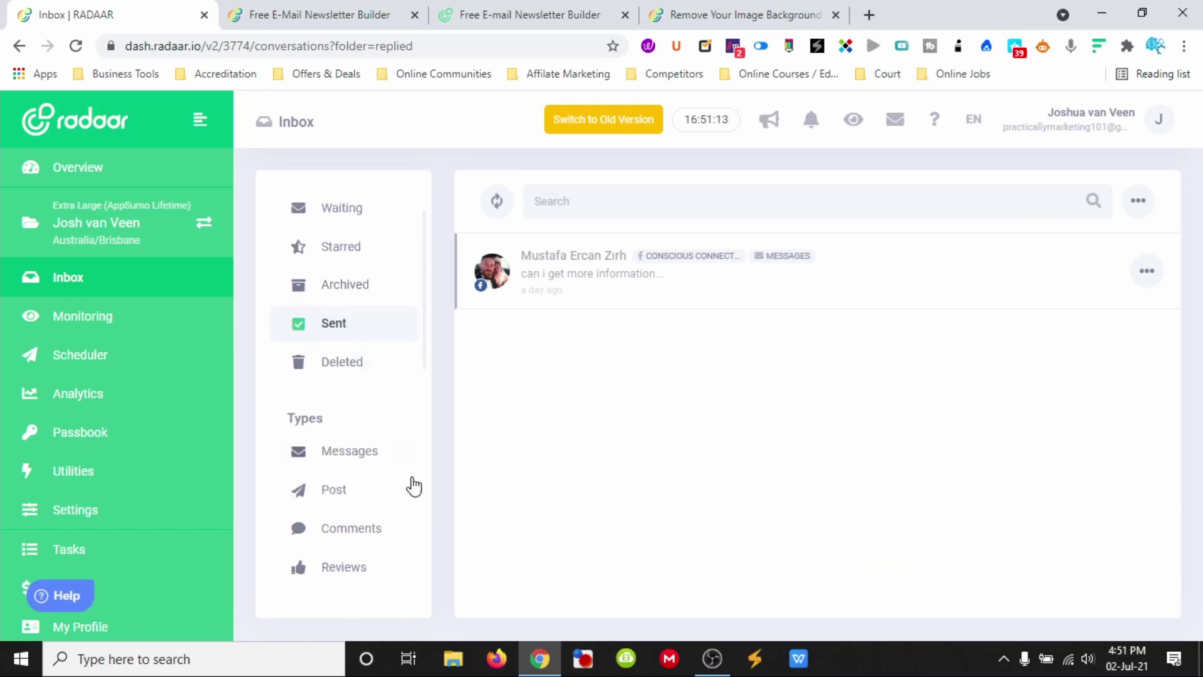
pyautogui.click(367, 457)
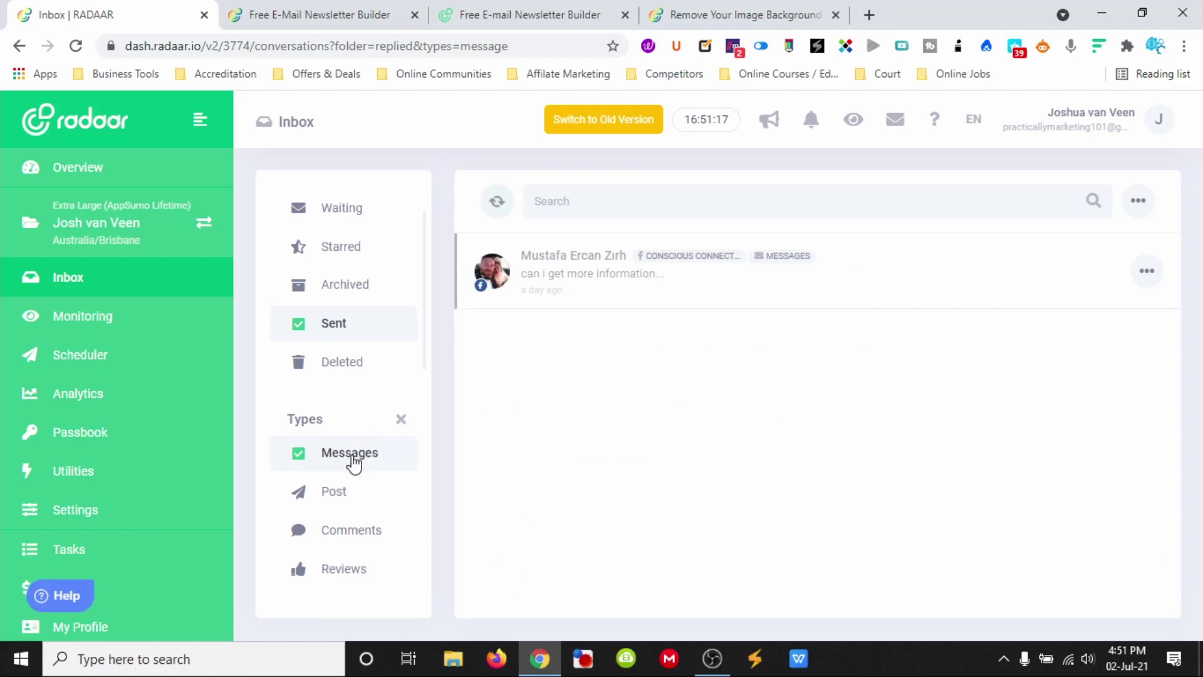
pyautogui.click(348, 497)
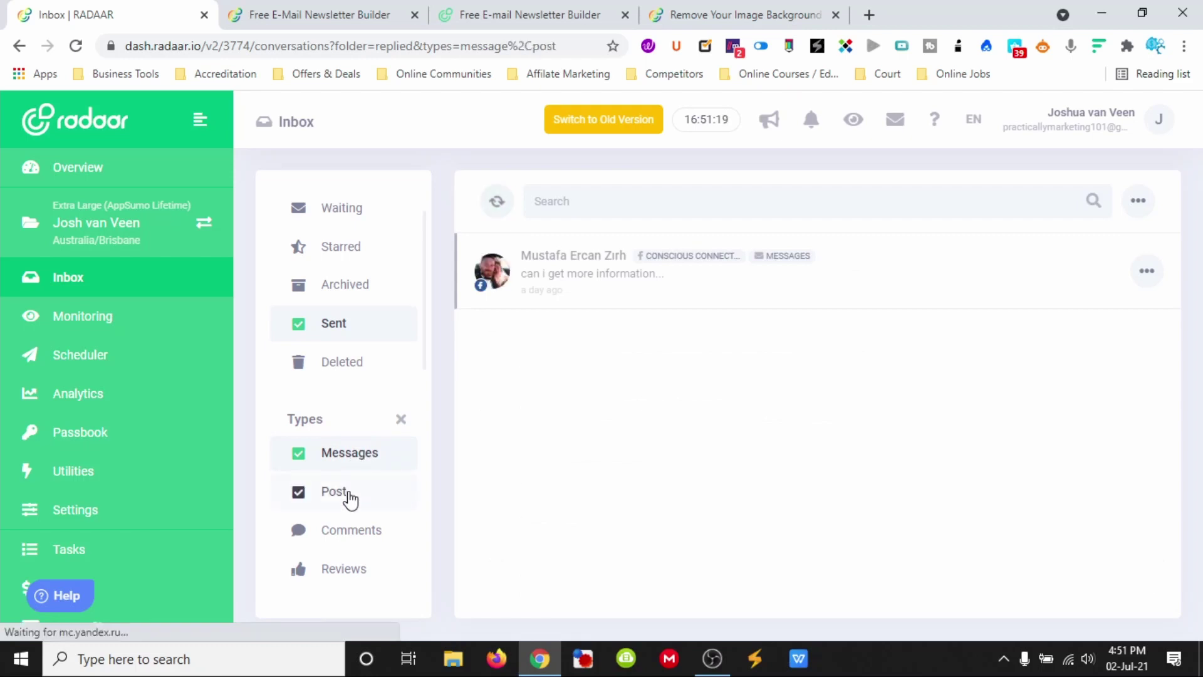
pyautogui.click(371, 533)
pyautogui.click(364, 570)
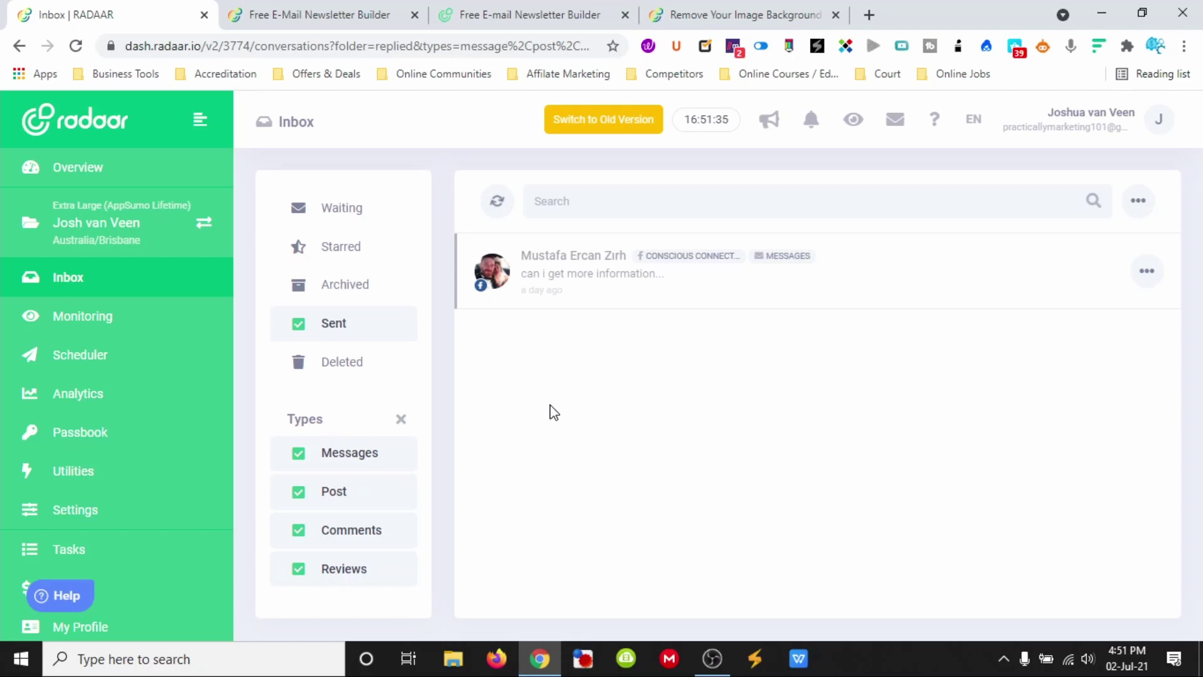
# Open Monitoring, look over its queries, sources and channels, and show the mentions found by the first query
pyautogui.click(125, 317)
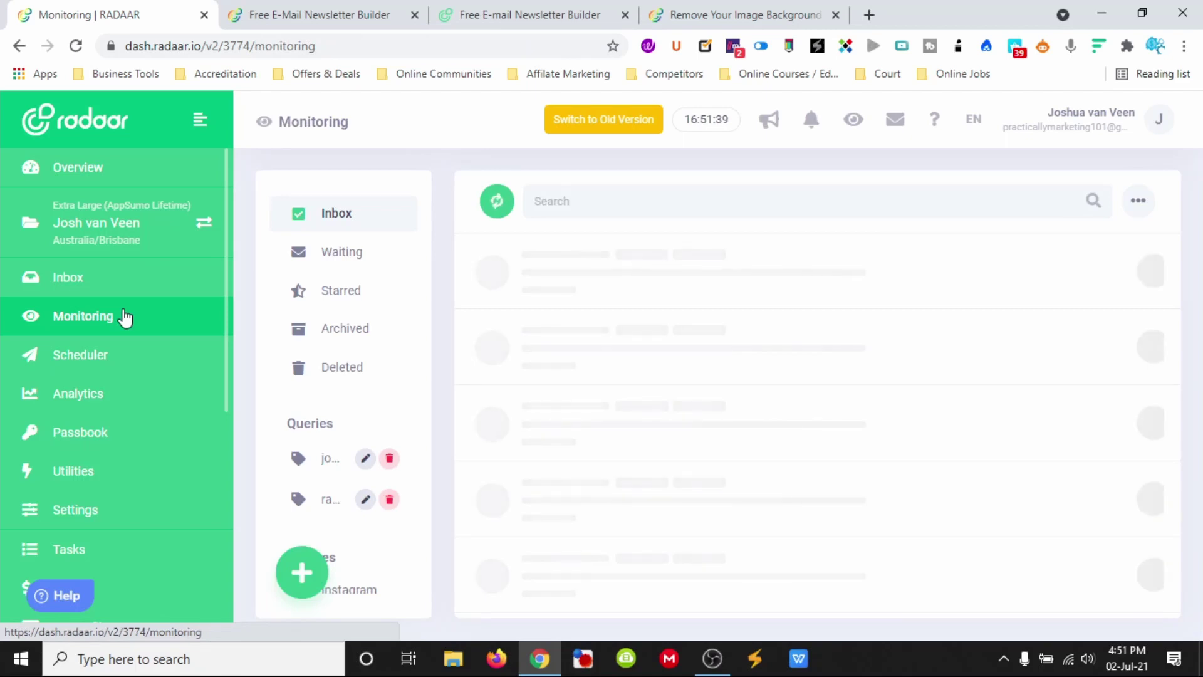
pyautogui.scroll(-1, 330, 328)
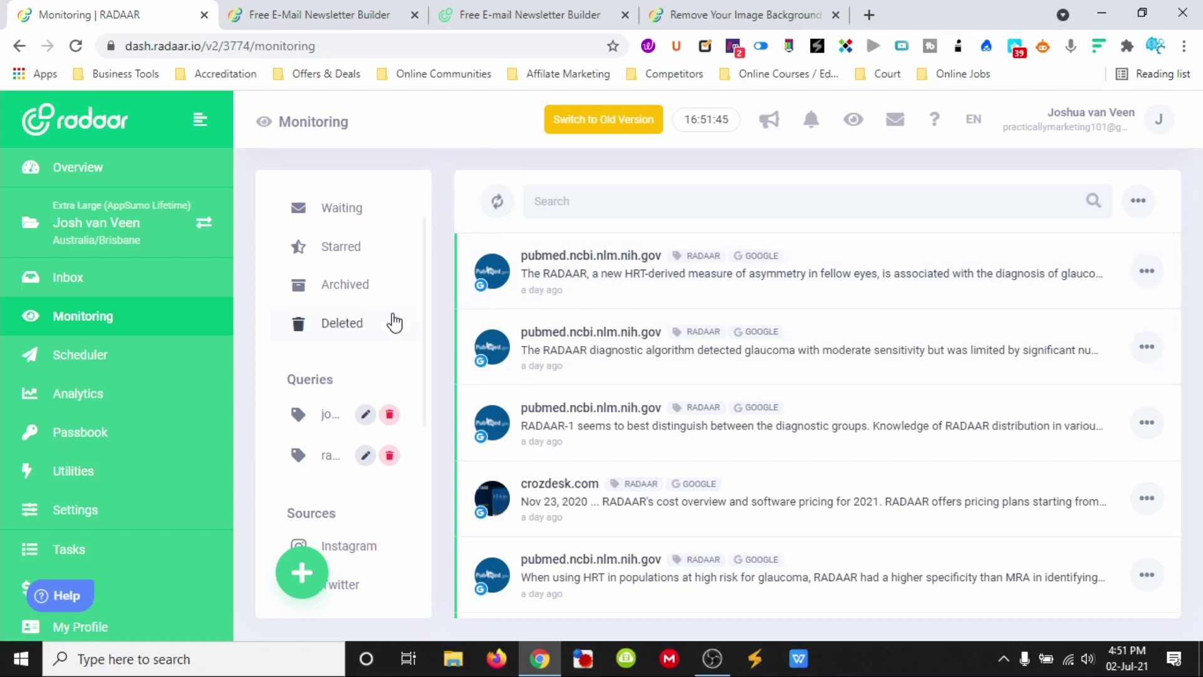
pyautogui.scroll(-3, 339, 408)
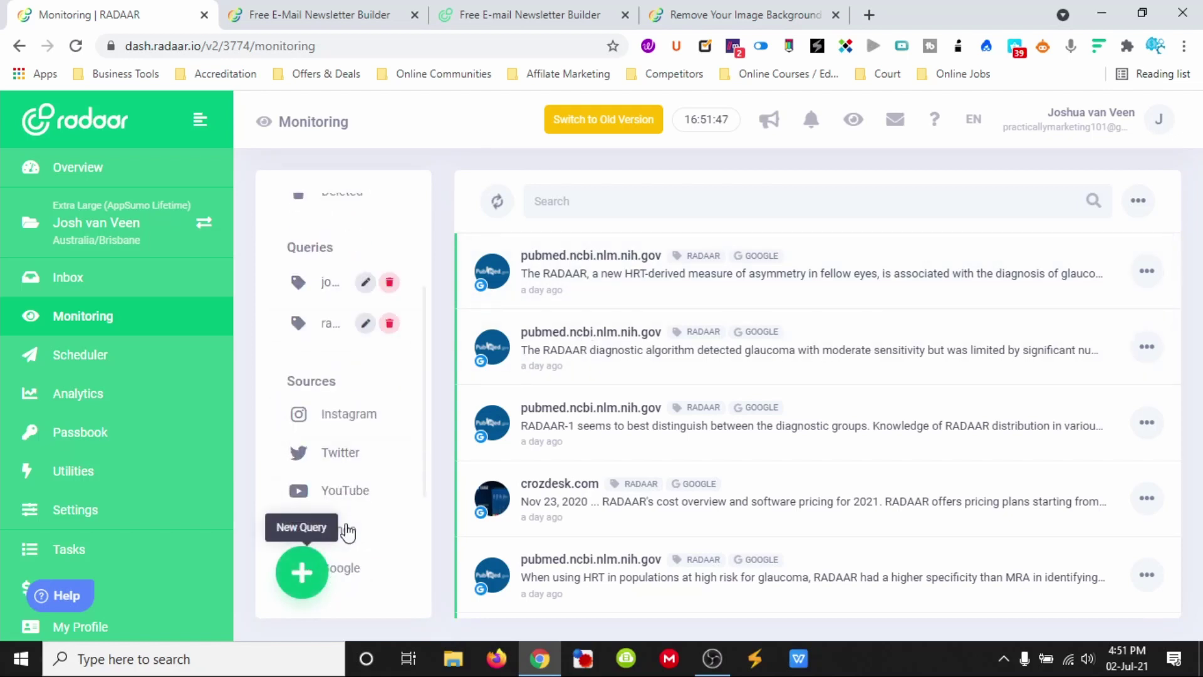
pyautogui.scroll(-3, 351, 413)
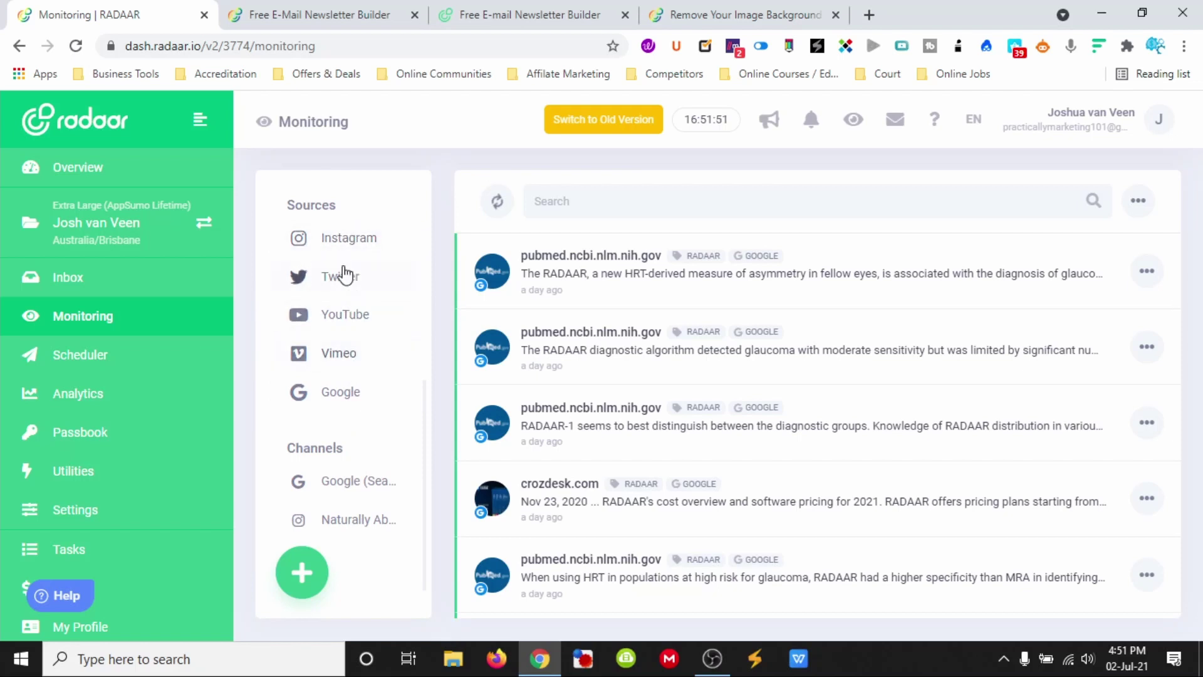
pyautogui.scroll(-1, 356, 341)
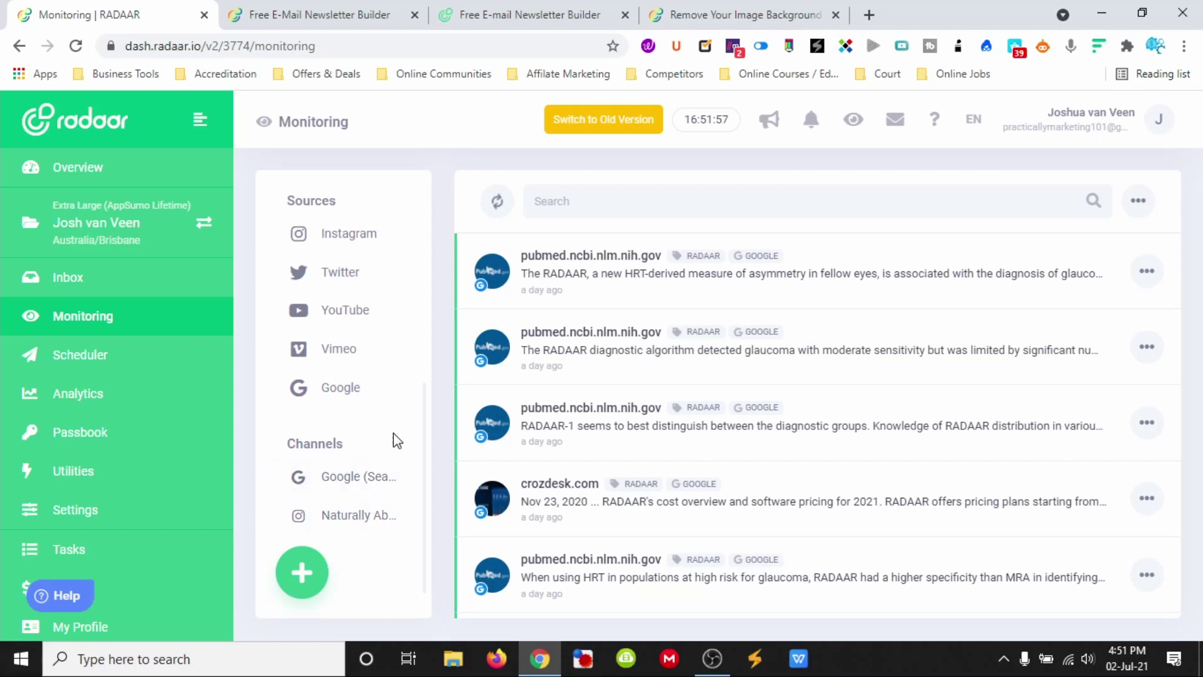
pyautogui.scroll(3, 398, 439)
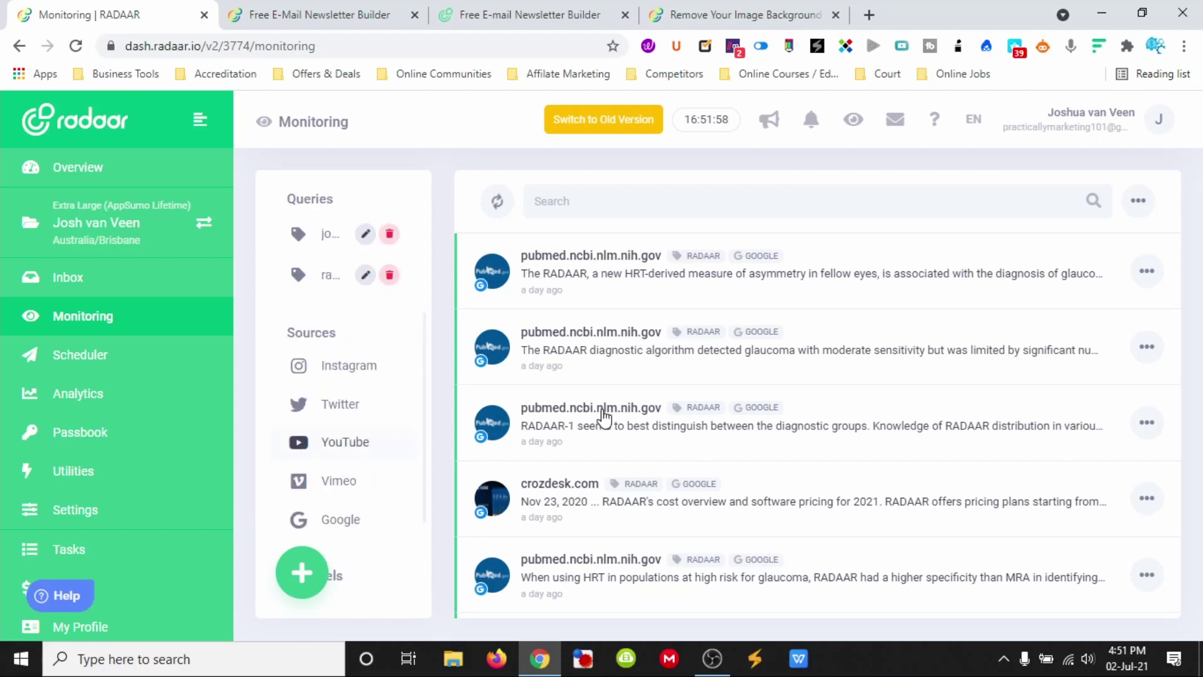
pyautogui.click(334, 236)
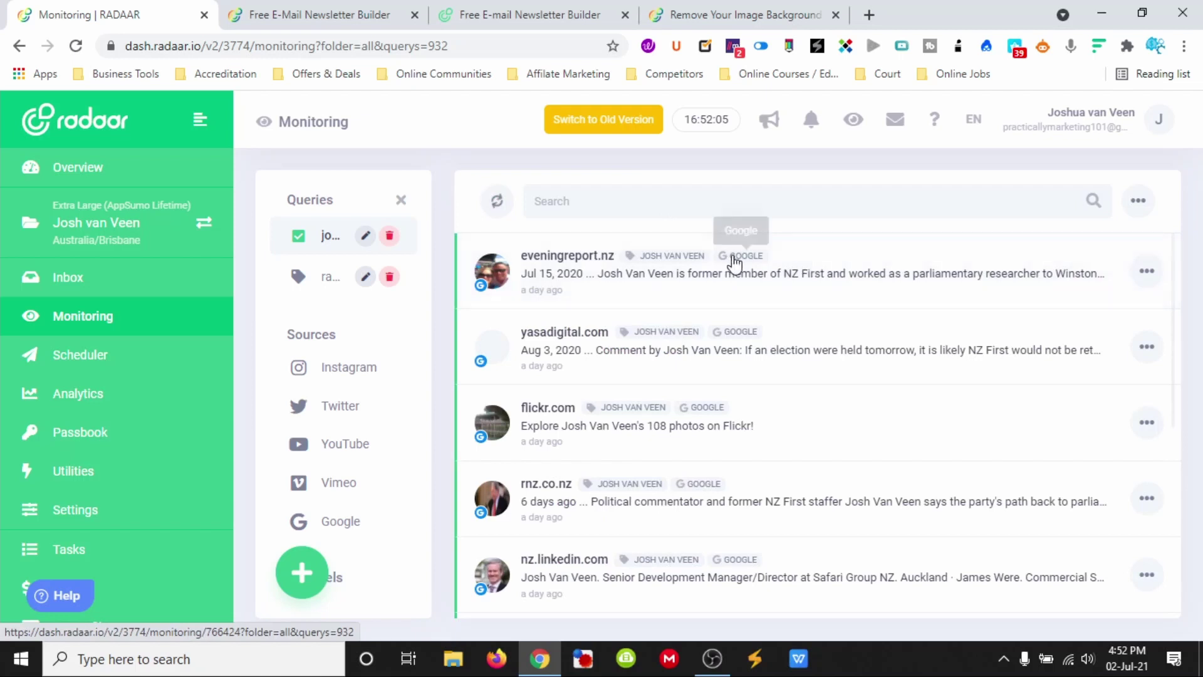
# Start a new monitoring query and check which channels are available for it
pyautogui.click(302, 571)
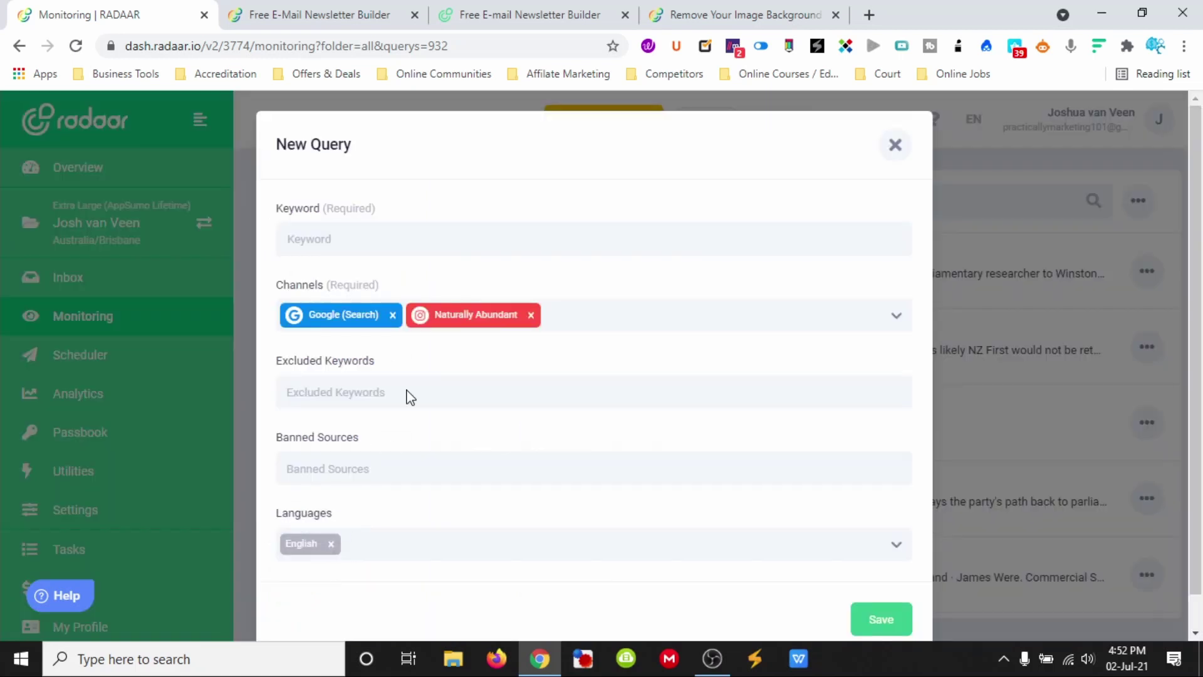
pyautogui.click(350, 242)
pyautogui.click(599, 288)
pyautogui.click(585, 319)
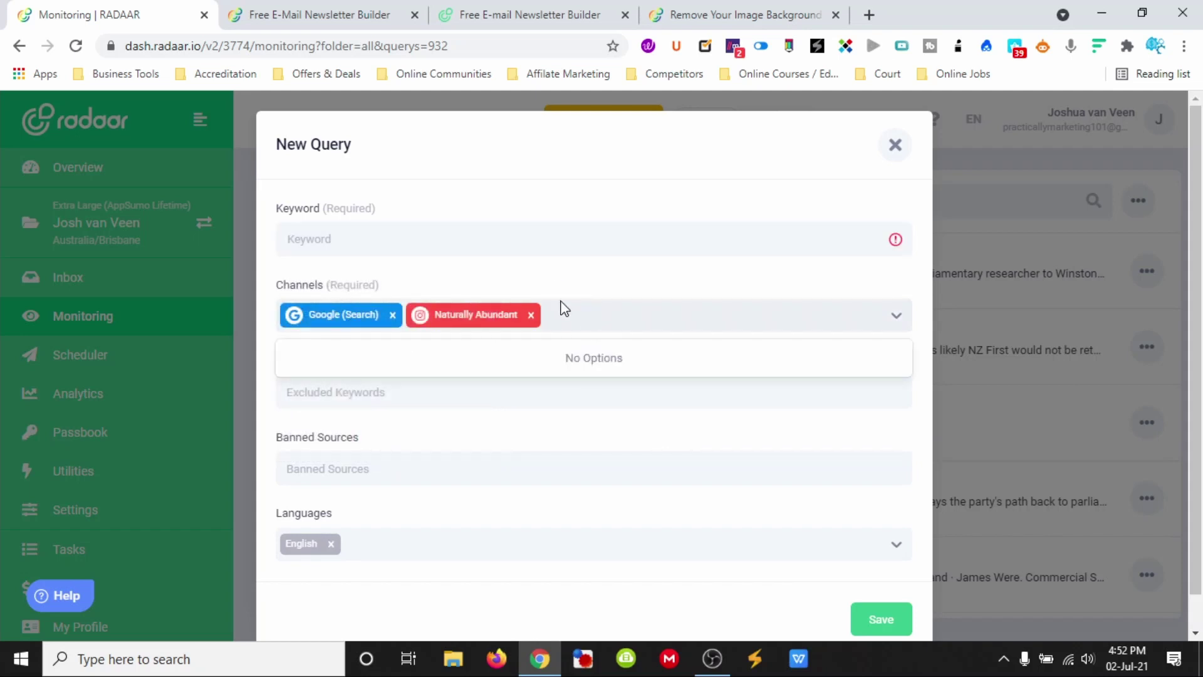
# Remove the Naturally Abundant channel from the new query and add it back
pyautogui.click(530, 315)
pyautogui.click(473, 321)
pyautogui.click(469, 313)
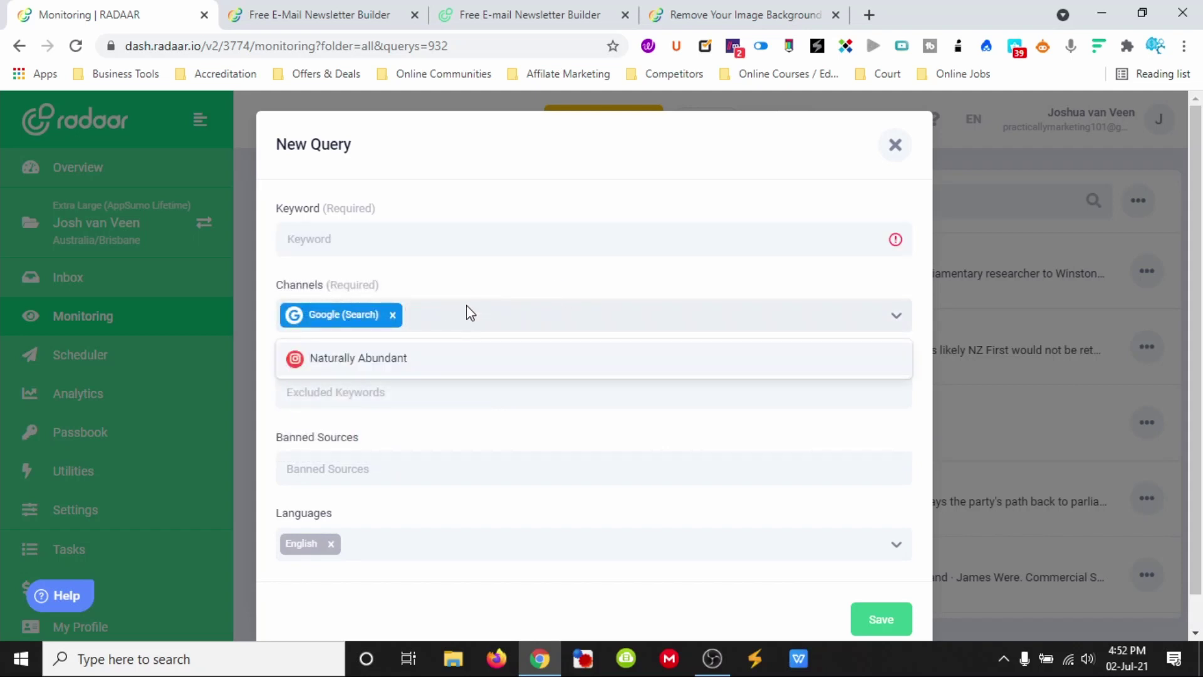
pyautogui.click(395, 356)
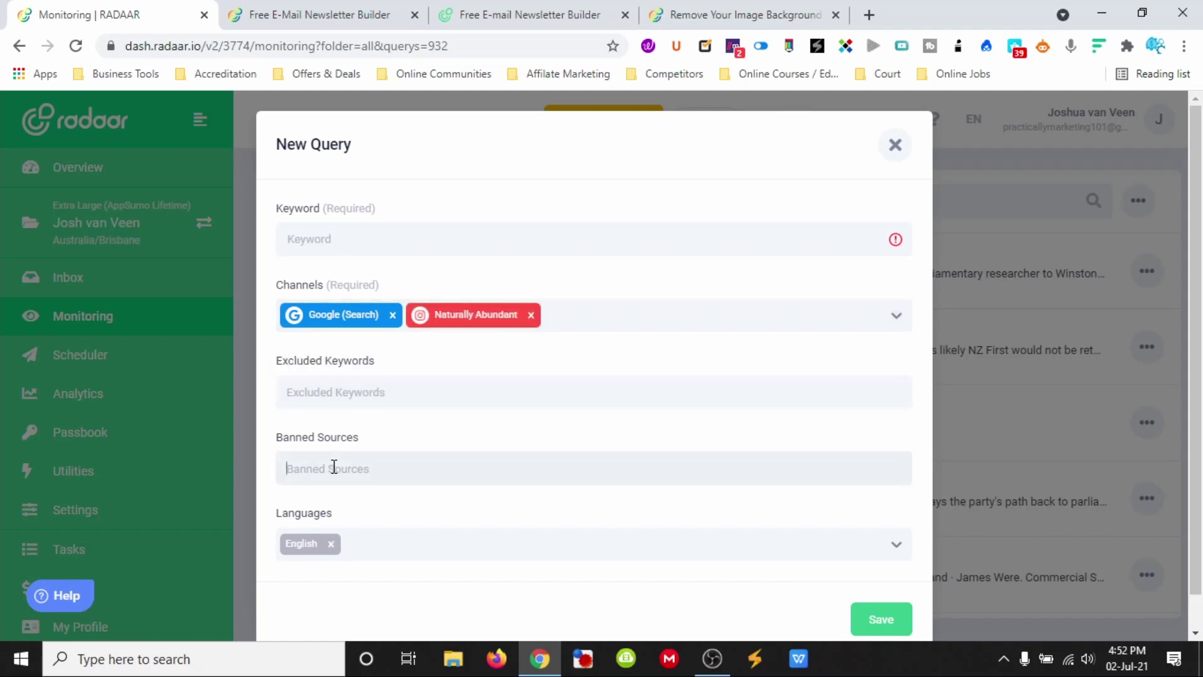
# Add cnn.com as a banned source and "bad" as an excluded keyword in the new query
pyautogui.click(374, 474)
pyautogui.write('cnn.com')
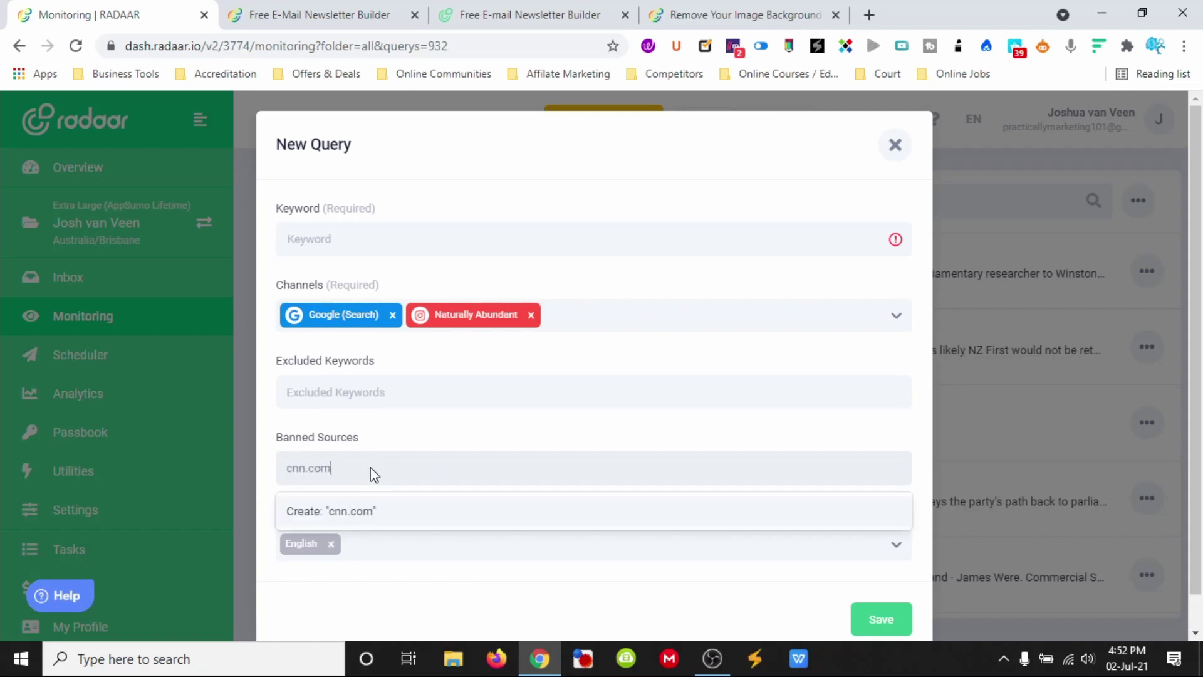
pyautogui.click(351, 514)
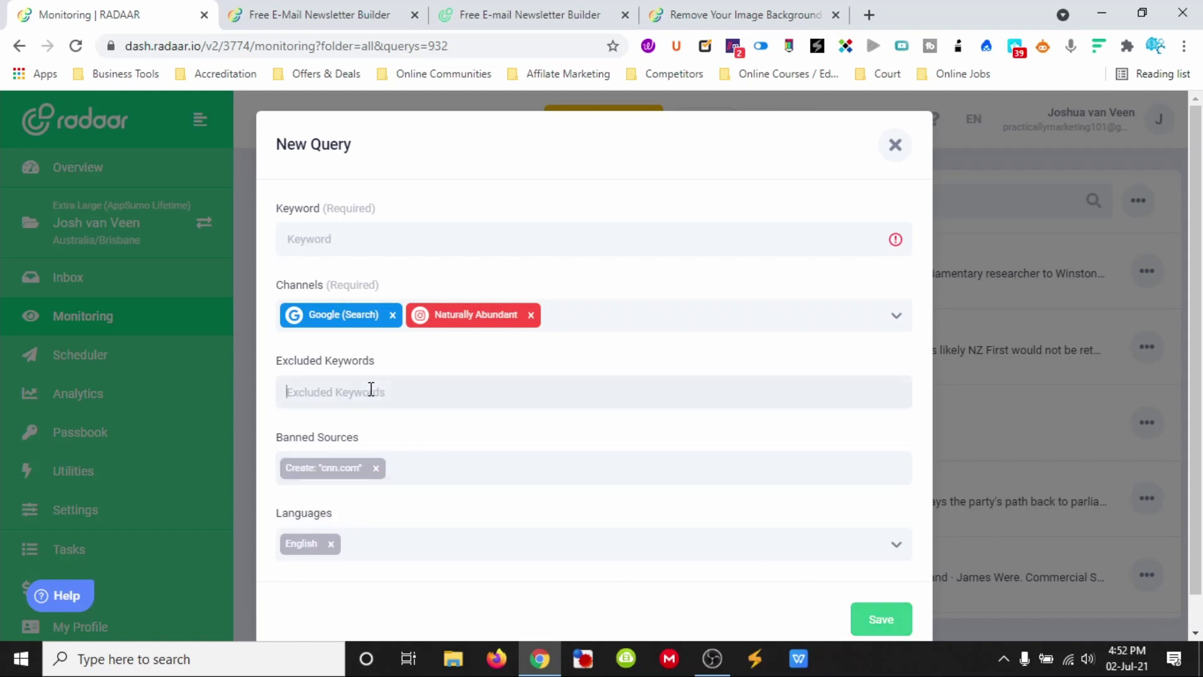
pyautogui.write('bad')
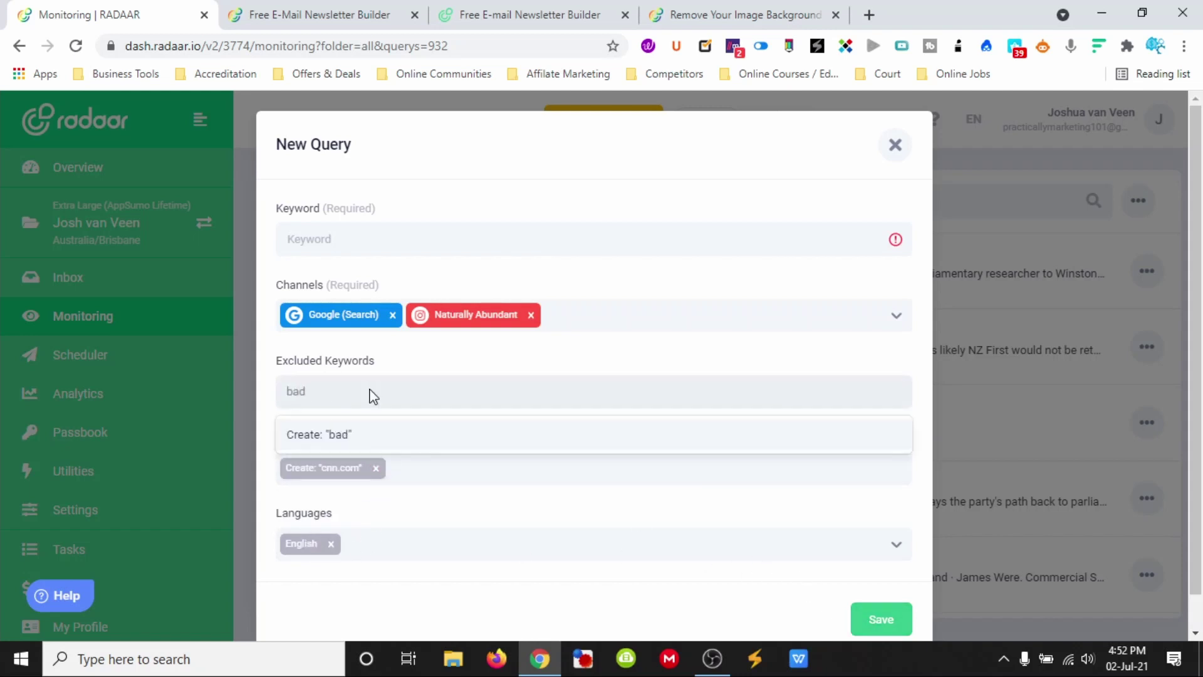
pyautogui.click(477, 490)
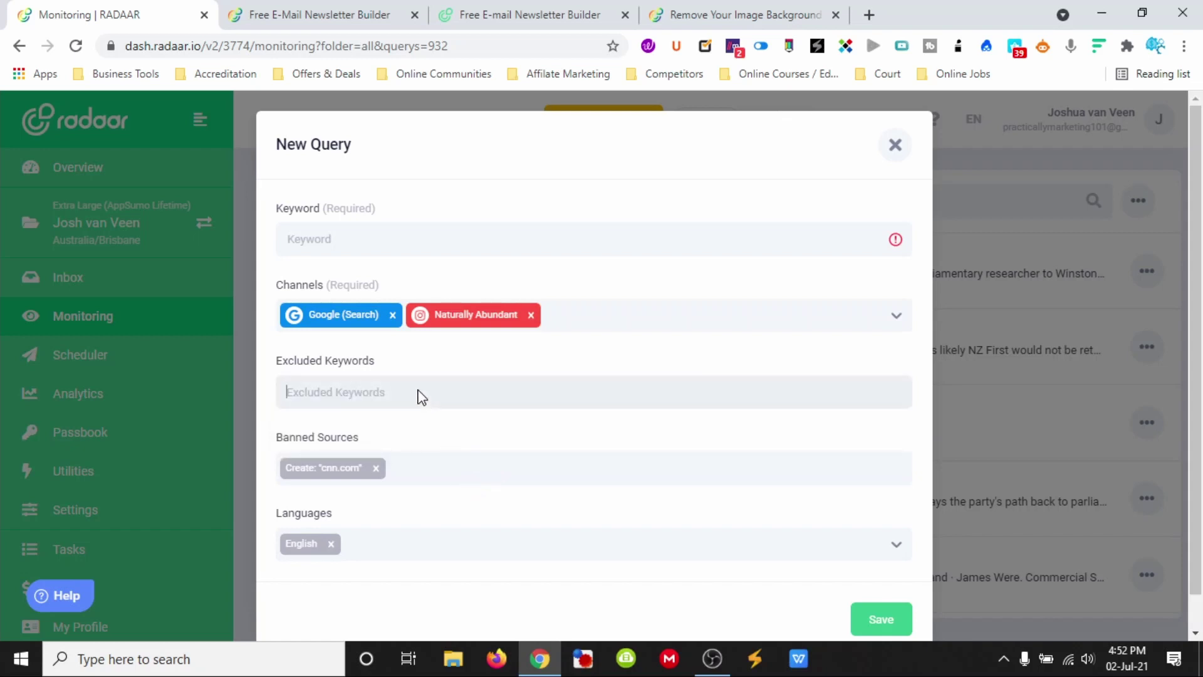
pyautogui.write('d')
pyautogui.press('BackSpace')
pyautogui.write('bad')
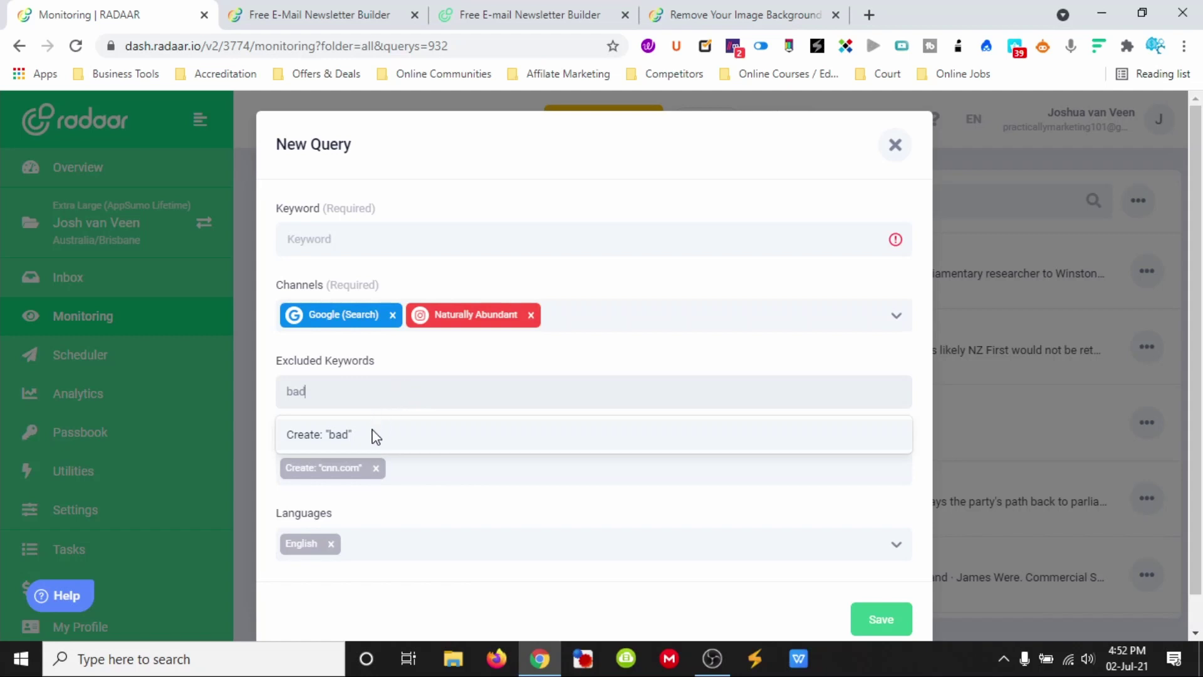
pyautogui.click(316, 435)
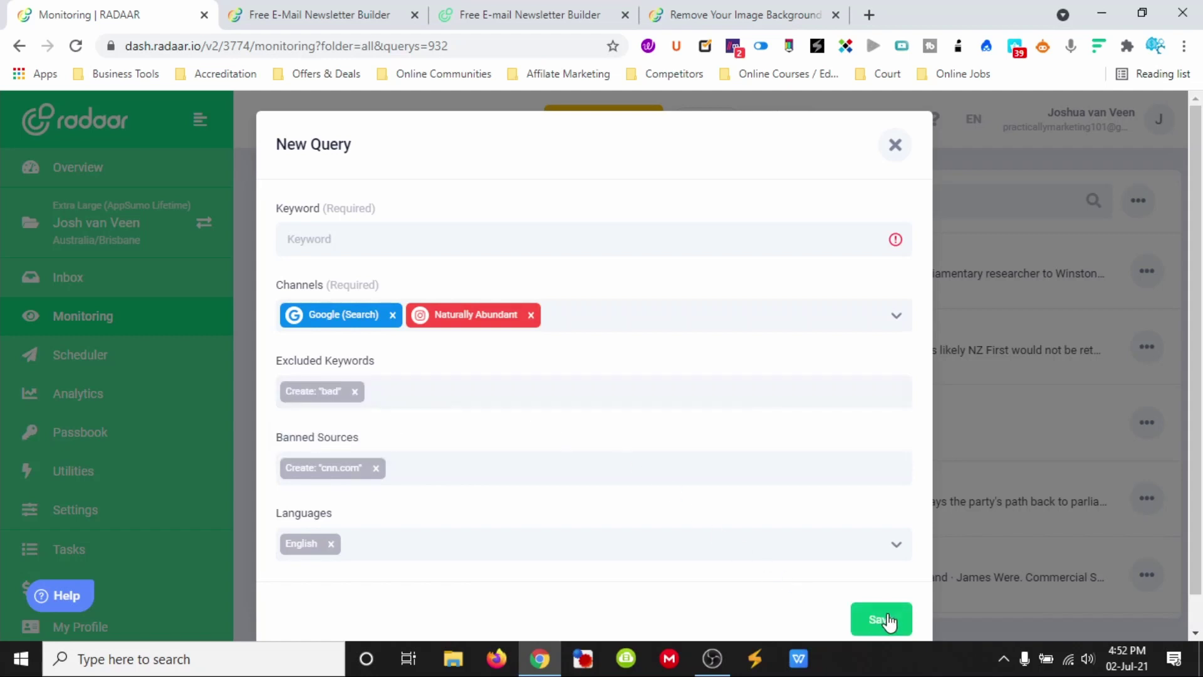
# Set the query's keyword to "stress" and save the query
pyautogui.click(378, 243)
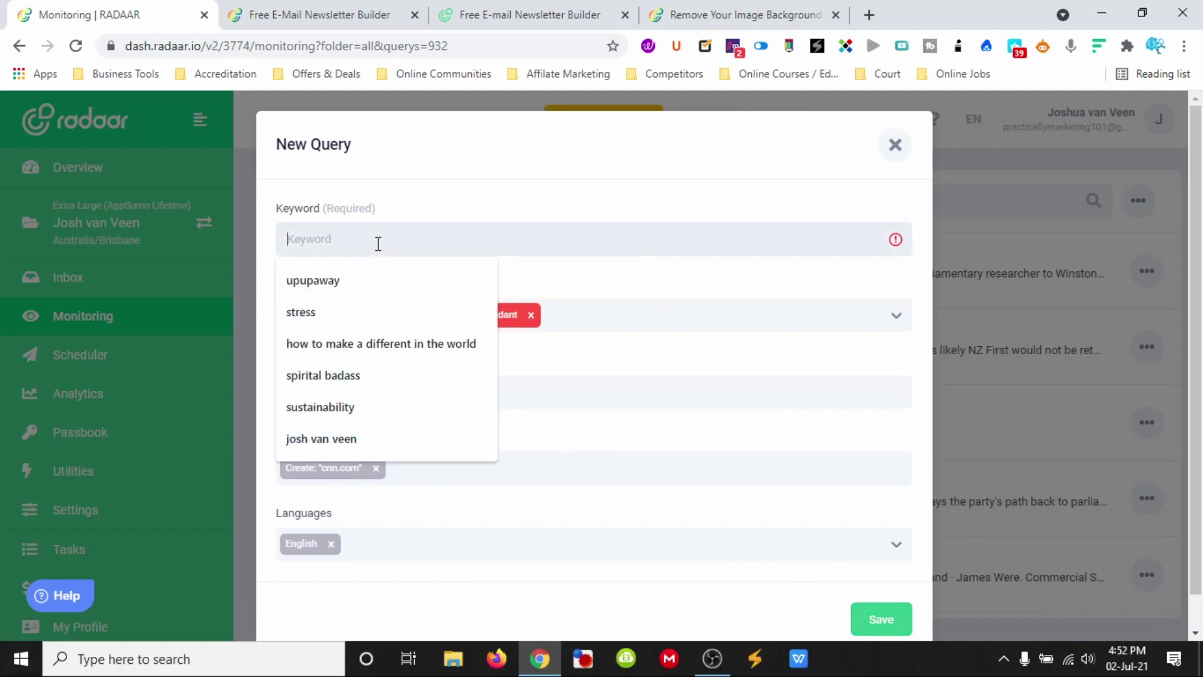
pyautogui.click(343, 316)
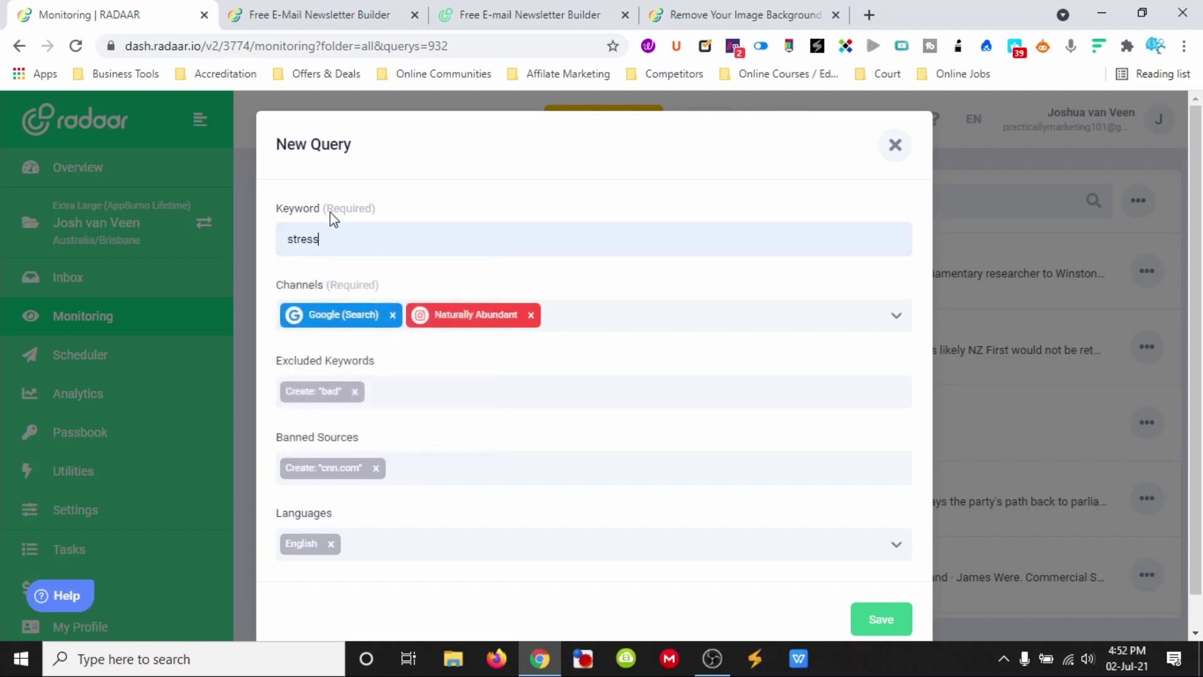
pyautogui.click(885, 614)
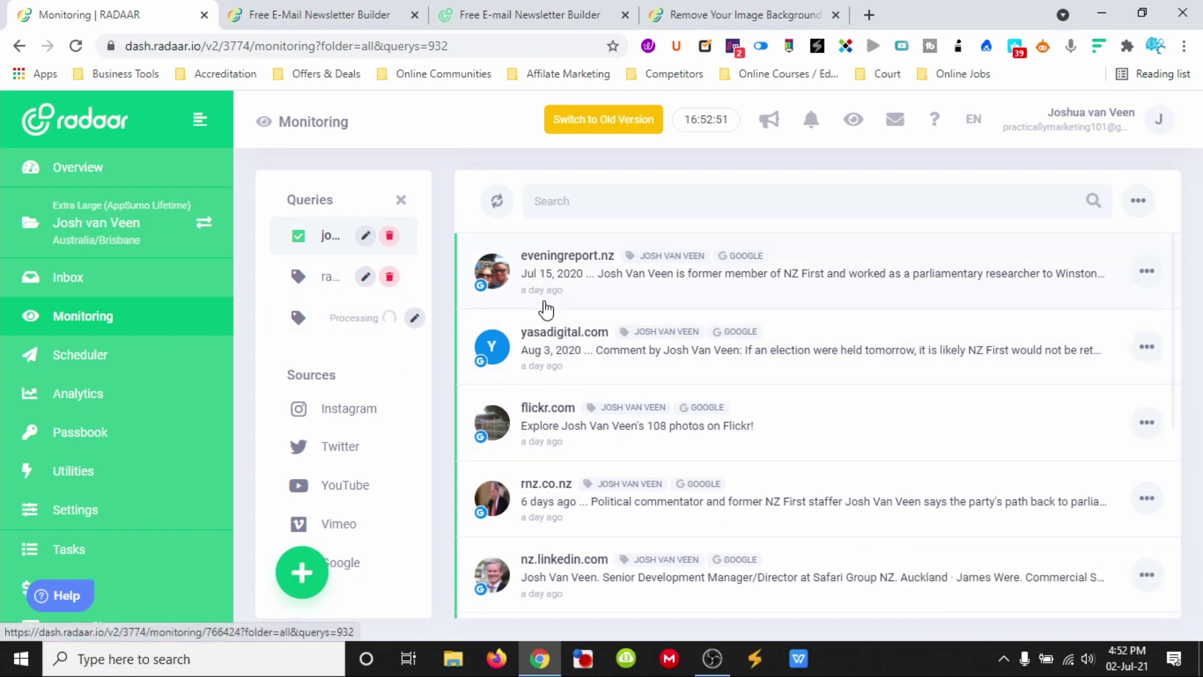
pyautogui.scroll(-3, 410, 376)
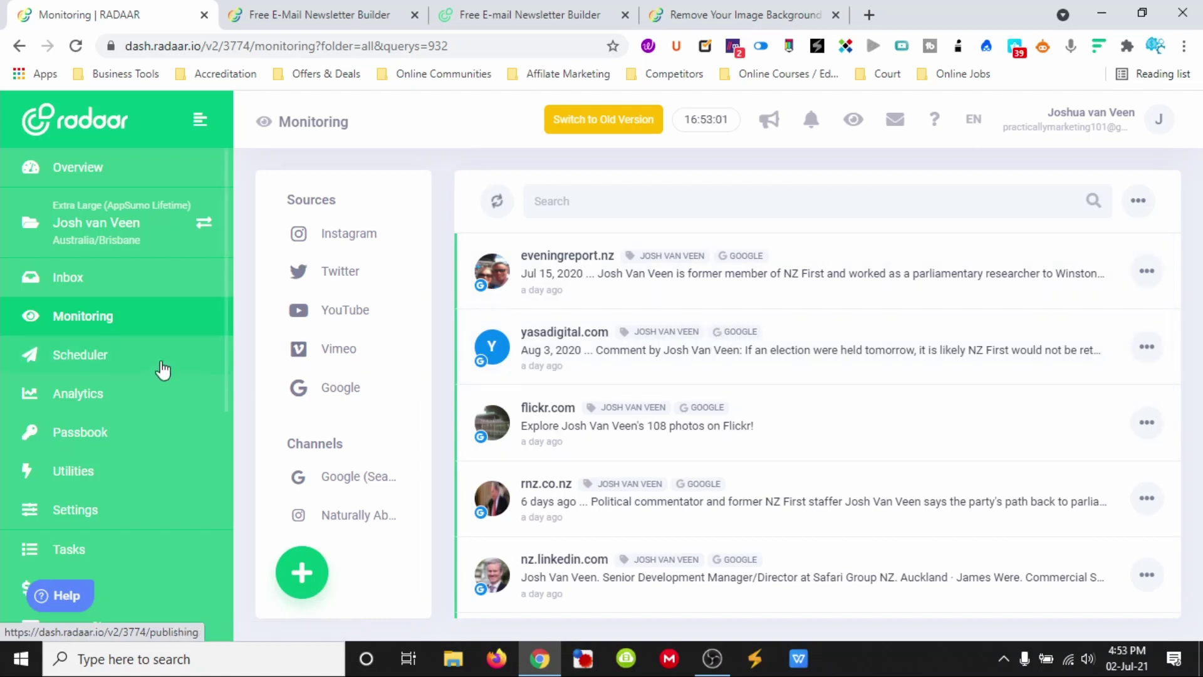
# Open the Scheduler and examine the special days flagged in the July 2021 calendar
pyautogui.click(94, 363)
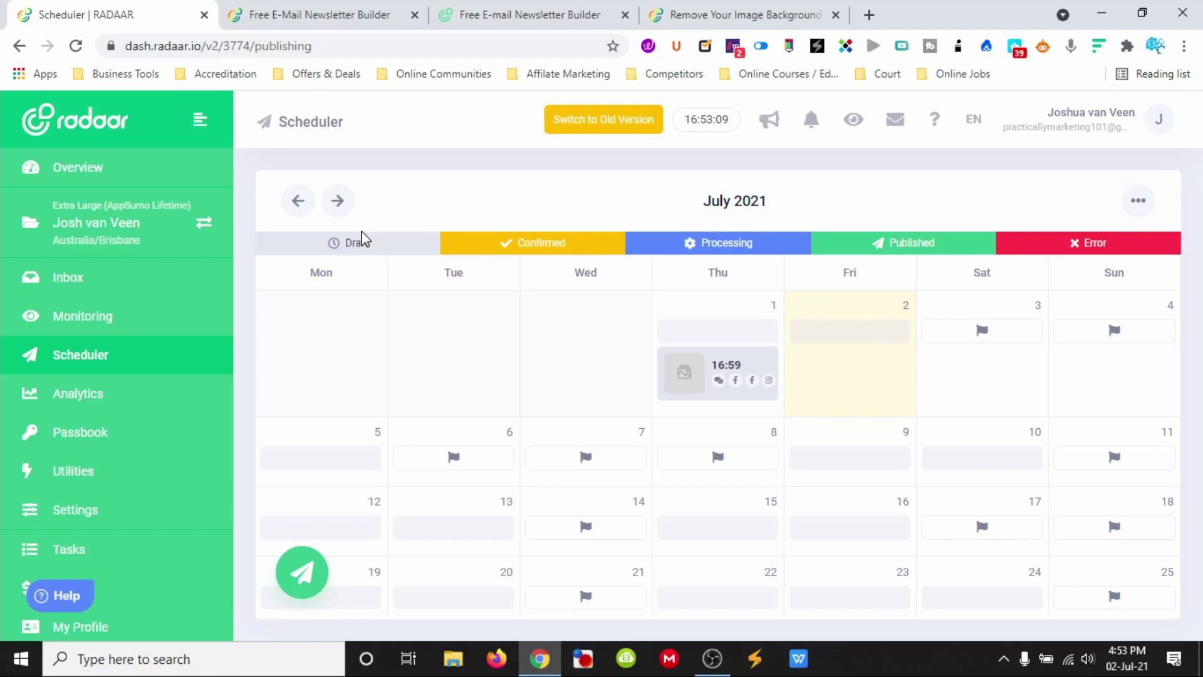
pyautogui.scroll(-1, 658, 420)
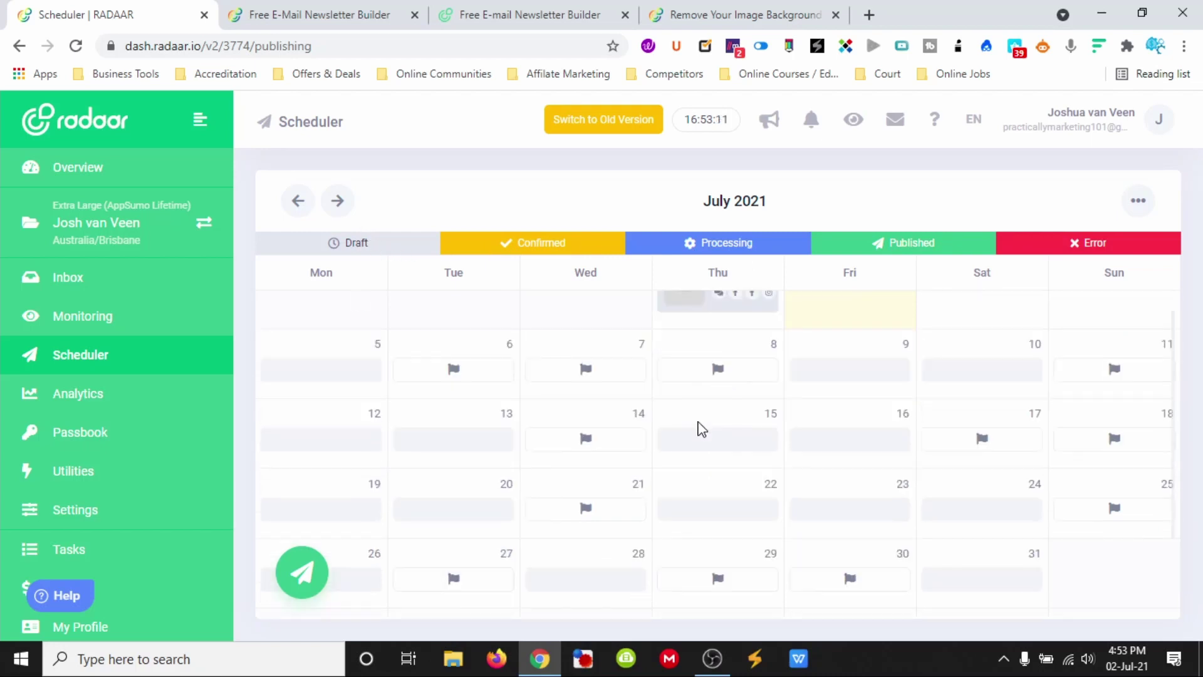
pyautogui.moveTo(726, 382)
pyautogui.moveTo(585, 380)
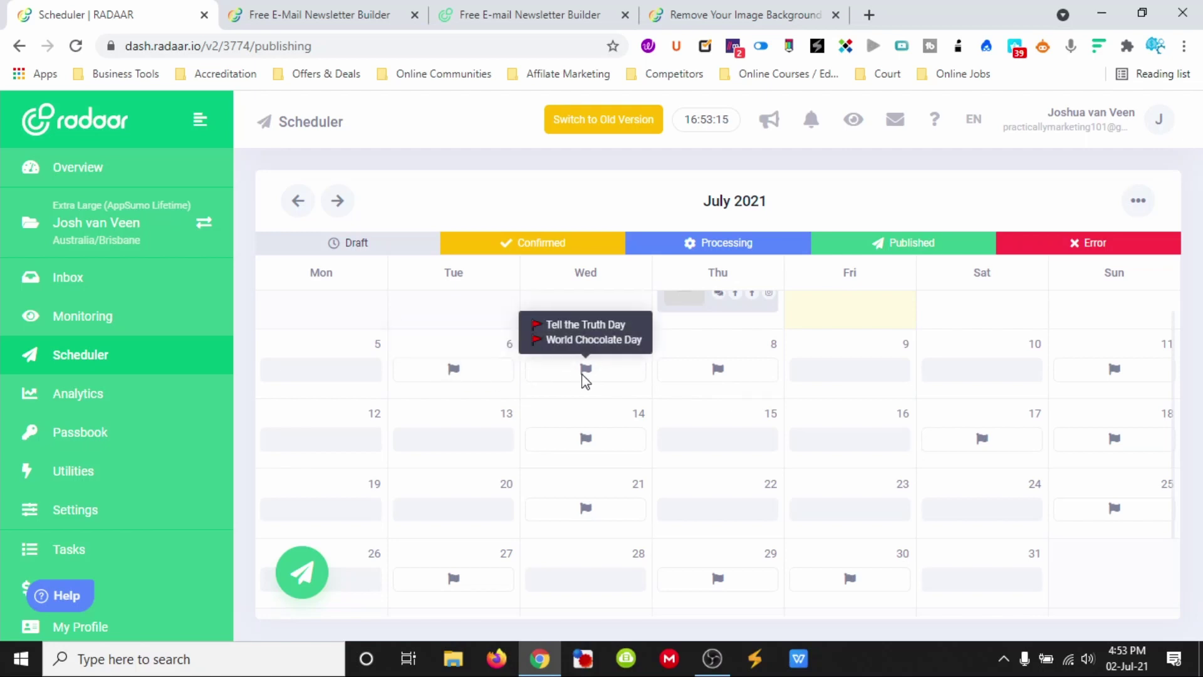
pyautogui.moveTo(484, 381)
pyautogui.moveTo(595, 447)
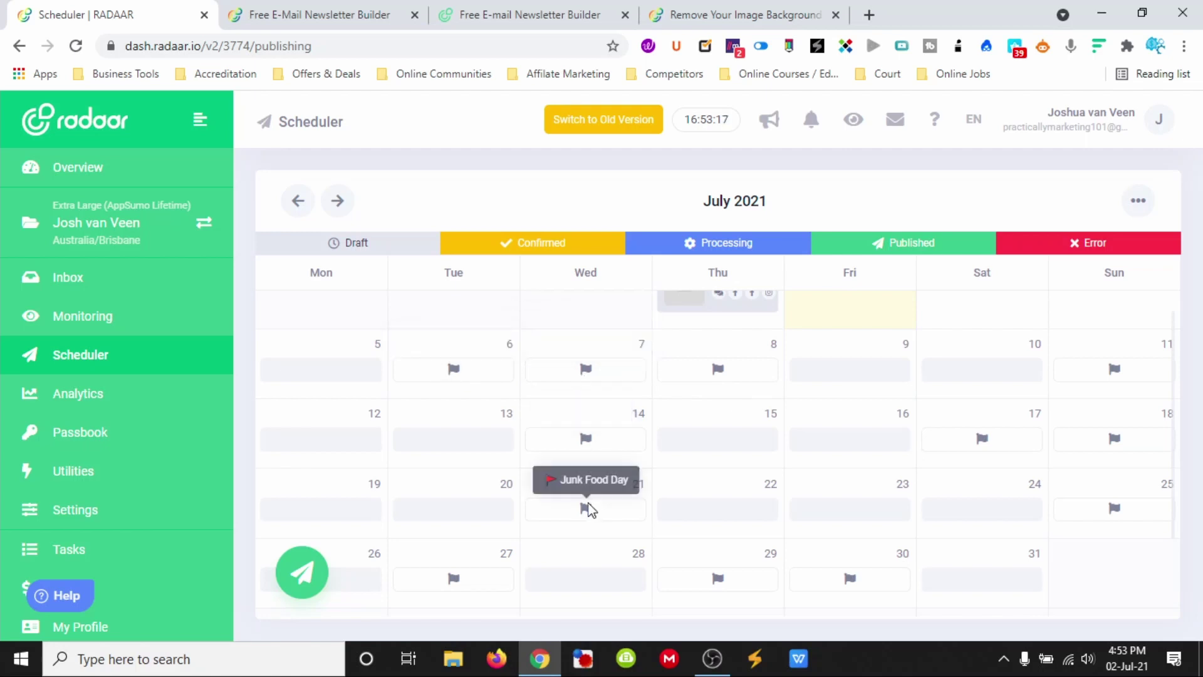
pyautogui.moveTo(843, 582)
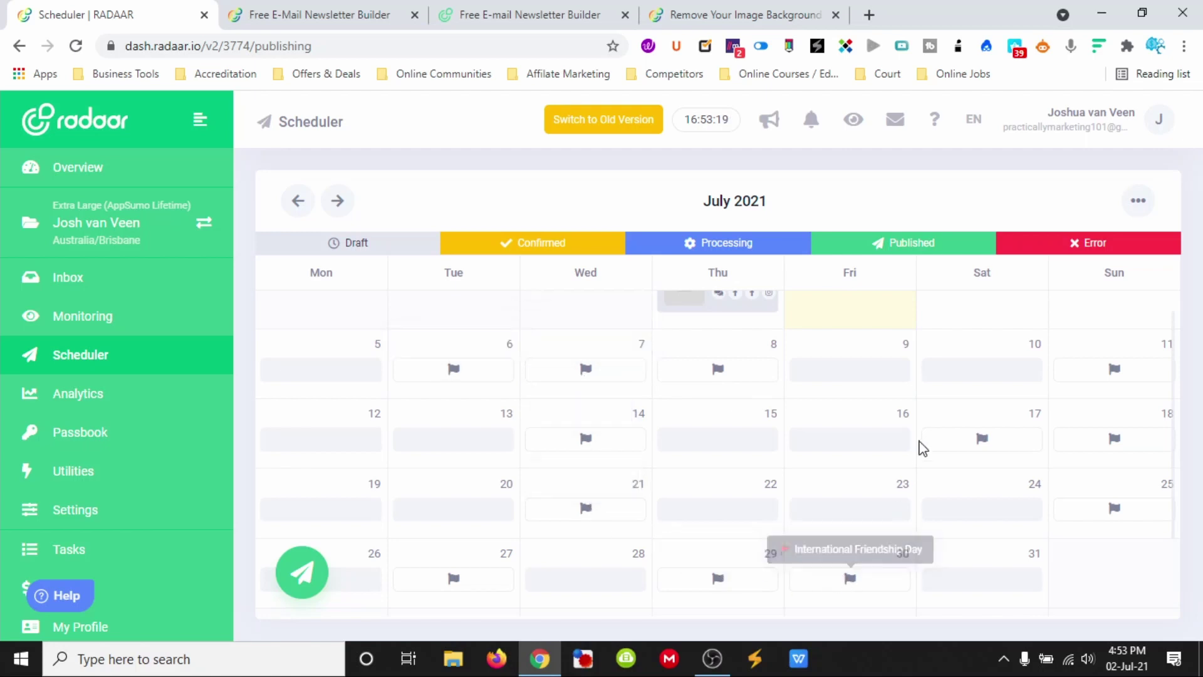
pyautogui.scroll(1, 1068, 415)
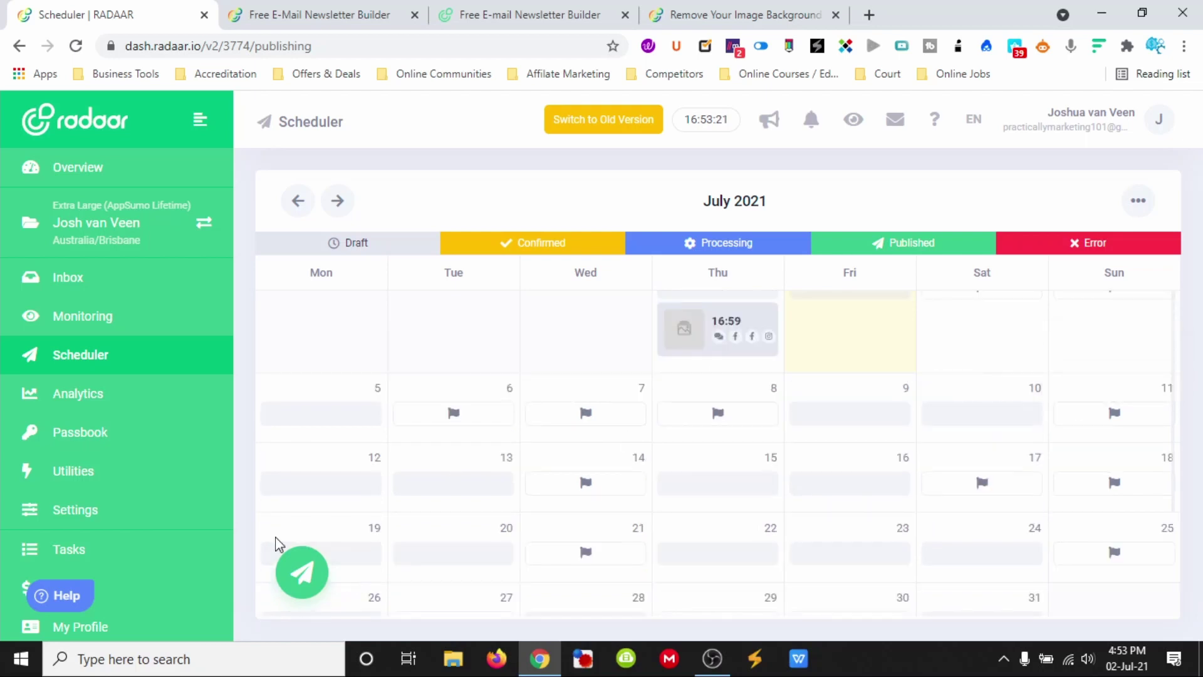
# Create a new post in the Scheduler, and collapse its Team Discussion after checking the discussion options
pyautogui.click(299, 569)
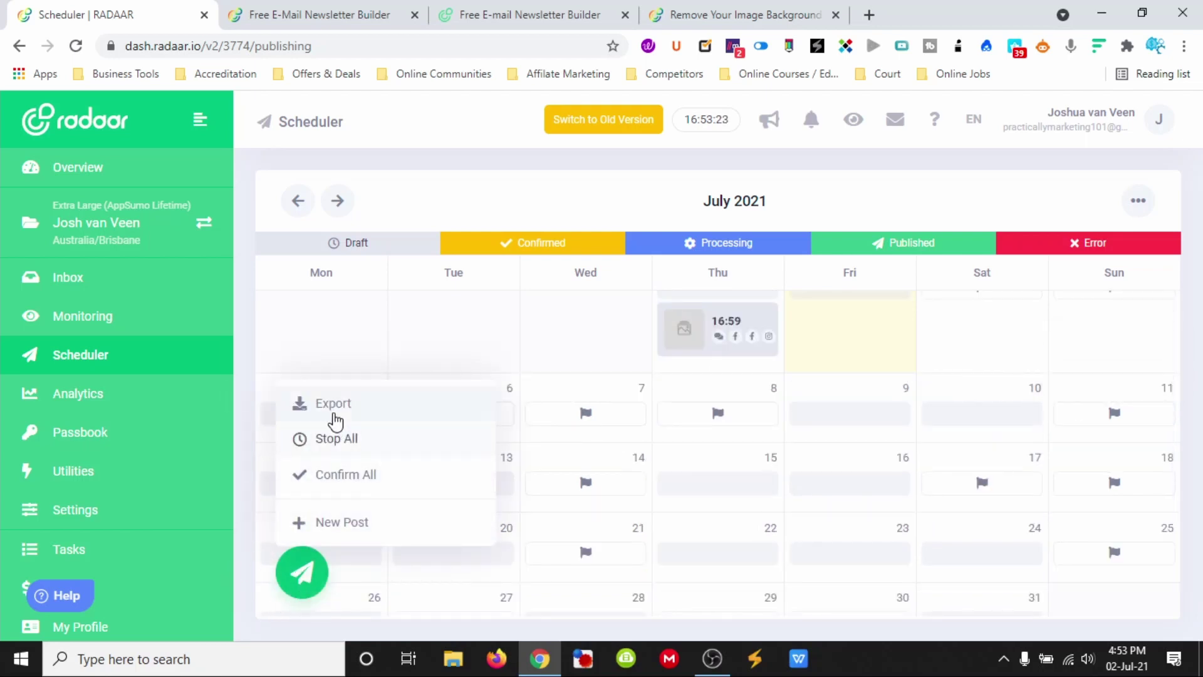
pyautogui.click(353, 526)
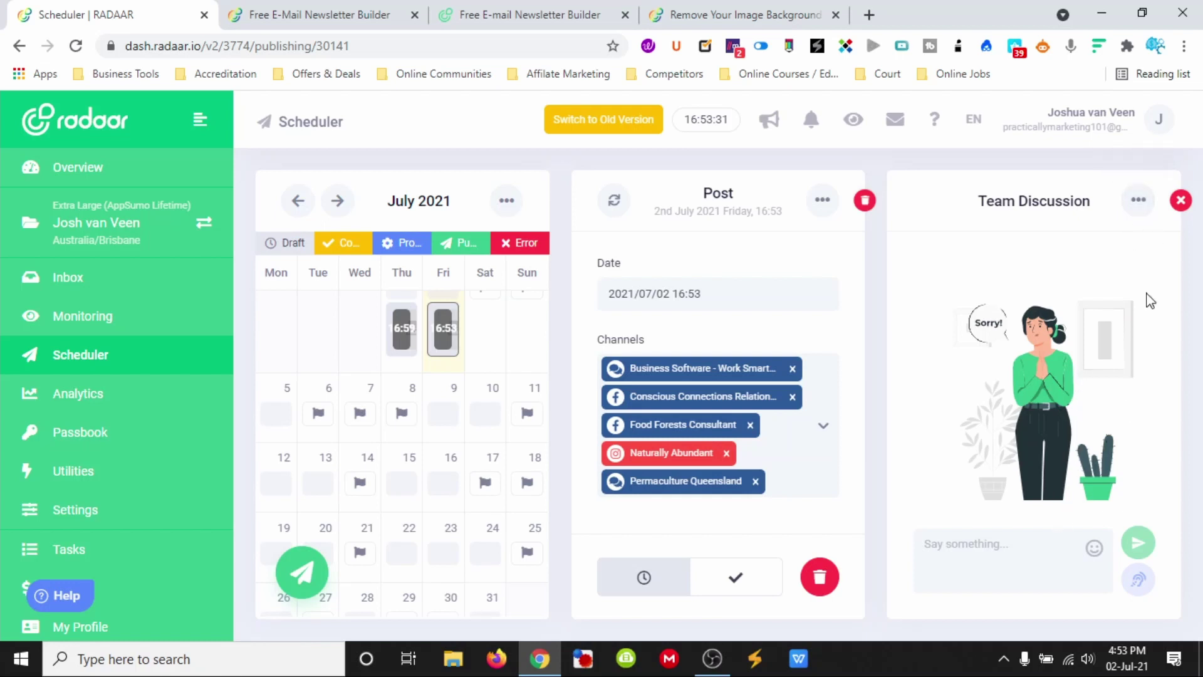
pyautogui.click(1138, 201)
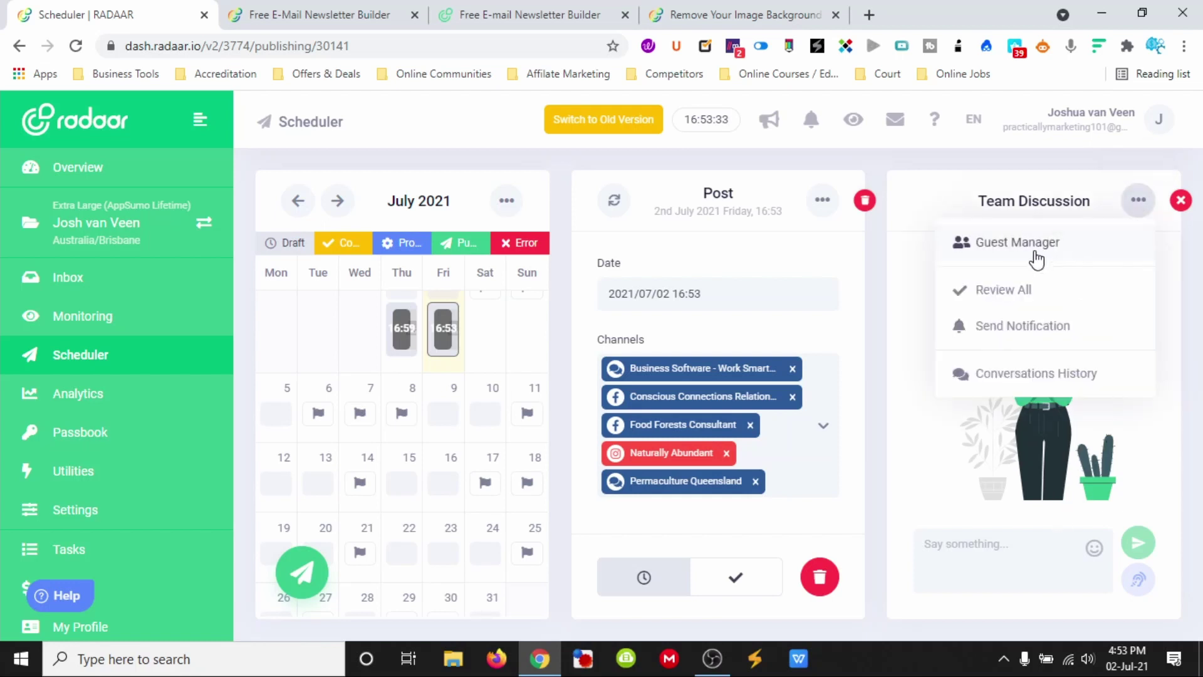
pyautogui.click(1180, 200)
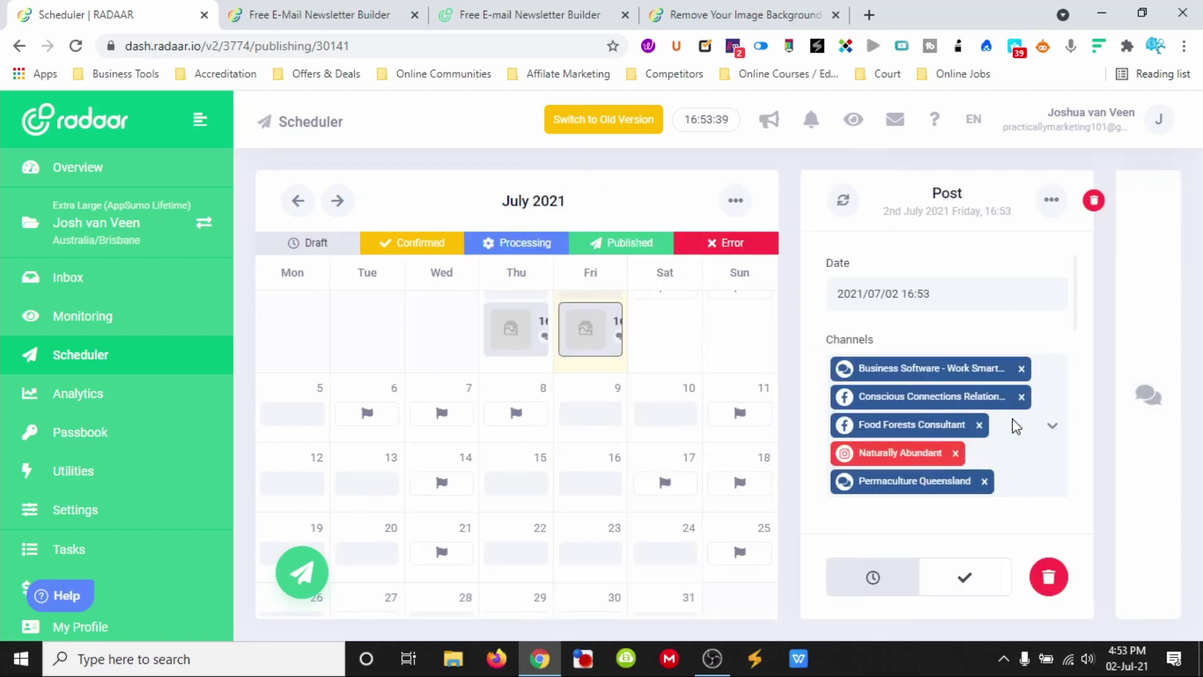
# Clear the post's selected channels, choose only Business Software - Work Smarter with SaaS, and try to confirm the post
pyautogui.click(984, 482)
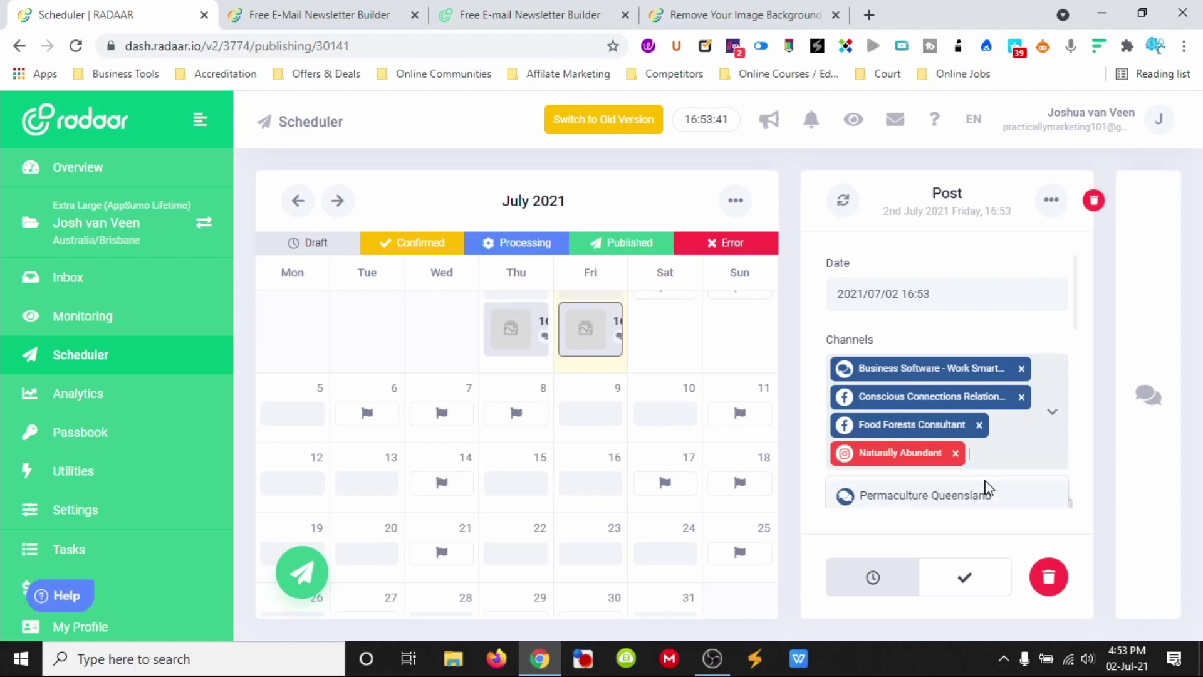
pyautogui.click(970, 496)
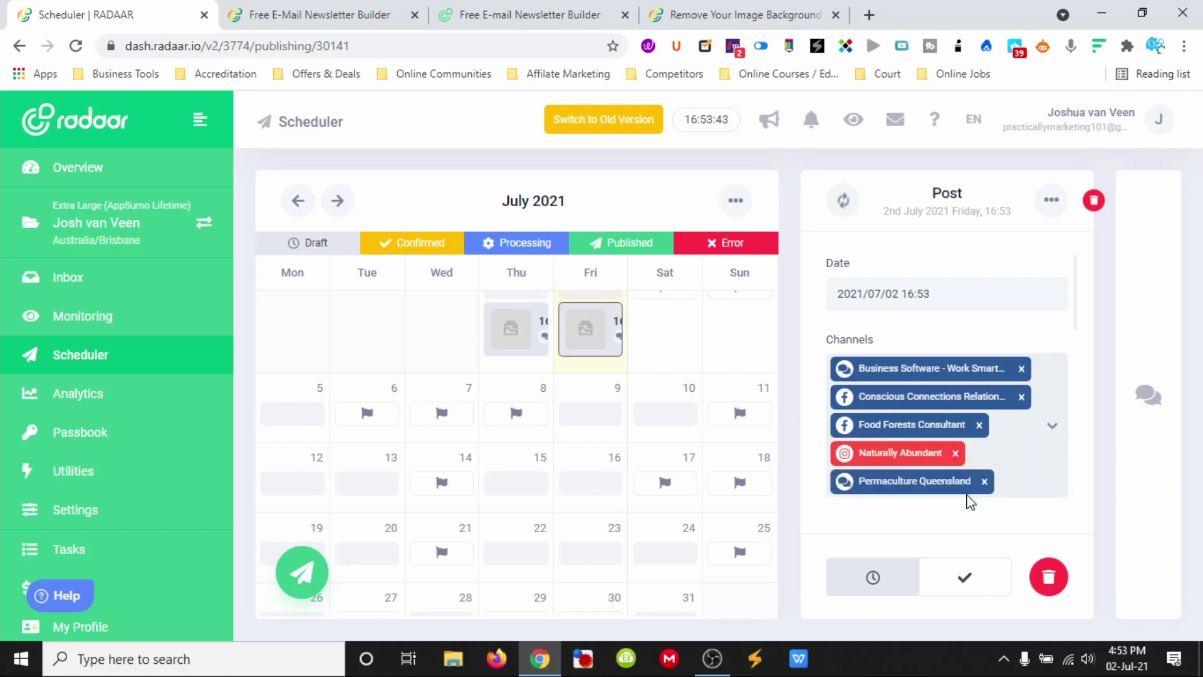
pyautogui.click(954, 452)
pyautogui.click(979, 425)
pyautogui.click(984, 425)
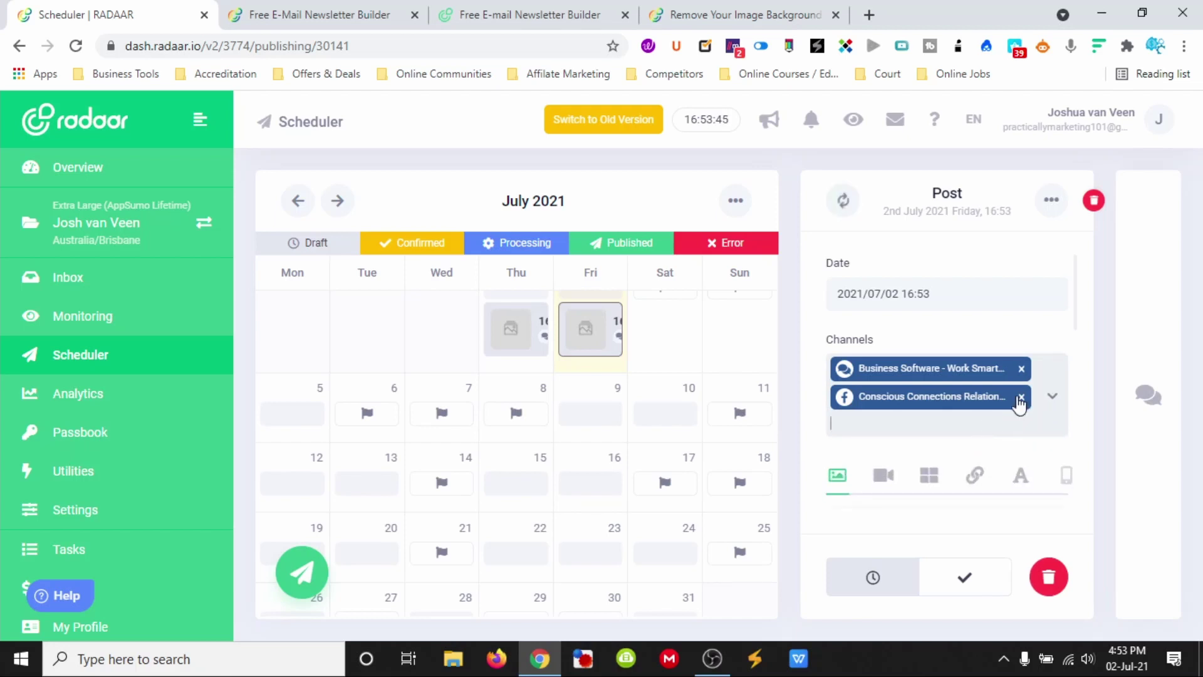
pyautogui.click(1019, 397)
pyautogui.click(1022, 369)
pyautogui.click(960, 376)
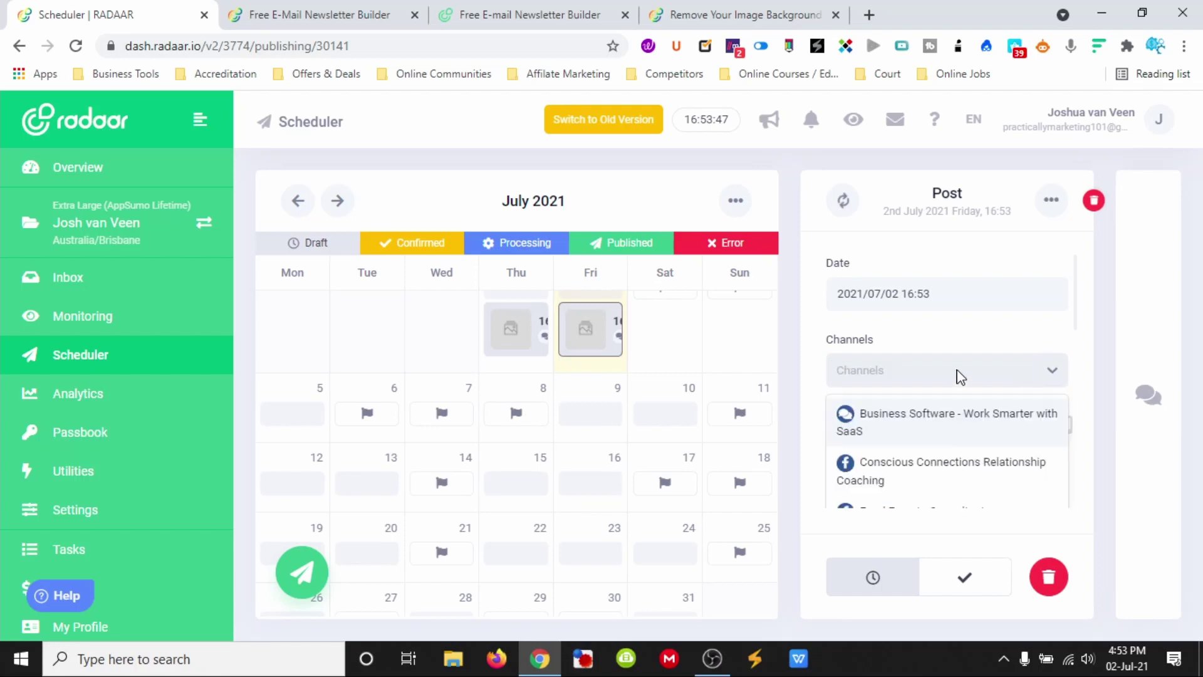
pyautogui.click(930, 426)
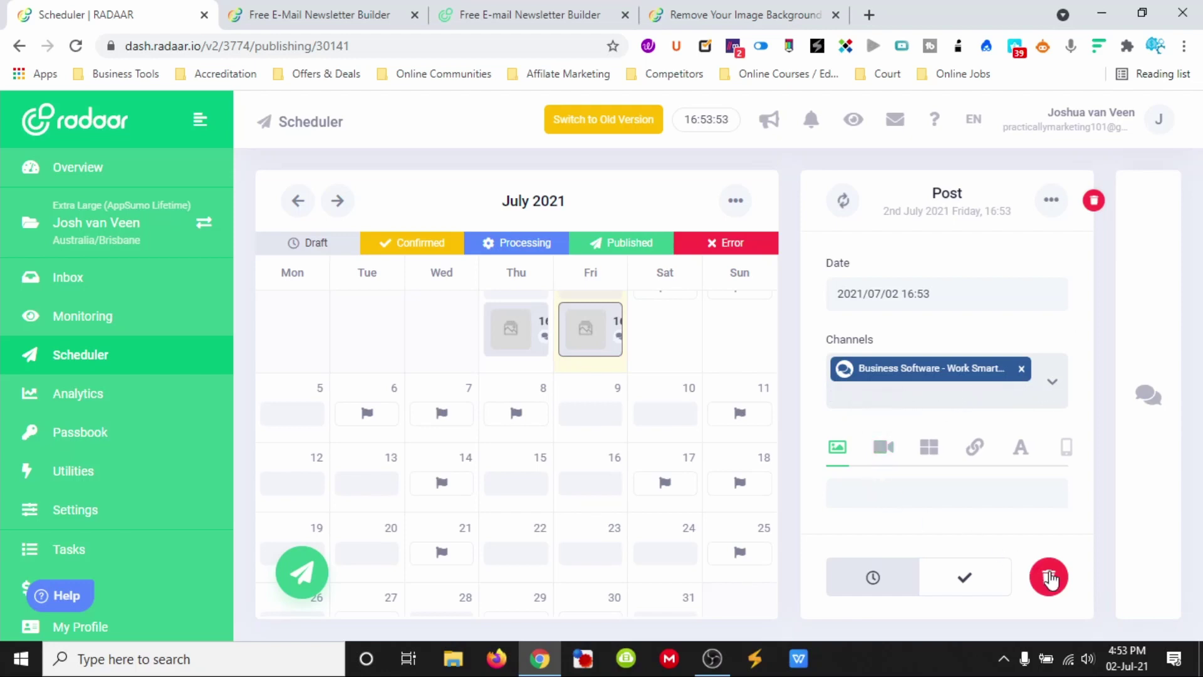
pyautogui.click(975, 576)
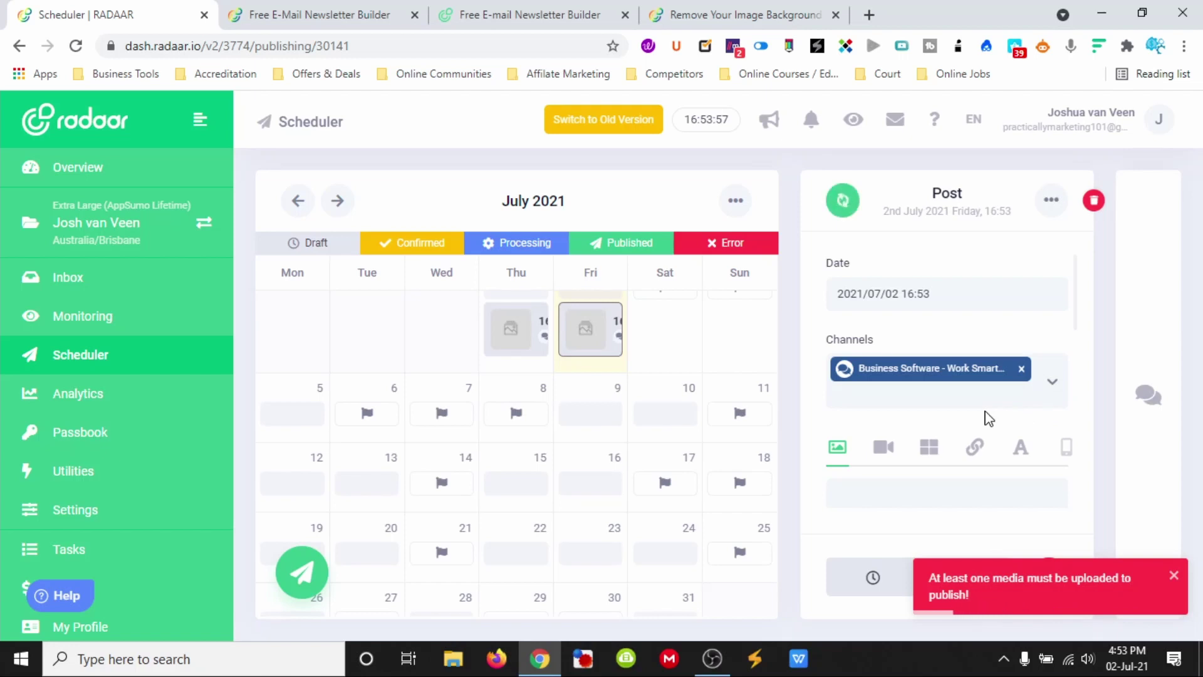
# Choose an image as the post's media type and start designing it with Canva
pyautogui.moveTo(1076, 315); pyautogui.dragTo(1085, 384)
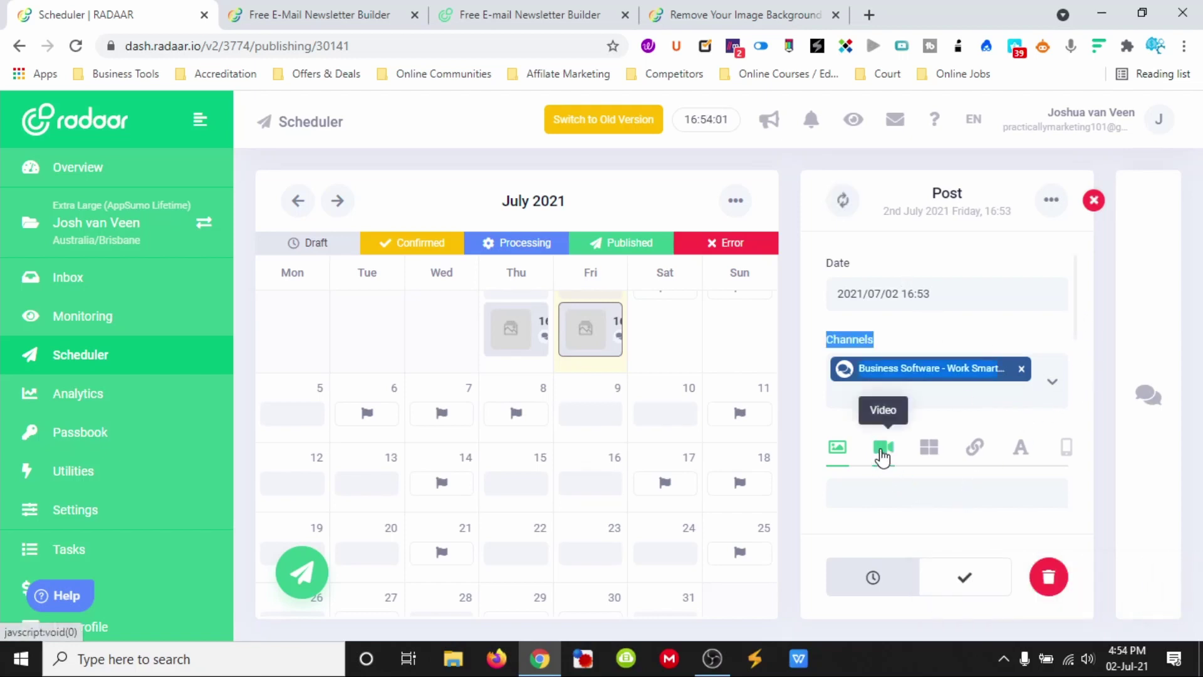
pyautogui.click(845, 450)
pyautogui.scroll(-2, 852, 439)
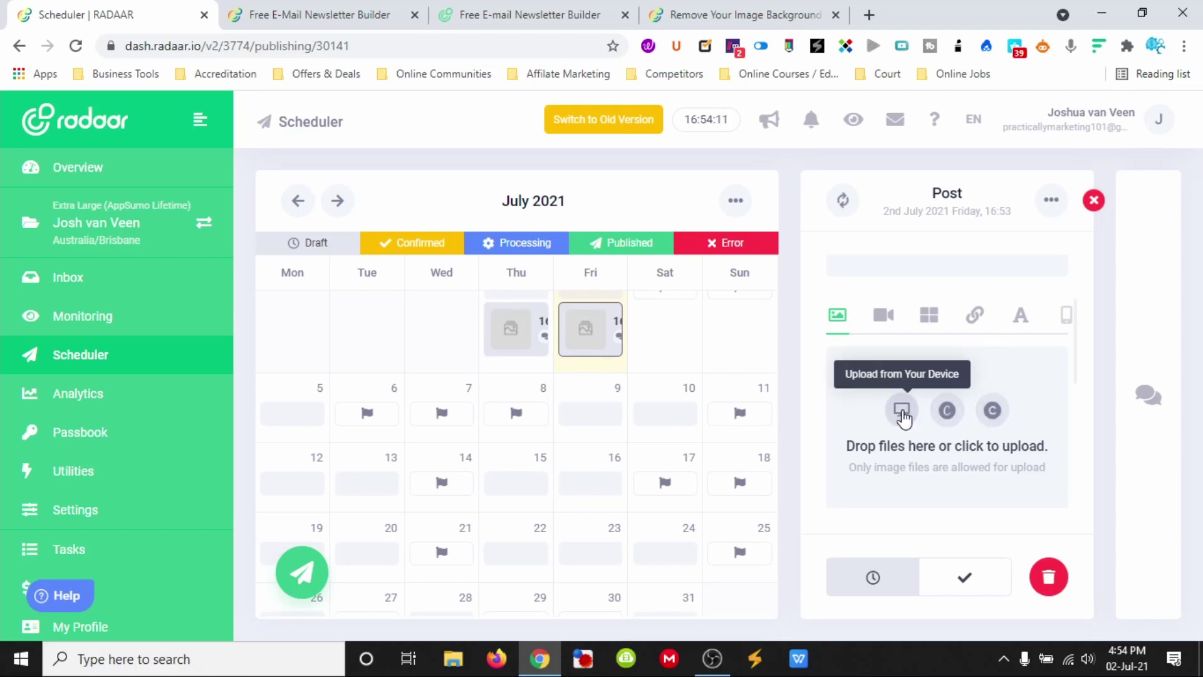
pyautogui.click(946, 410)
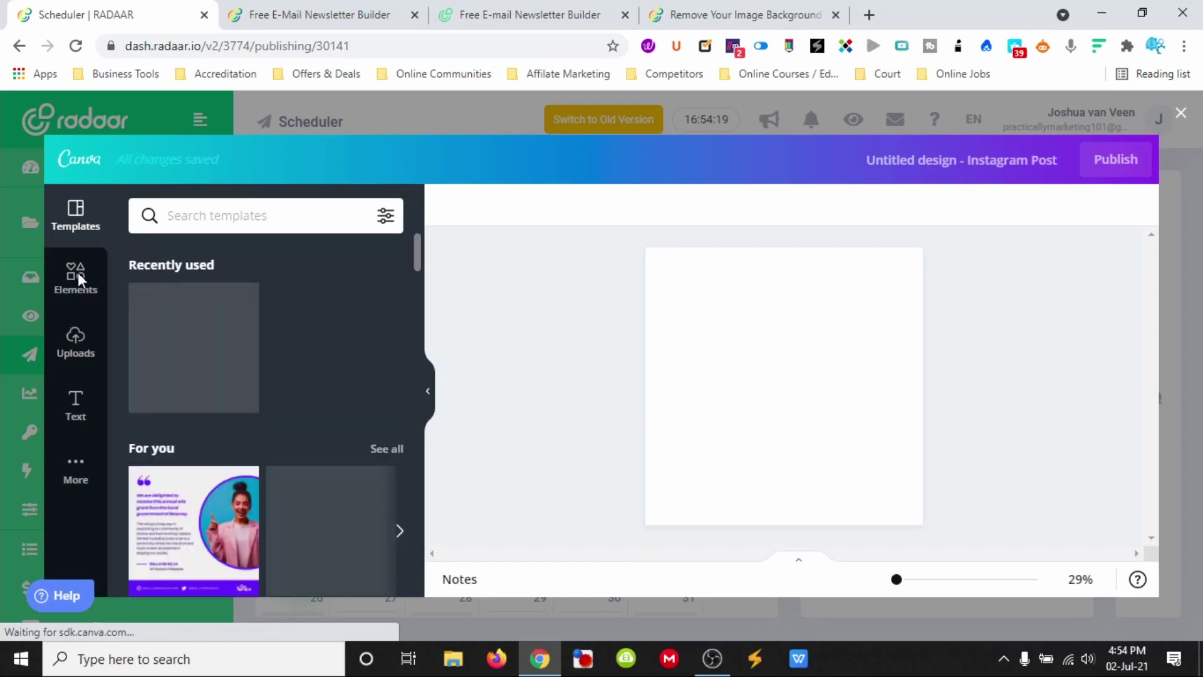
# Apply the purple quote template with the woman in a pink blazer to the design and try to publish it
pyautogui.click(205, 517)
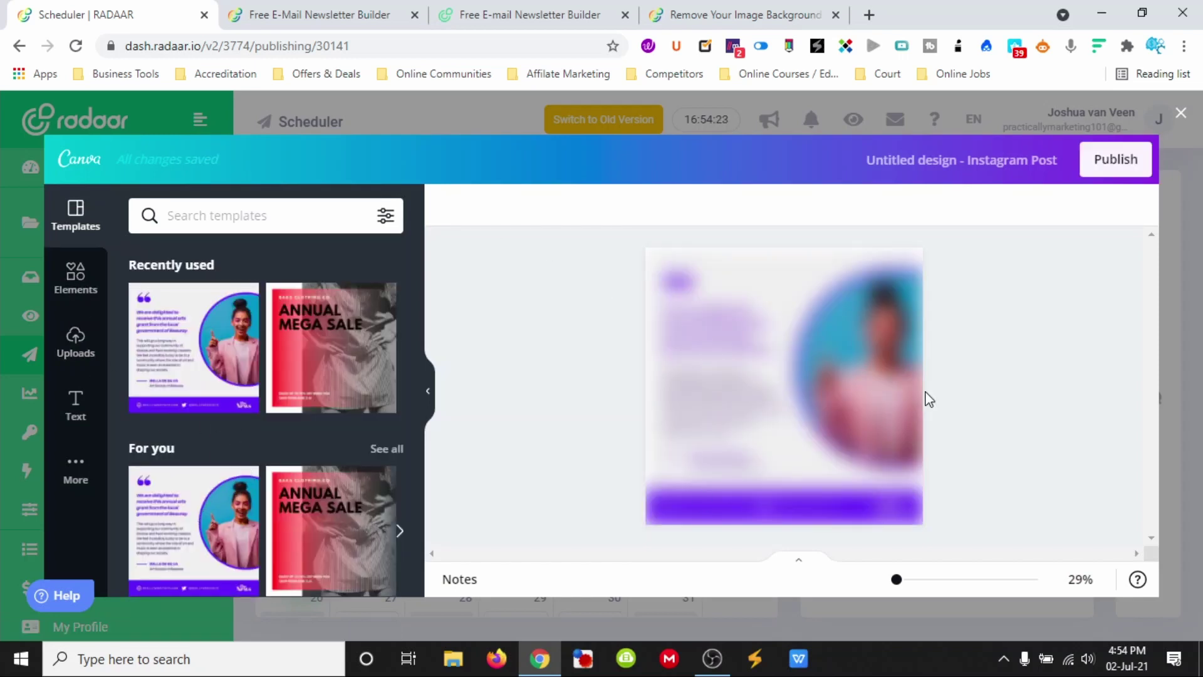
pyautogui.click(712, 354)
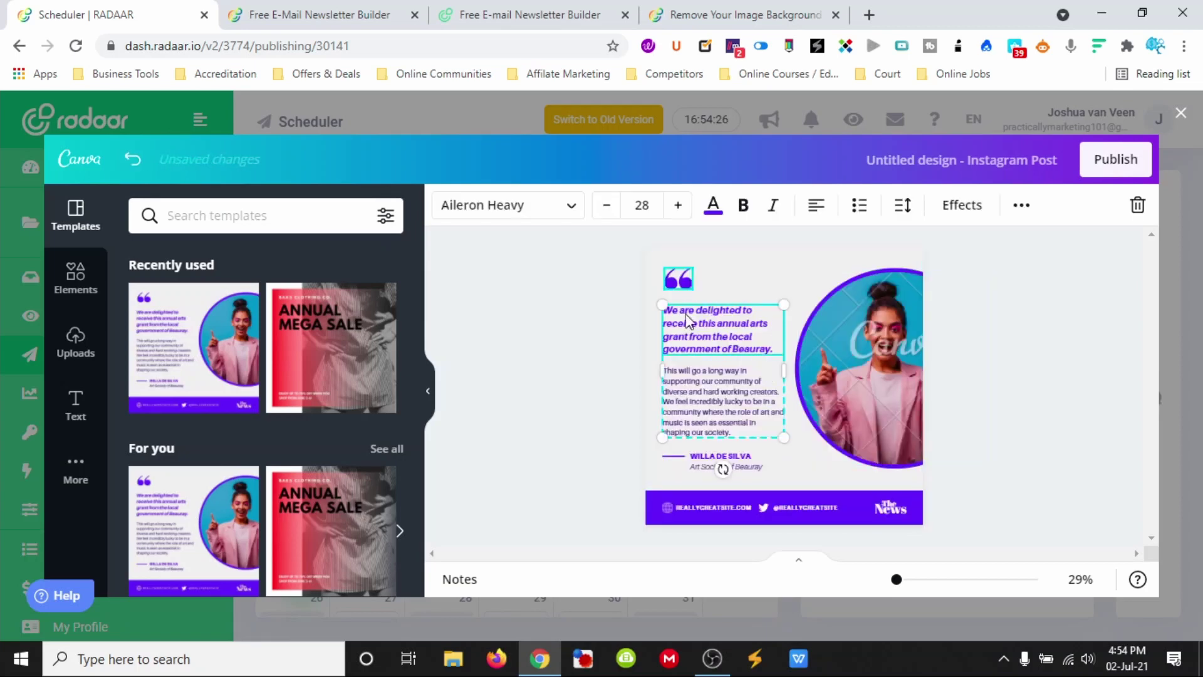
pyautogui.click(1107, 168)
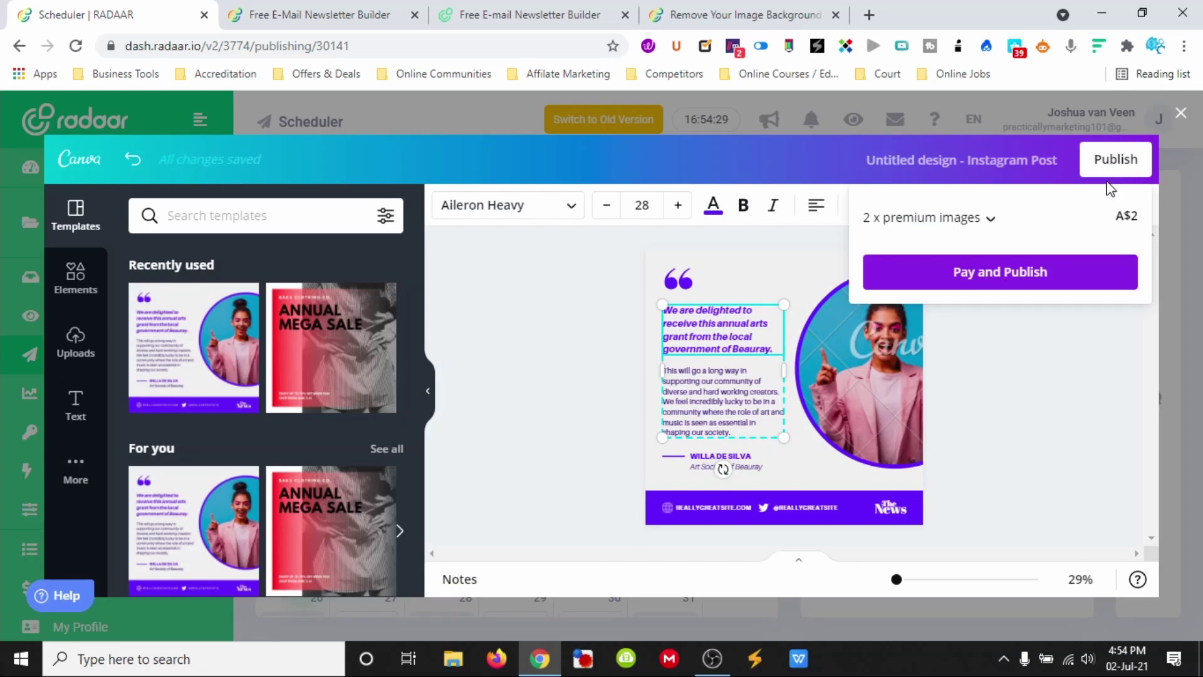
# Apply the "Annual Mega Sale" template to the Canva design and publish it to the post
pyautogui.click(213, 215)
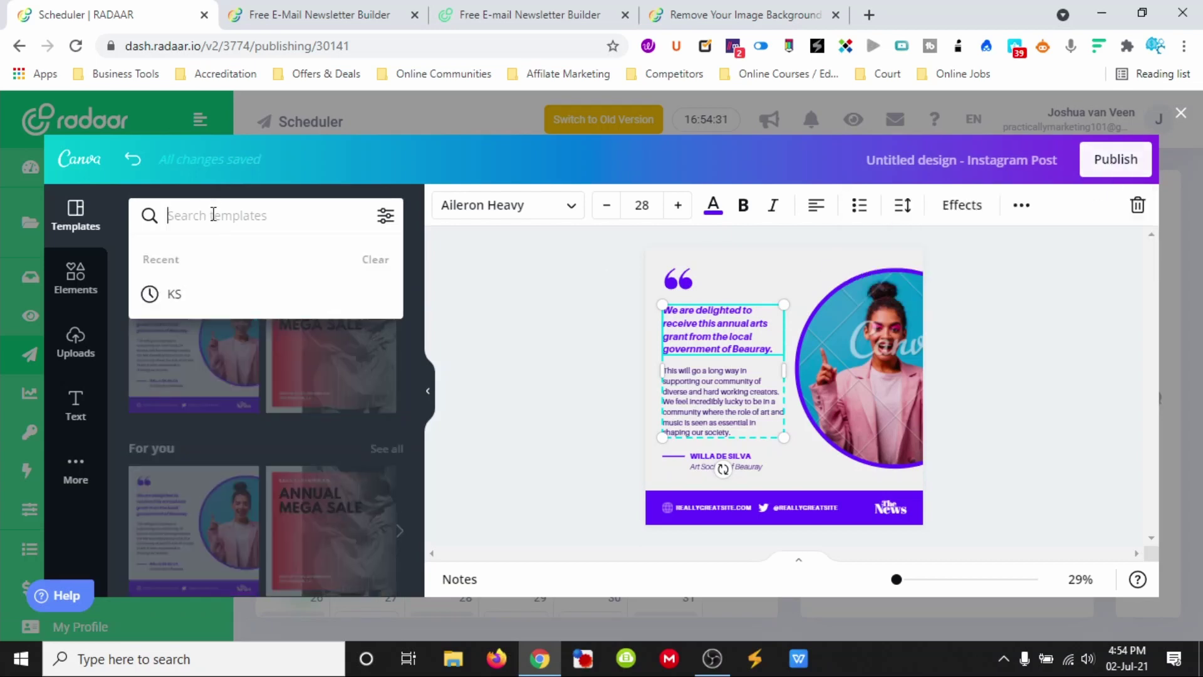
pyautogui.click(76, 273)
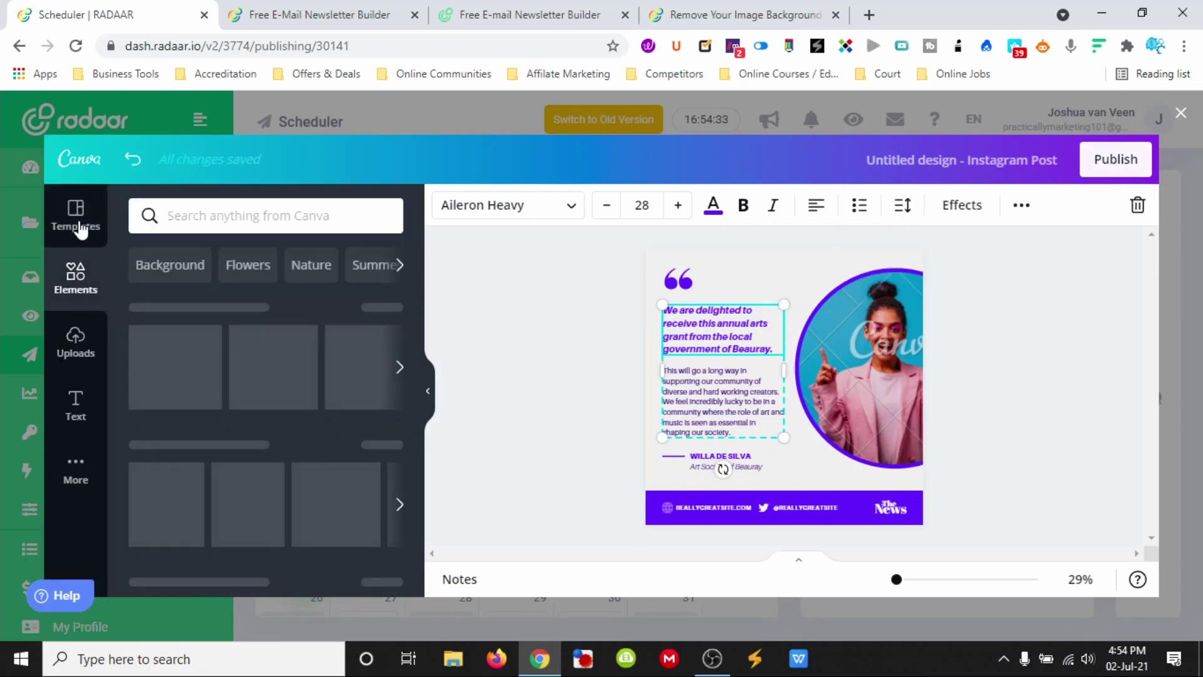
pyautogui.click(78, 225)
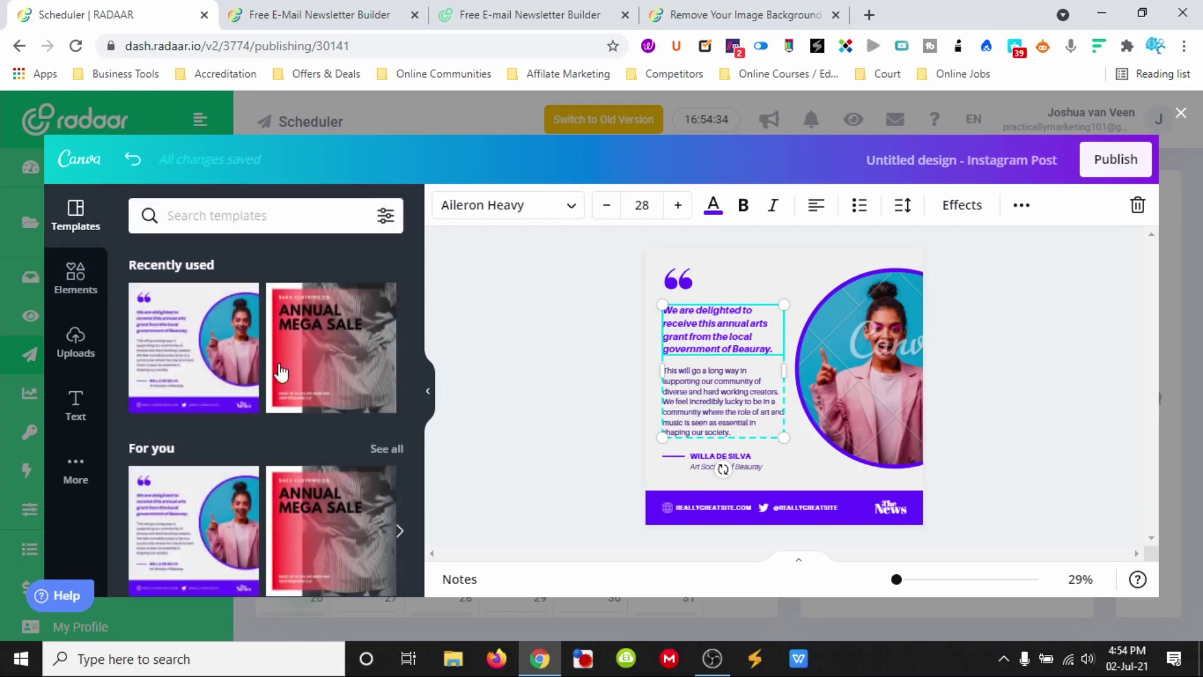
pyautogui.click(360, 336)
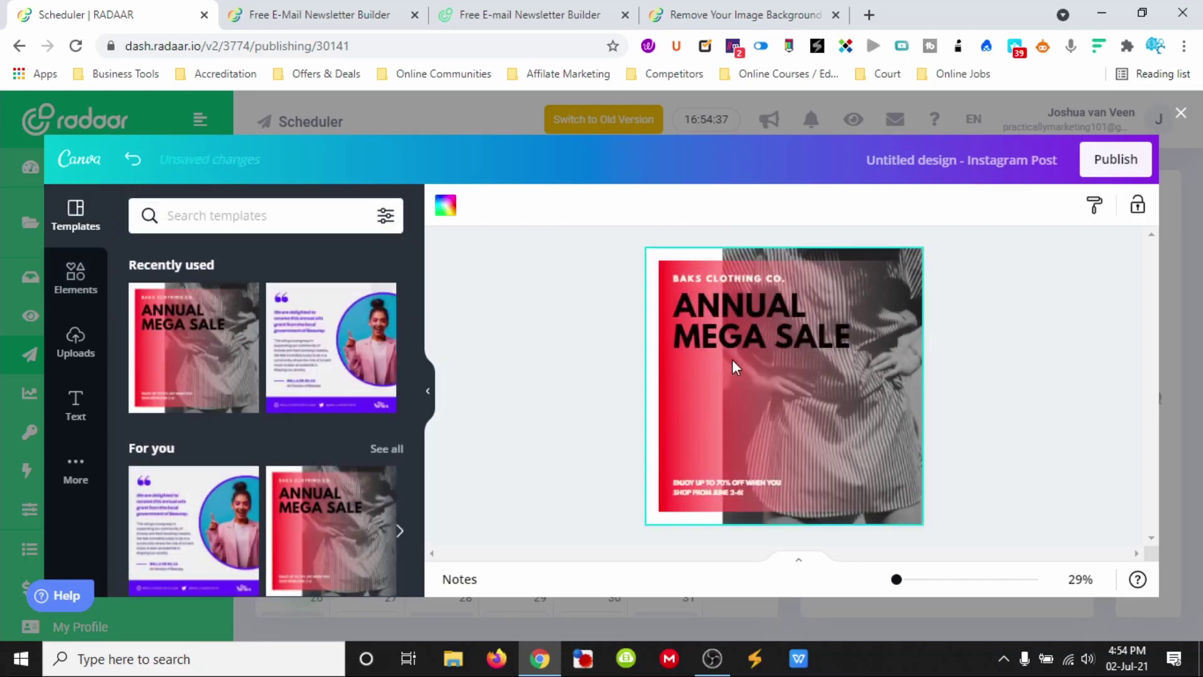
pyautogui.click(1107, 169)
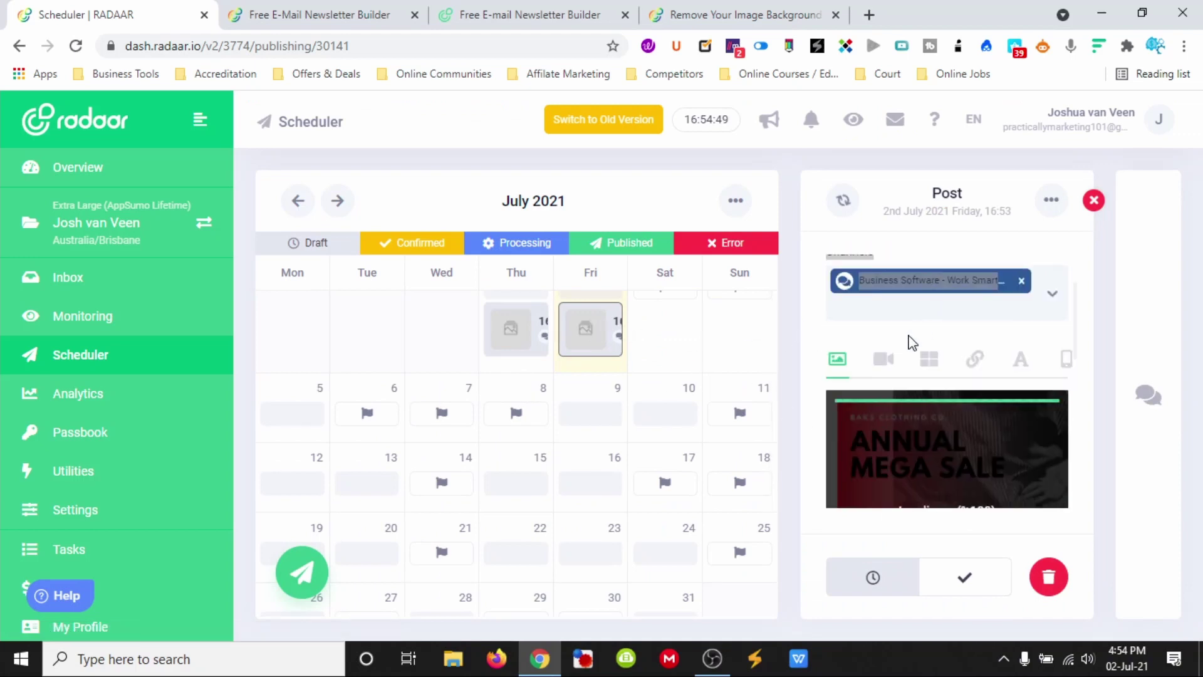
# Apply 2021/07/02 16:53 as the post's date and enter the caption "Massive Sale Today!!"
pyautogui.click(901, 294)
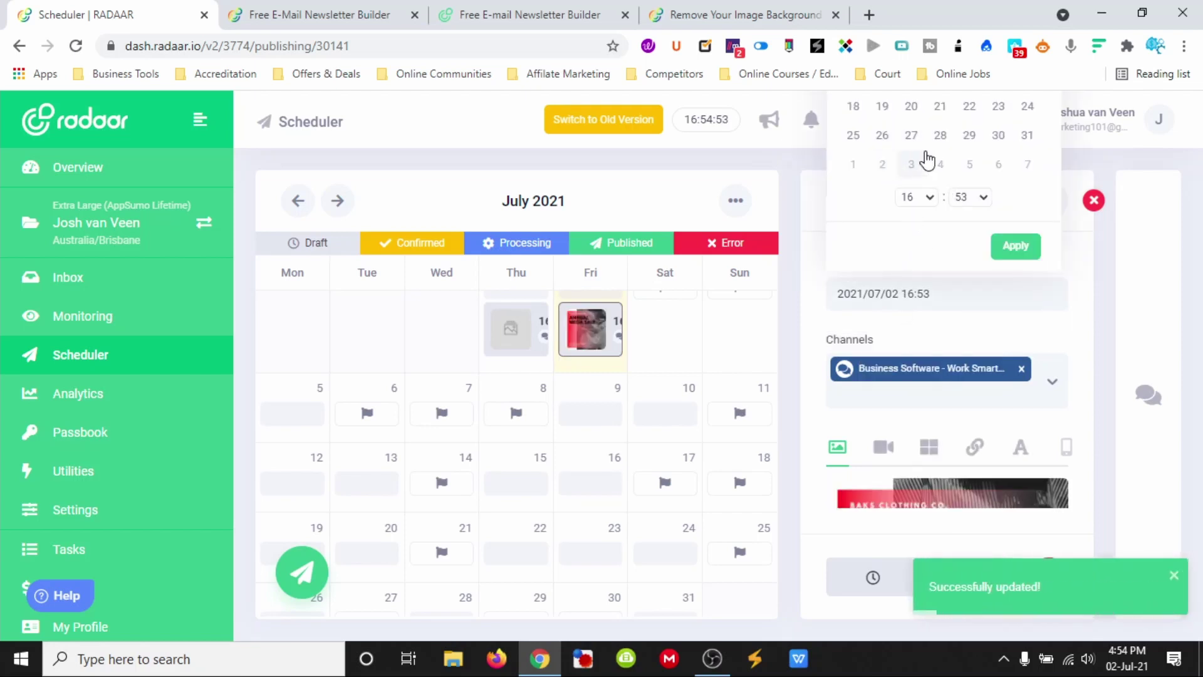
pyautogui.click(1003, 248)
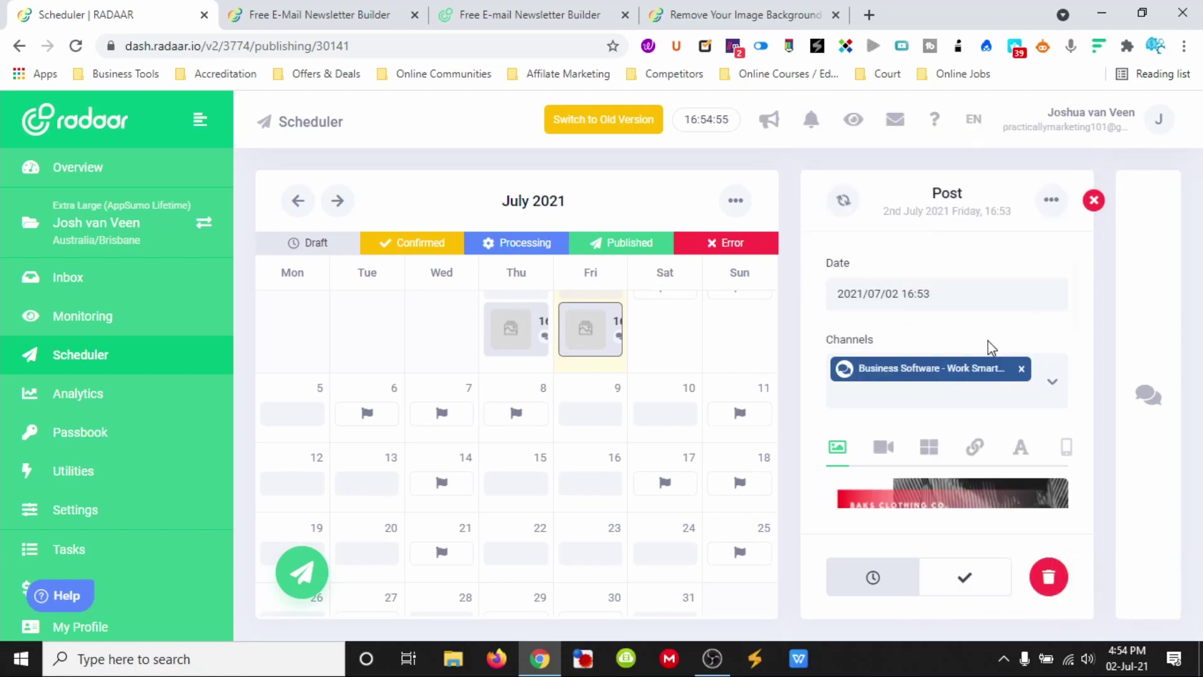
pyautogui.scroll(-2, 984, 376)
pyautogui.scroll(-3, 974, 438)
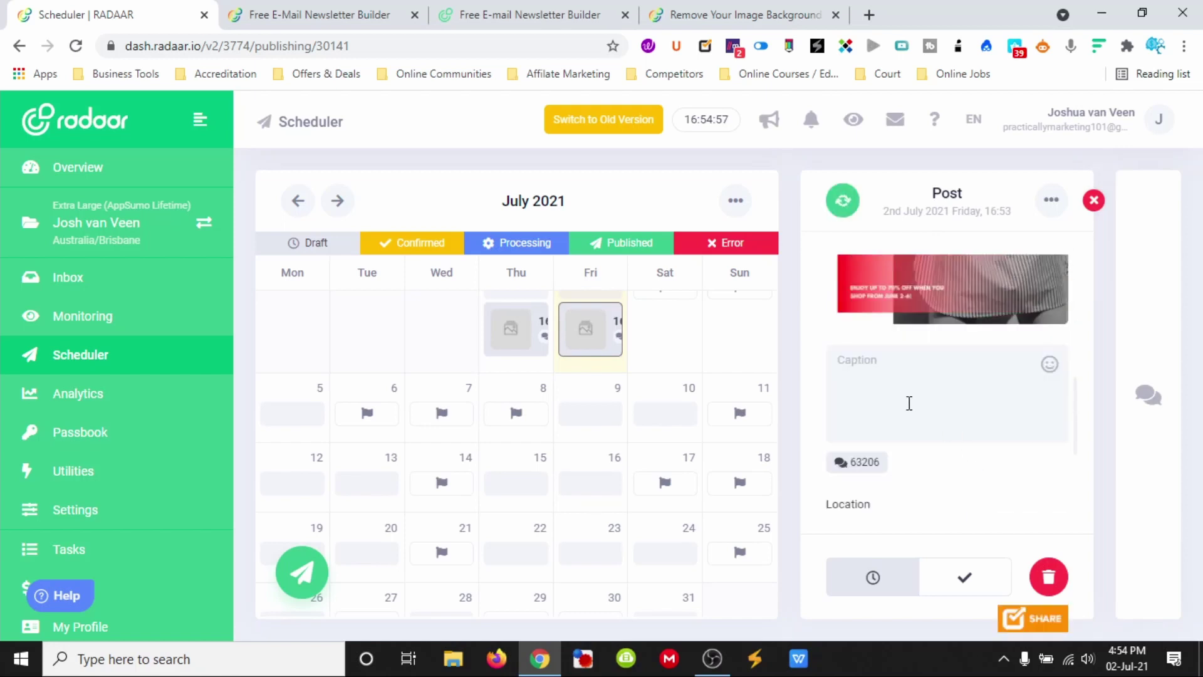
pyautogui.click(891, 373)
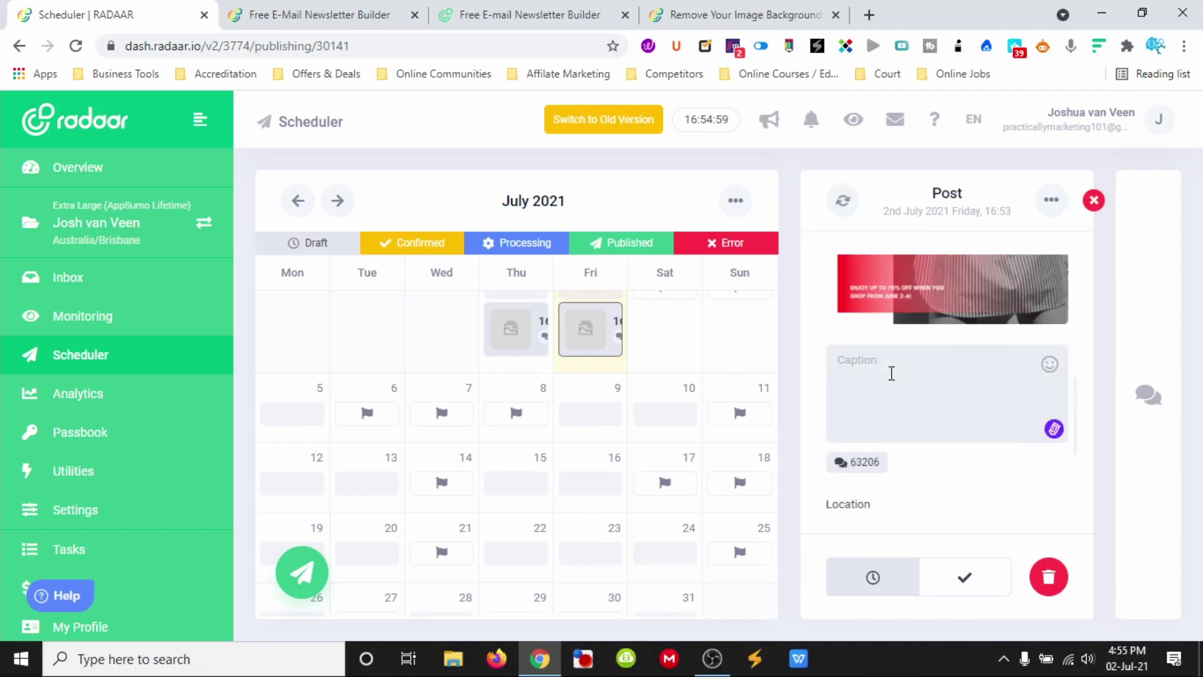
pyautogui.write('M')
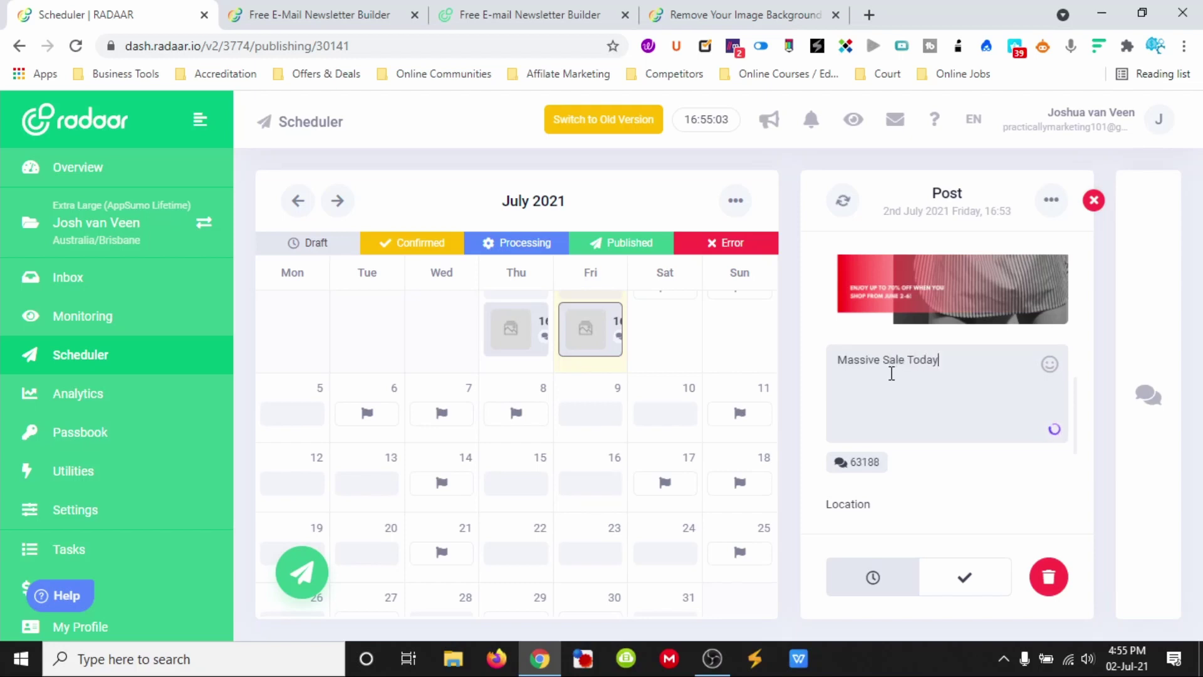
pyautogui.write('assive Sale Today!!')
pyautogui.click(857, 465)
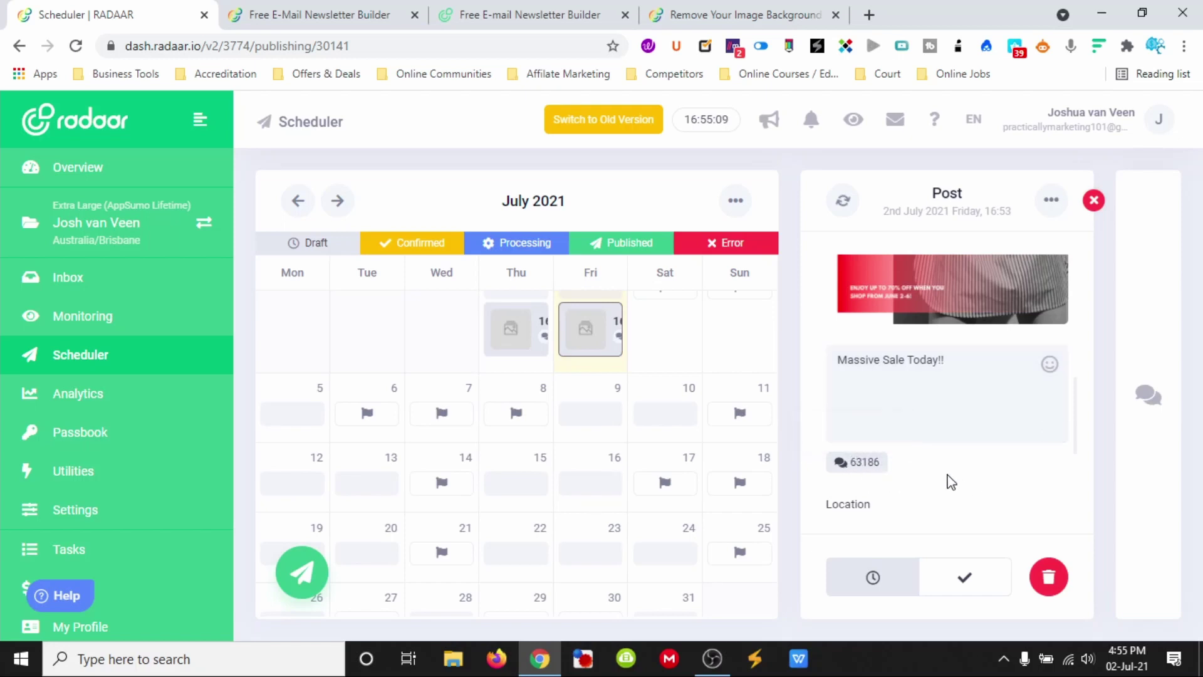
# Check the post's location options and add an empty chain comment
pyautogui.scroll(-2, 867, 469)
pyautogui.click(875, 445)
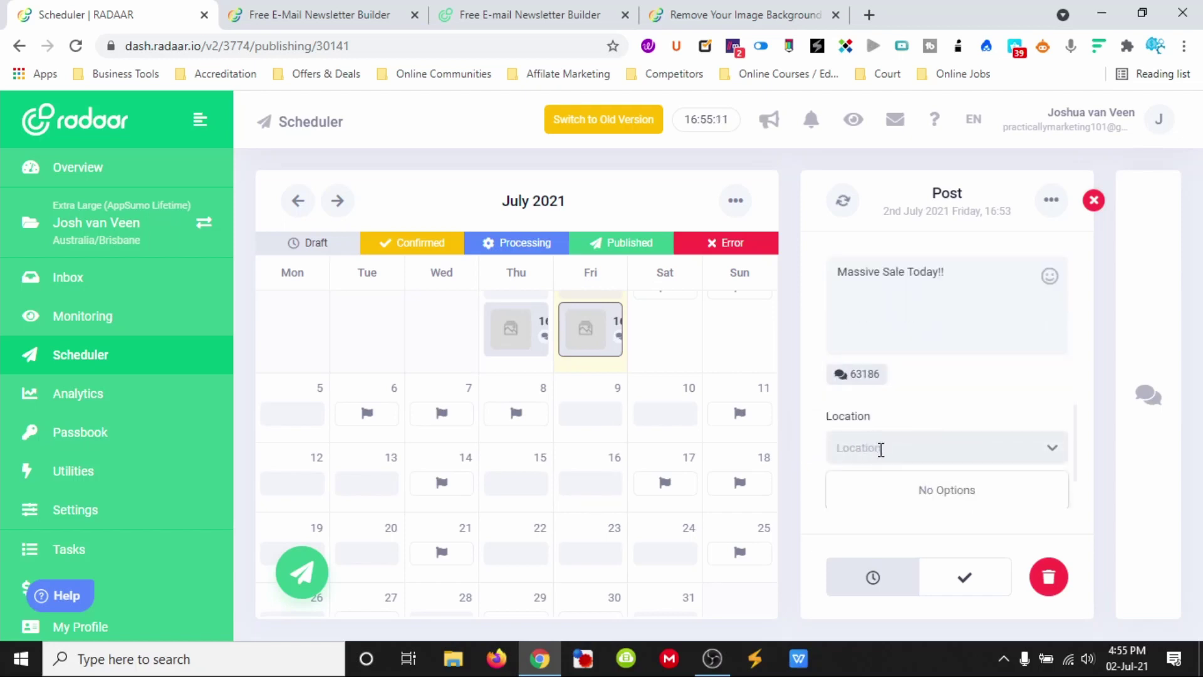
pyautogui.scroll(-1, 880, 449)
pyautogui.click(962, 345)
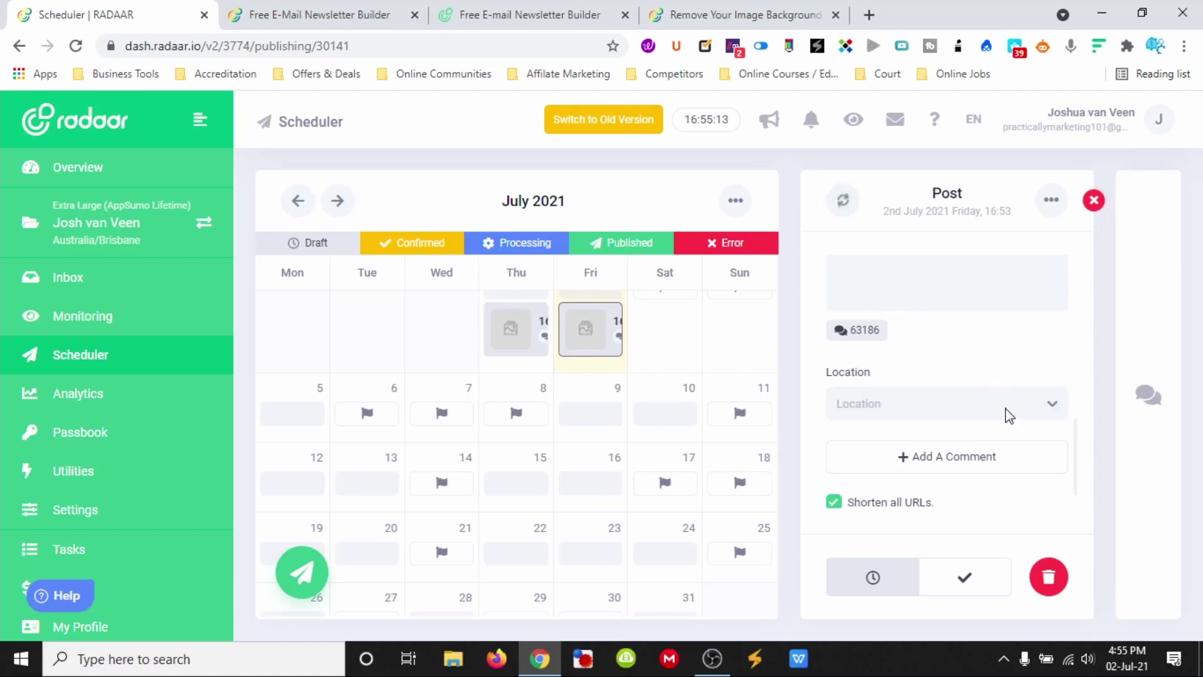
pyautogui.click(987, 463)
pyautogui.scroll(-3, 902, 438)
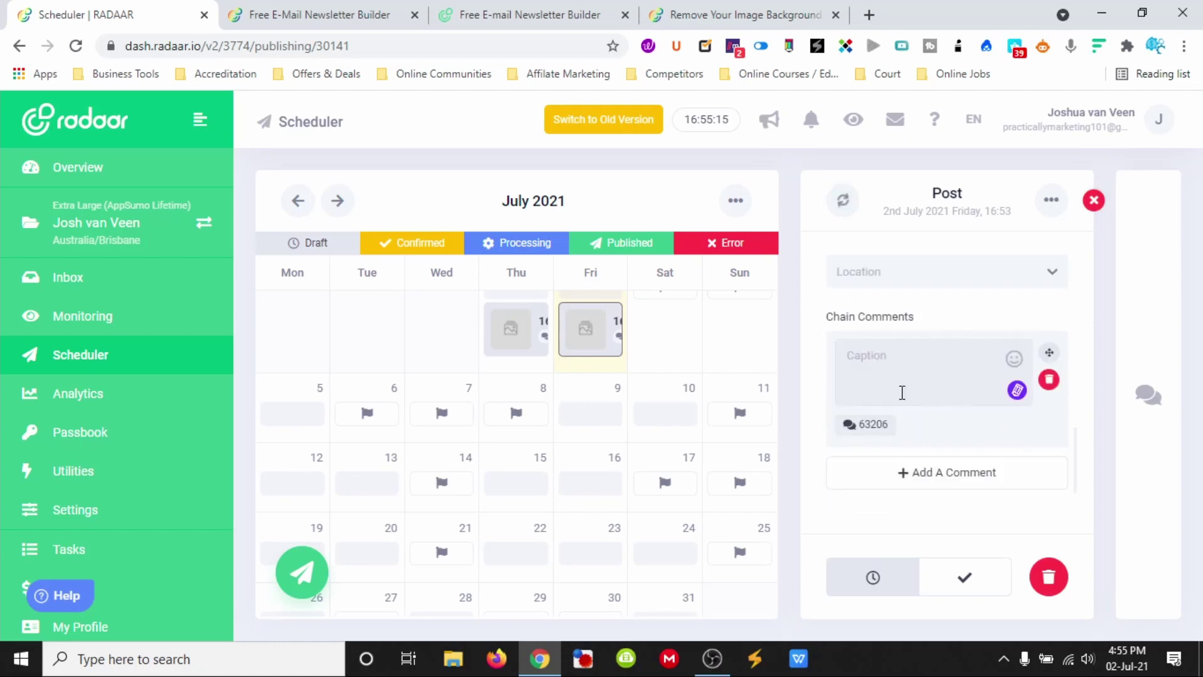
pyautogui.click(905, 357)
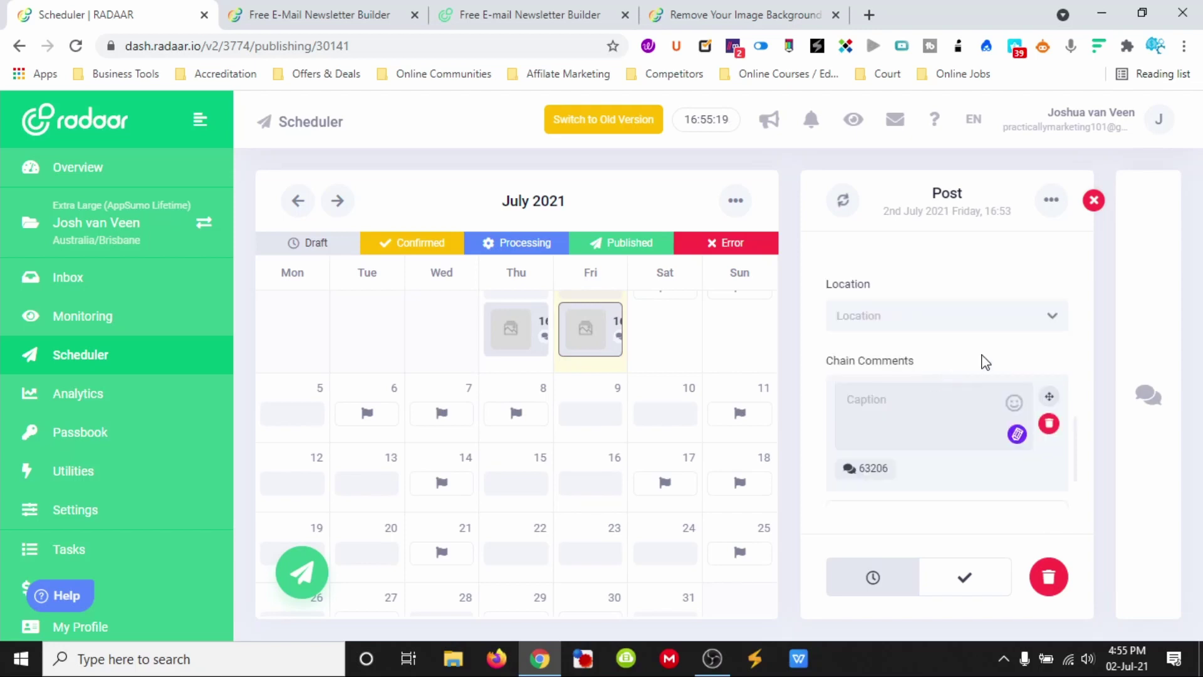
# Examine the post's Location field and its URL-shortening and notification options
pyautogui.scroll(-3, 933, 349)
pyautogui.scroll(3, 943, 360)
pyautogui.click(1014, 317)
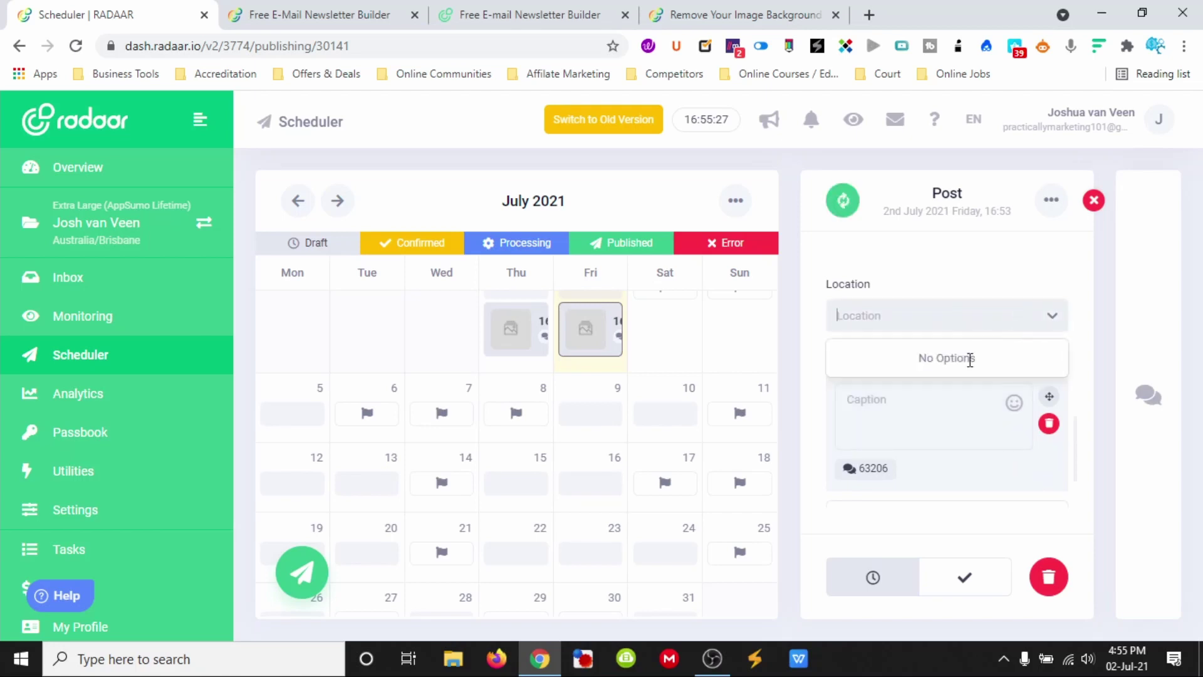
pyautogui.click(972, 291)
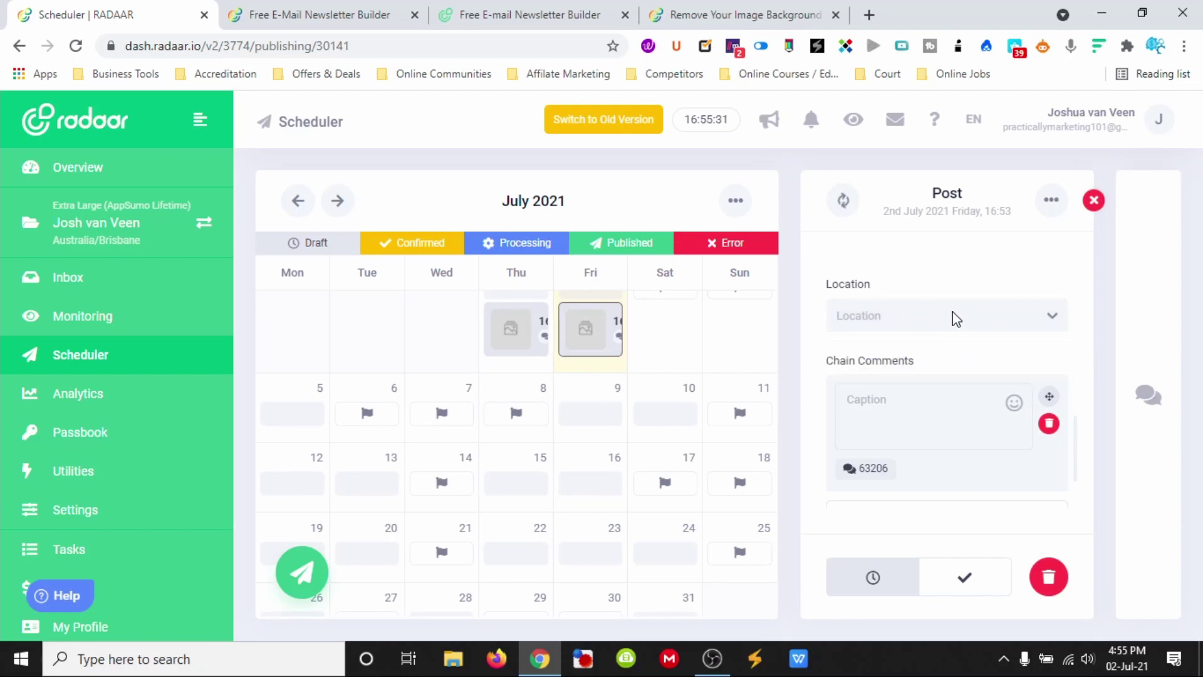
pyautogui.scroll(-2, 955, 376)
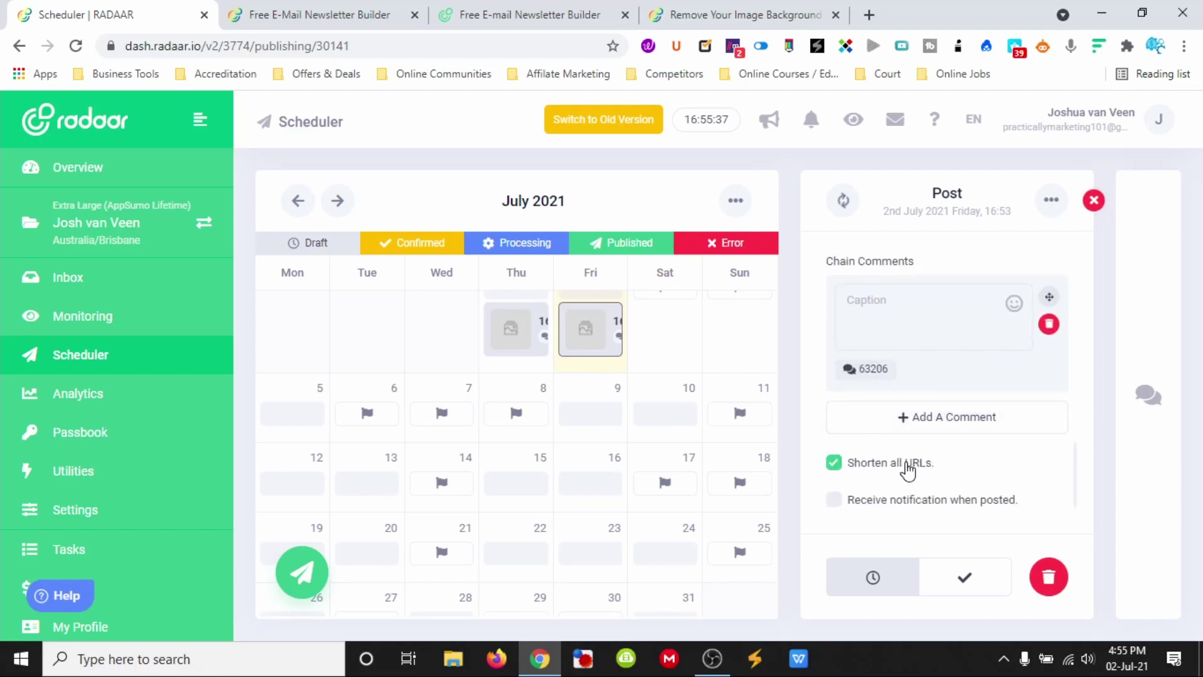
# Add "practicallymarketing.com" on a new line below "Massive Sale Today!!" in the post's caption
pyautogui.scroll(5, 917, 351)
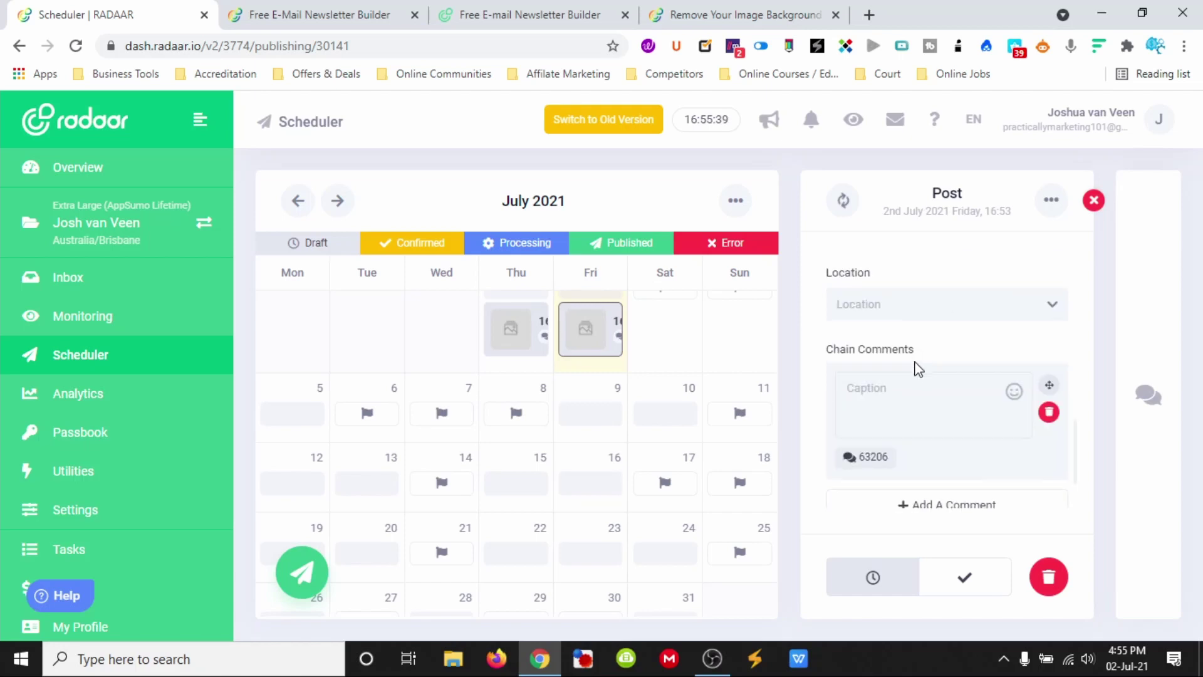
pyautogui.scroll(2, 918, 349)
pyautogui.scroll(-5, 917, 348)
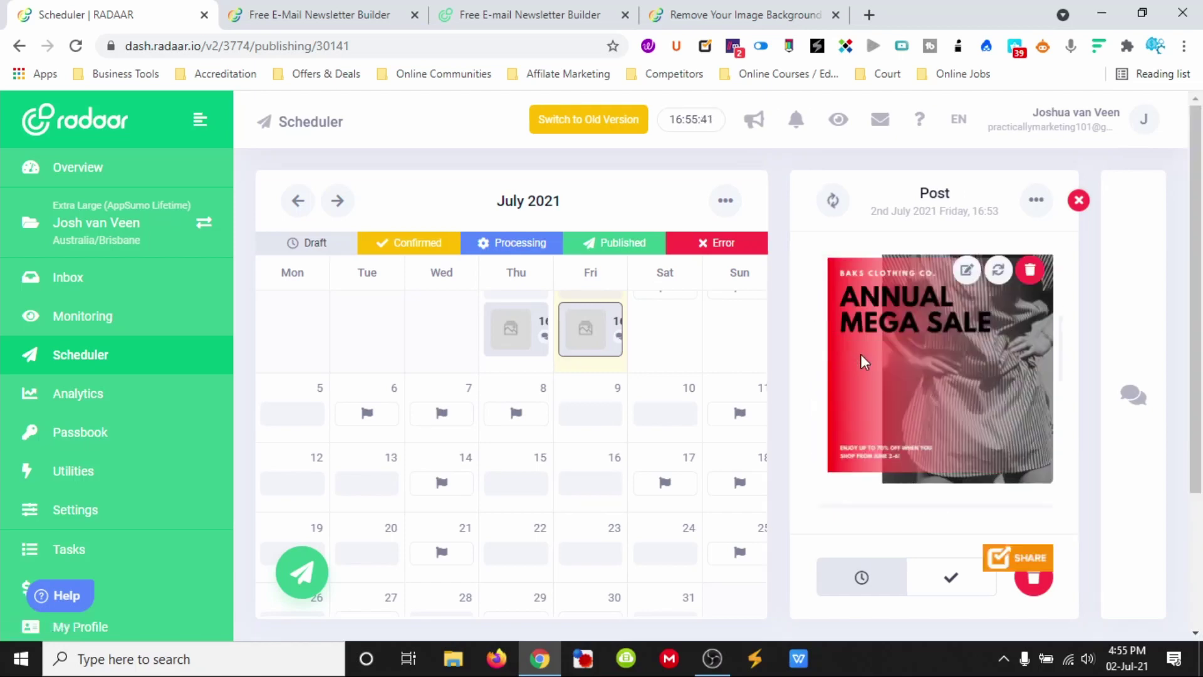
pyautogui.click(953, 364)
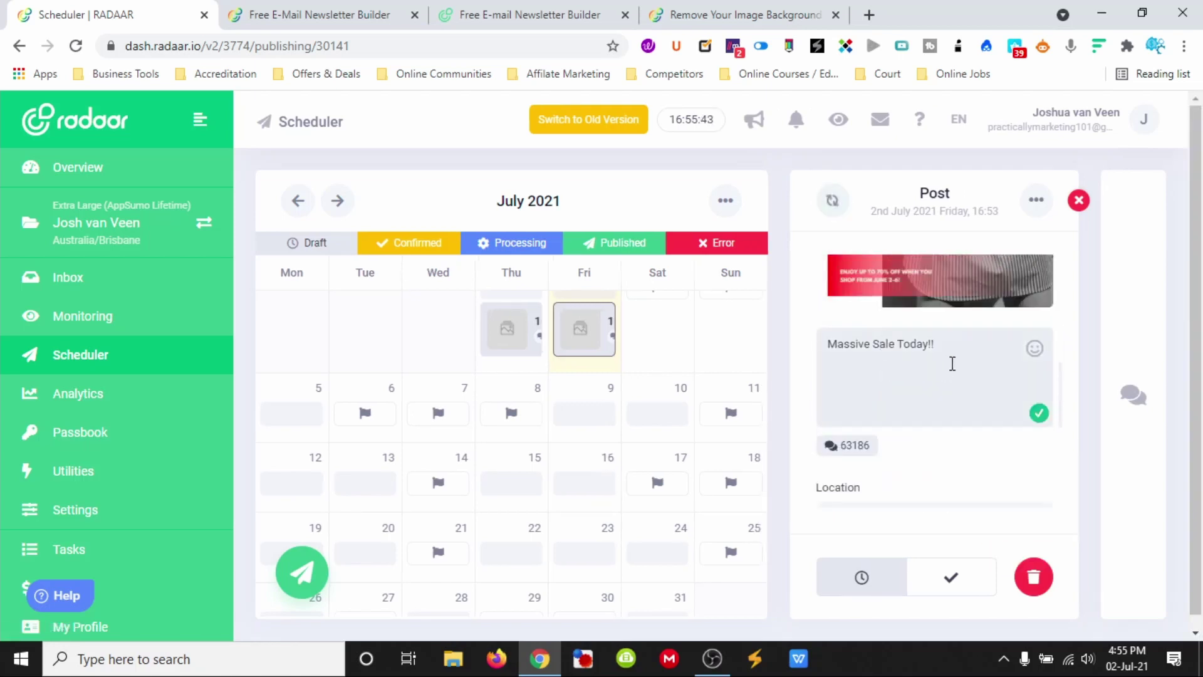
pyautogui.write('practicall')
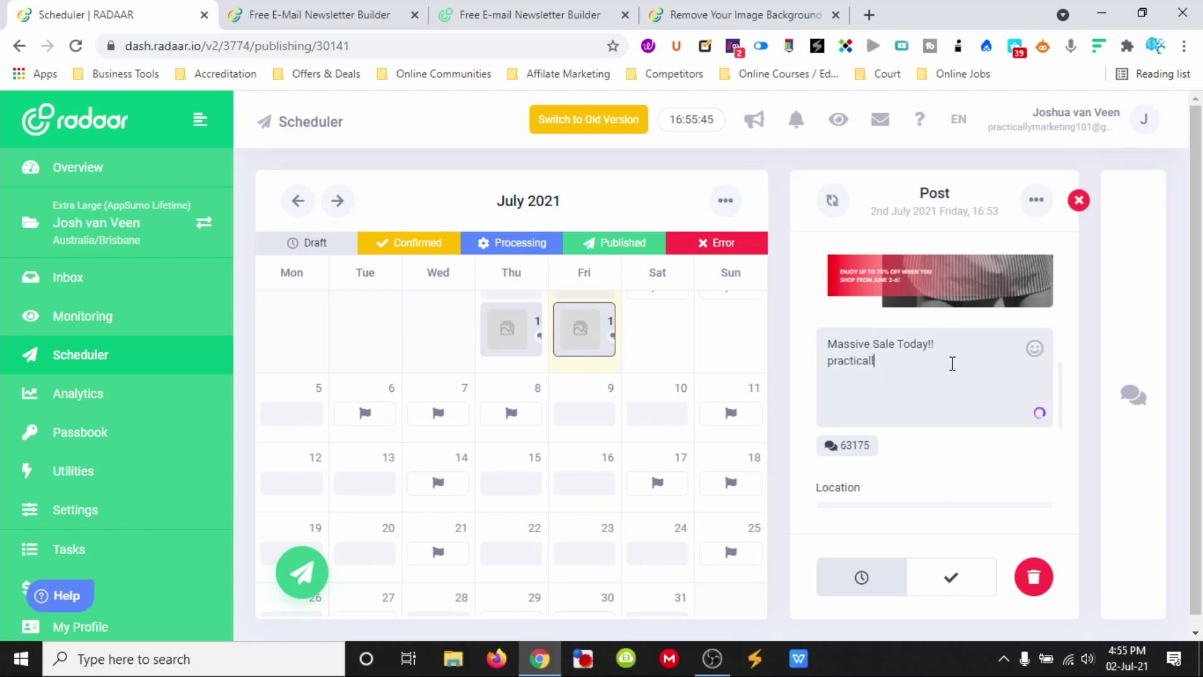
pyautogui.write('ymarketing.com')
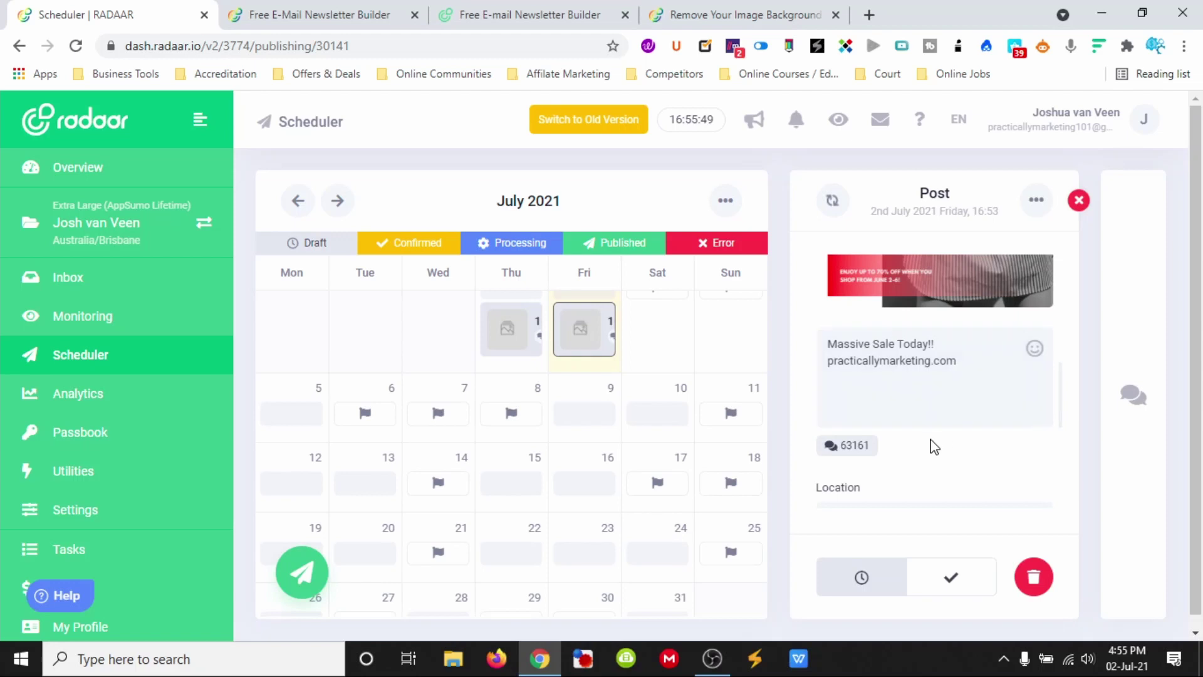
# Examine the post's chain comment, URL-shortening and notification options
pyautogui.scroll(-5, 934, 446)
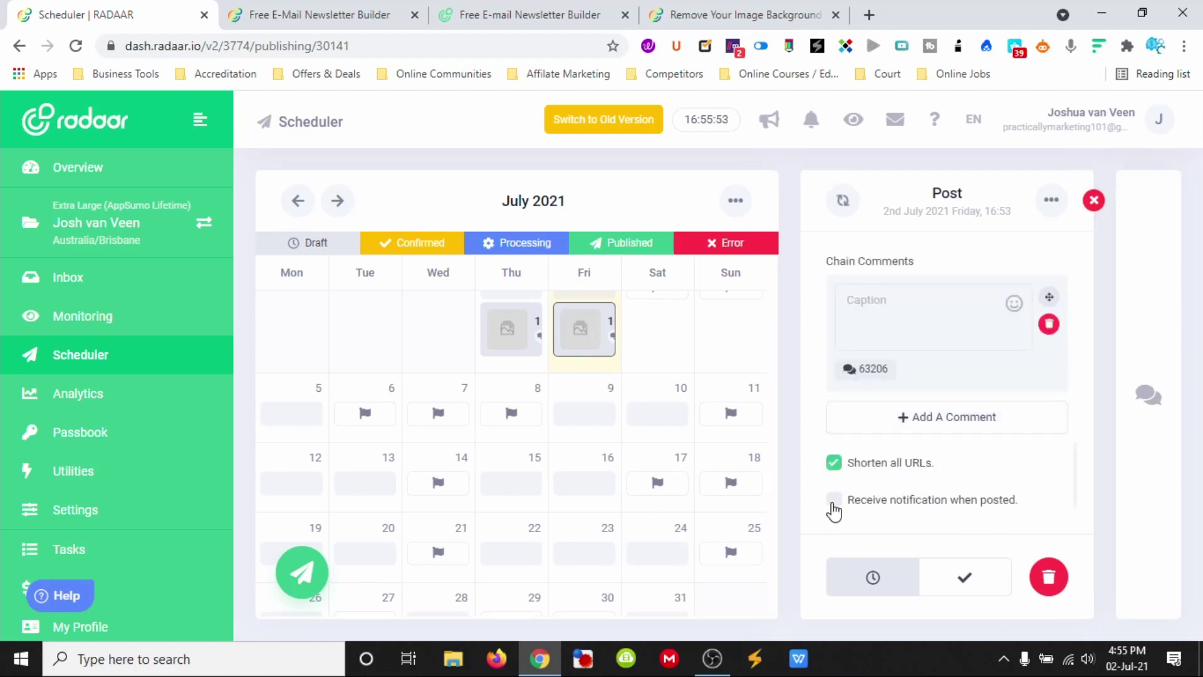
pyautogui.scroll(1, 906, 337)
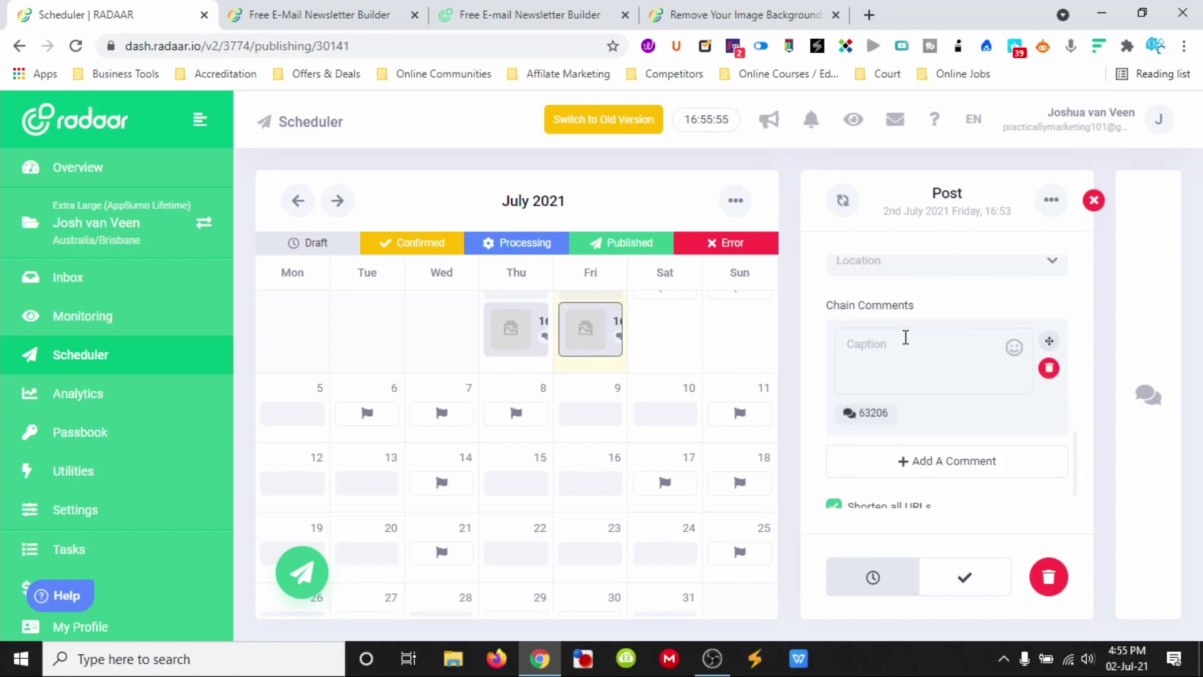
pyautogui.scroll(2, 921, 332)
pyautogui.scroll(-3, 915, 325)
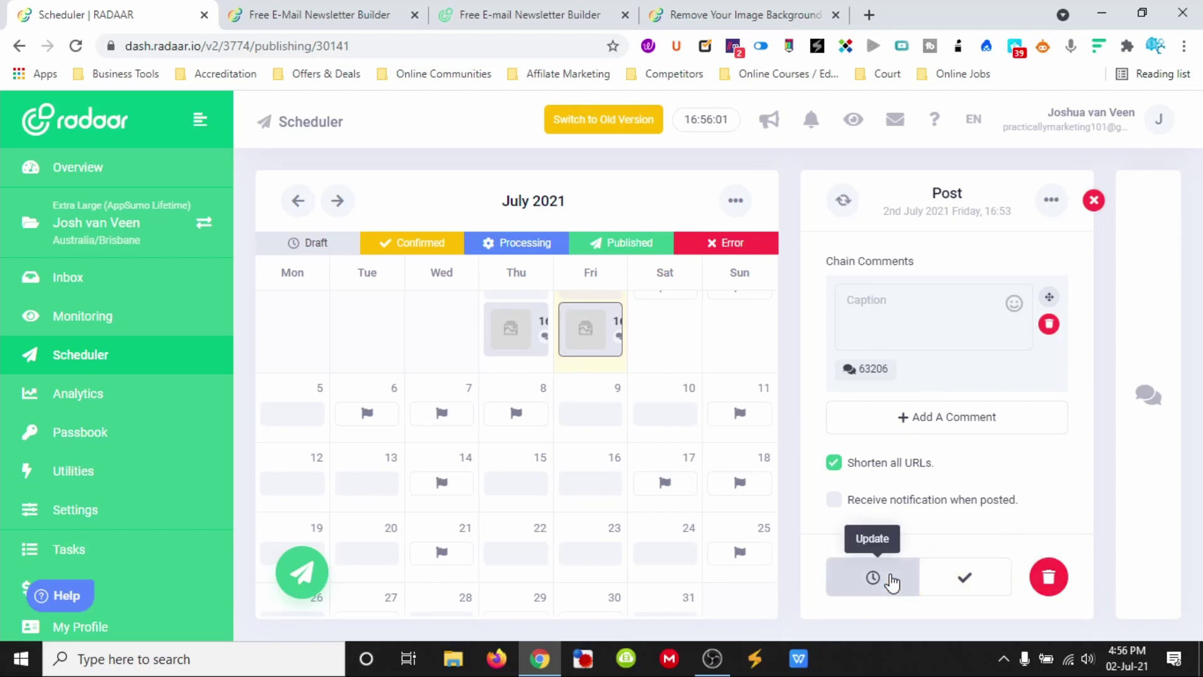
# Set the post's date to 2021/07/27 16:53 and apply it
pyautogui.scroll(6, 915, 483)
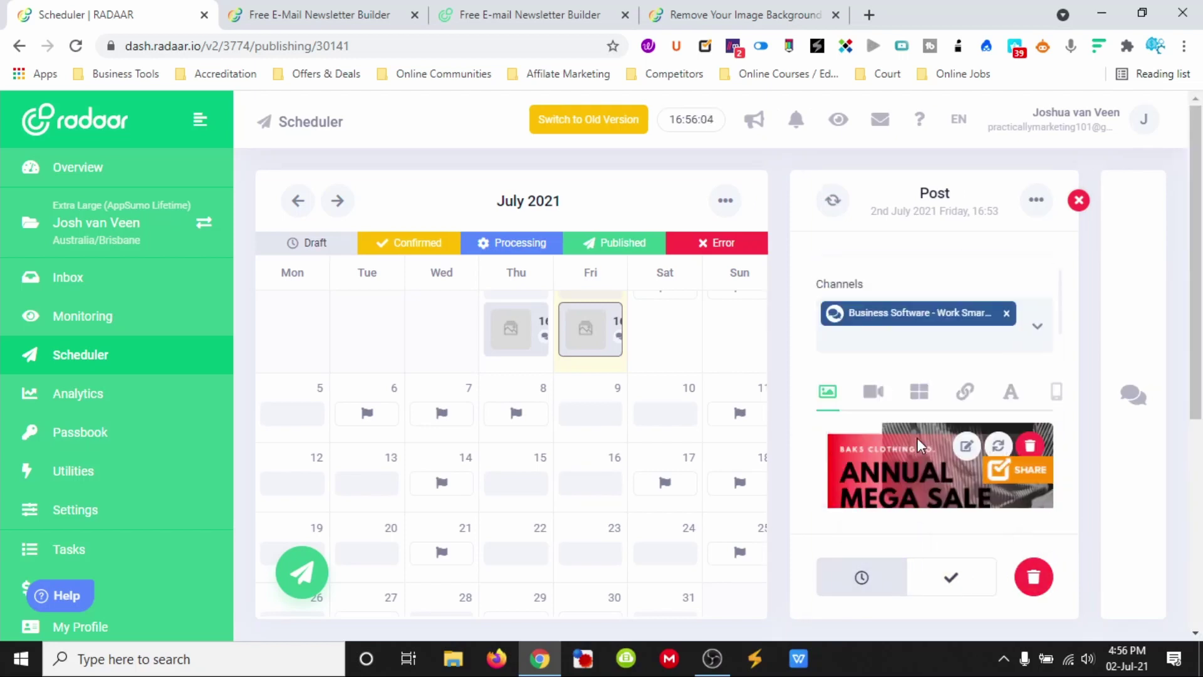
pyautogui.scroll(1, 921, 375)
pyautogui.click(914, 292)
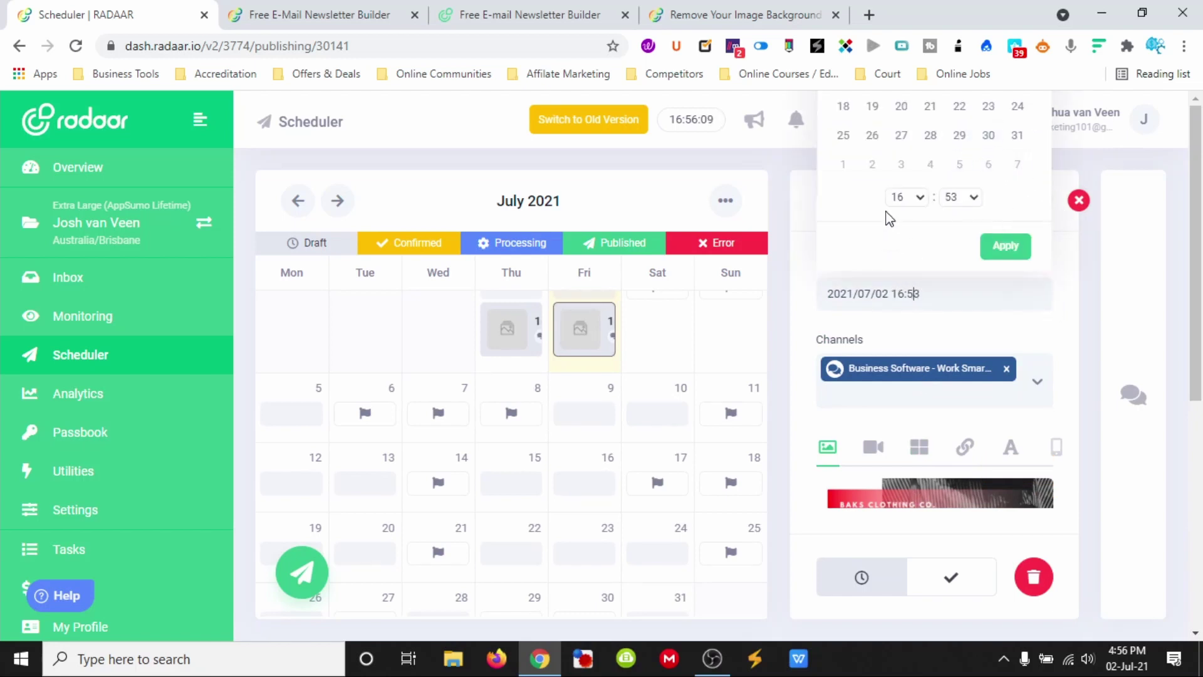
pyautogui.click(1109, 237)
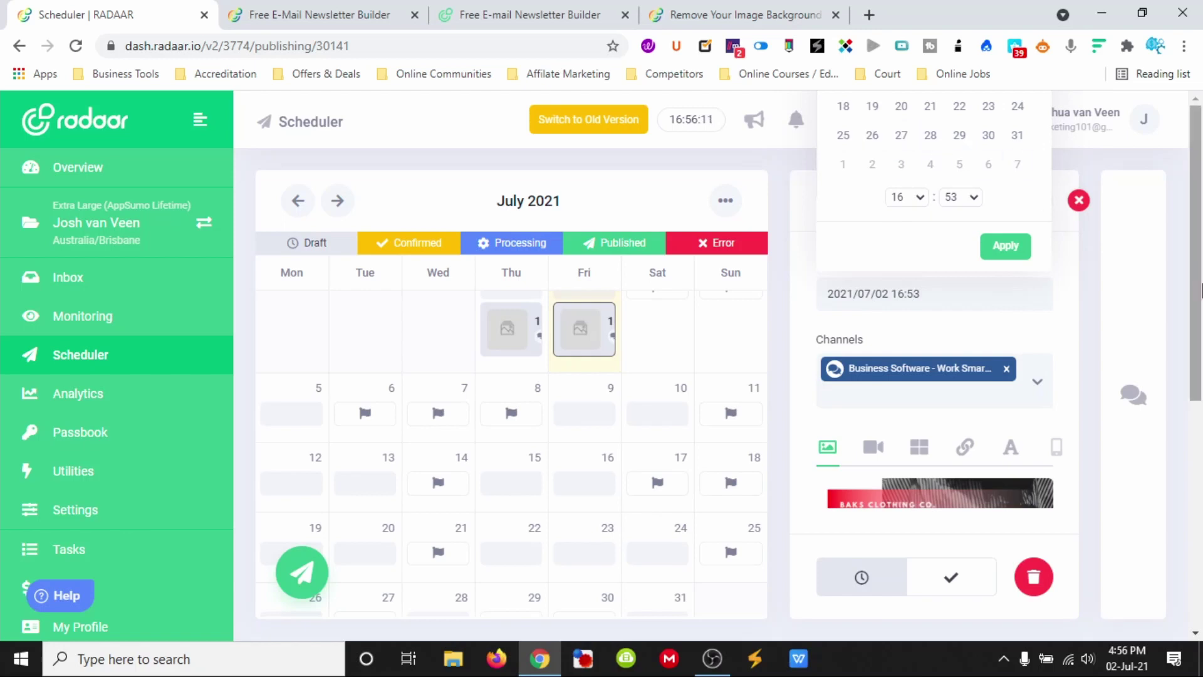
pyautogui.click(903, 296)
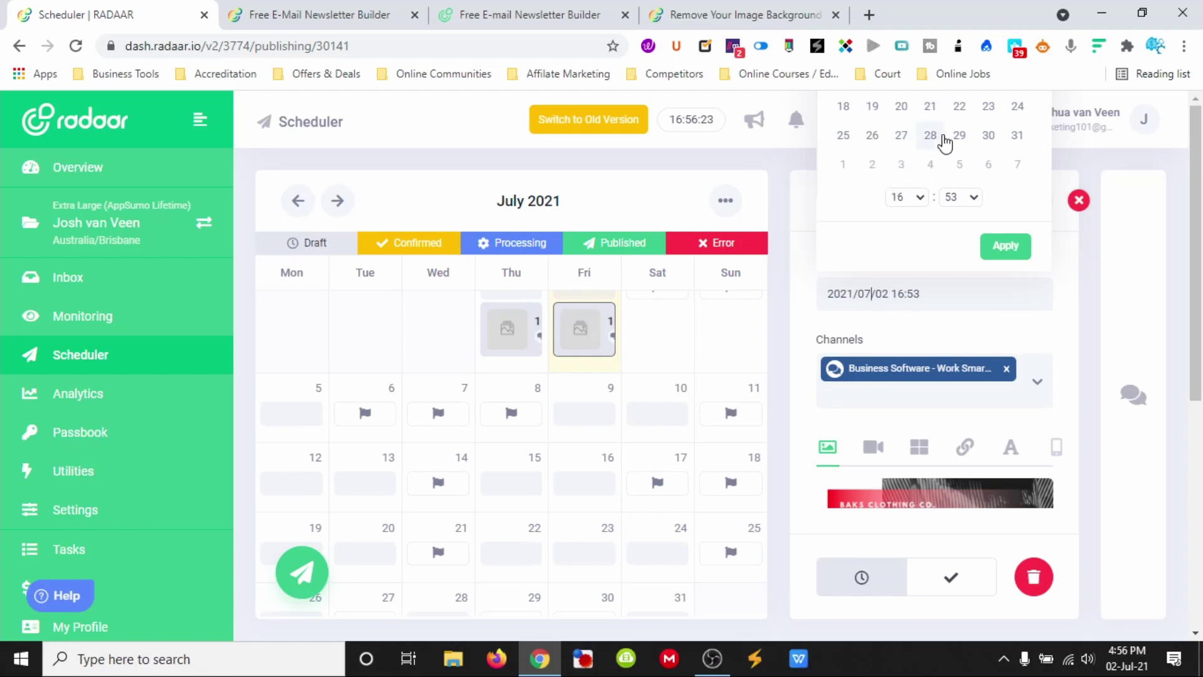
pyautogui.click(903, 136)
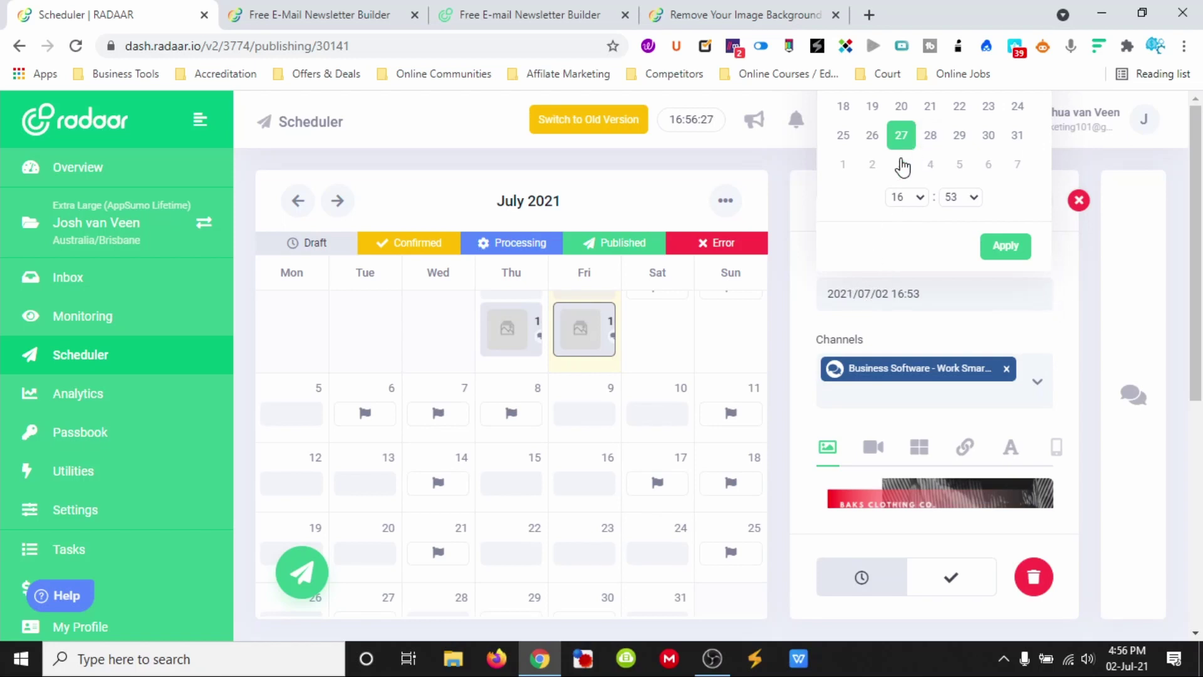
pyautogui.click(1005, 245)
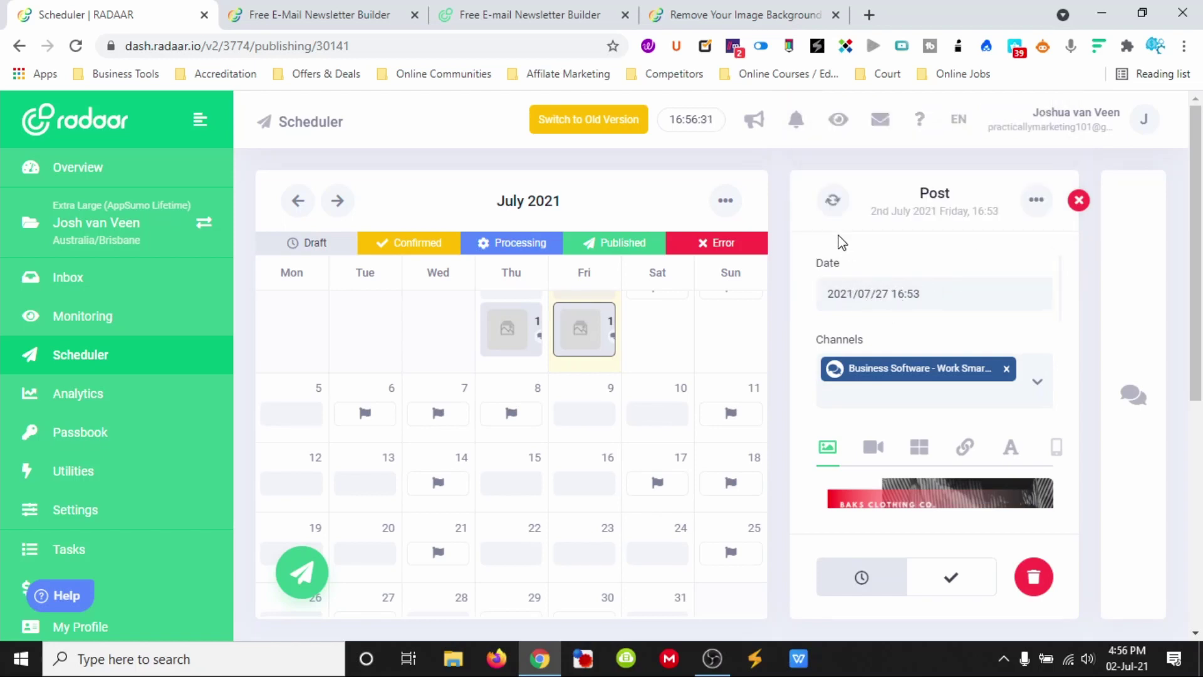
# Approve the "Massive Sale Today!!" post and check its place in the July 2021 calendar
pyautogui.scroll(-10, 877, 326)
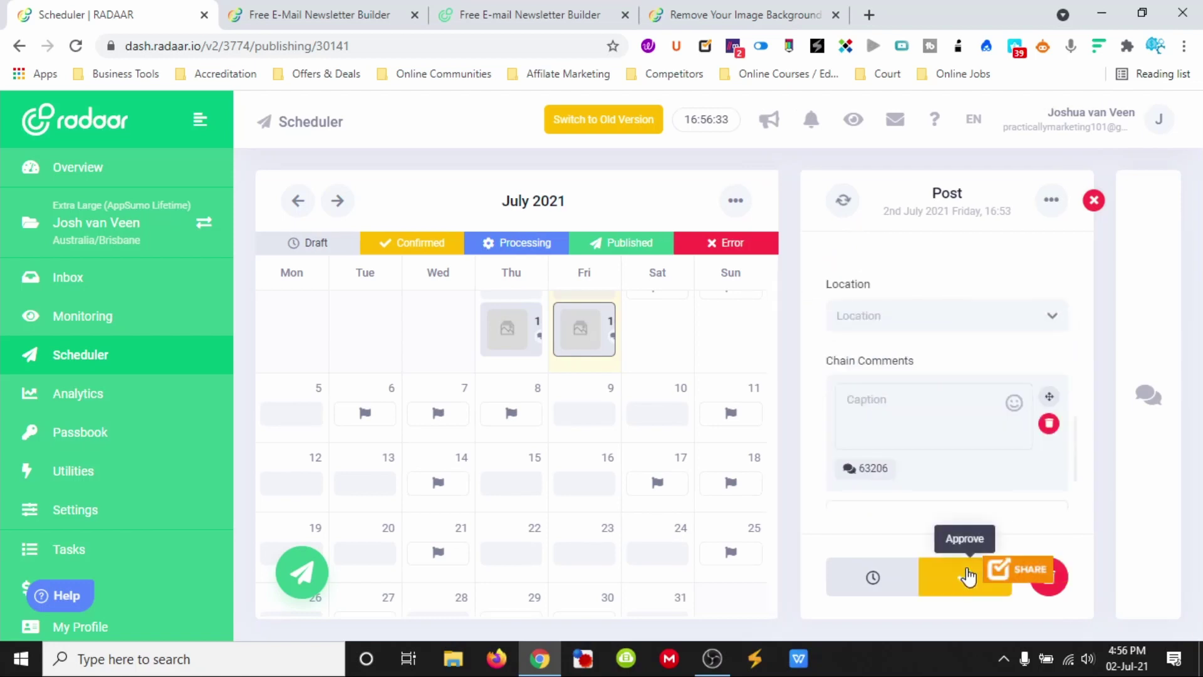
pyautogui.click(965, 575)
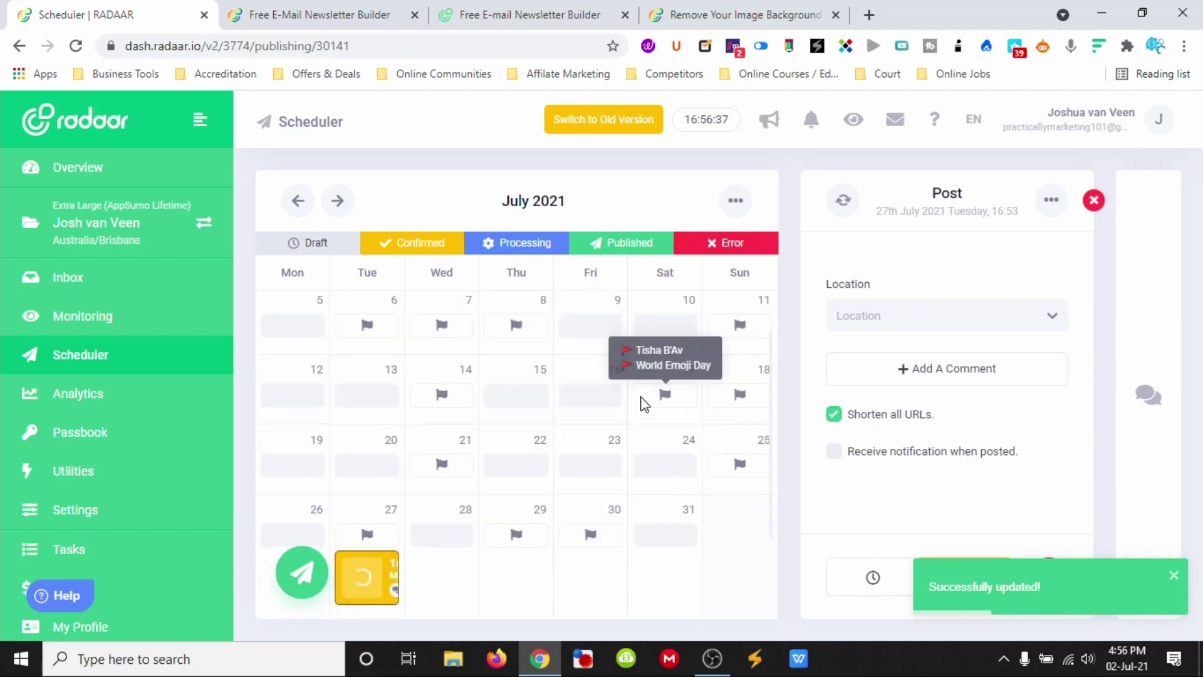
pyautogui.scroll(-2, 645, 405)
pyautogui.scroll(4, 658, 409)
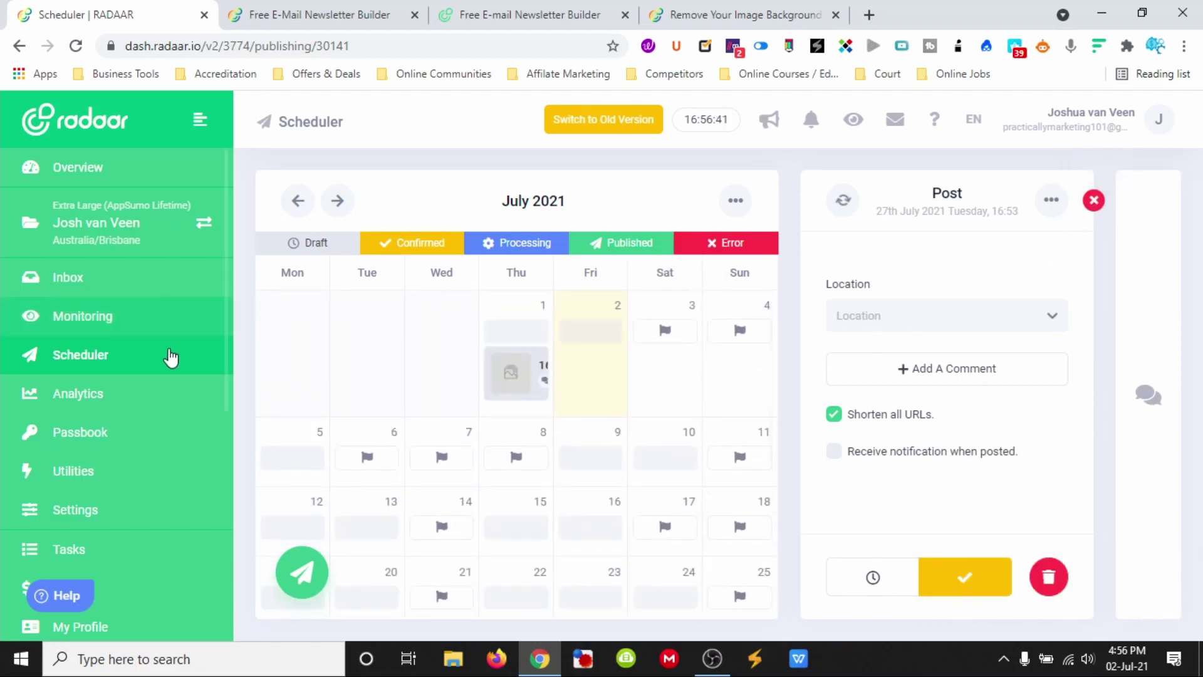
# Start the post's guided tour, go through it as far as the Upload File tip and close it
pyautogui.click(1051, 201)
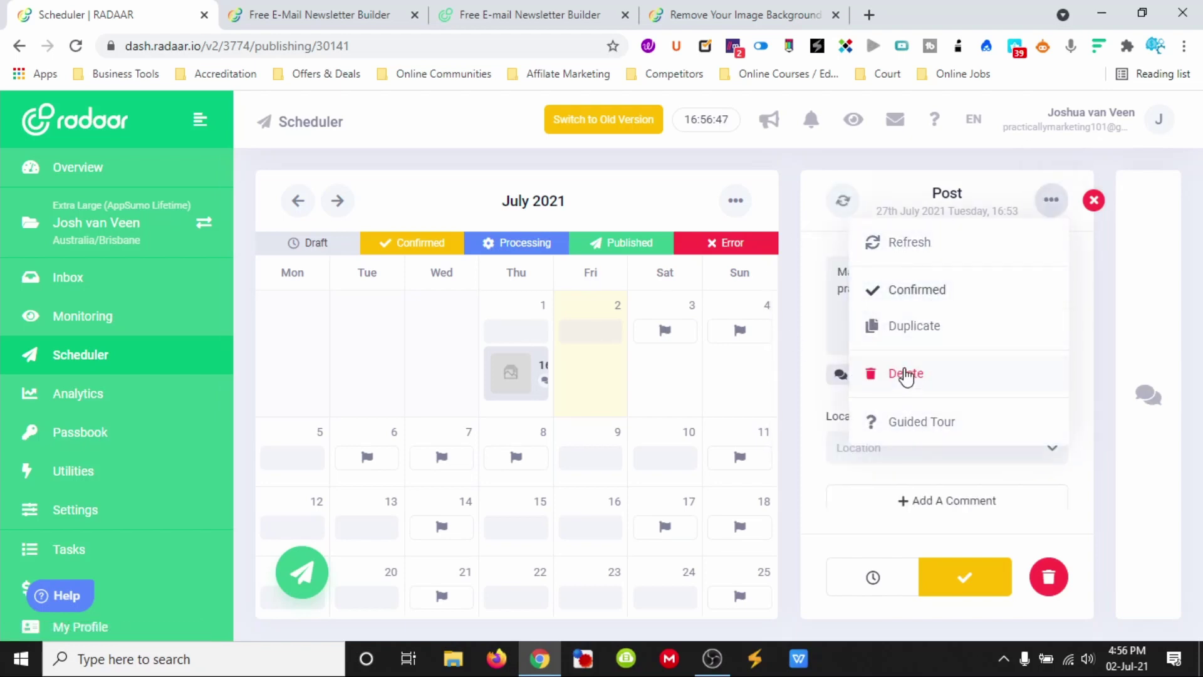
pyautogui.click(936, 431)
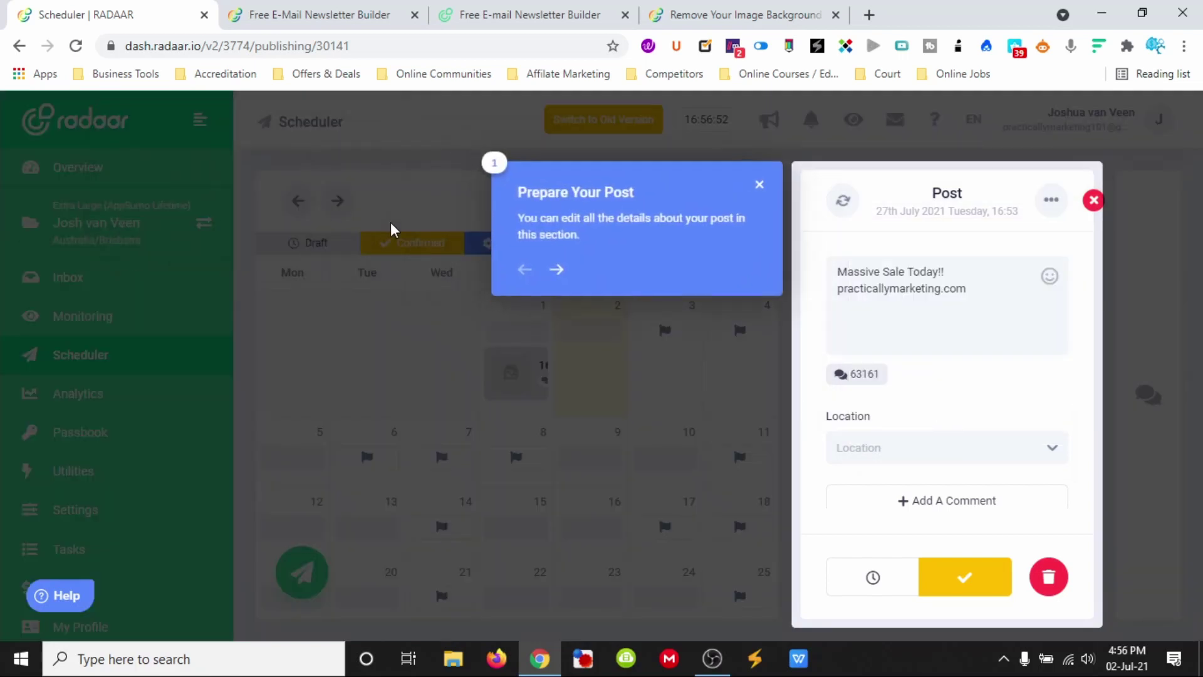
pyautogui.click(559, 271)
pyautogui.click(584, 206)
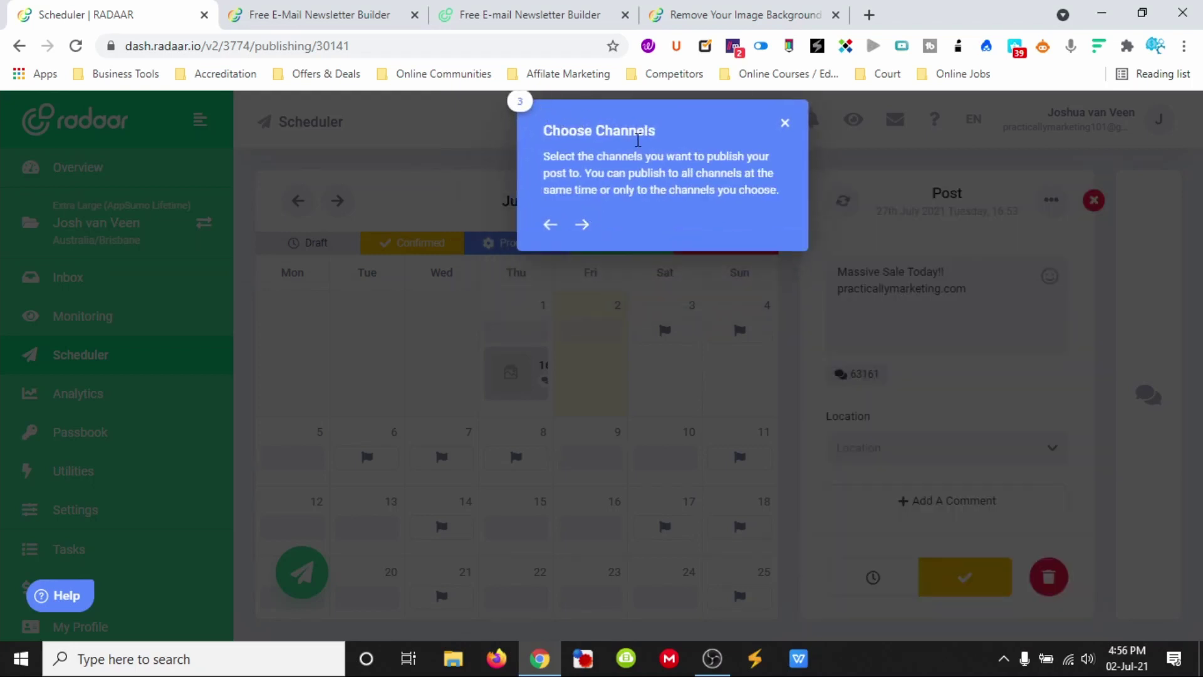
pyautogui.click(582, 225)
pyautogui.click(581, 226)
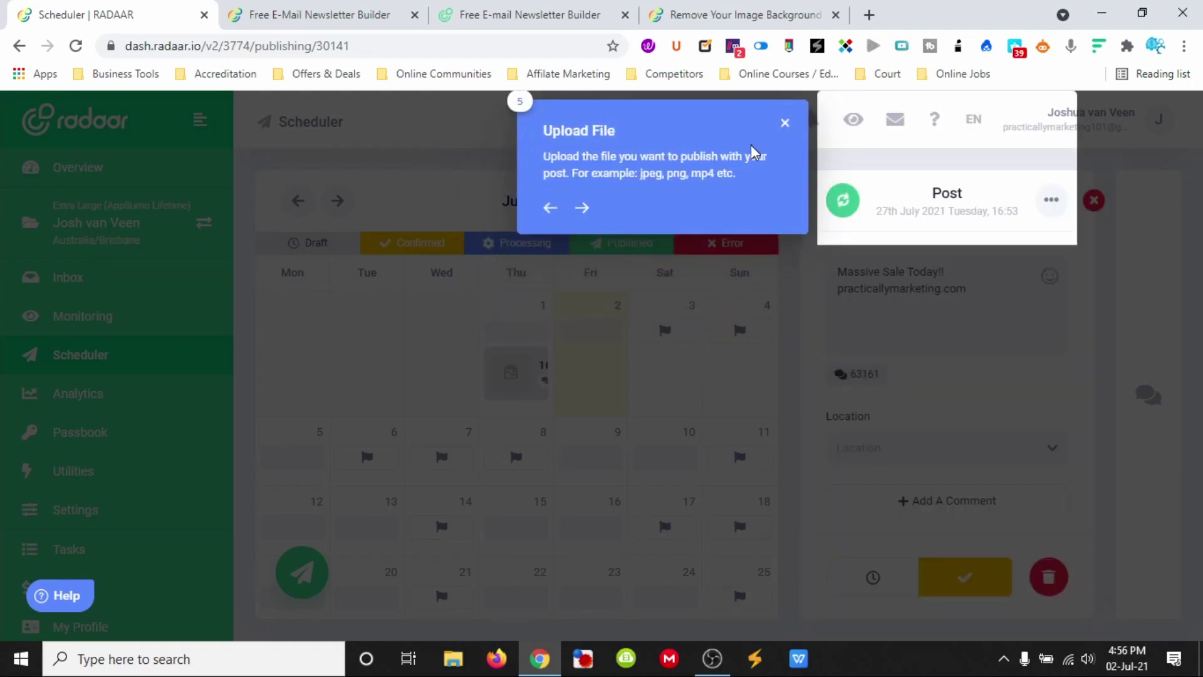
pyautogui.click(785, 124)
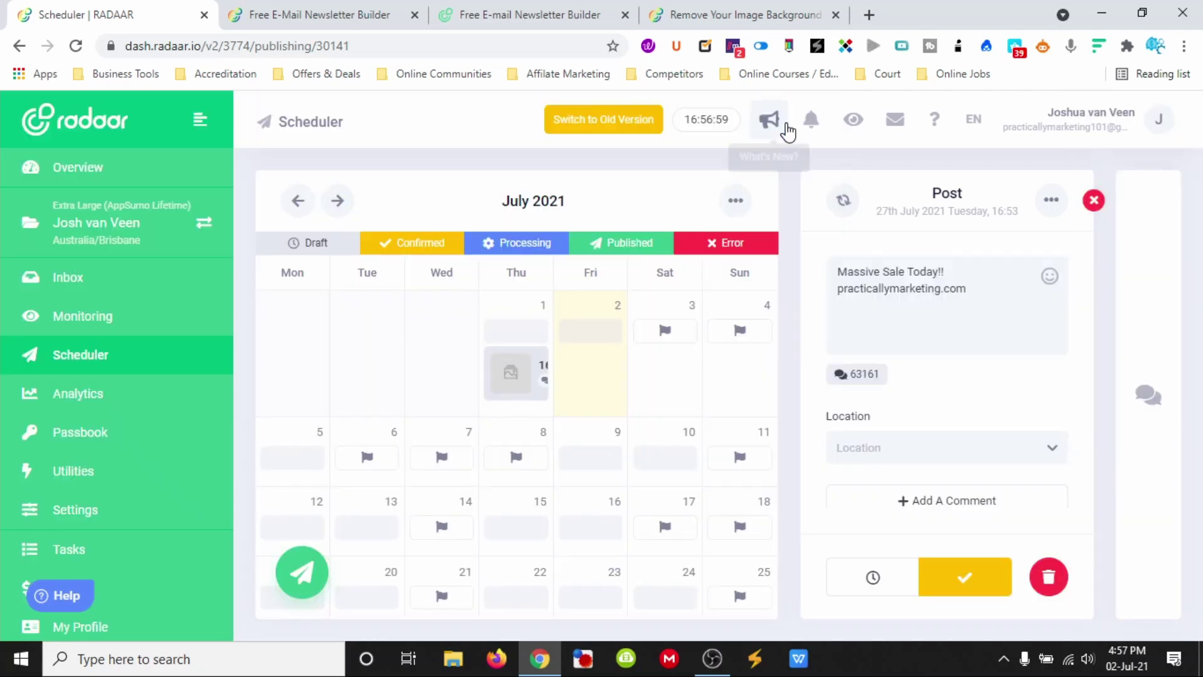
# View the platform tour's Social Inbox tip and check the additional options available for the post
pyautogui.click(936, 121)
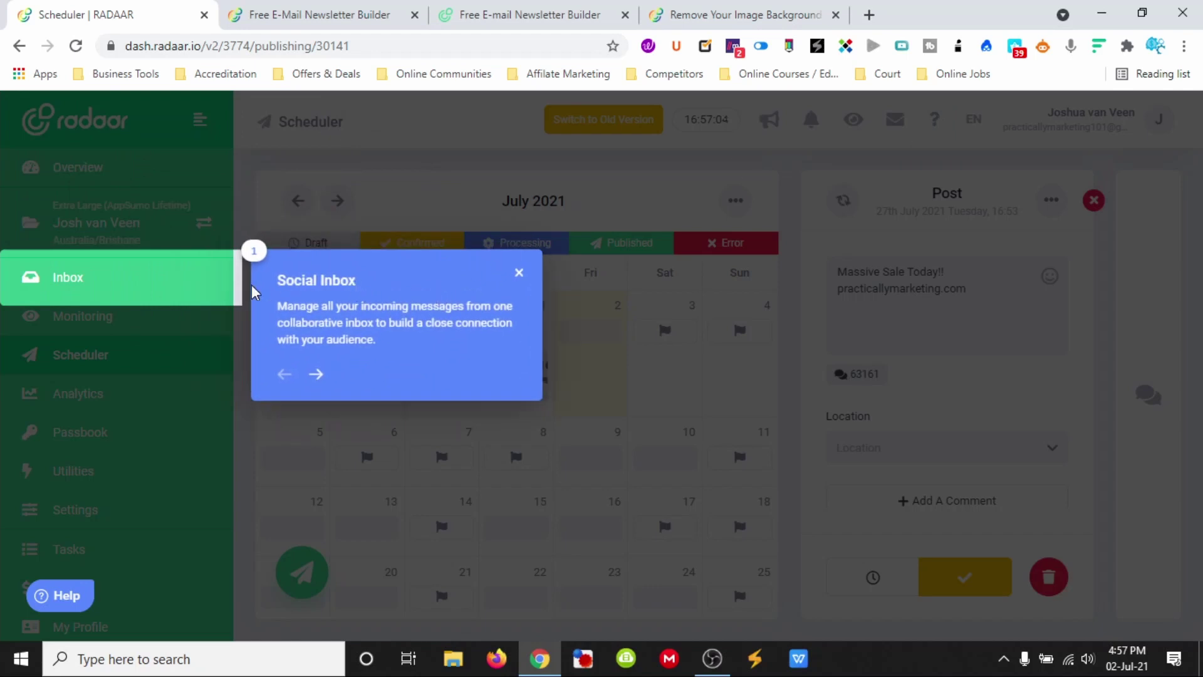
pyautogui.click(519, 274)
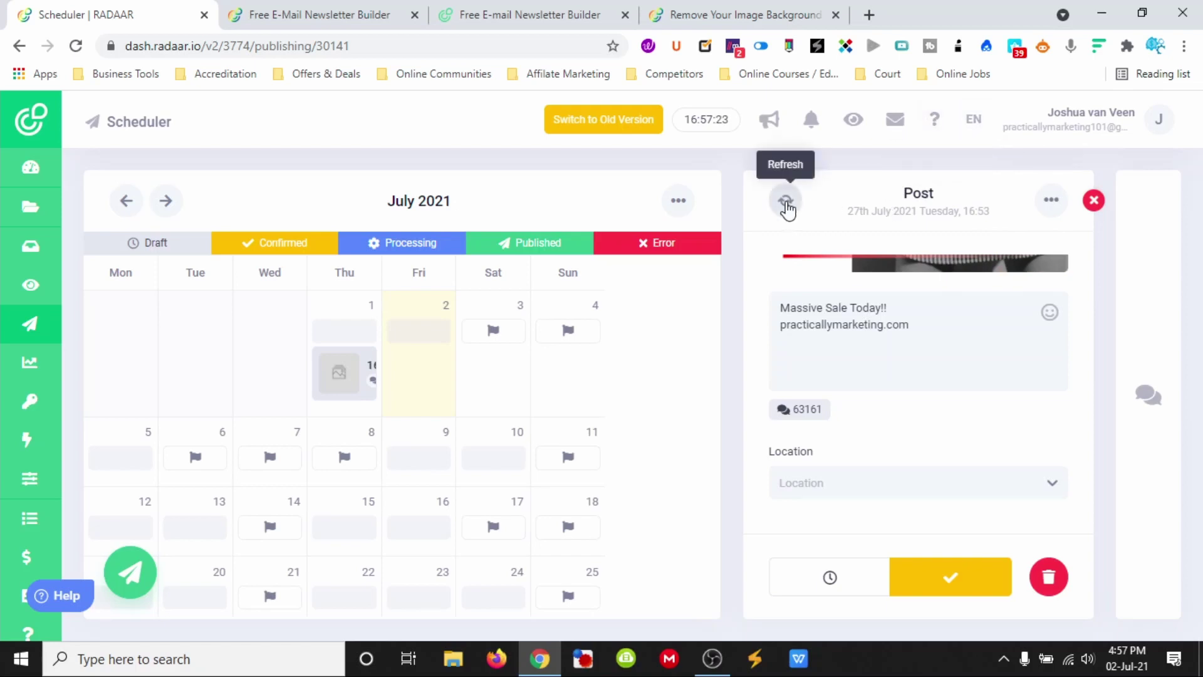
pyautogui.click(1051, 200)
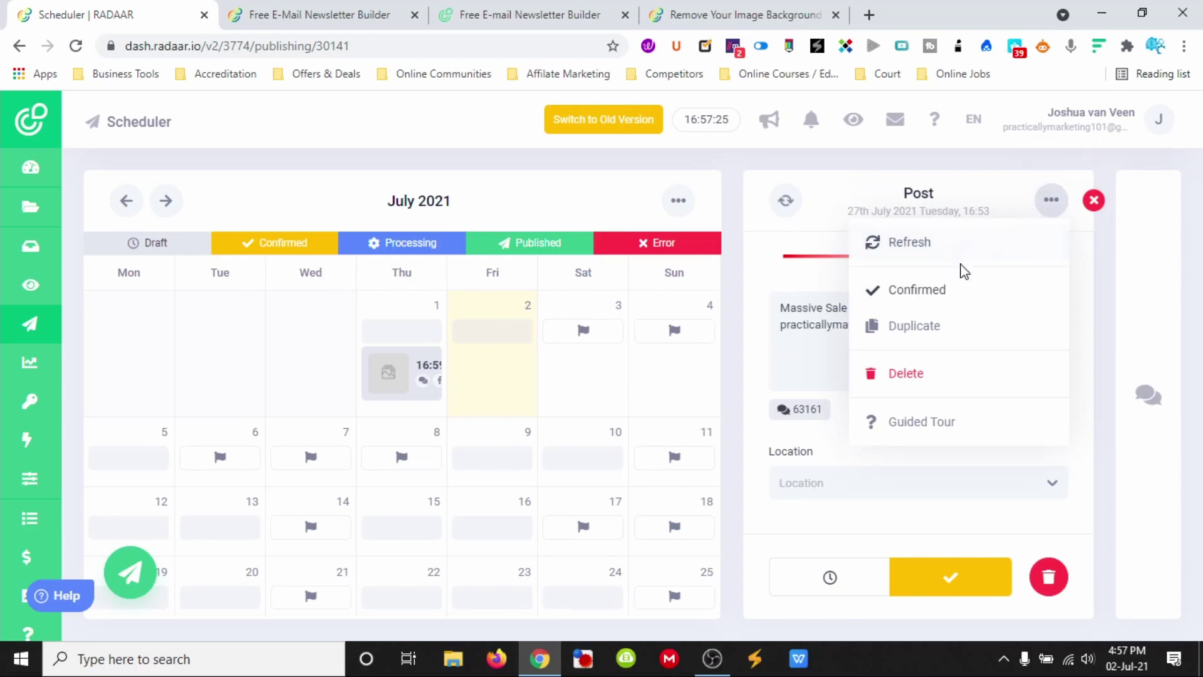
pyautogui.click(838, 197)
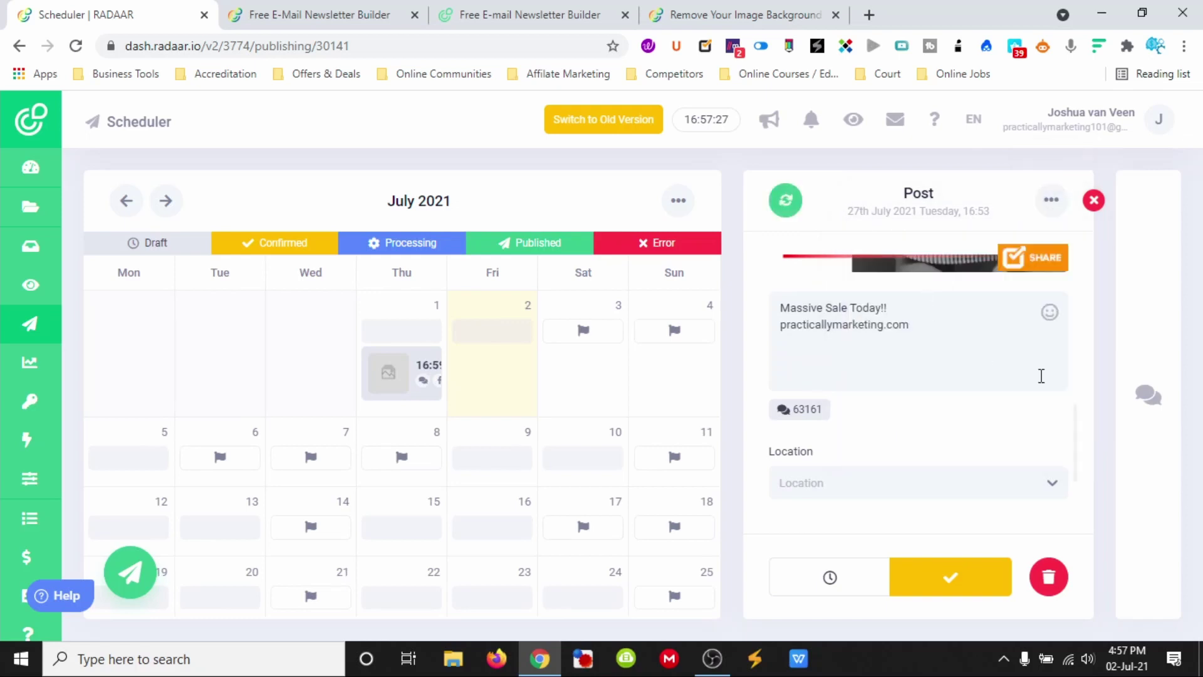
# Send the message "hello" in the post's Team Discussion and close the discussion
pyautogui.click(1153, 396)
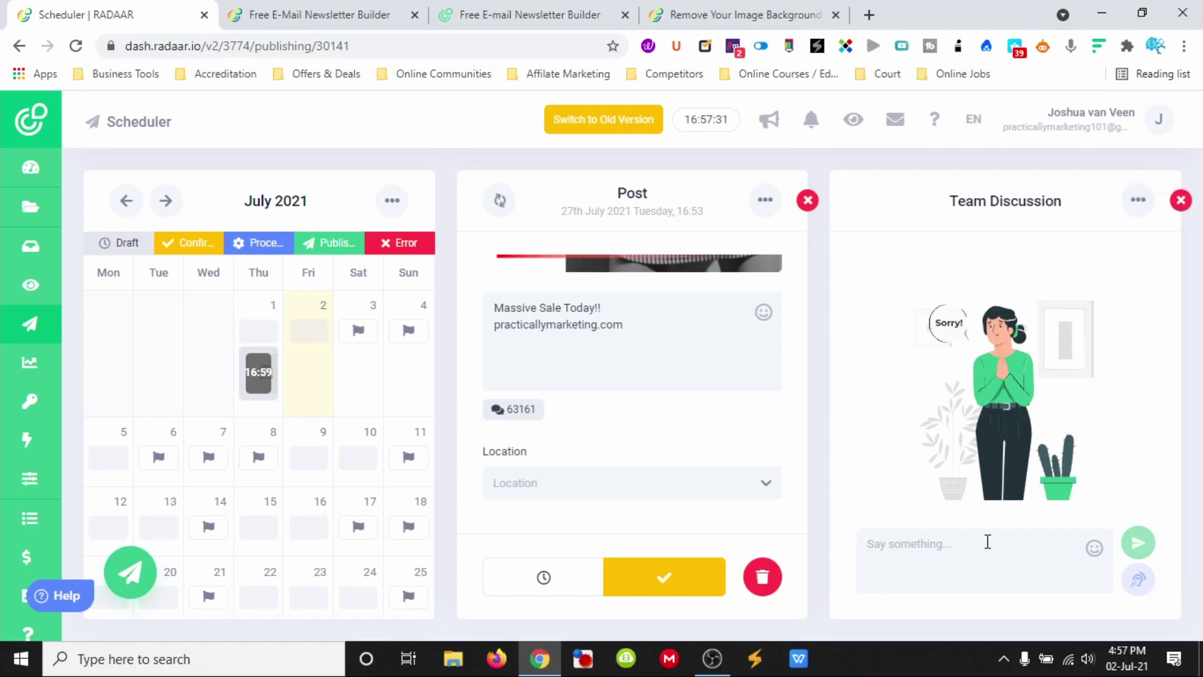
pyautogui.click(939, 543)
pyautogui.write('hello')
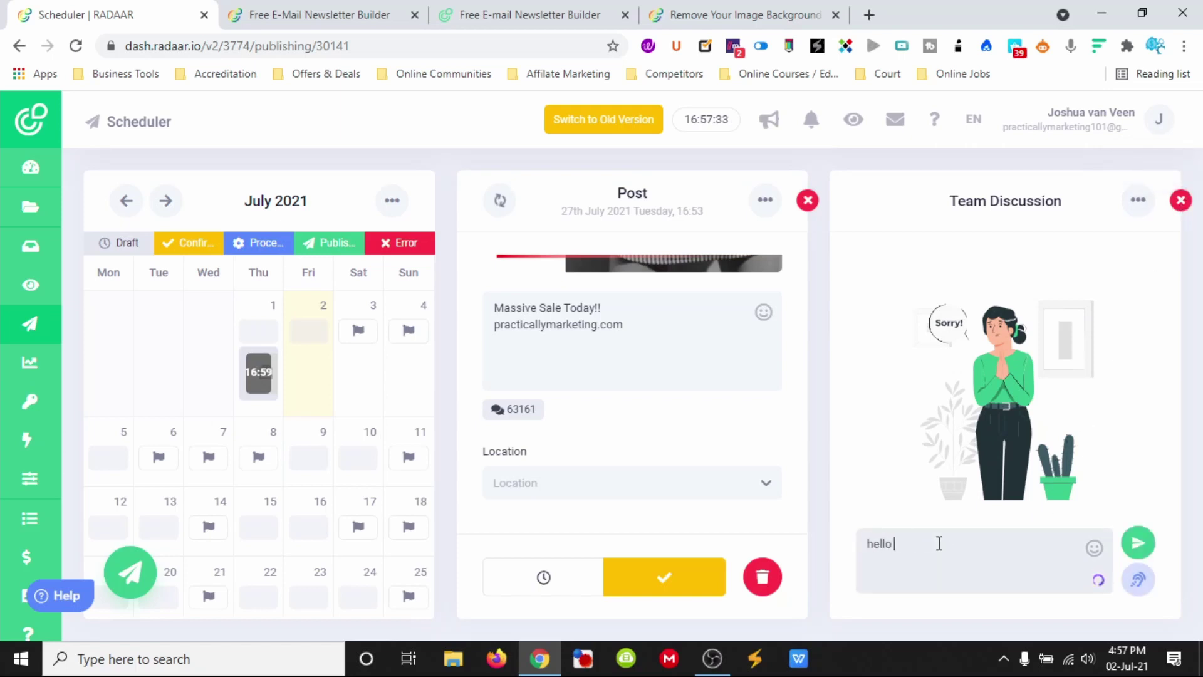
pyautogui.click(1139, 542)
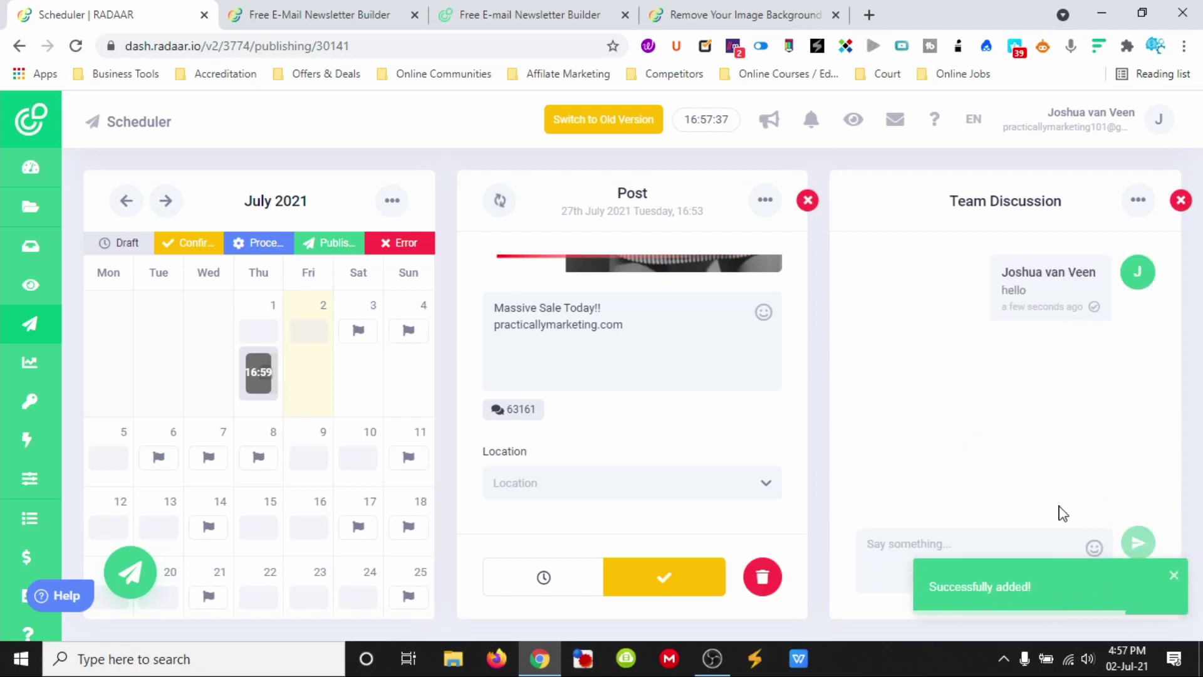
pyautogui.click(1180, 200)
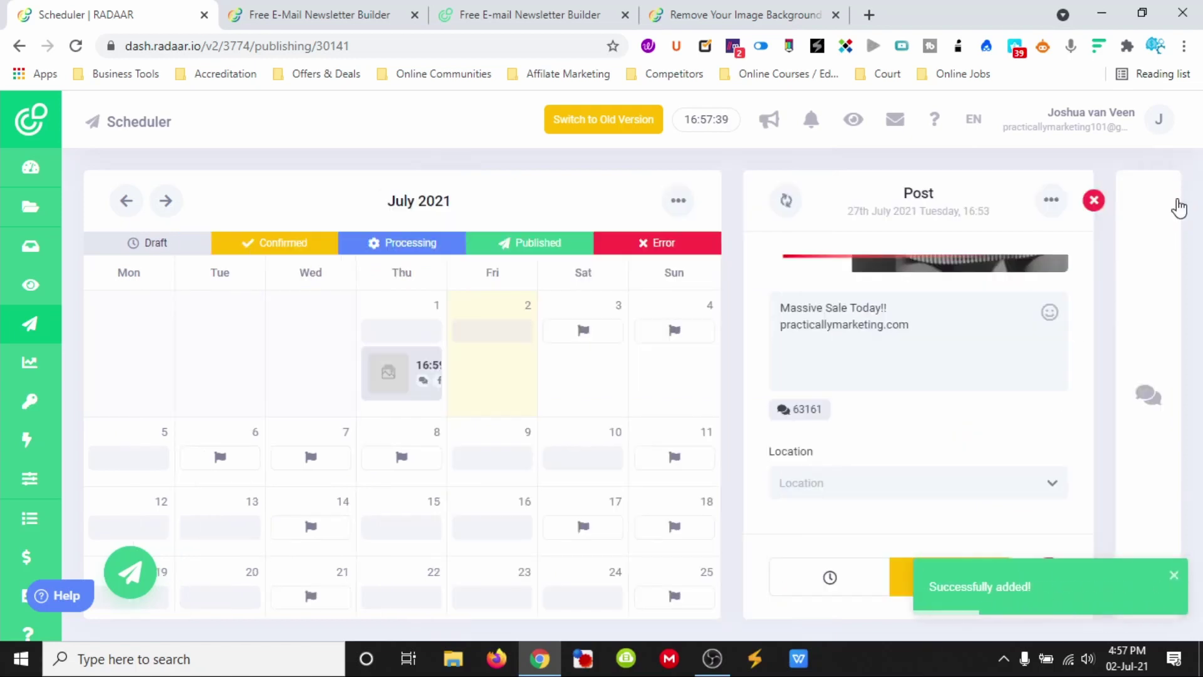
# Close the post and view its entry on 27 July in the full calendar
pyautogui.click(1093, 200)
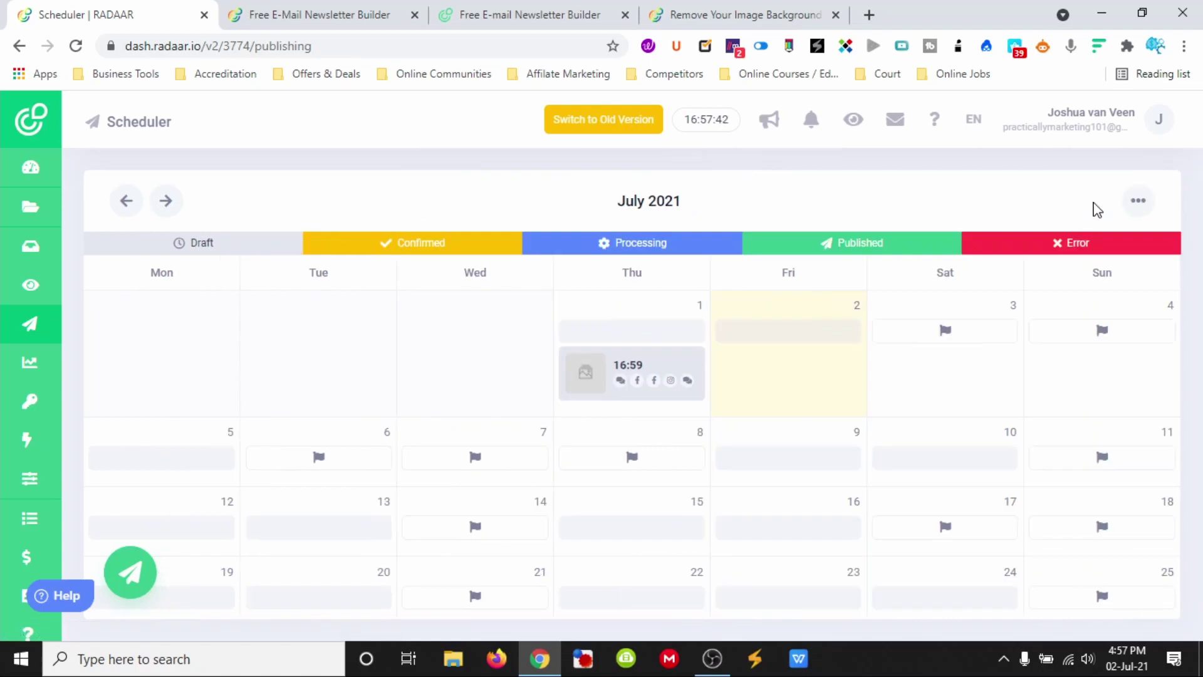
pyautogui.scroll(-3, 698, 317)
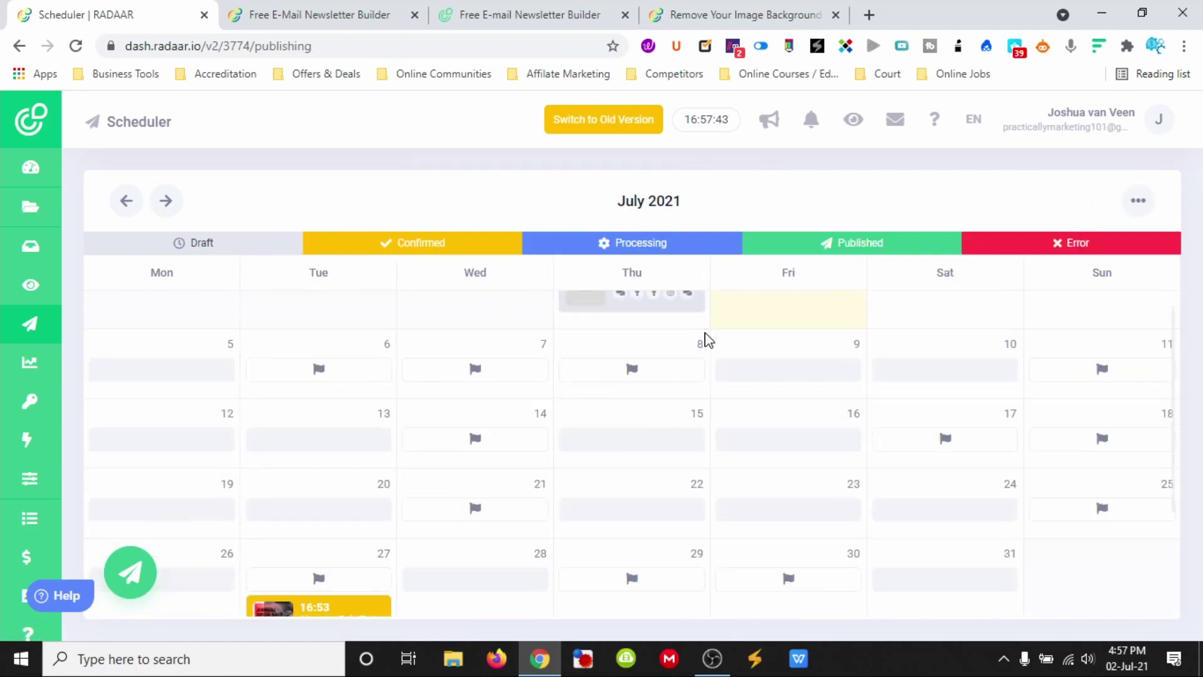
pyautogui.moveTo(617, 457)
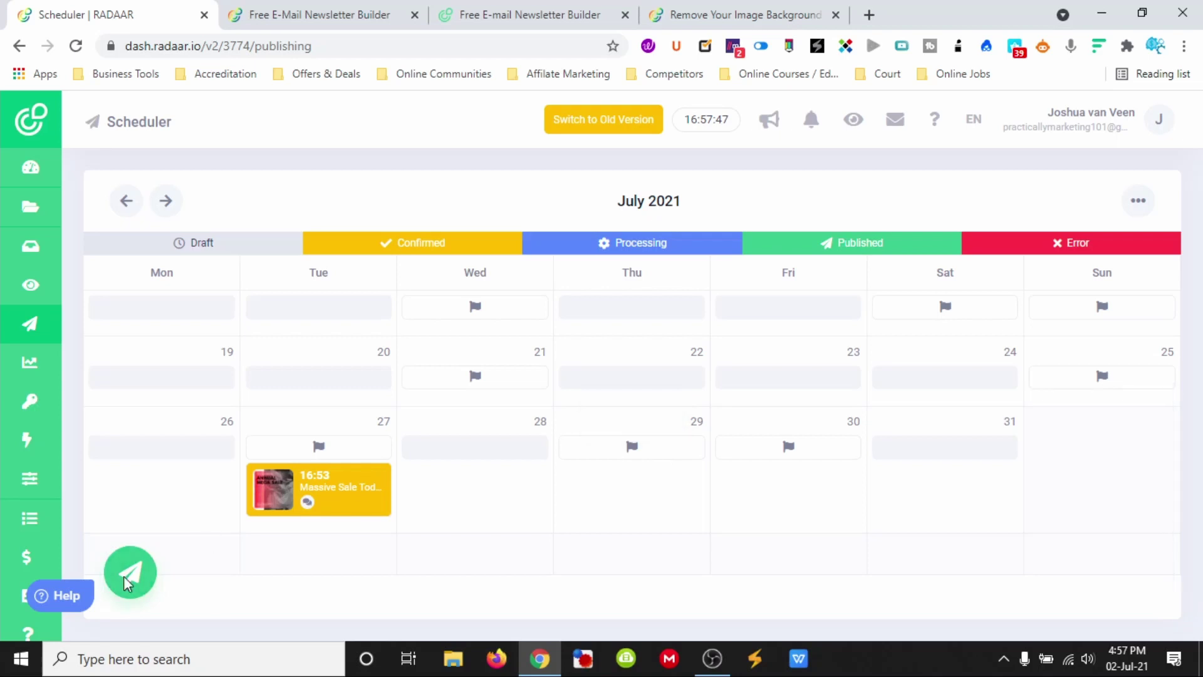
# Create a new post to check its date options, and discard the draft
pyautogui.click(147, 569)
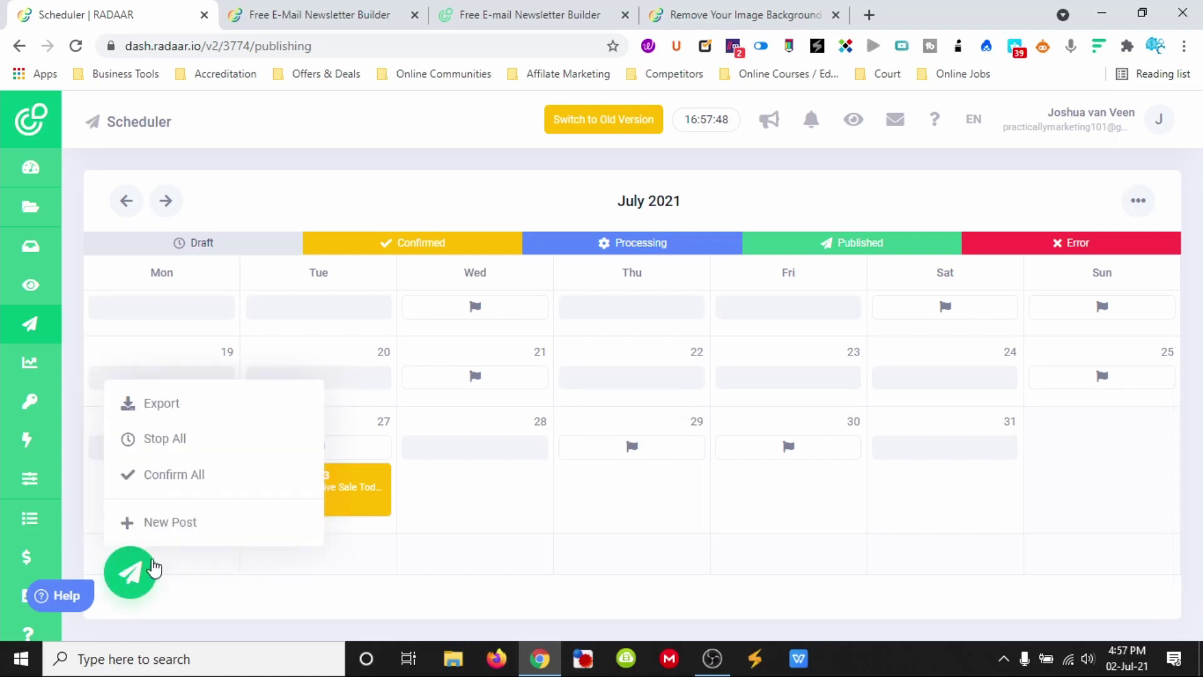
pyautogui.click(177, 522)
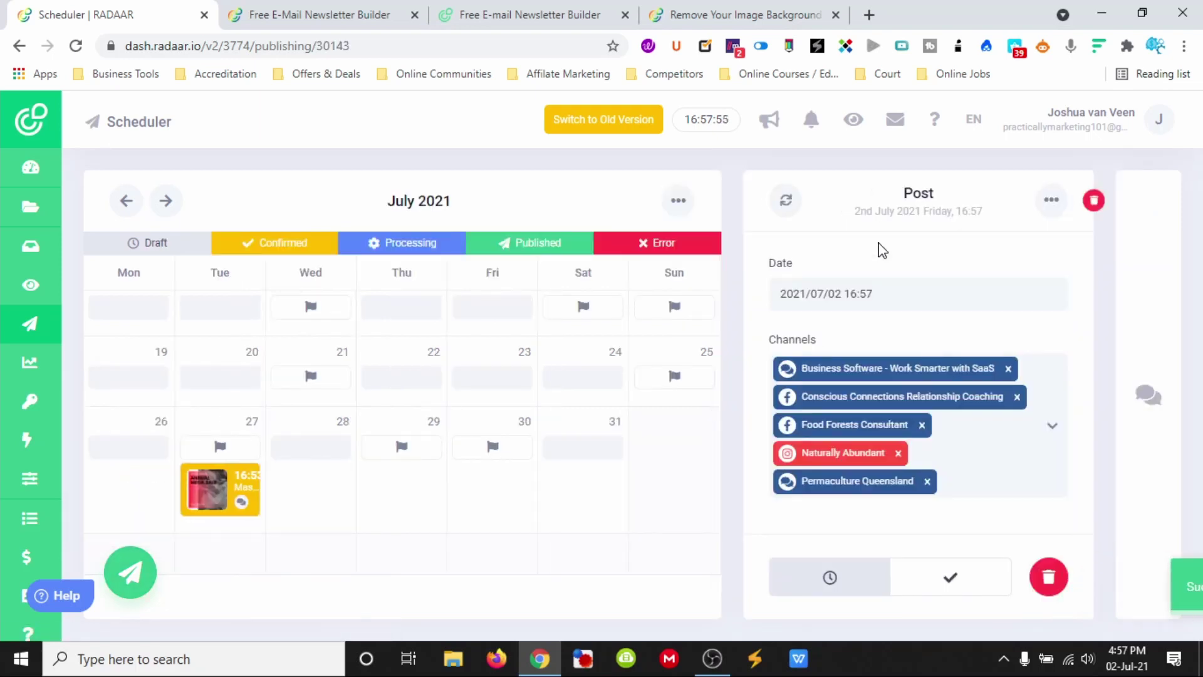
pyautogui.click(812, 288)
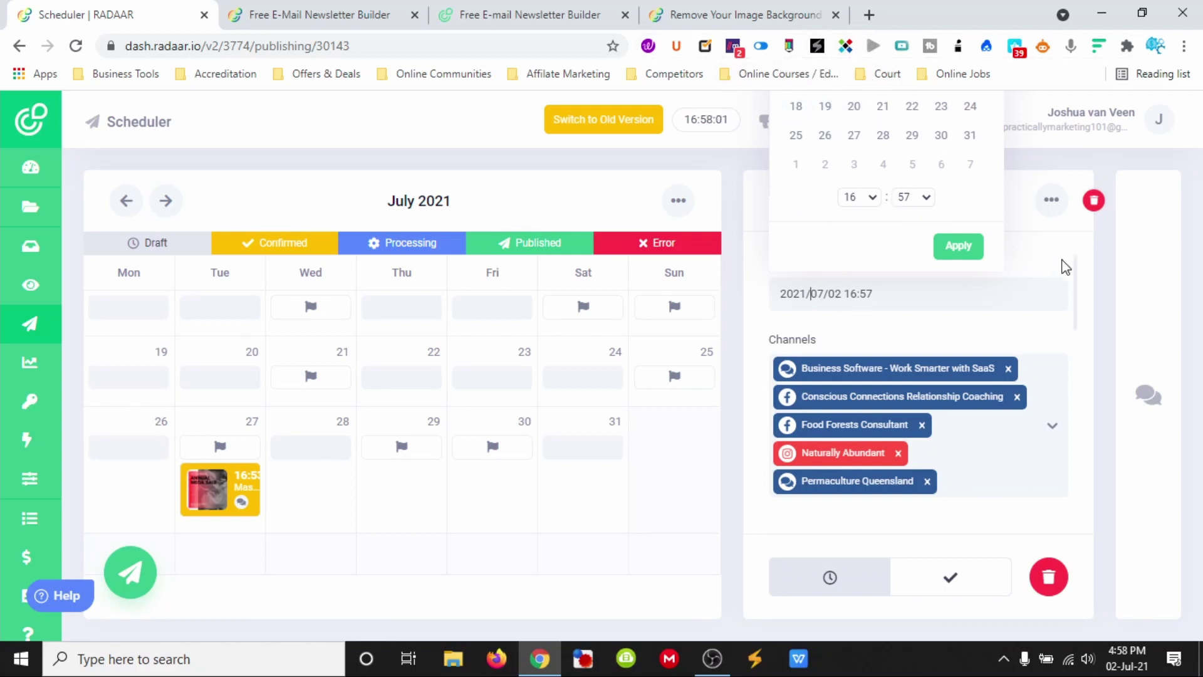
pyautogui.click(1088, 264)
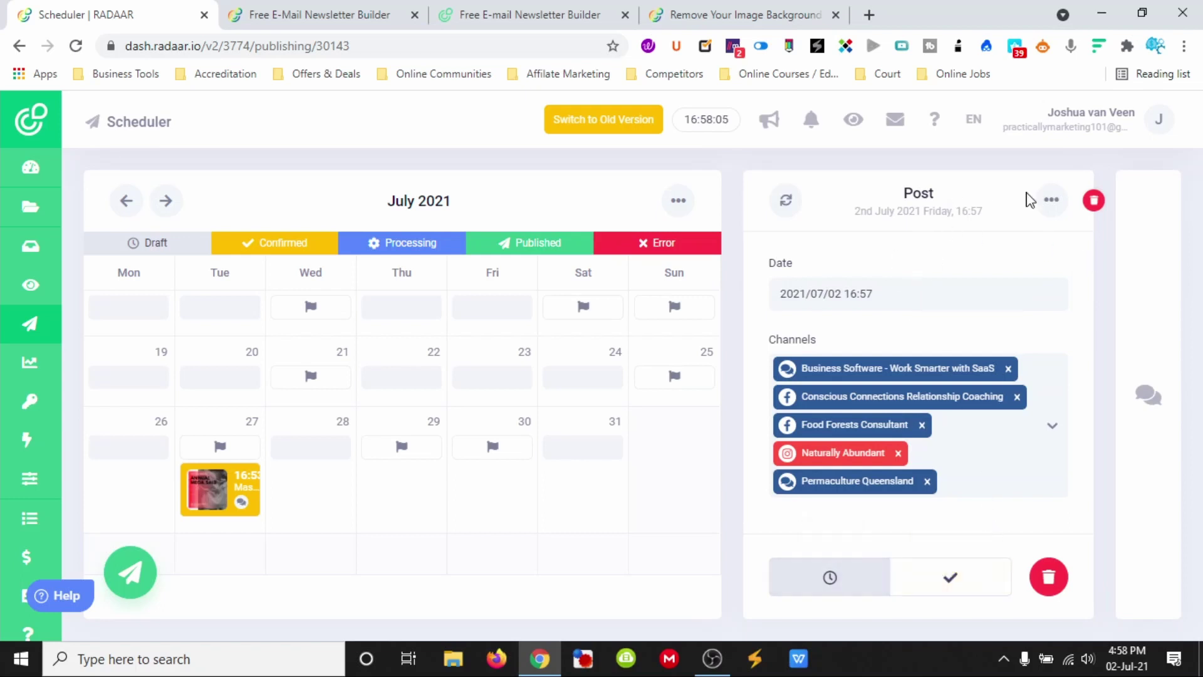
pyautogui.click(1094, 201)
# Open the workspace switcher to view the available workspaces and return to the Scheduler calendar
pyautogui.moveTo(34, 376)
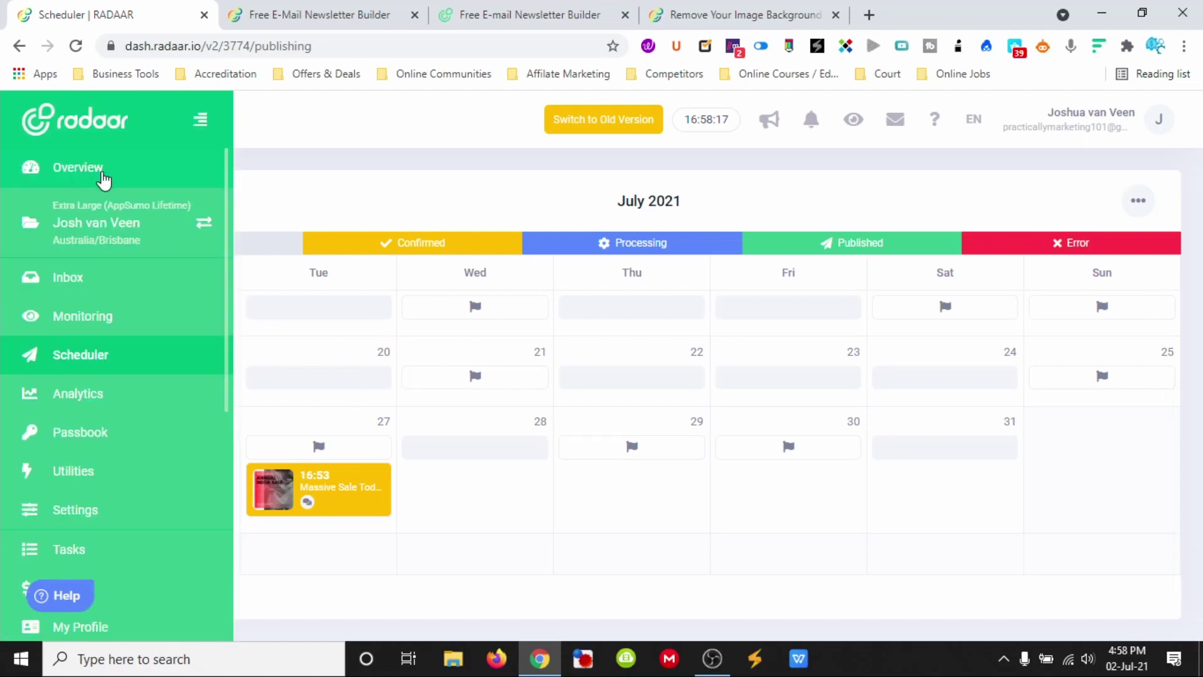
pyautogui.click(97, 224)
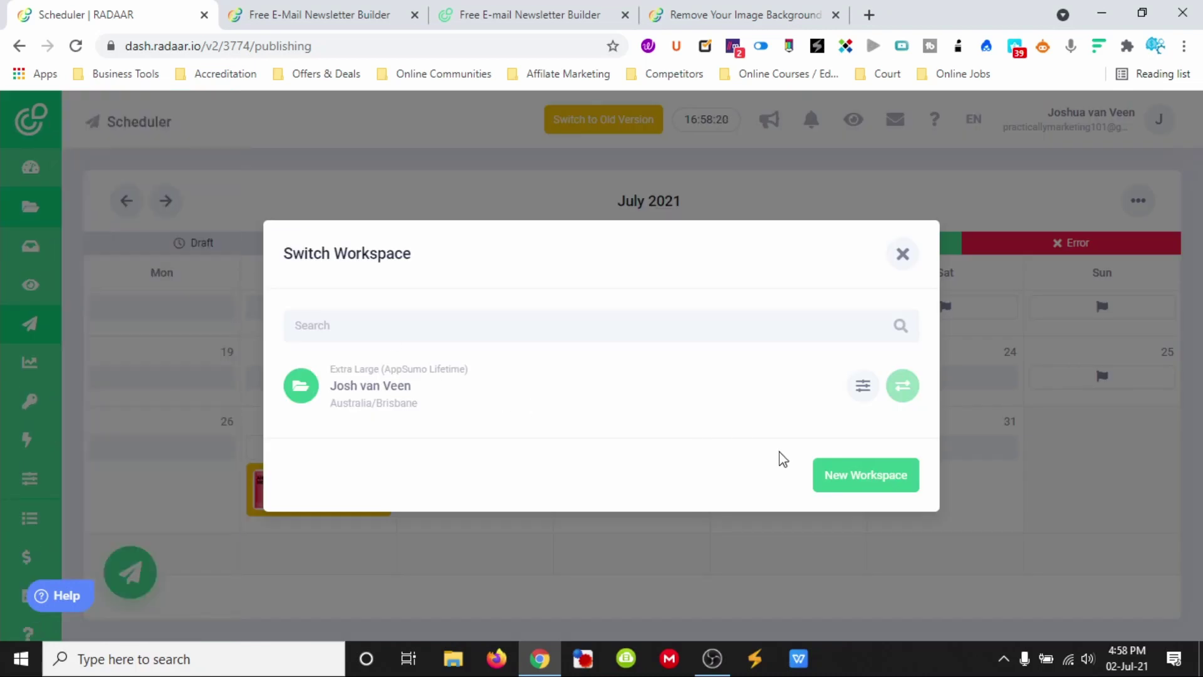
pyautogui.click(467, 392)
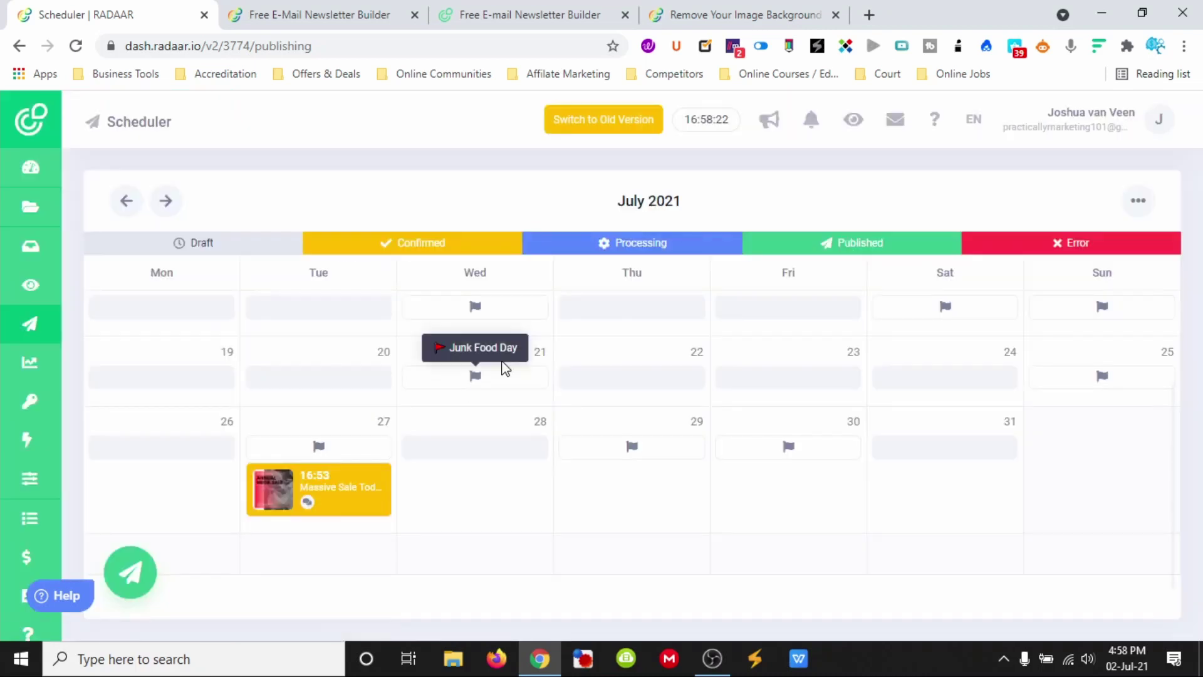
# Open the current workspace's settings and view the channel types that can be connected under Channels
pyautogui.moveTo(75, 213)
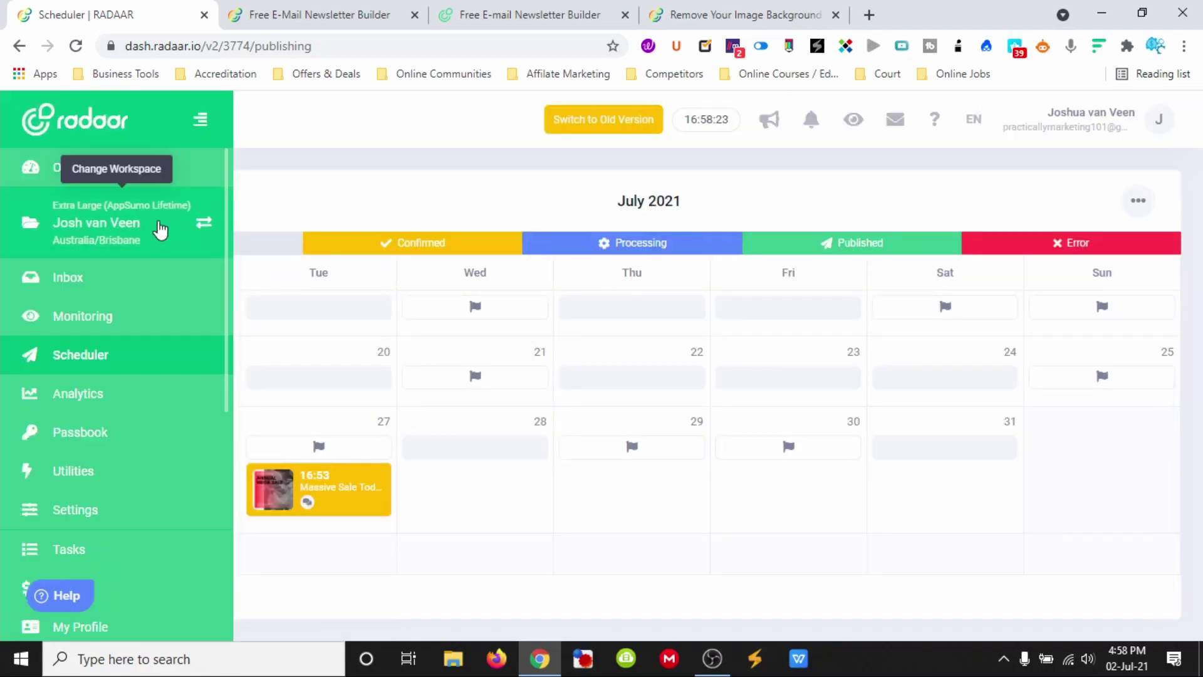
pyautogui.click(119, 232)
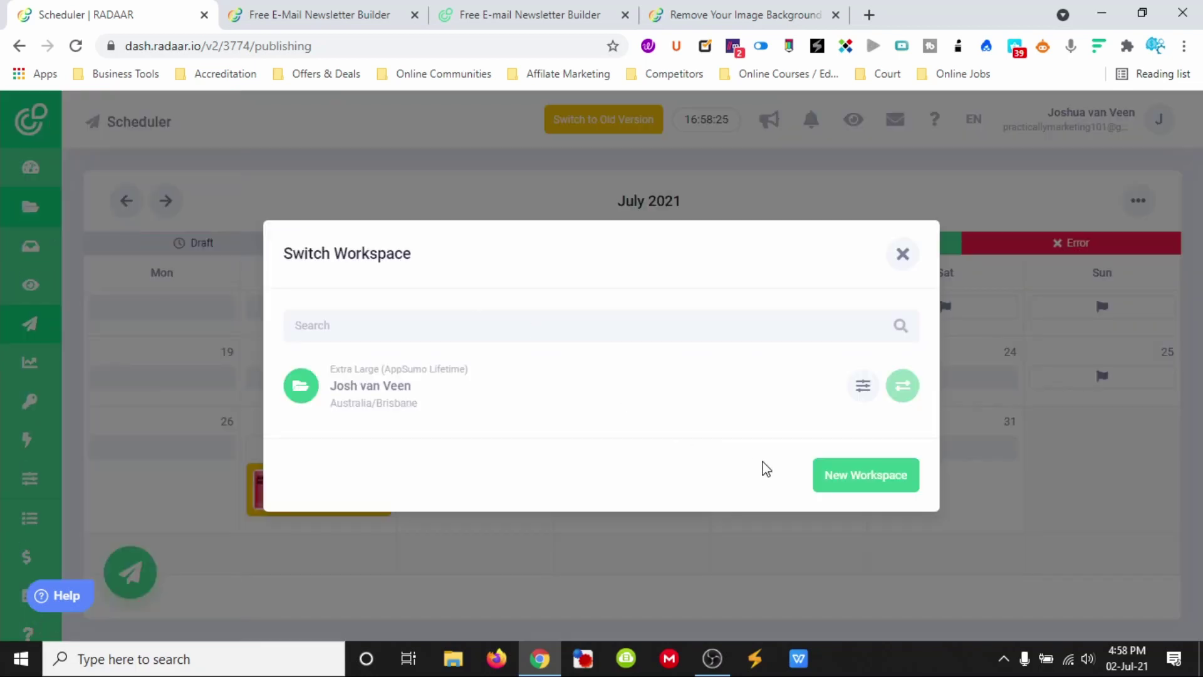
pyautogui.click(865, 388)
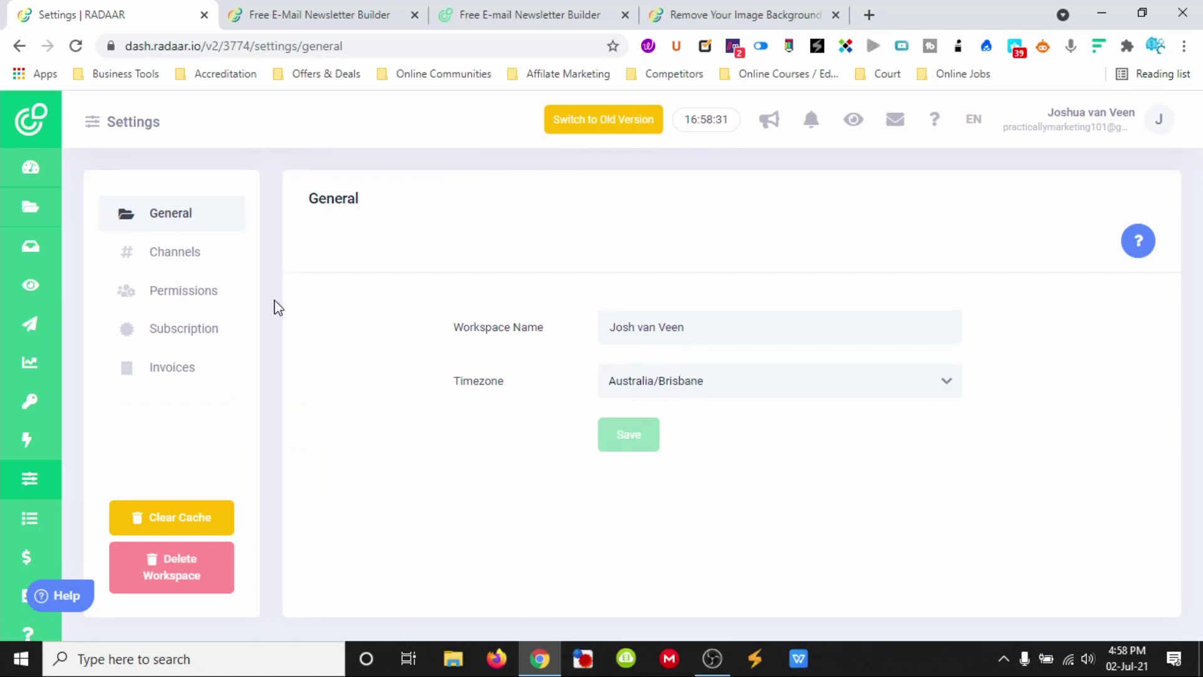
pyautogui.click(177, 253)
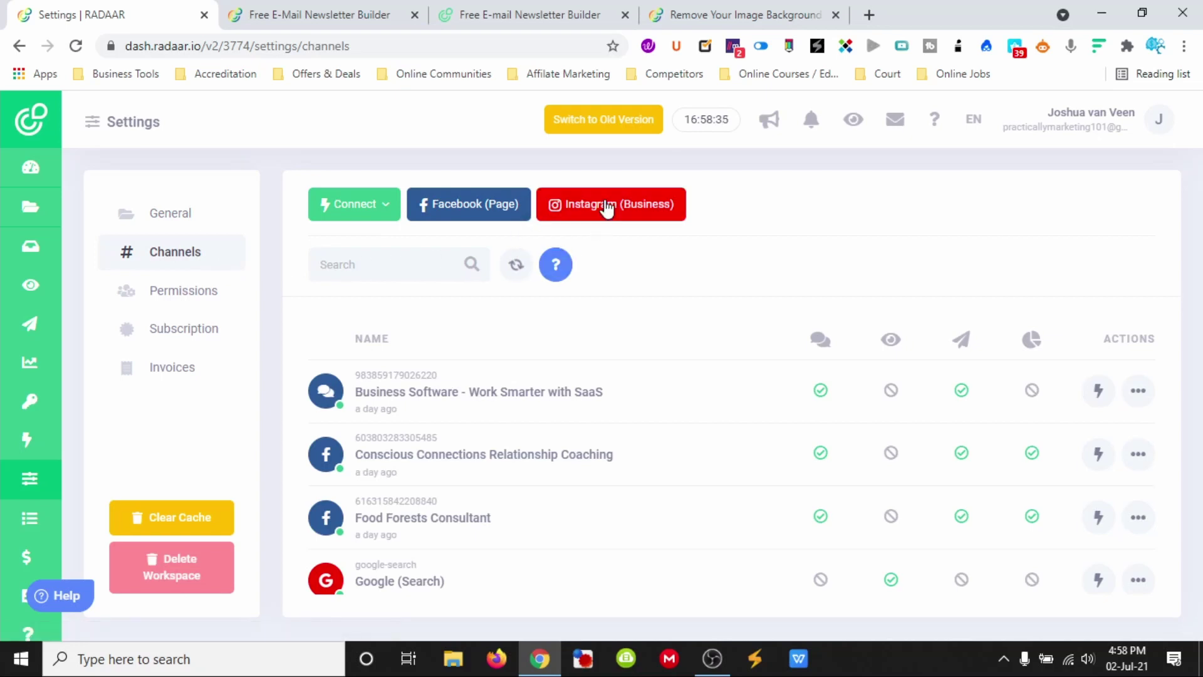
pyautogui.click(396, 204)
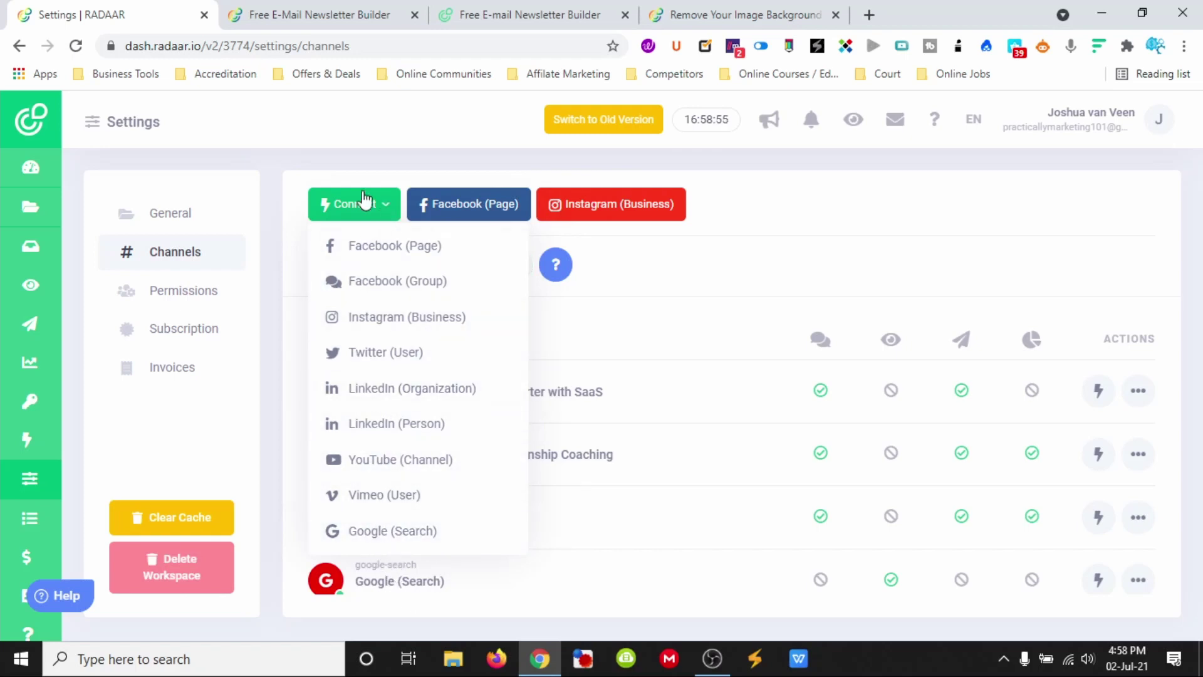
pyautogui.click(383, 203)
# Look through the list of channels connected to the workspace
pyautogui.scroll(-2, 426, 389)
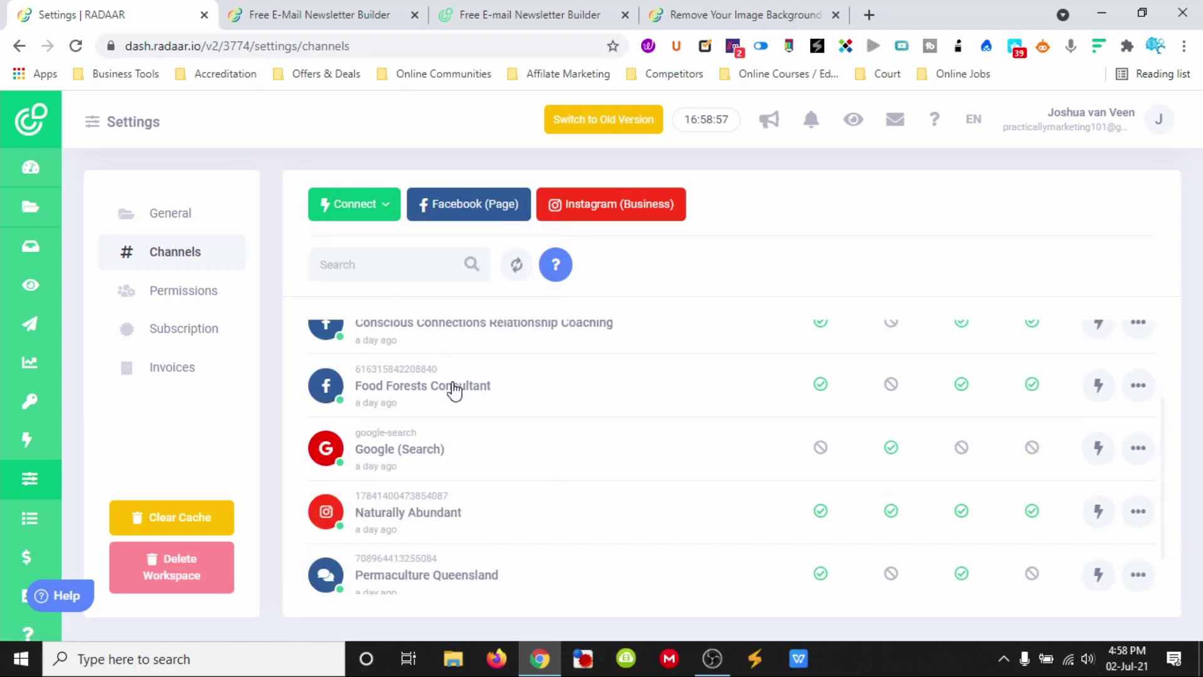
pyautogui.scroll(-1, 569, 436)
pyautogui.scroll(3, 579, 451)
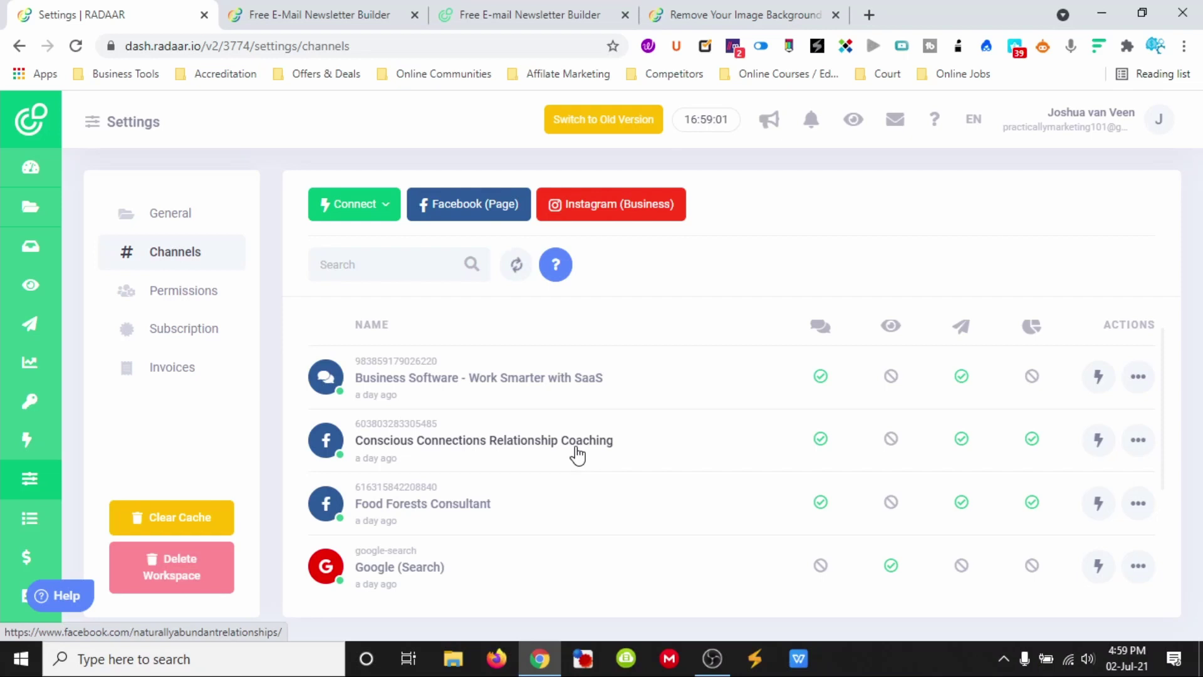
pyautogui.scroll(-3, 576, 454)
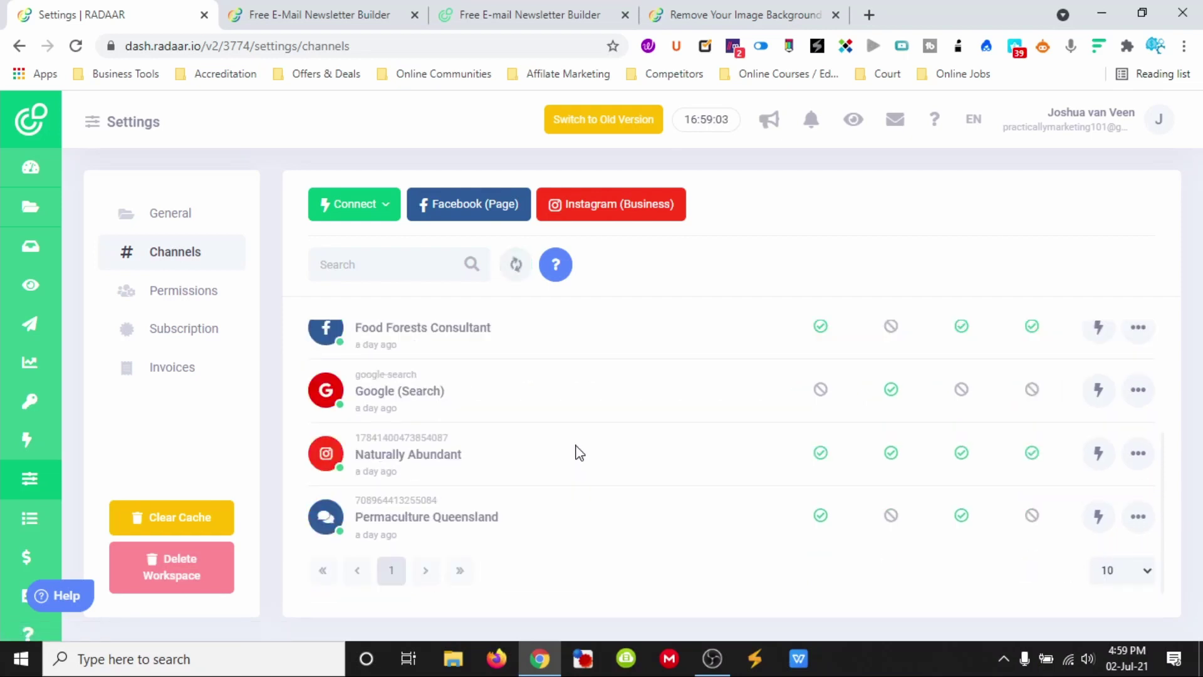
pyautogui.scroll(3, 577, 451)
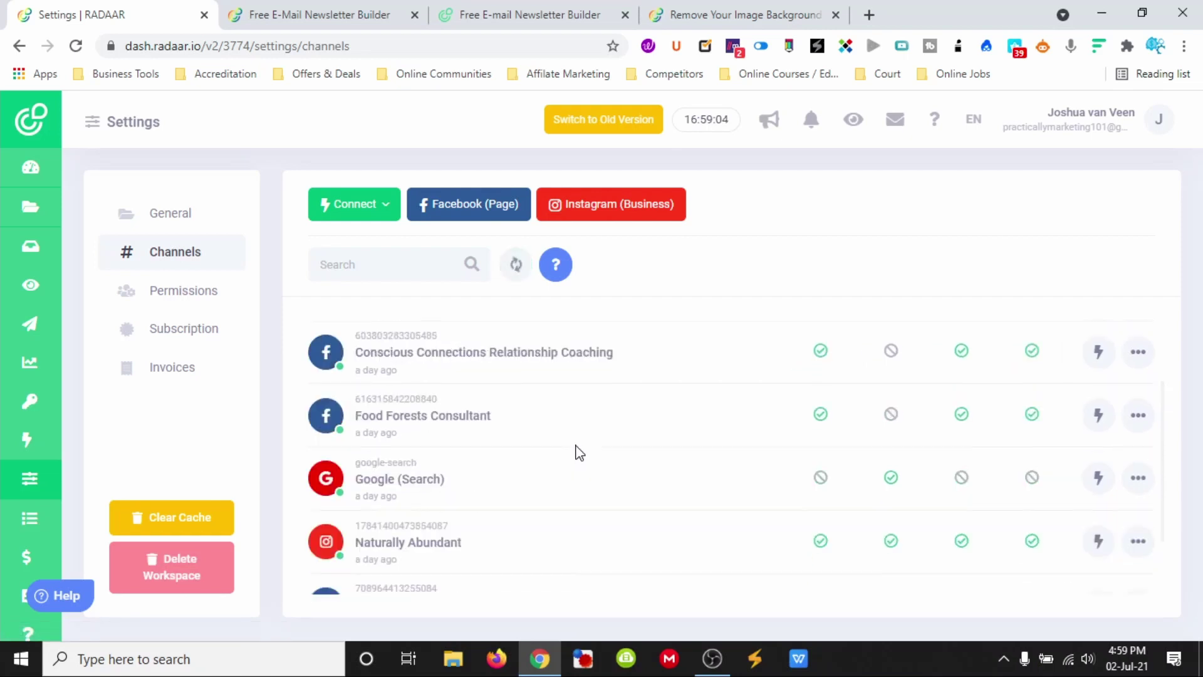
# Start connecting a Facebook (Group) channel, review the available groups and close the selection without adding one
pyautogui.click(383, 204)
pyautogui.click(406, 288)
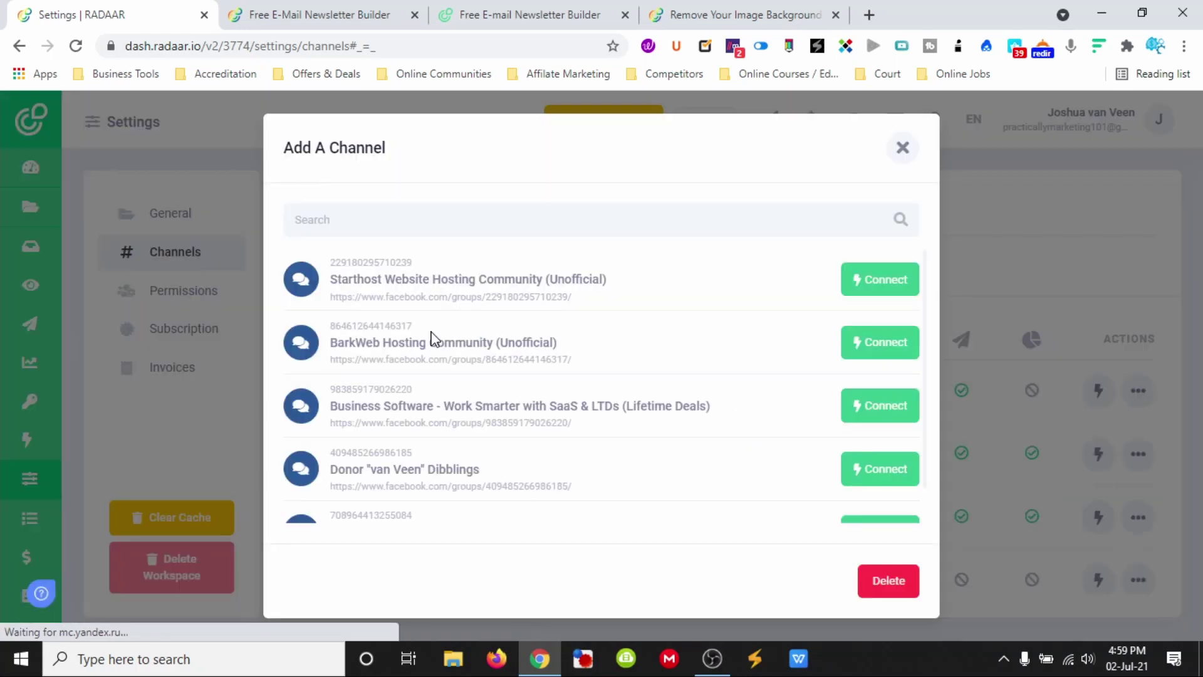
pyautogui.scroll(-1, 595, 446)
pyautogui.scroll(1, 457, 423)
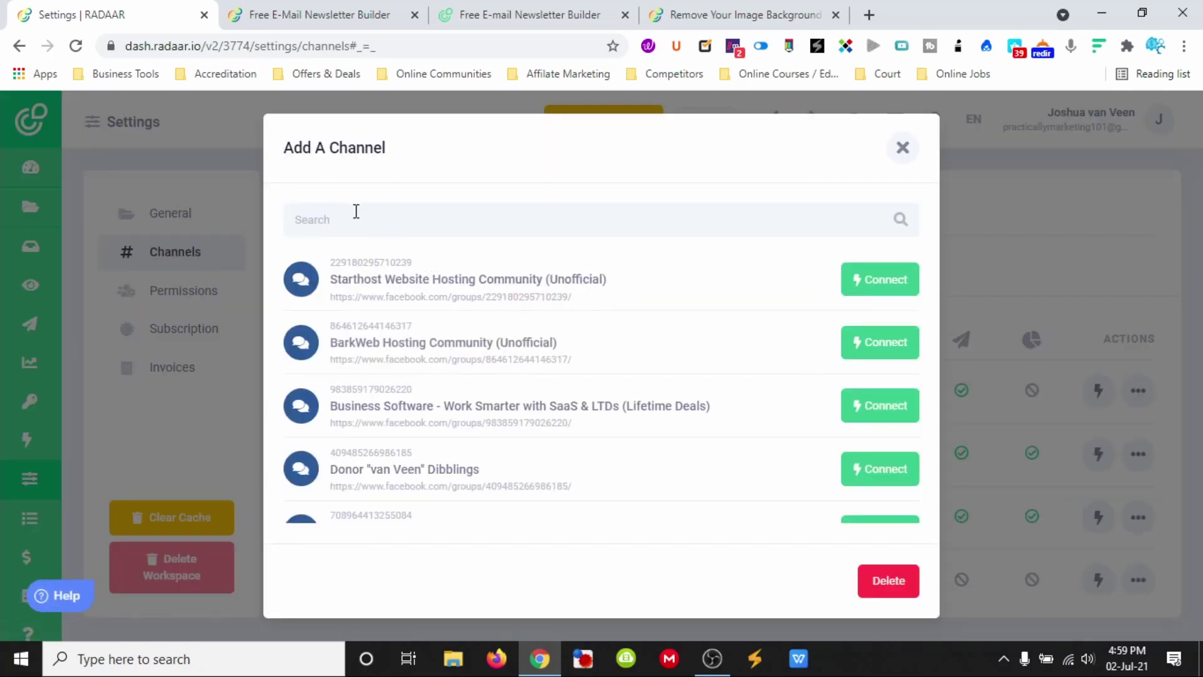
pyautogui.scroll(-1, 676, 383)
pyautogui.scroll(1, 634, 420)
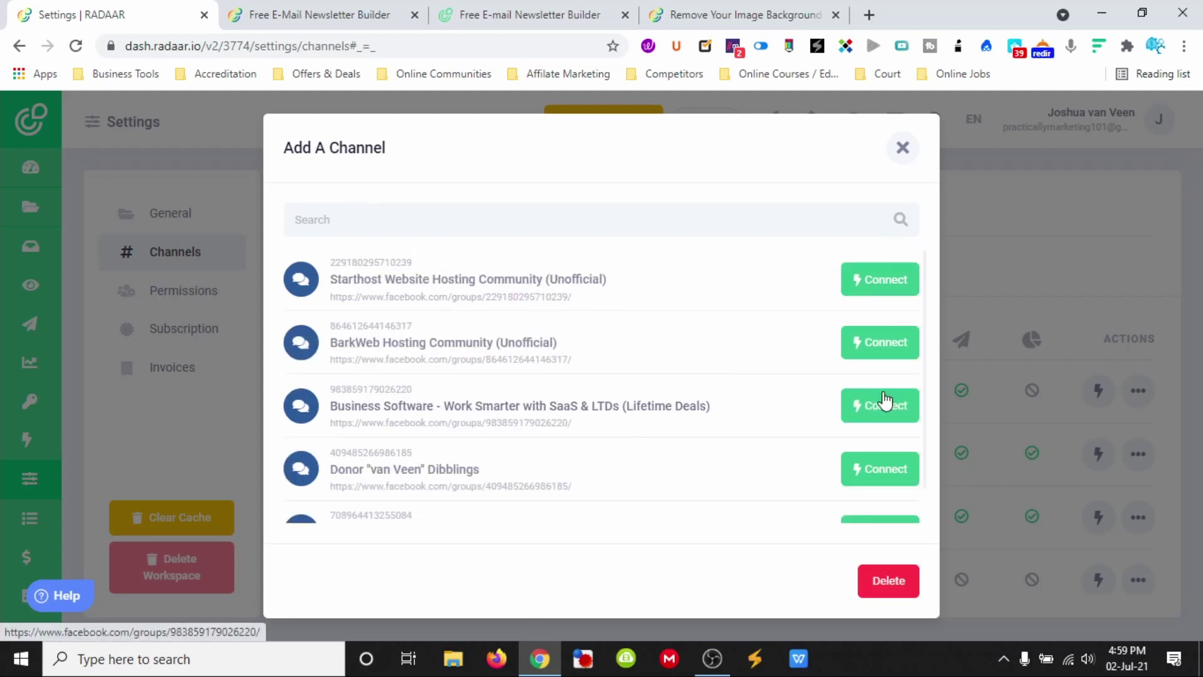
pyautogui.click(903, 154)
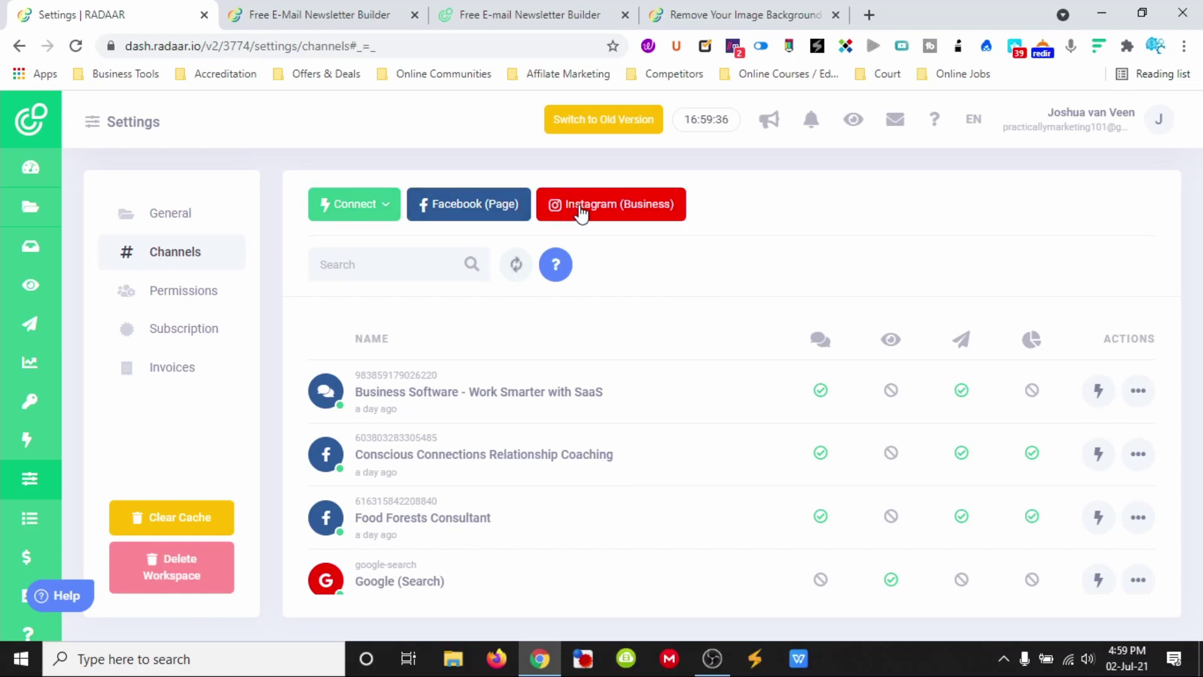
# Start adding an Instagram (Business) channel, connect the second listed account and close the channel selection
pyautogui.scroll(-3, 575, 367)
pyautogui.scroll(3, 575, 367)
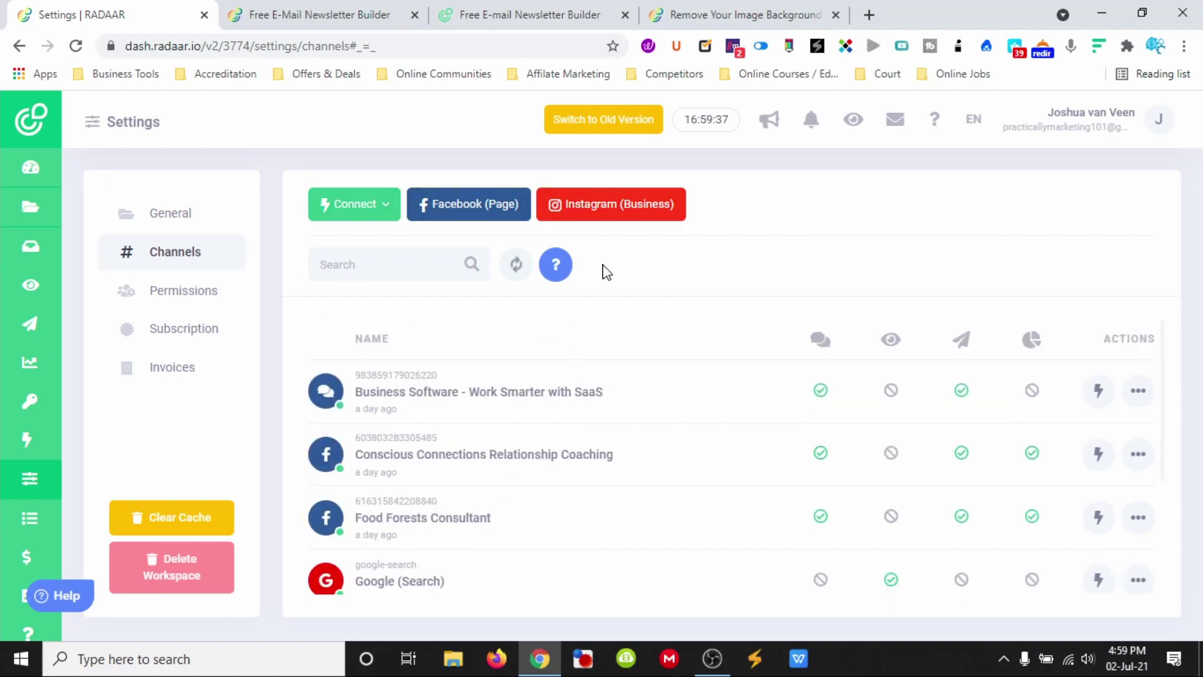
pyautogui.click(615, 212)
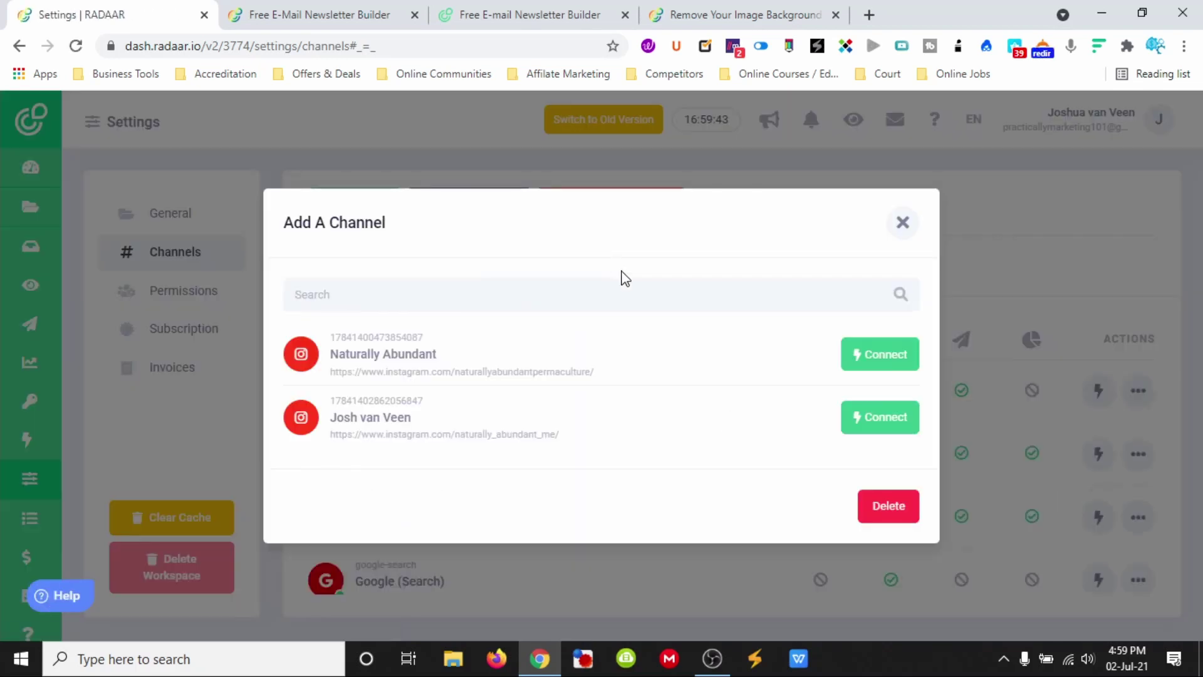
pyautogui.click(897, 426)
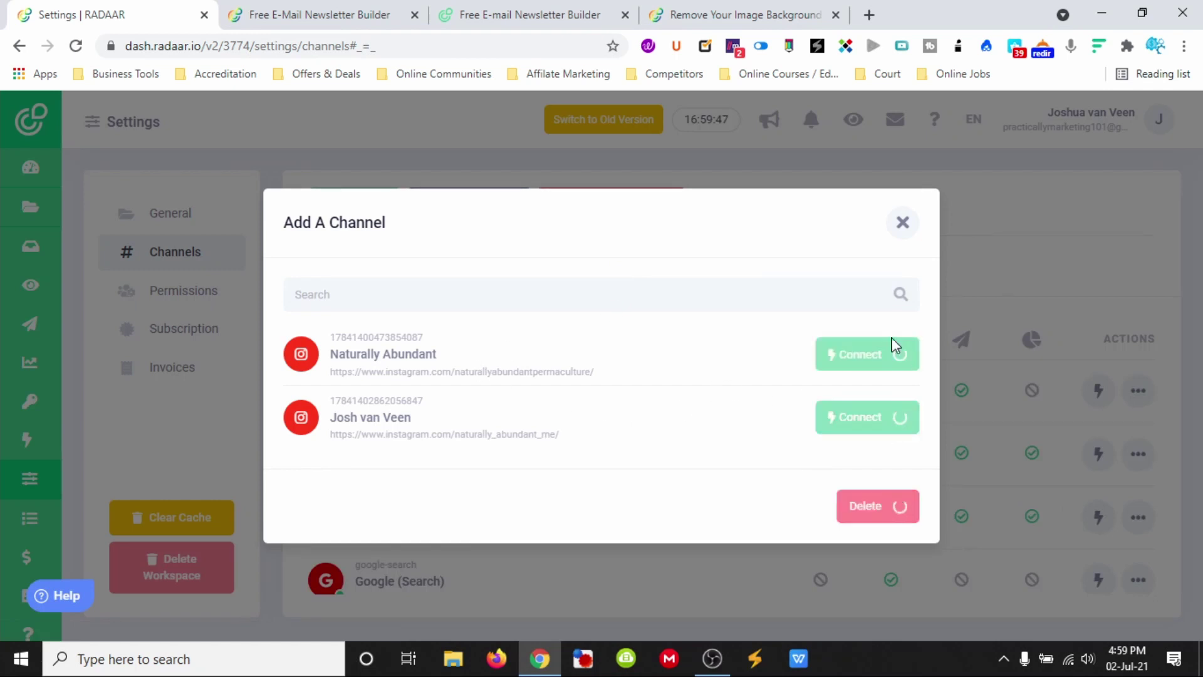
pyautogui.click(903, 224)
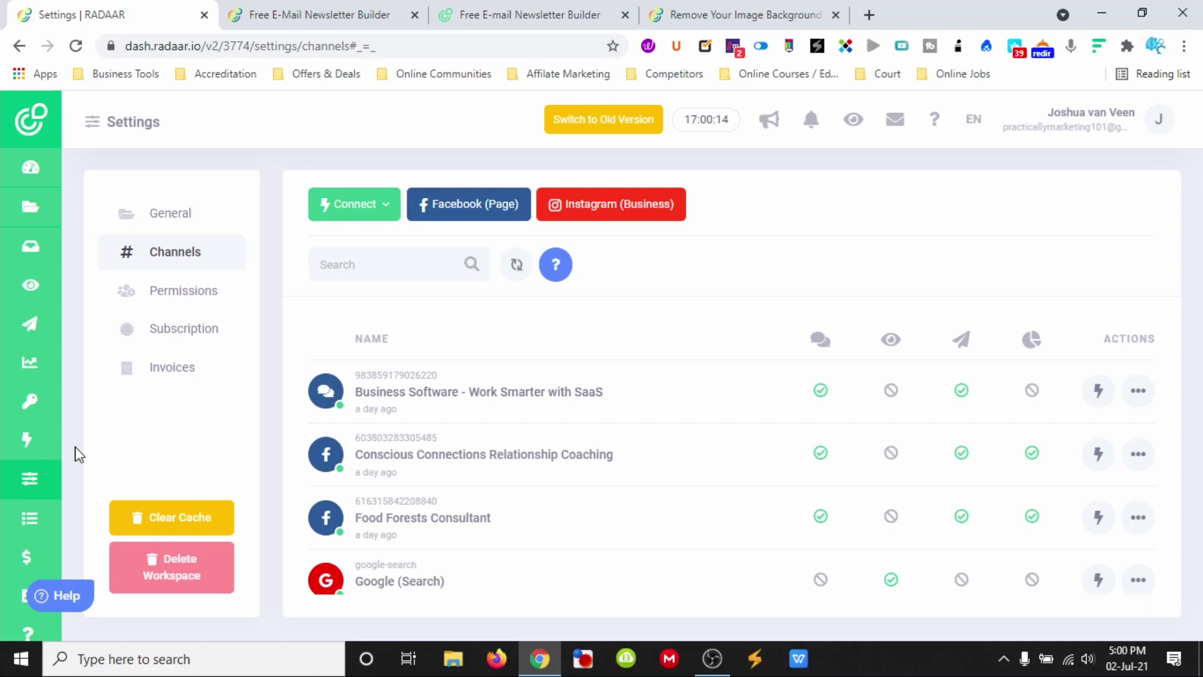
# Open the Analytics Demo Board and add a Conversations widget of the Timeline type to it
pyautogui.moveTo(26, 519)
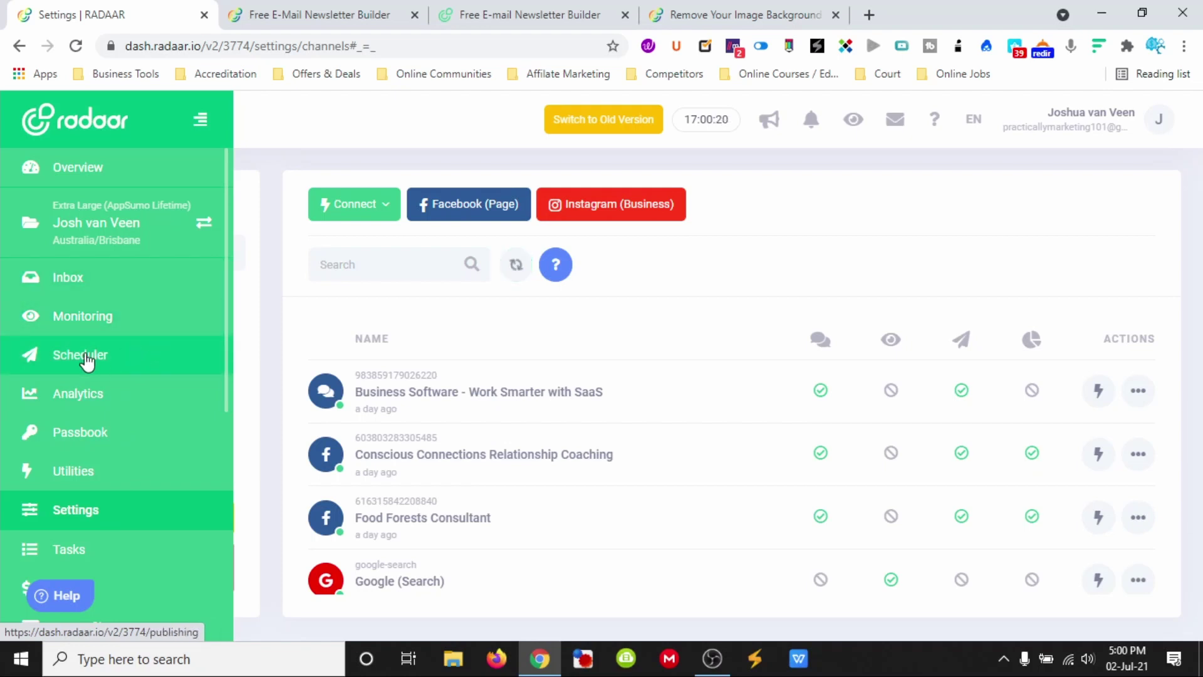
pyautogui.click(93, 397)
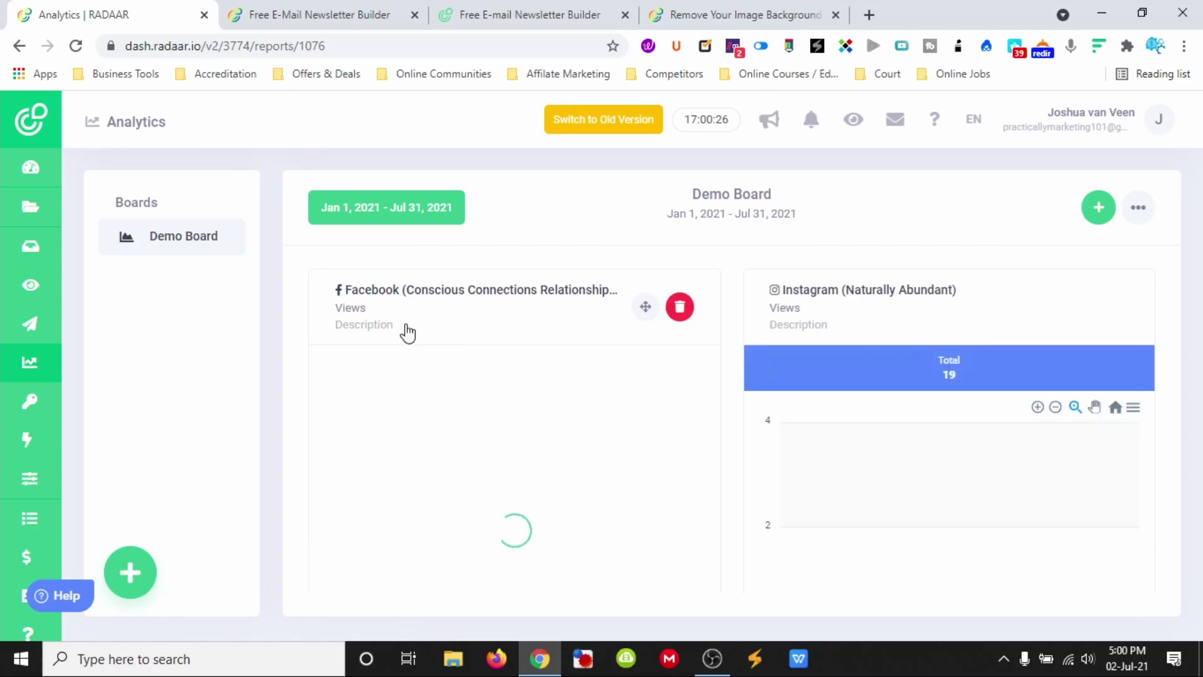
pyautogui.scroll(-5, 573, 470)
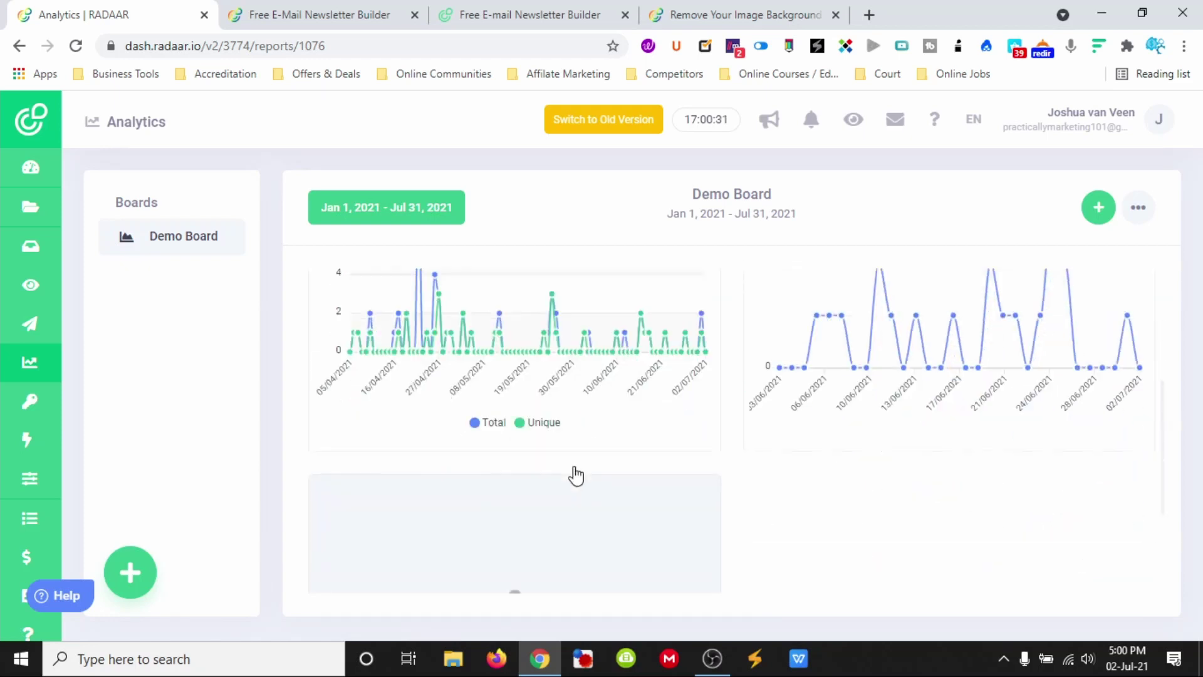
pyautogui.click(501, 430)
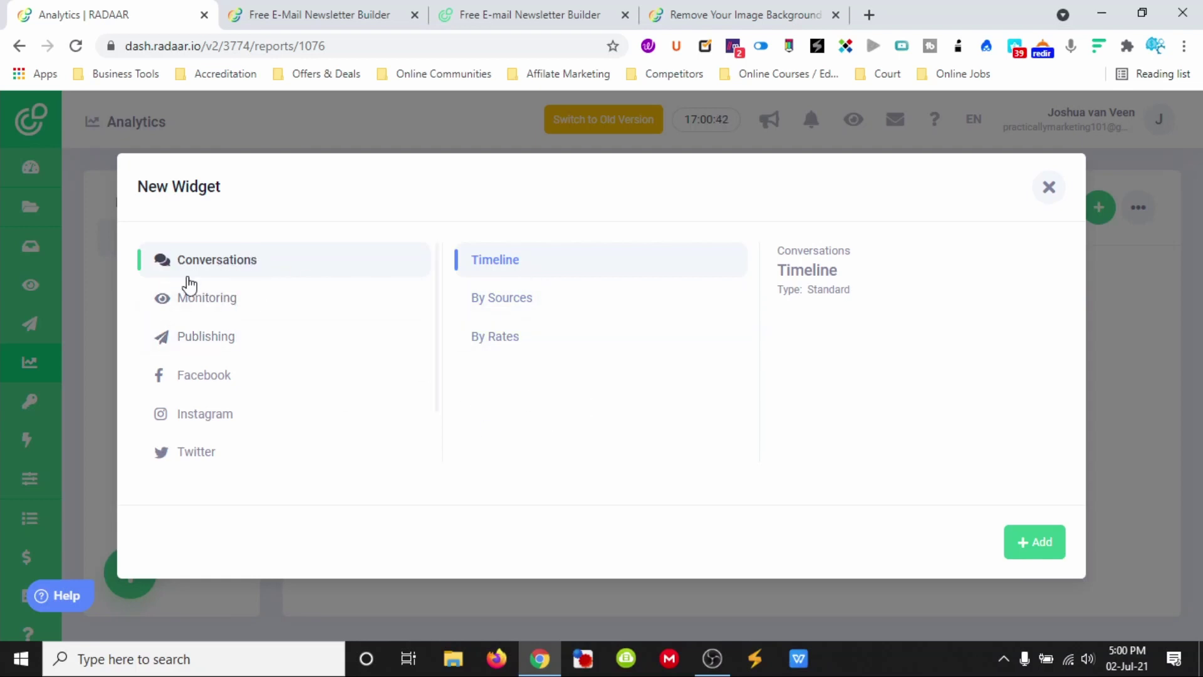
pyautogui.click(212, 300)
pyautogui.click(230, 263)
pyautogui.click(1040, 542)
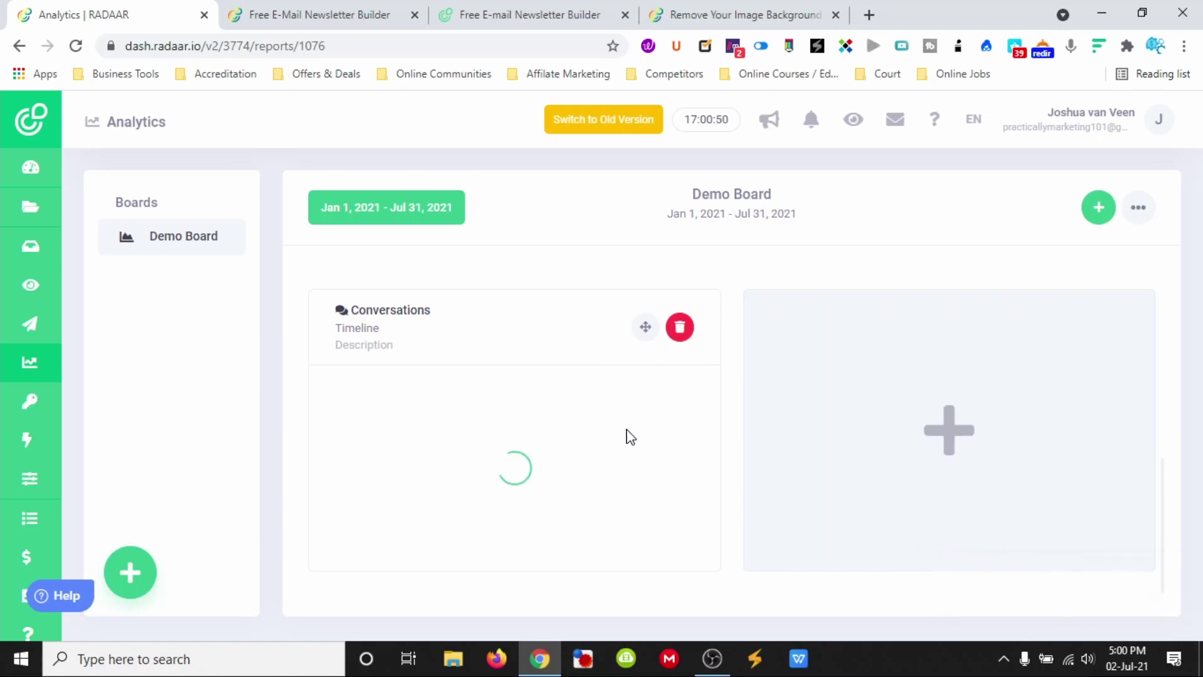
# Add a Facebook Engagements widget for the Conscious Connections Relationship Coaching channel to the Demo Board
pyautogui.scroll(6, 618, 428)
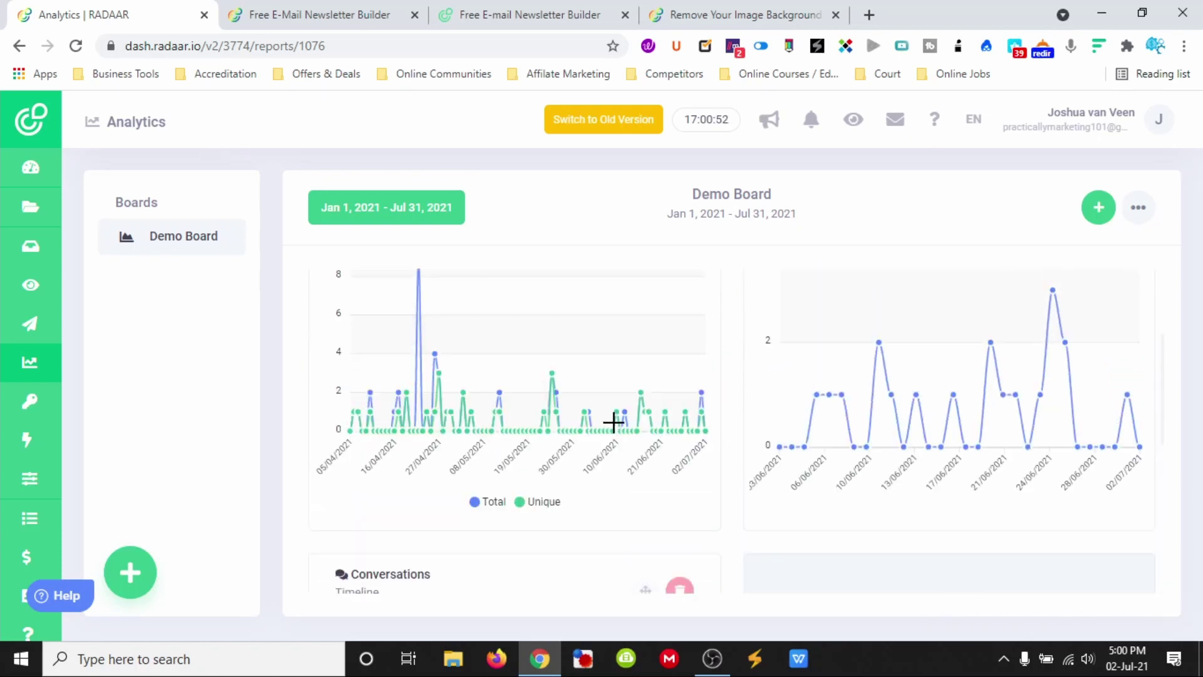
pyautogui.scroll(-9, 408, 335)
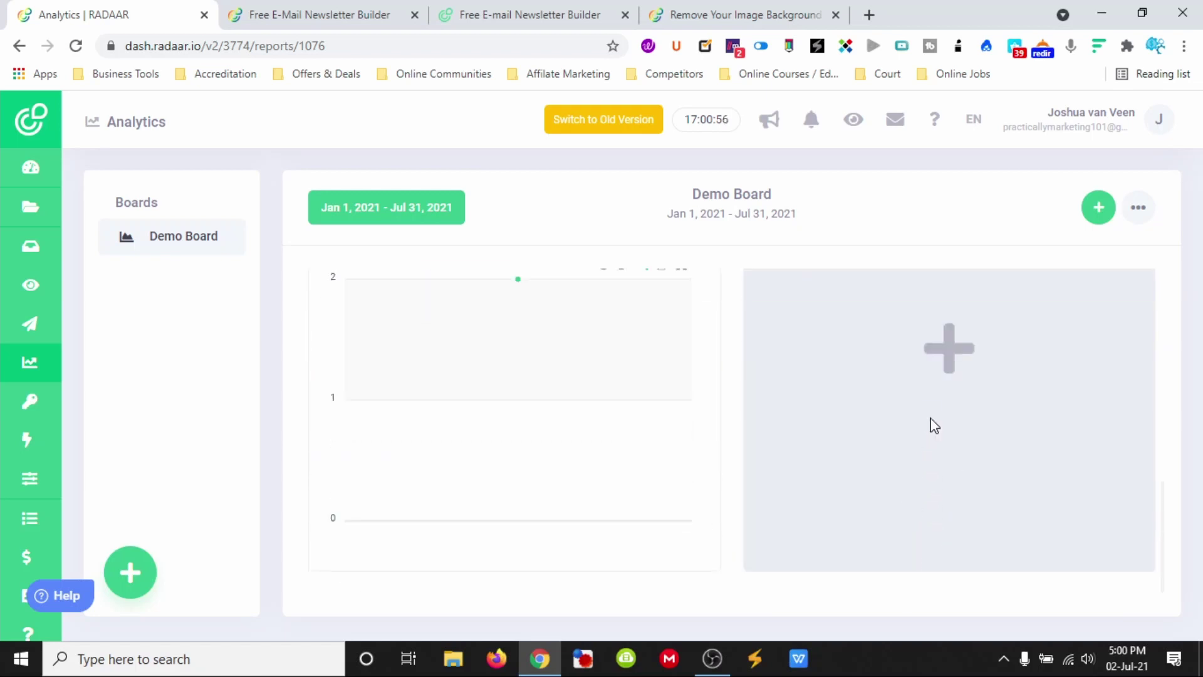
pyautogui.click(934, 423)
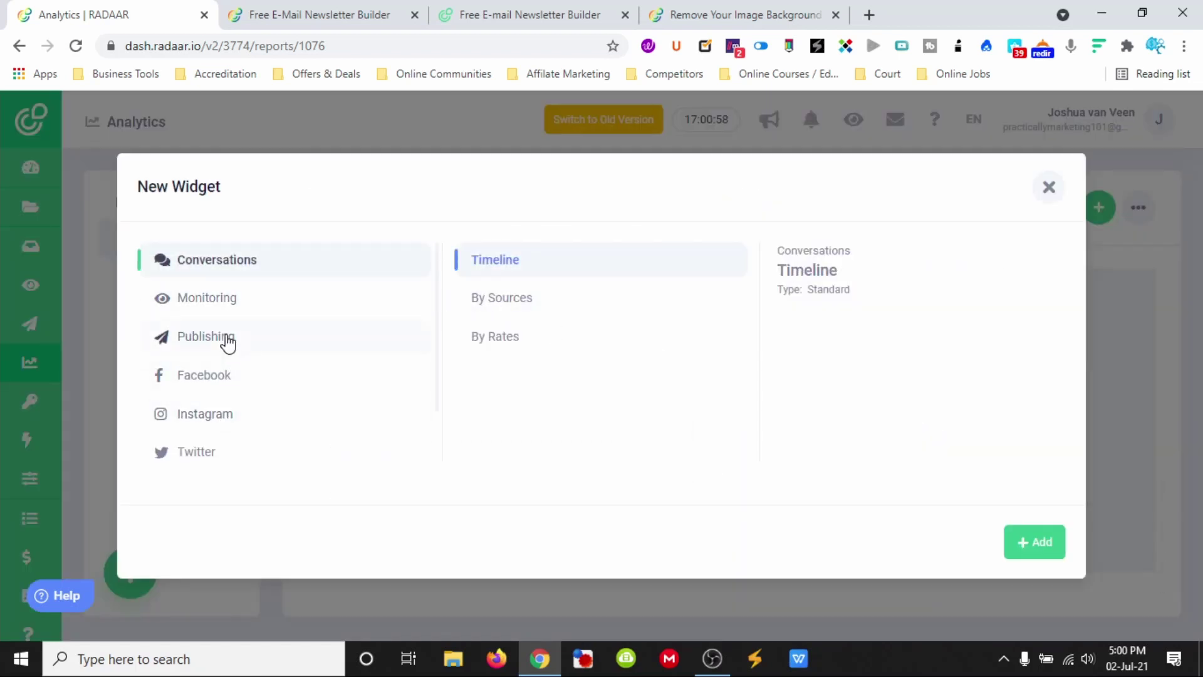
pyautogui.click(224, 378)
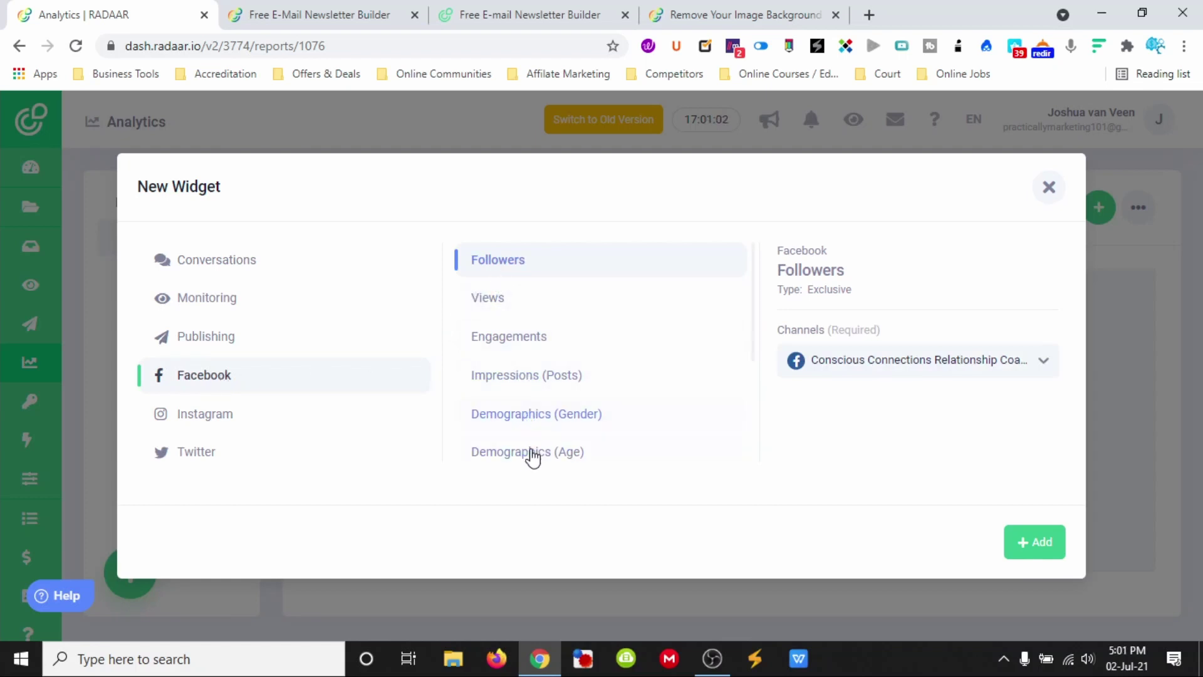
pyautogui.click(524, 346)
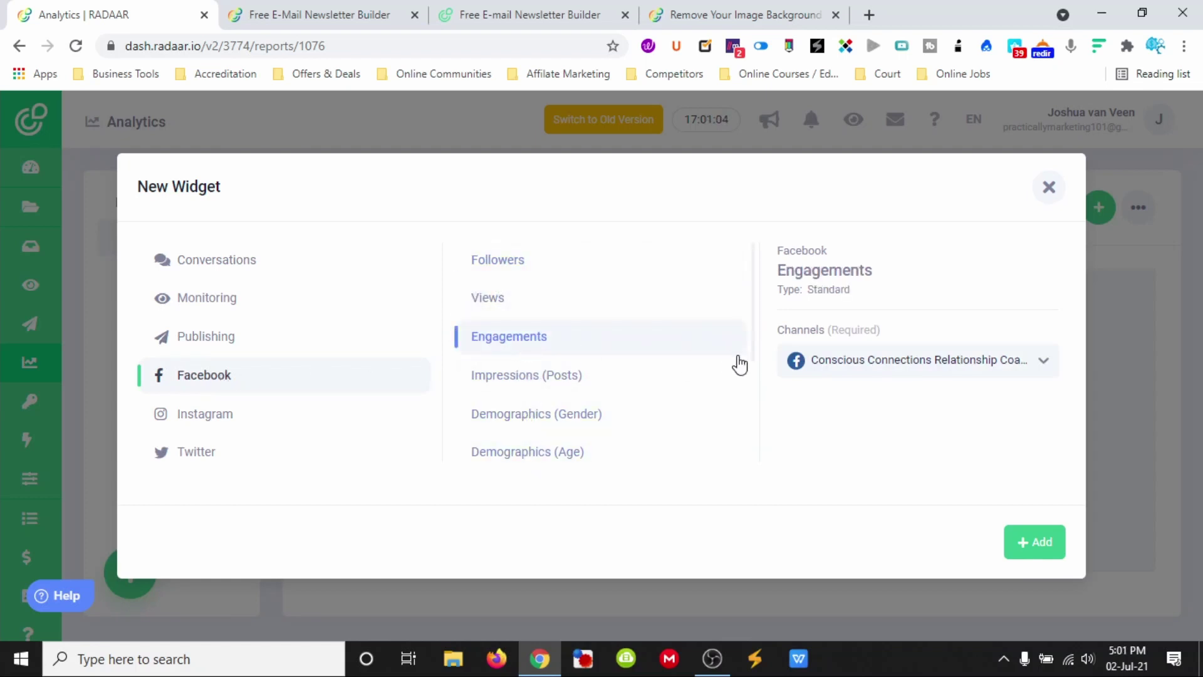
pyautogui.click(1030, 540)
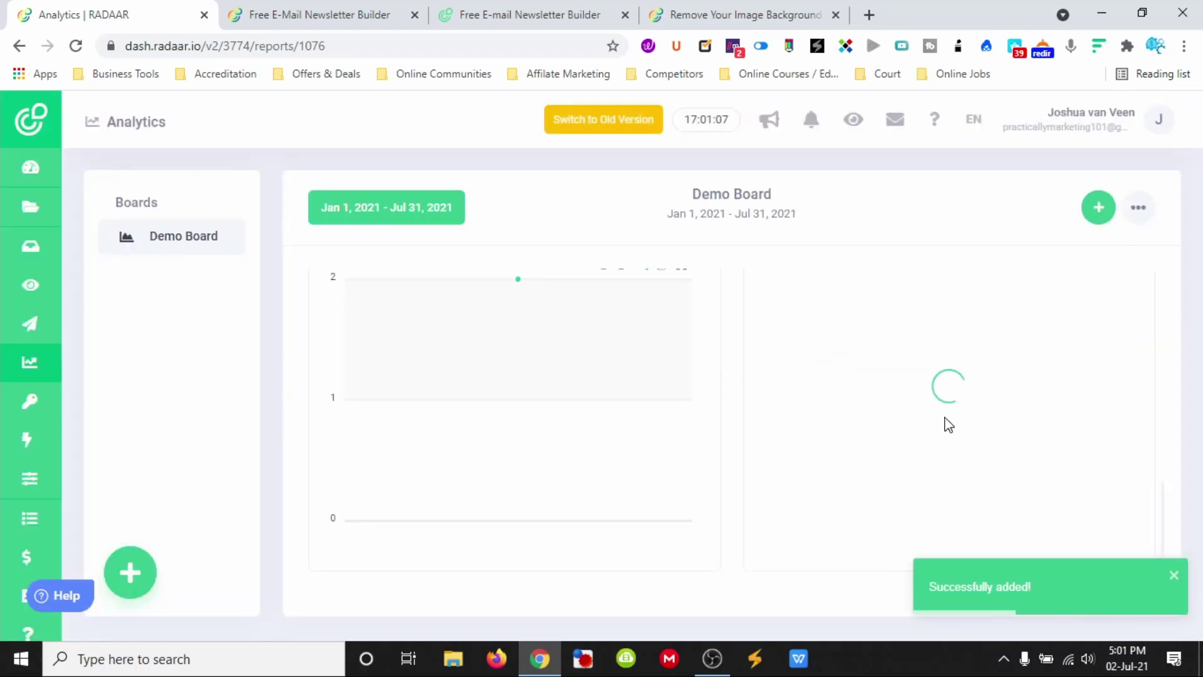
pyautogui.scroll(-3, 929, 440)
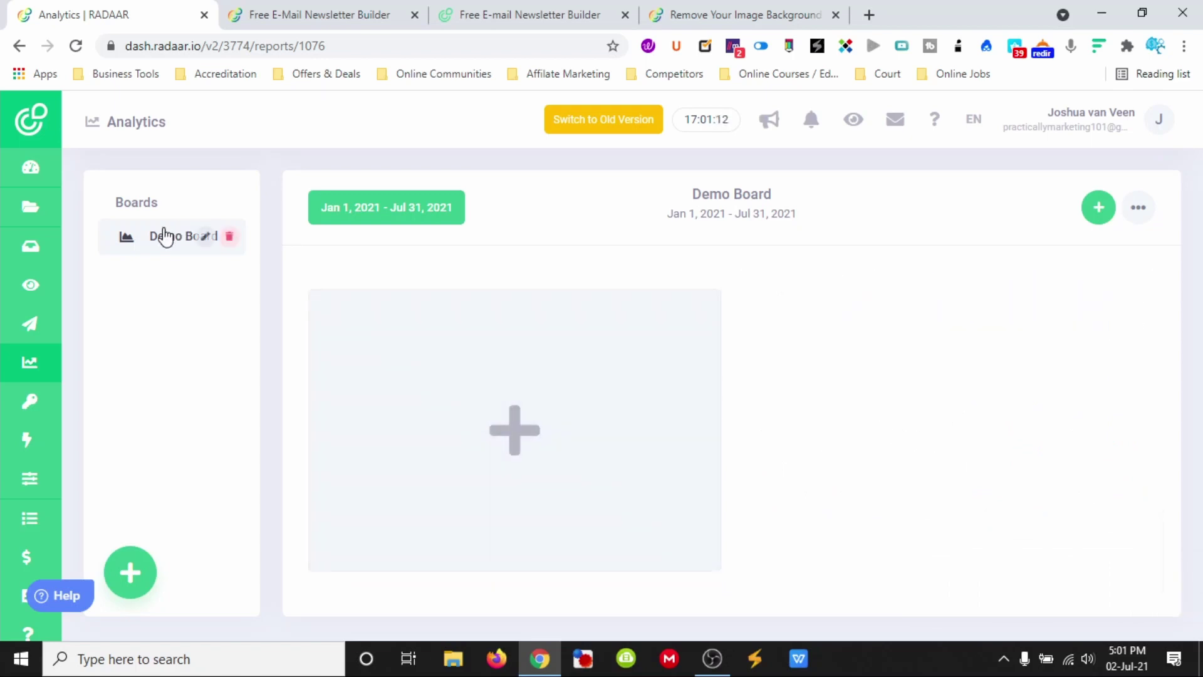
# Create a new analytics board named after the account holder
pyautogui.moveTo(142, 234)
pyautogui.click(130, 572)
pyautogui.click(395, 417)
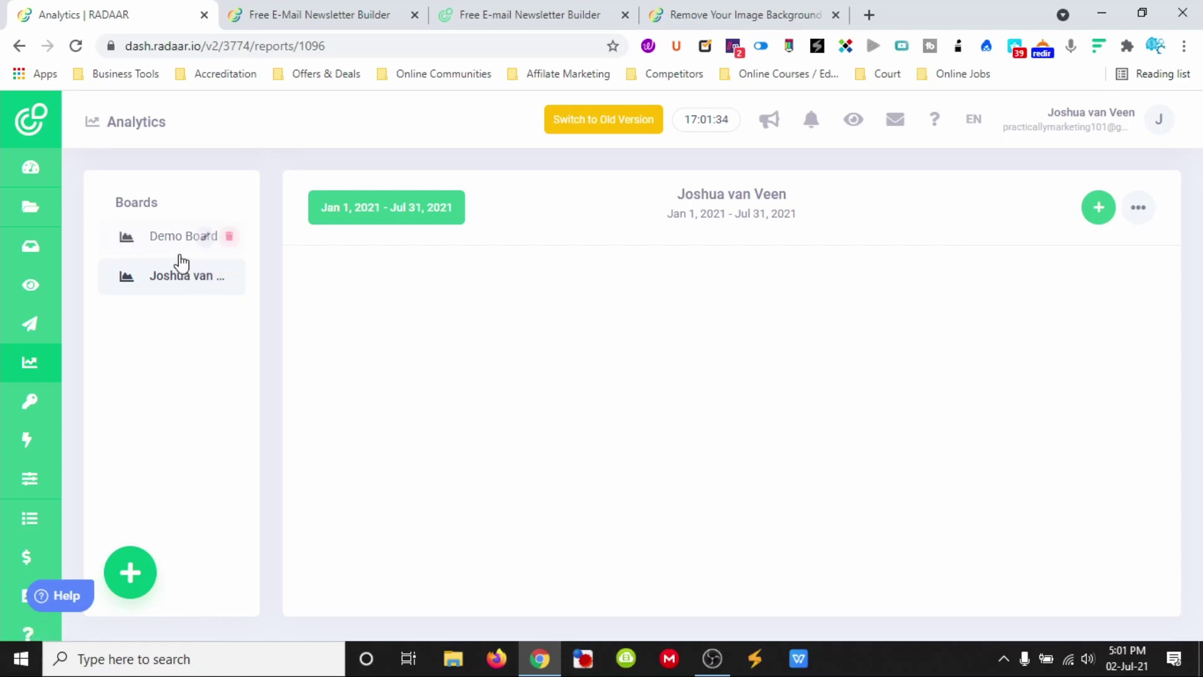
# View the actions available for the new board and the interface language options
pyautogui.click(1139, 208)
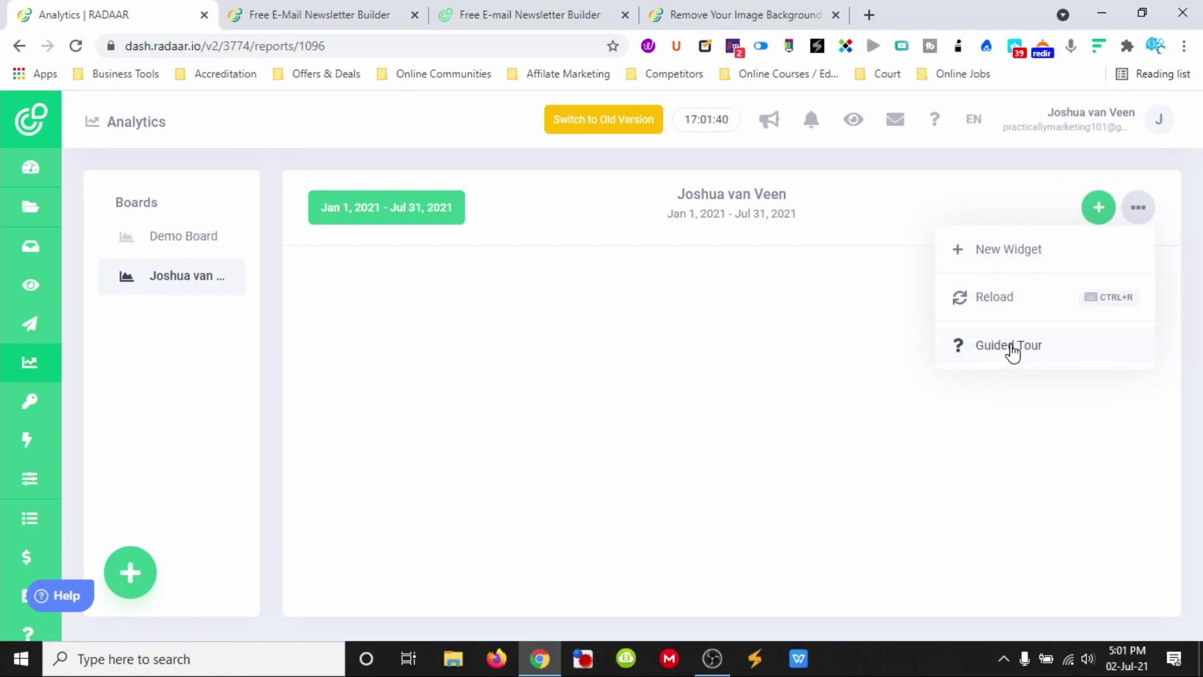
pyautogui.click(1135, 210)
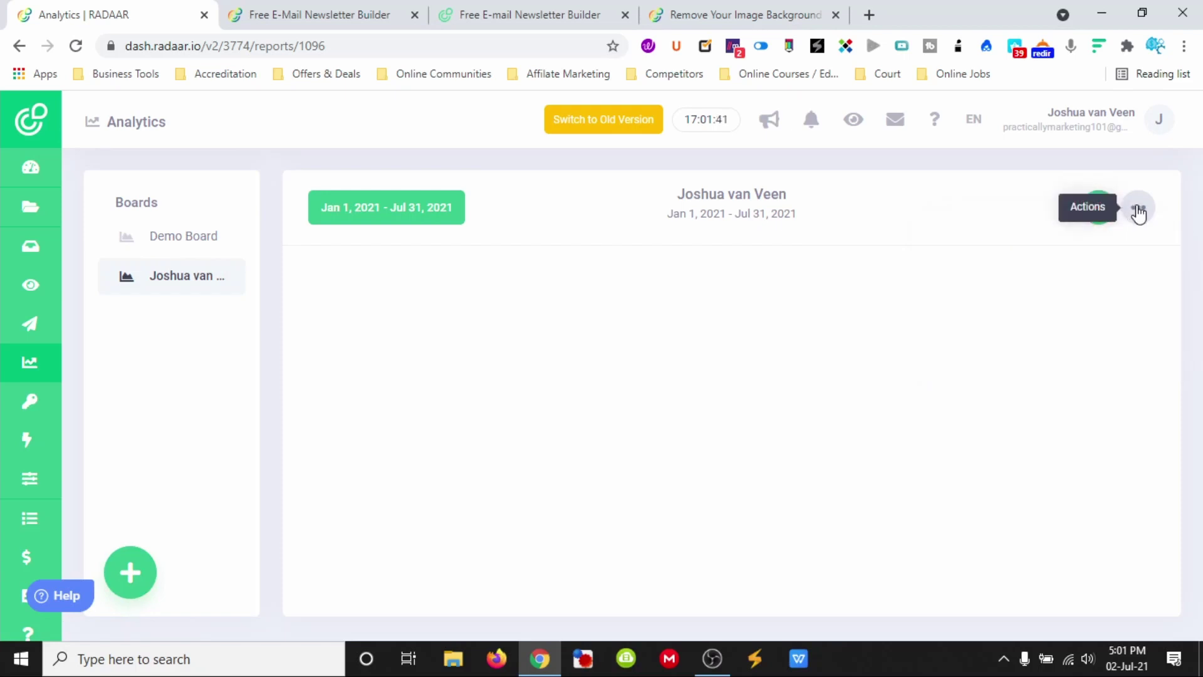
pyautogui.click(979, 130)
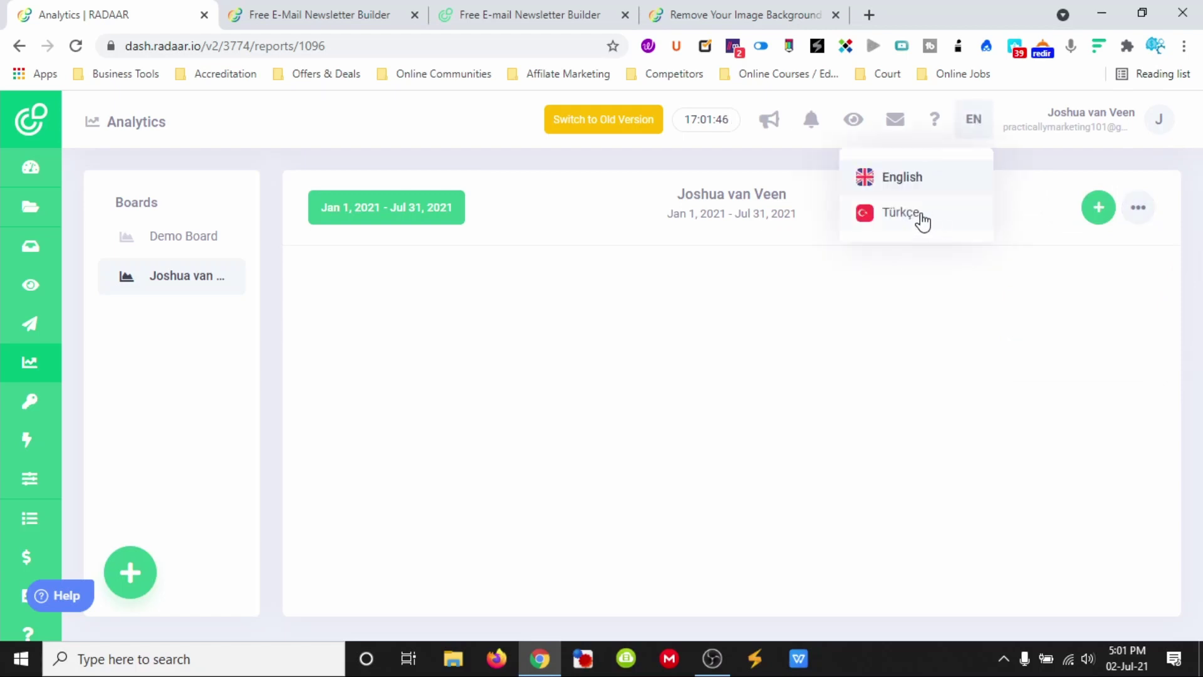
pyautogui.click(974, 121)
# Open the workspace's Passbook
pyautogui.moveTo(41, 352)
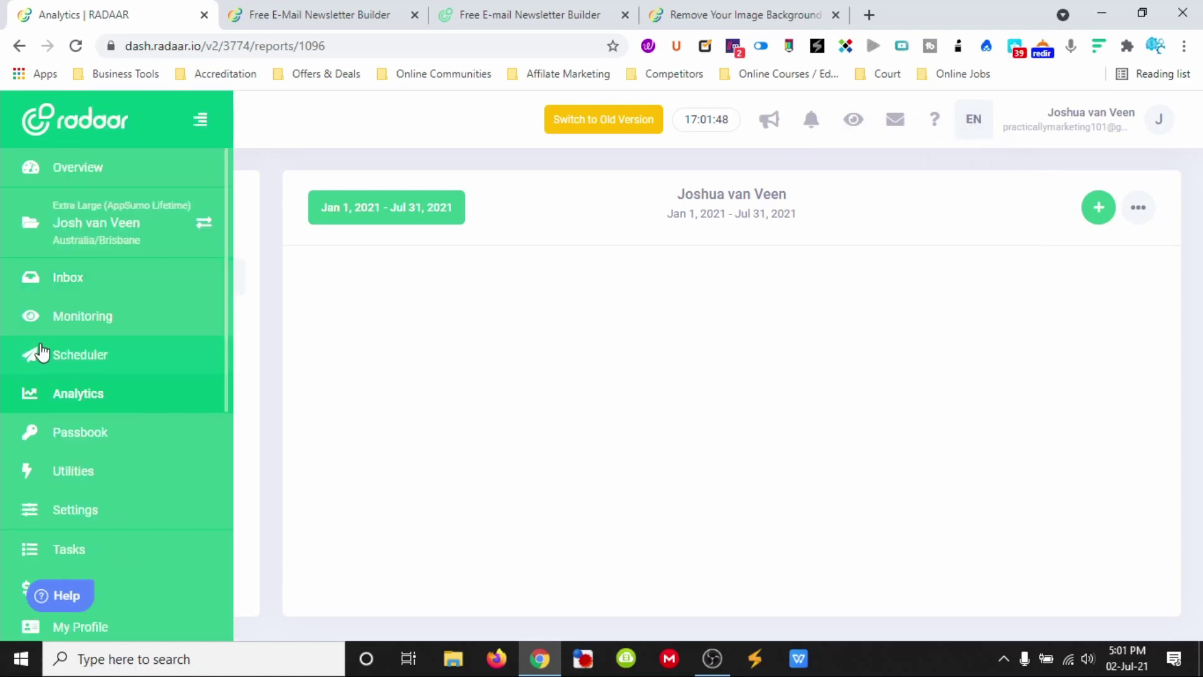
pyautogui.click(92, 439)
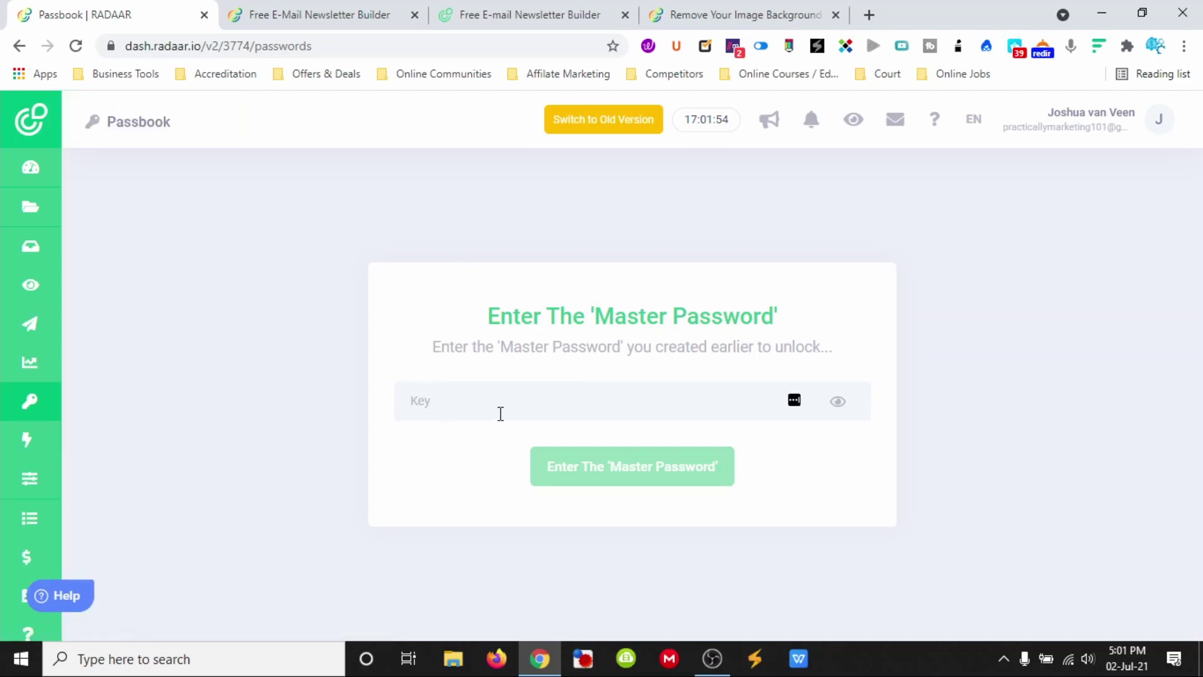
# Unlock the Passbook by entering the master password
pyautogui.click(499, 404)
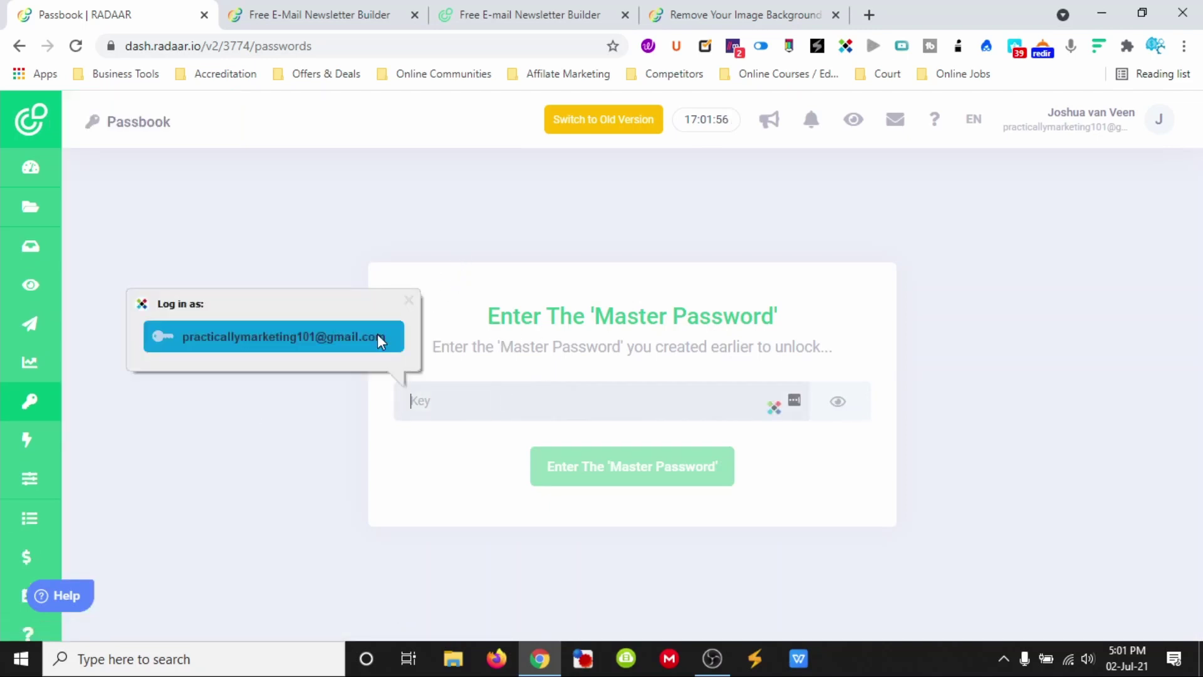
pyautogui.click(218, 260)
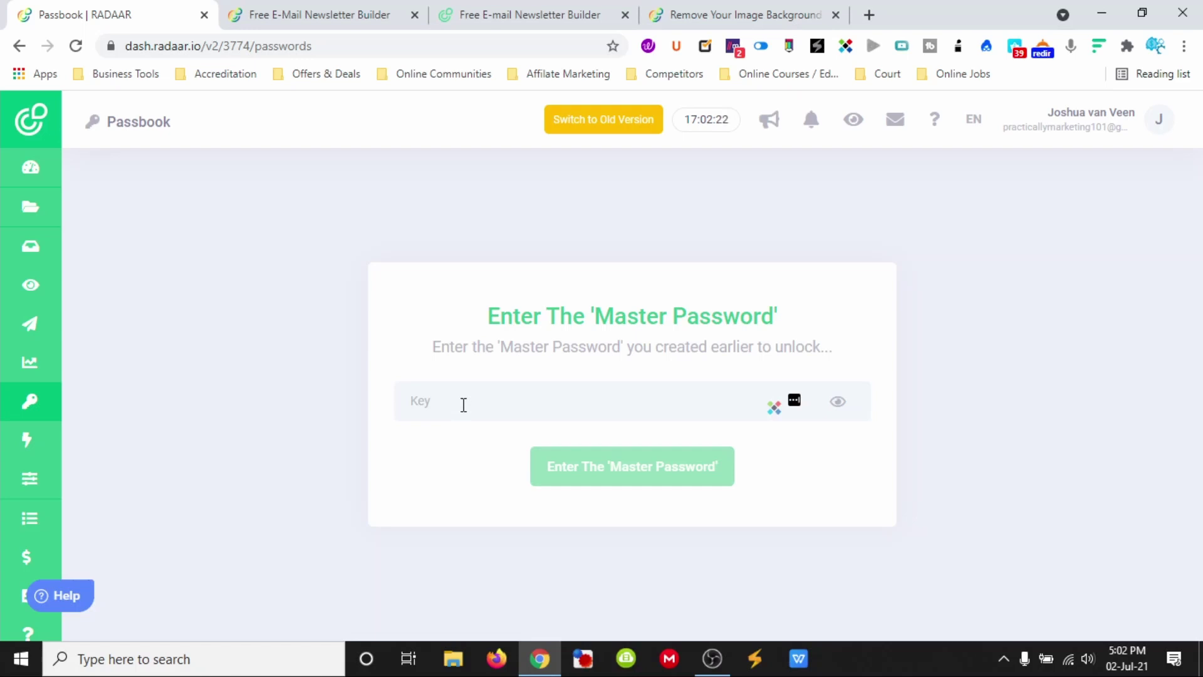
pyautogui.click(503, 406)
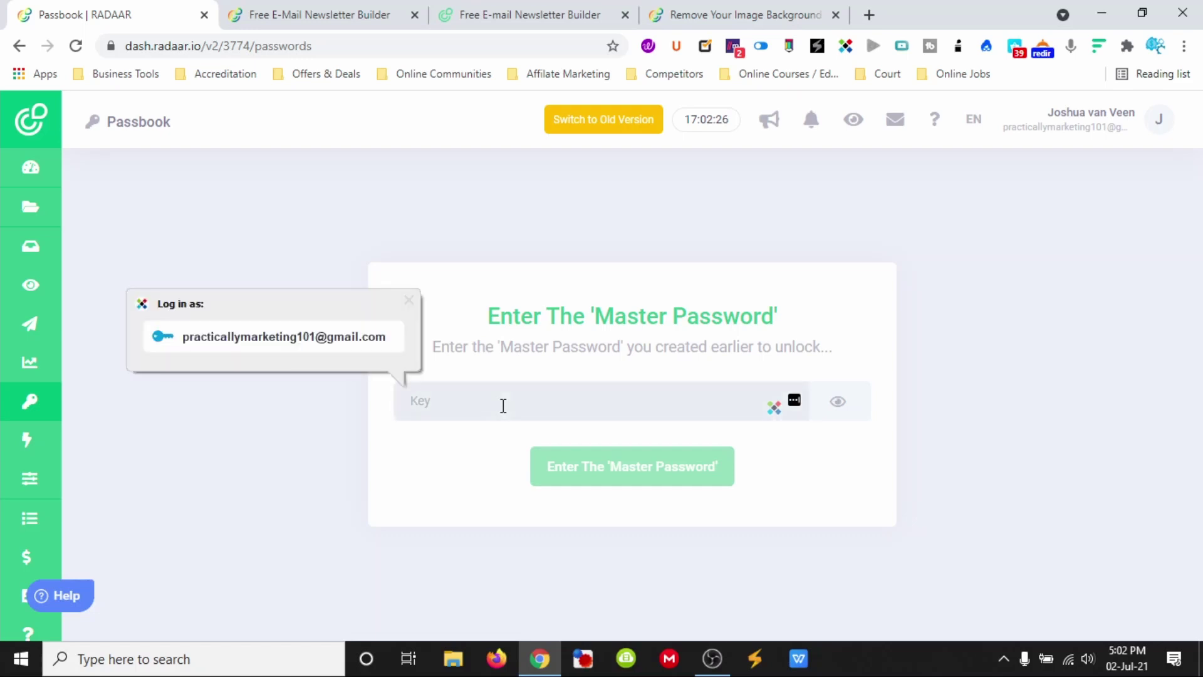
pyautogui.write('p')
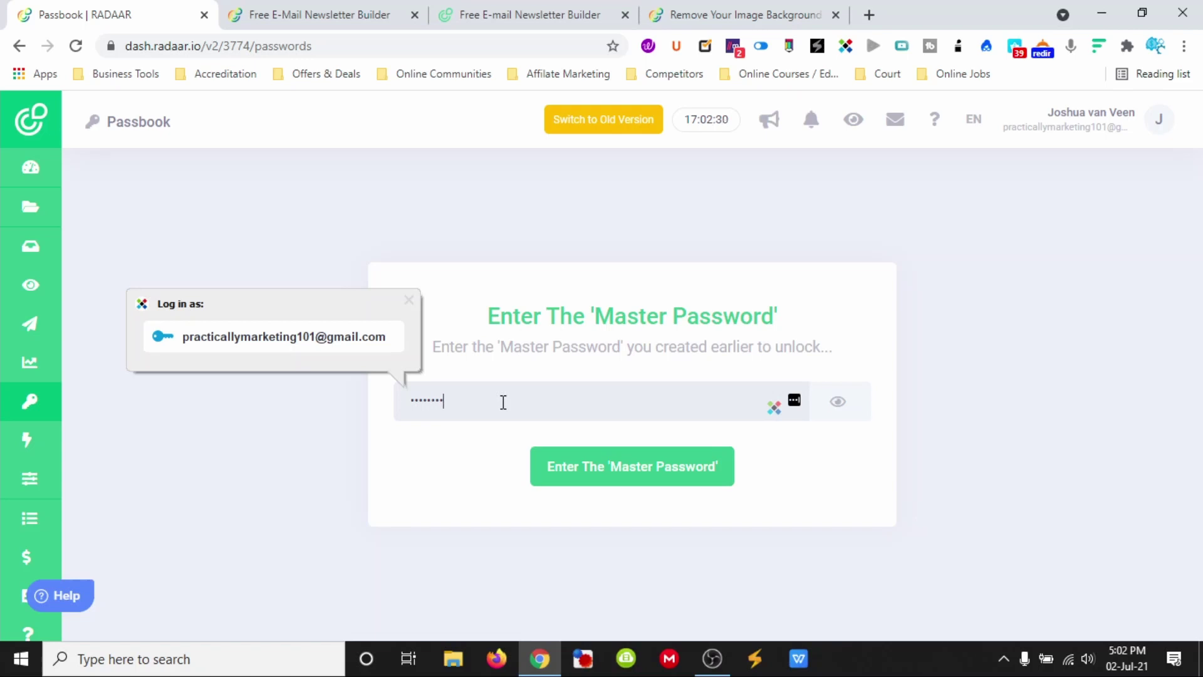
pyautogui.click(595, 467)
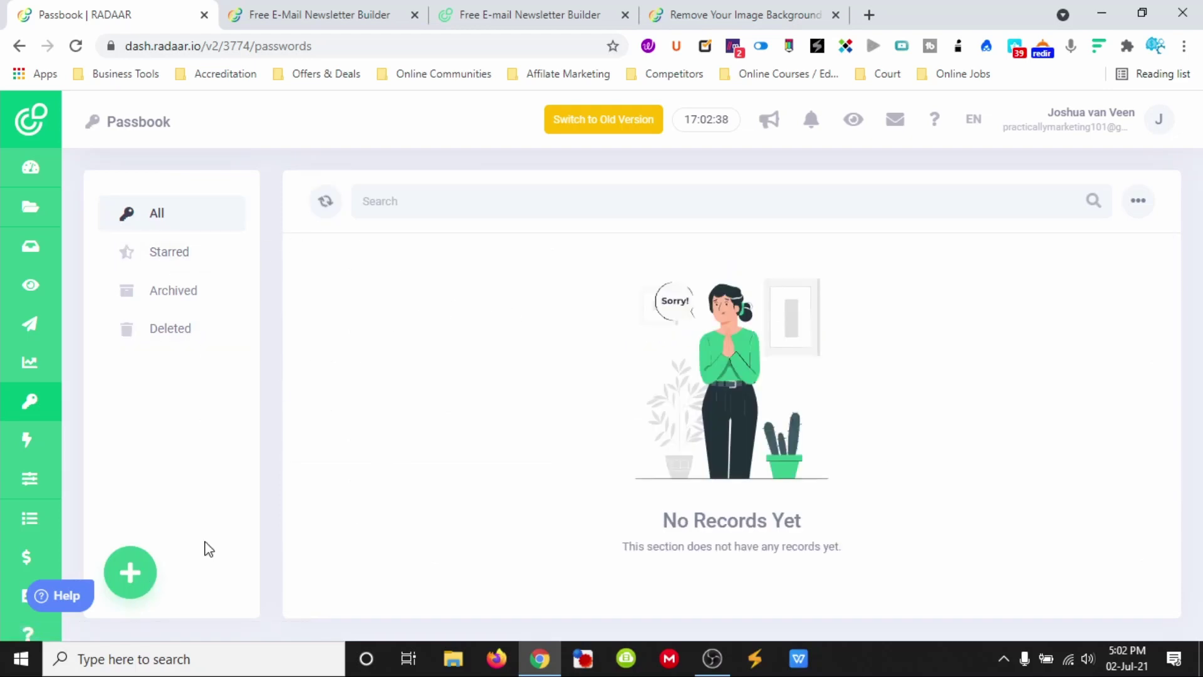
# Add a new Passbook password record named after the account holder
pyautogui.click(130, 573)
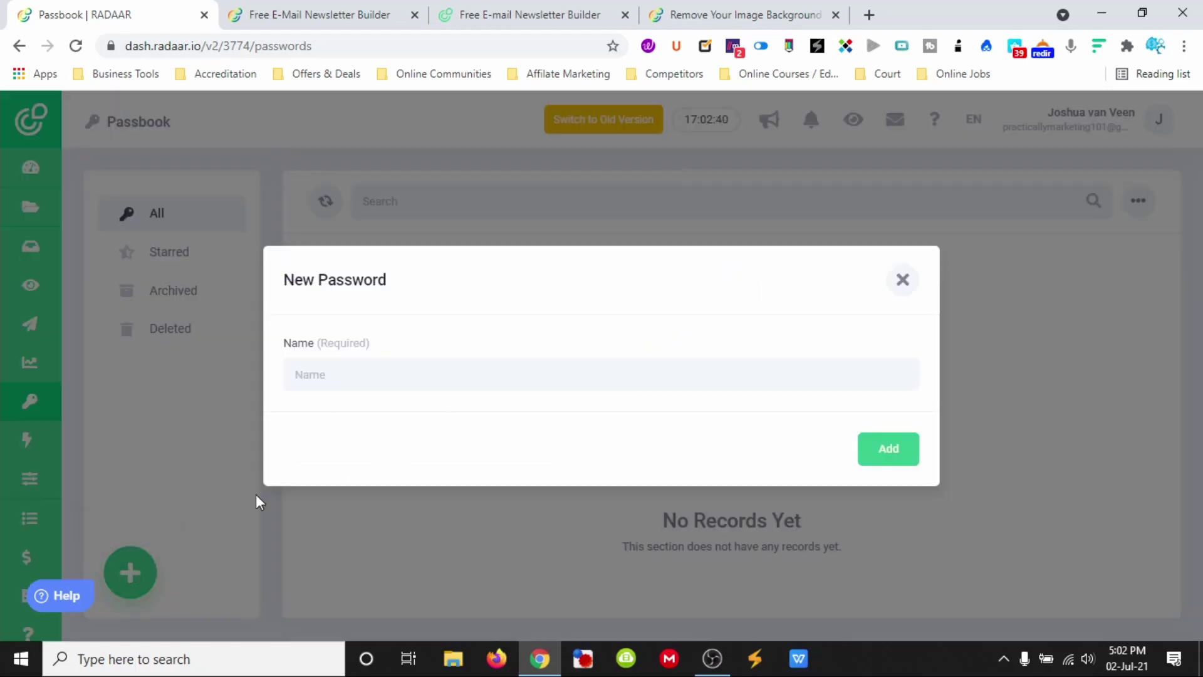
pyautogui.click(368, 376)
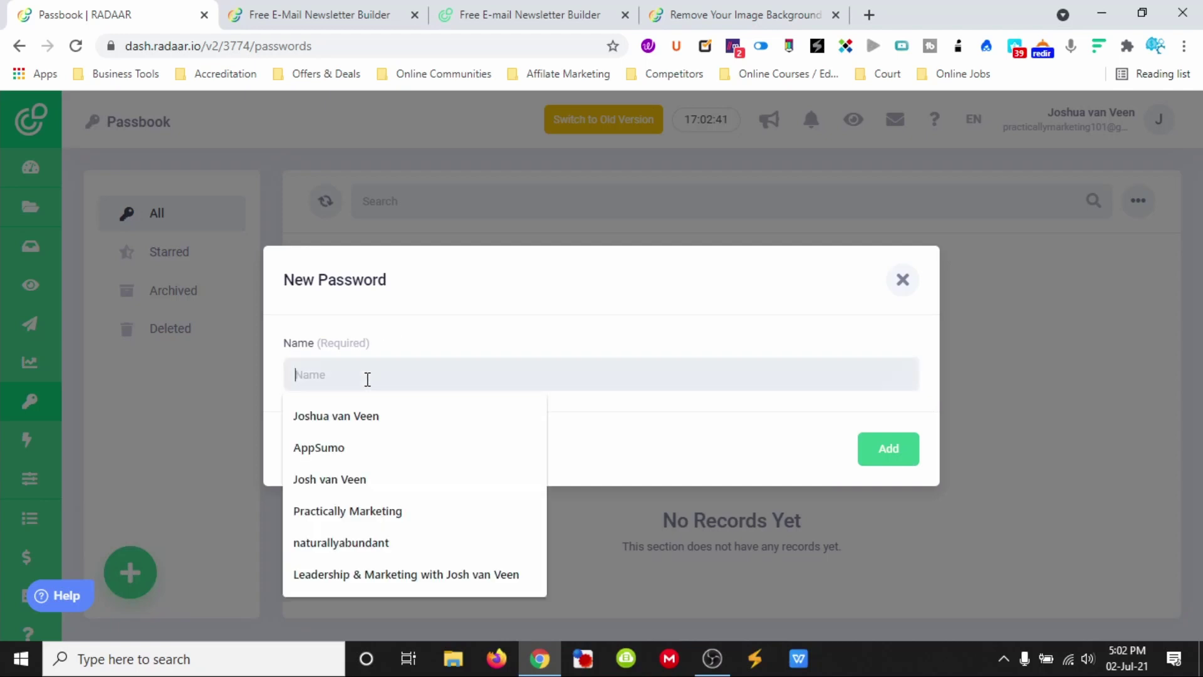
pyautogui.click(365, 426)
pyautogui.click(894, 450)
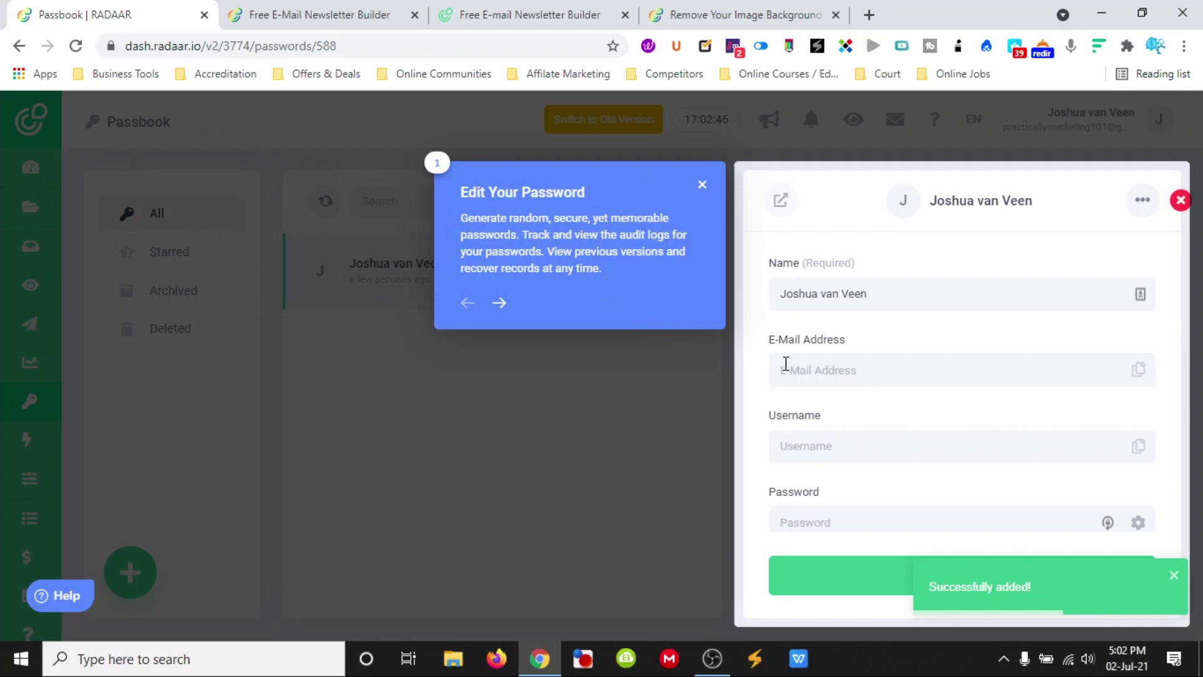
# Go through the guided tour of the new password record and end it
pyautogui.scroll(-1, 840, 451)
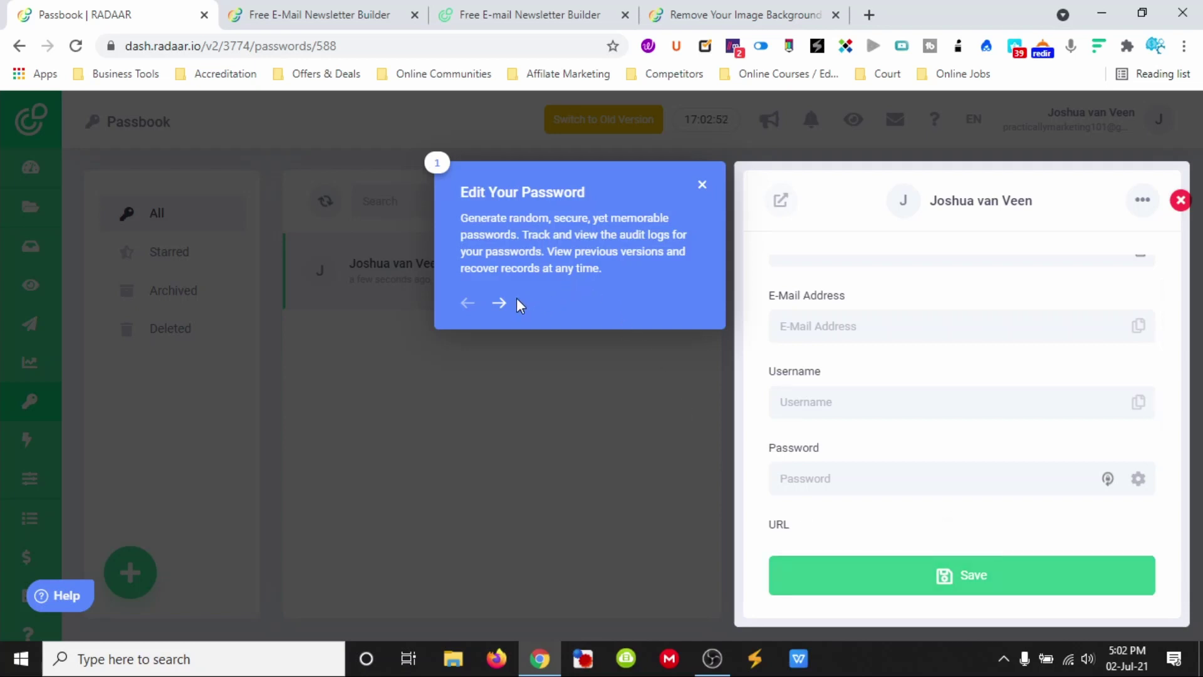
pyautogui.click(501, 304)
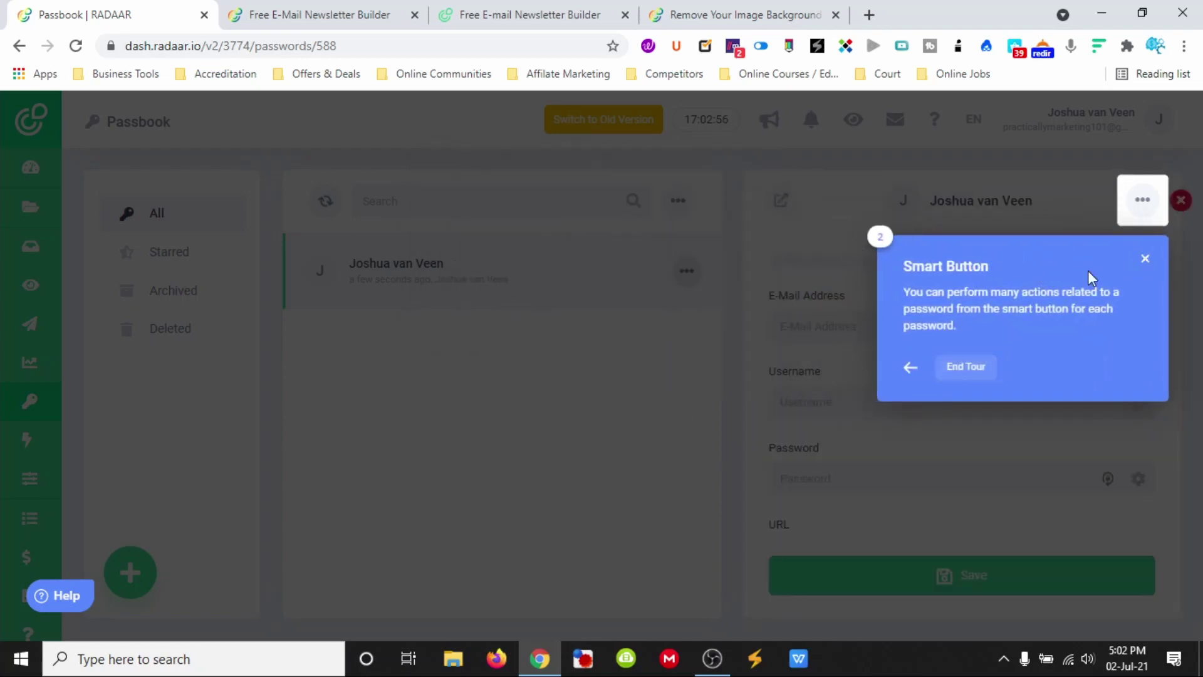
pyautogui.click(981, 372)
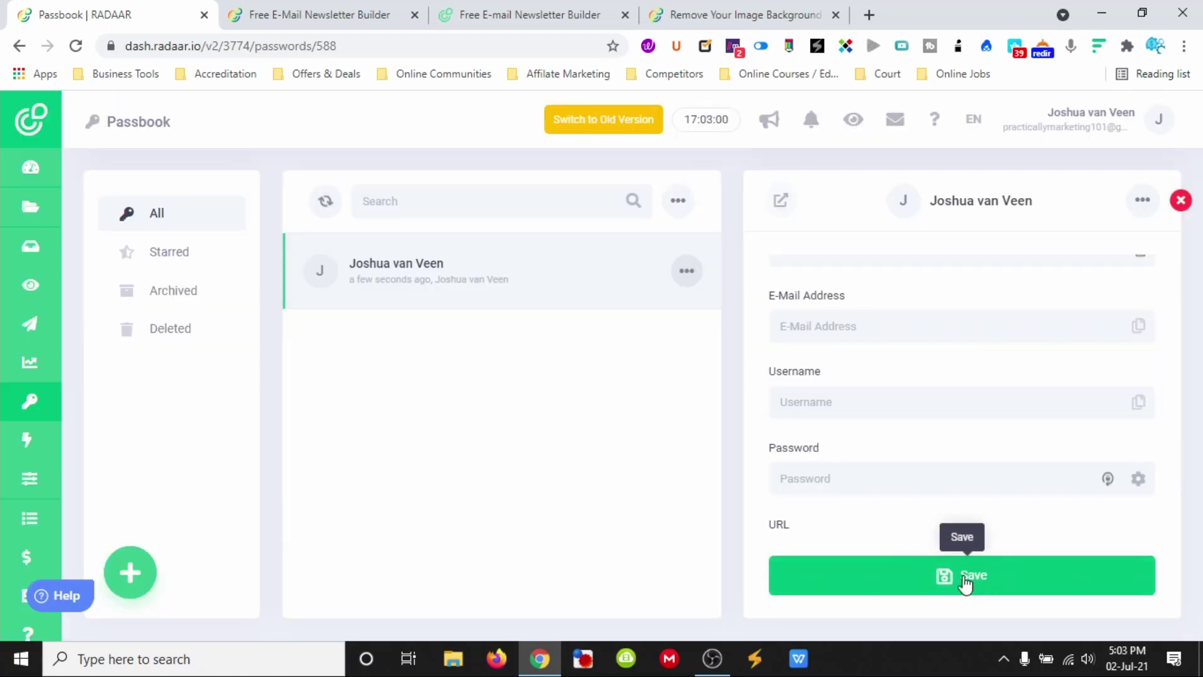
pyautogui.scroll(-2, 862, 499)
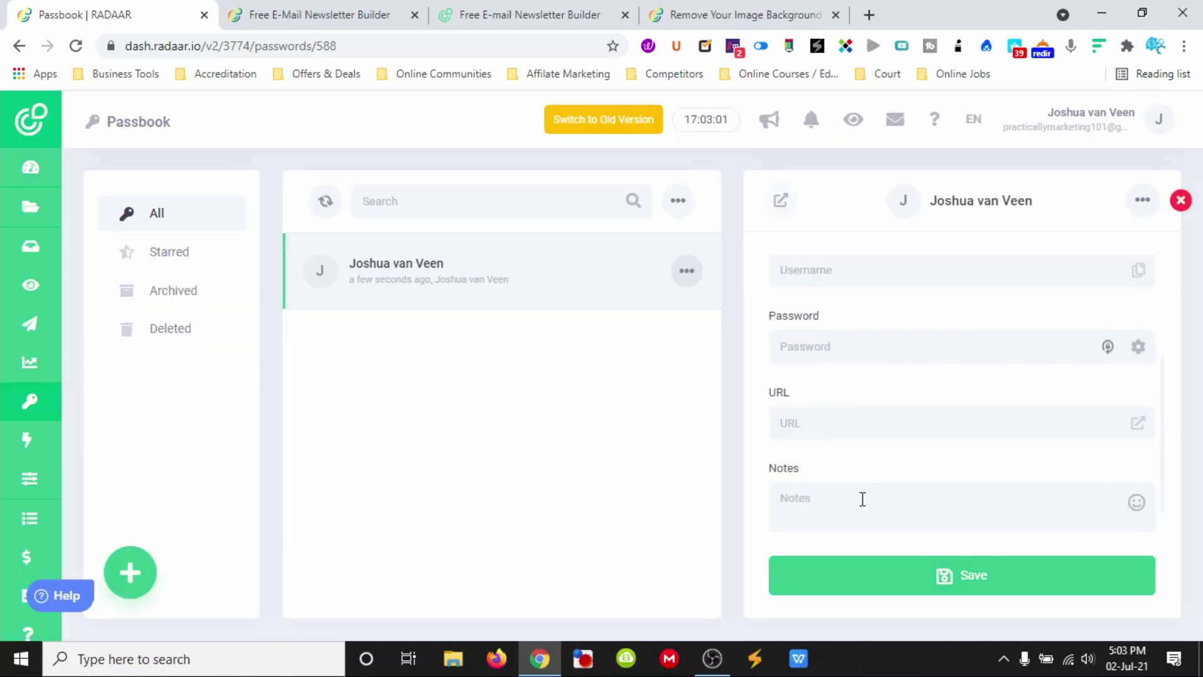
pyautogui.click(840, 433)
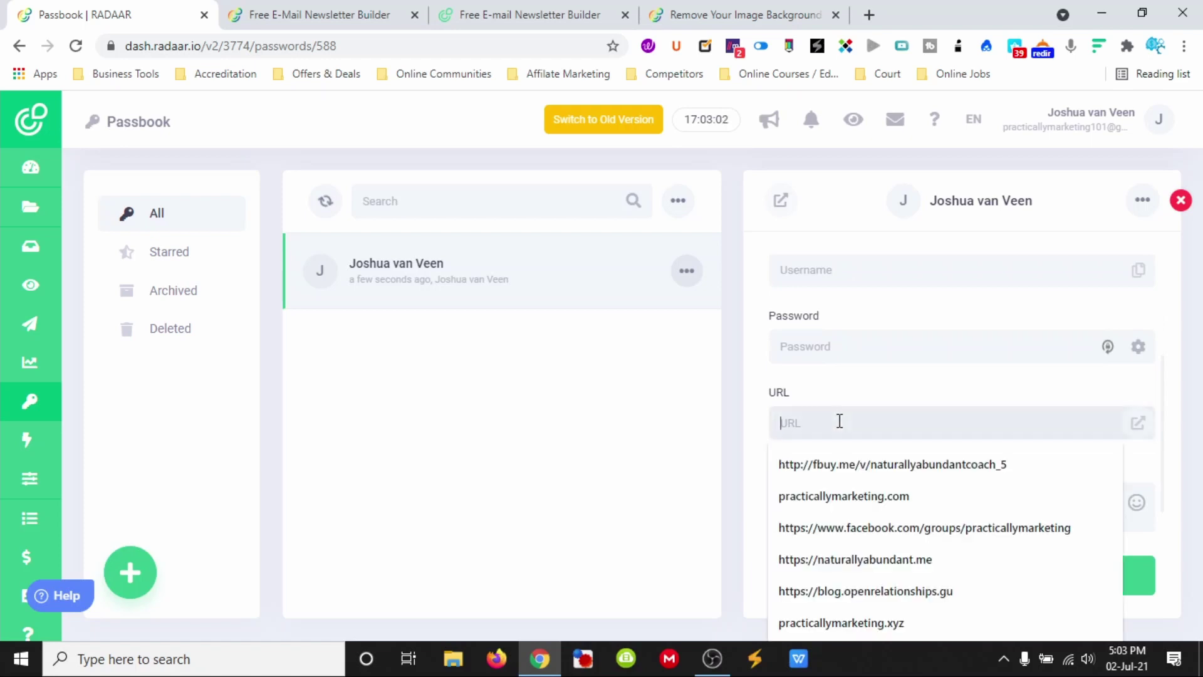
pyautogui.click(833, 465)
pyautogui.scroll(-1, 869, 438)
pyautogui.click(829, 477)
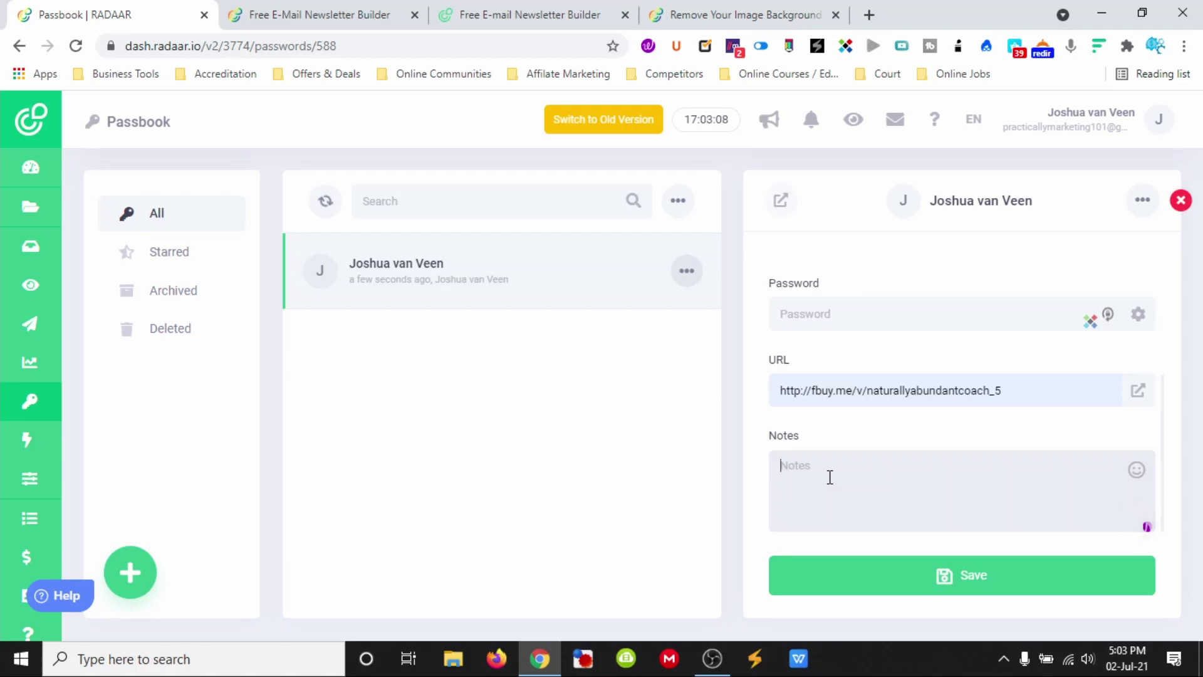
pyautogui.scroll(3, 826, 476)
pyautogui.scroll(-3, 839, 458)
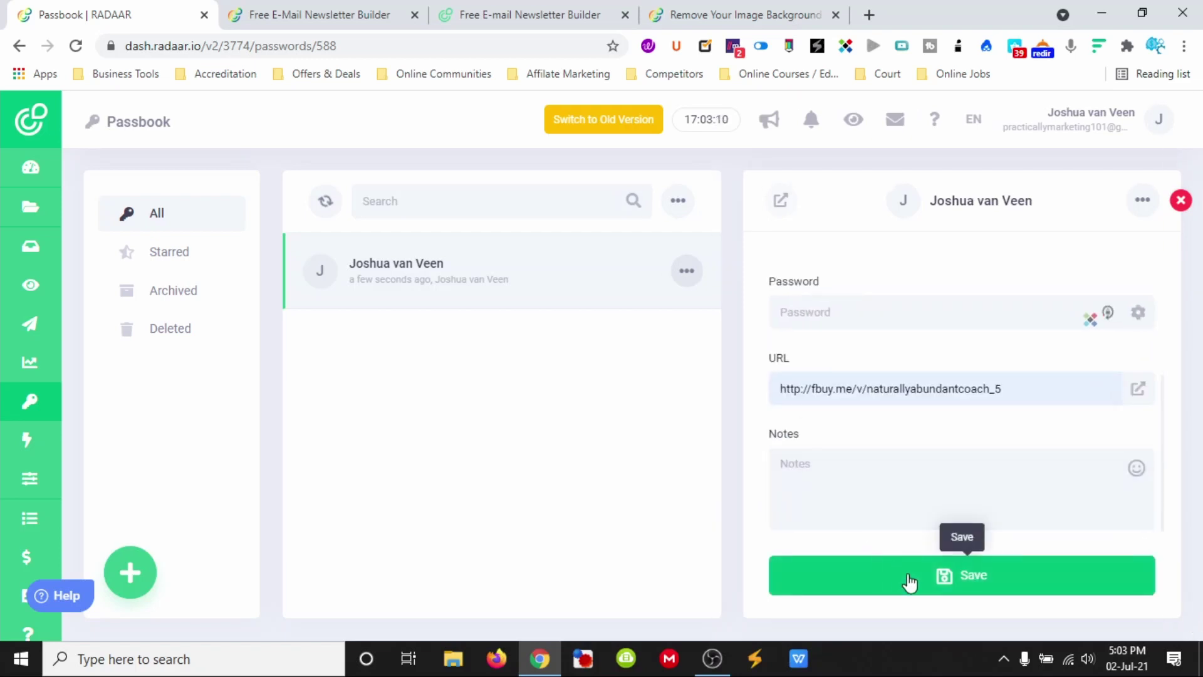
pyautogui.click(909, 577)
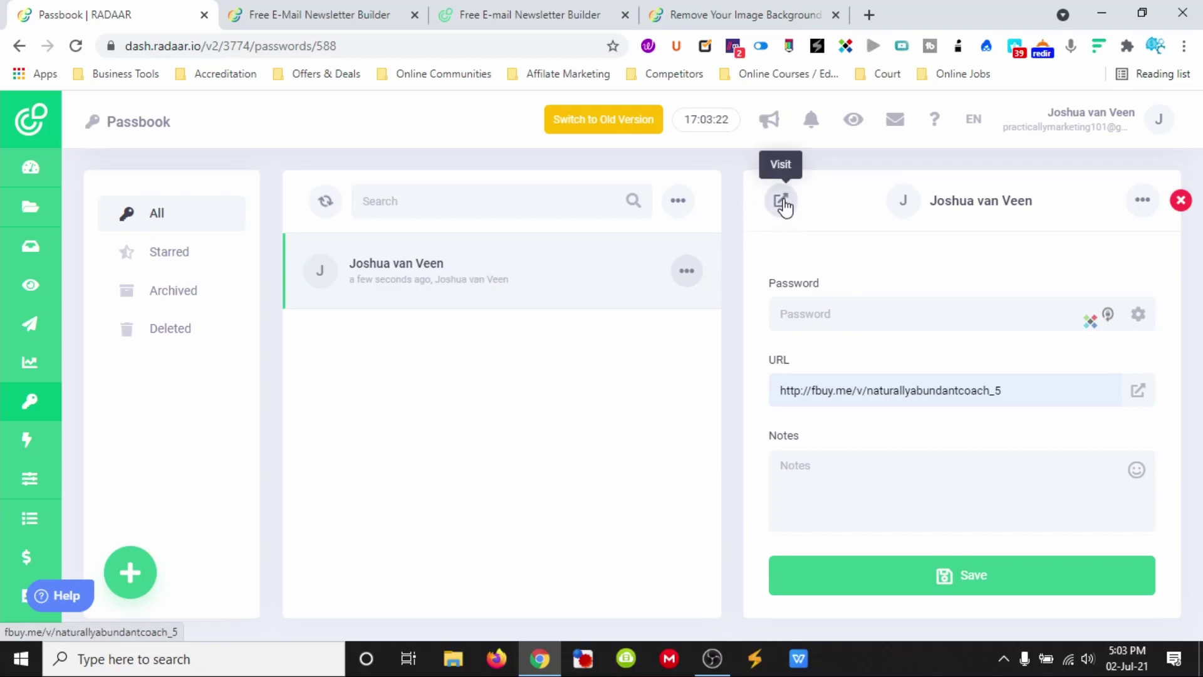
# Visit the website linked in the password record, and close both the site and the record
pyautogui.scroll(4, 841, 321)
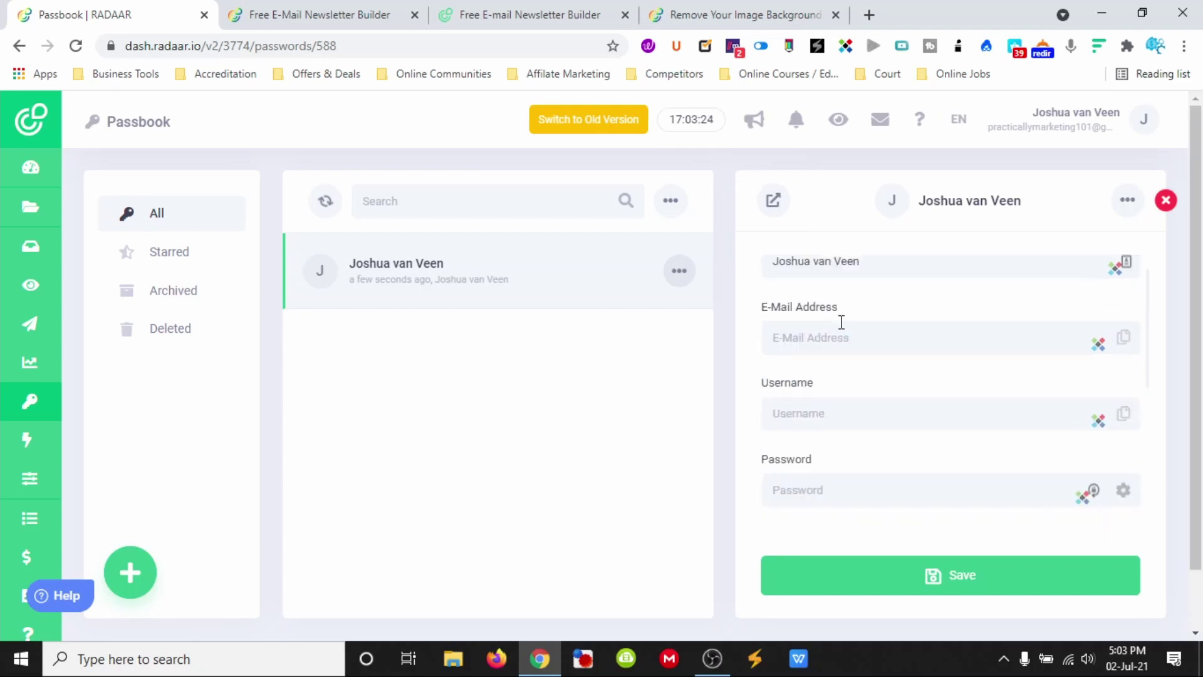
pyautogui.scroll(1, 841, 322)
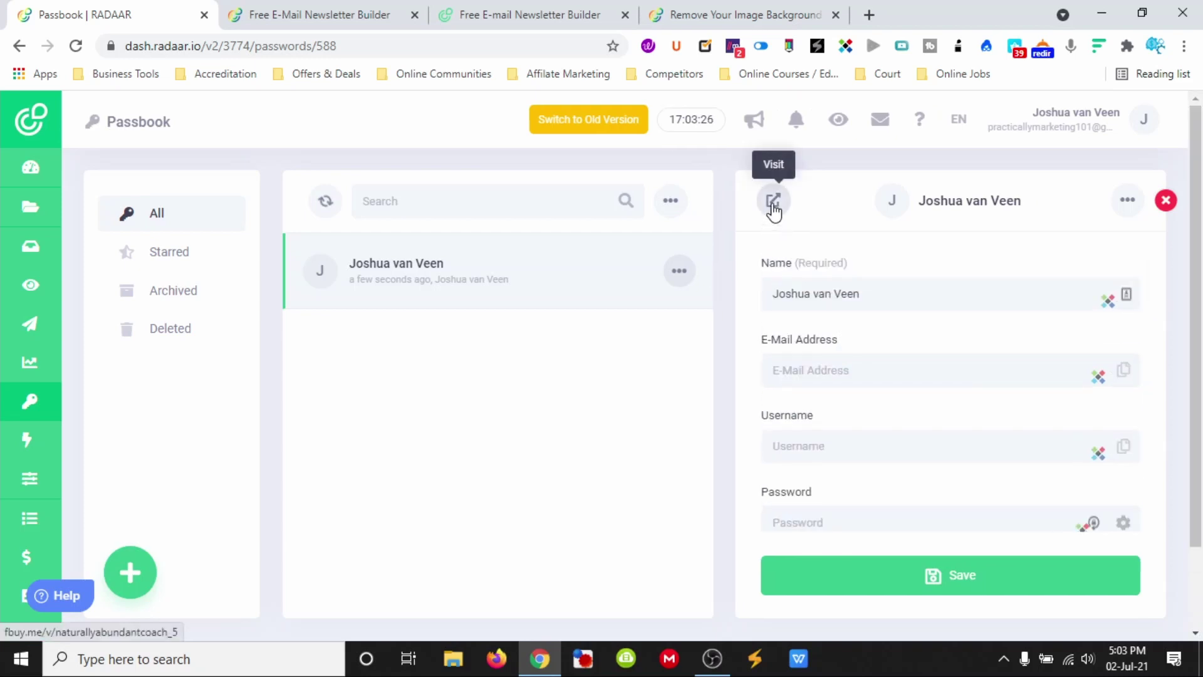
pyautogui.click(773, 207)
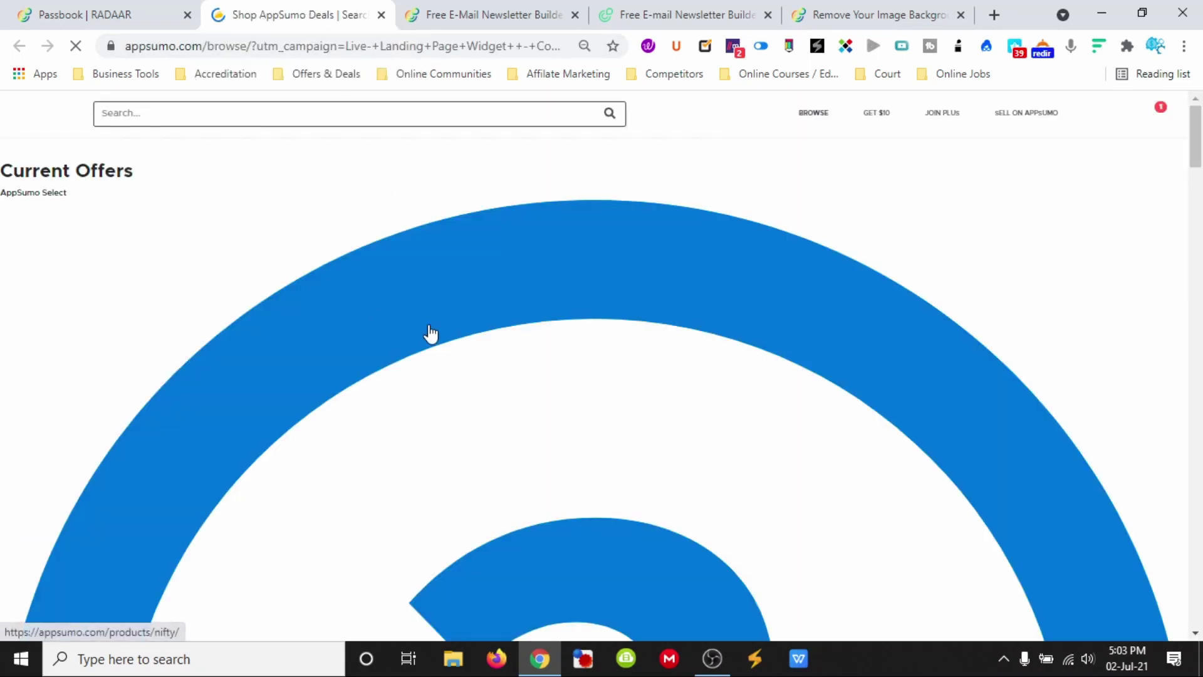
pyautogui.click(381, 15)
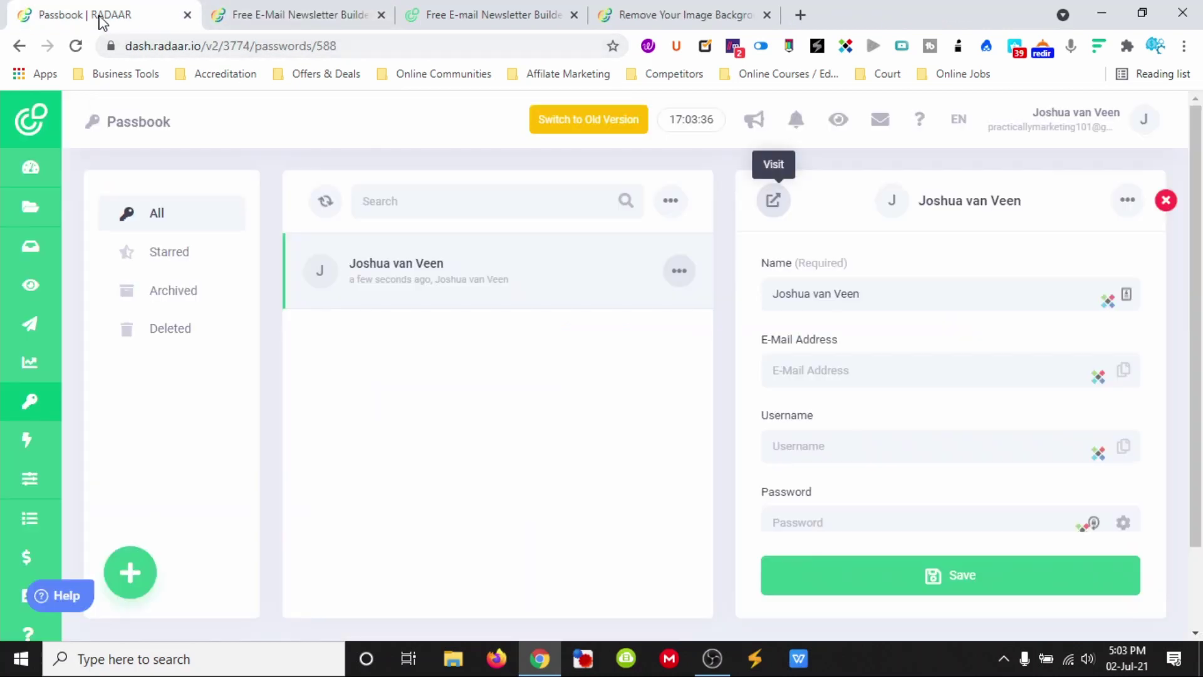
pyautogui.moveTo(41, 447)
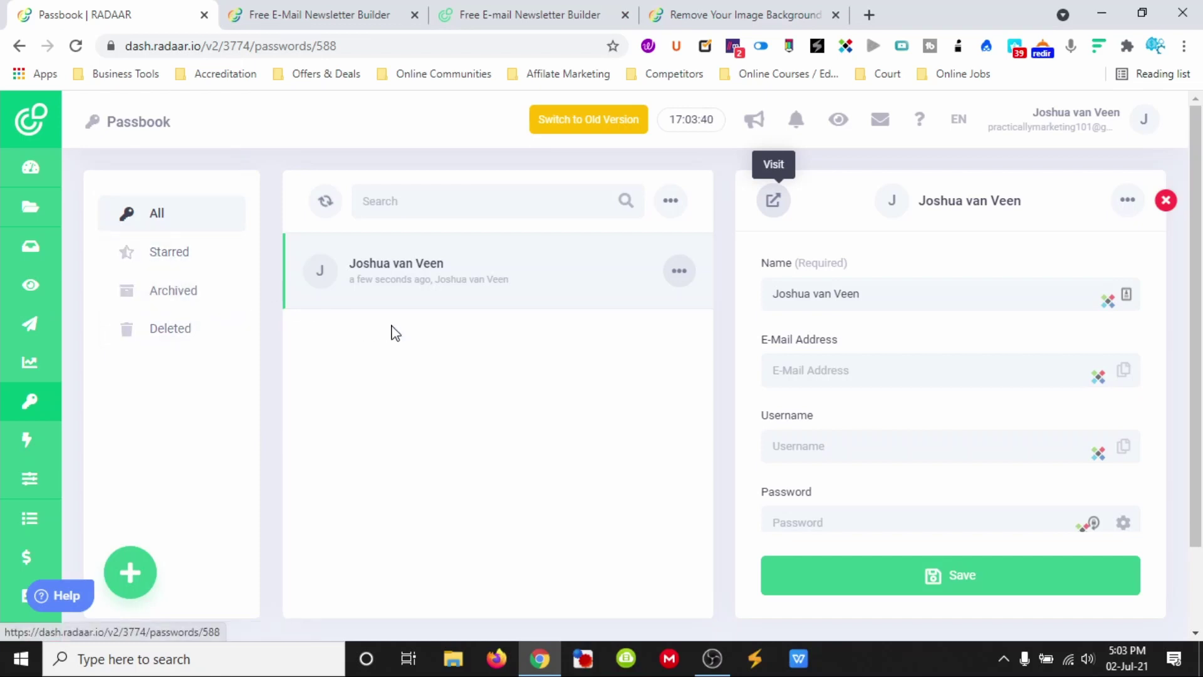
pyautogui.click(1167, 201)
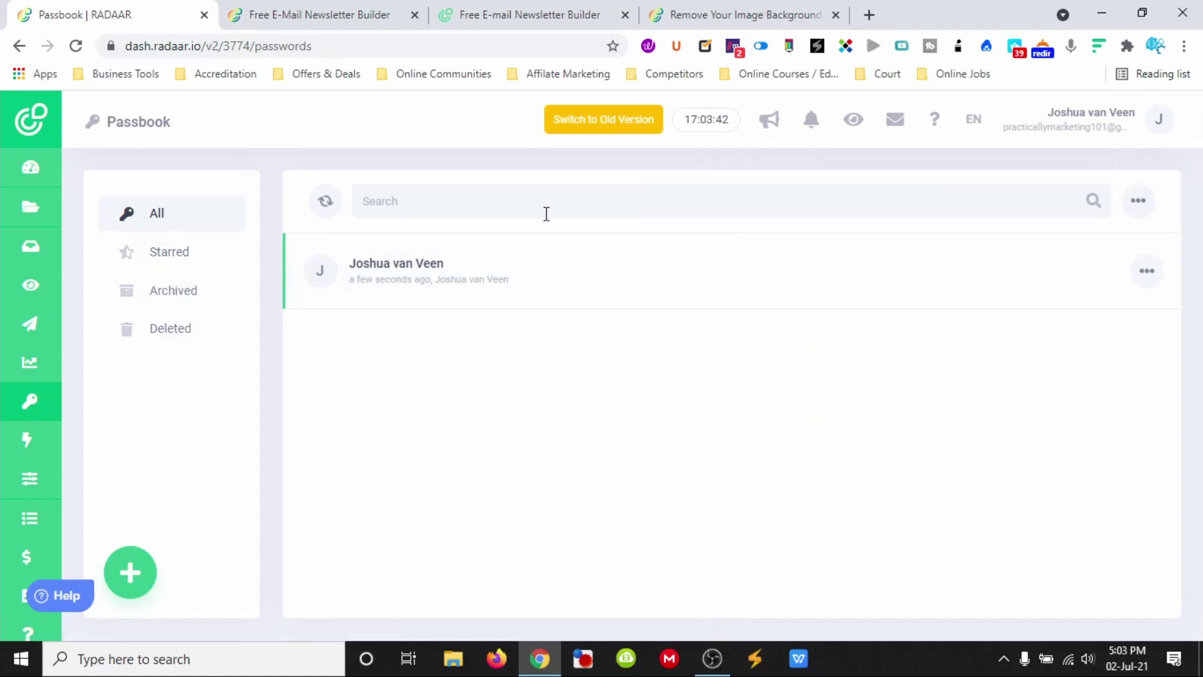
# Open the workspace's Utilities with the URL shortener
pyautogui.moveTo(38, 448)
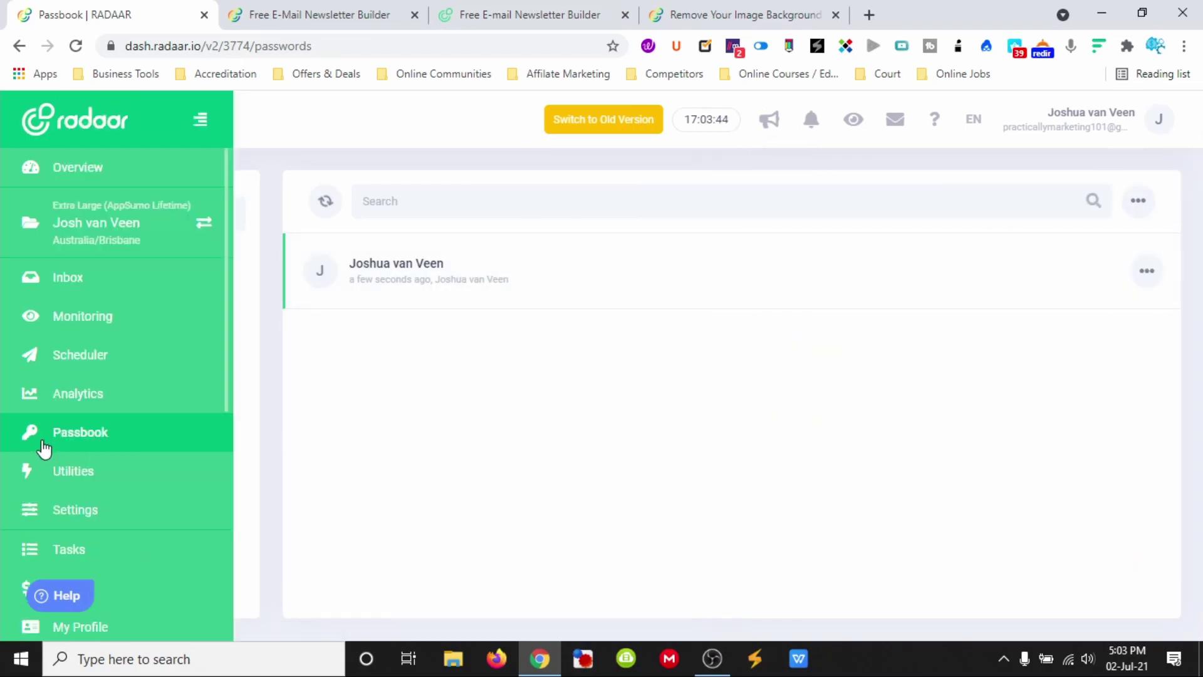
pyautogui.click(86, 477)
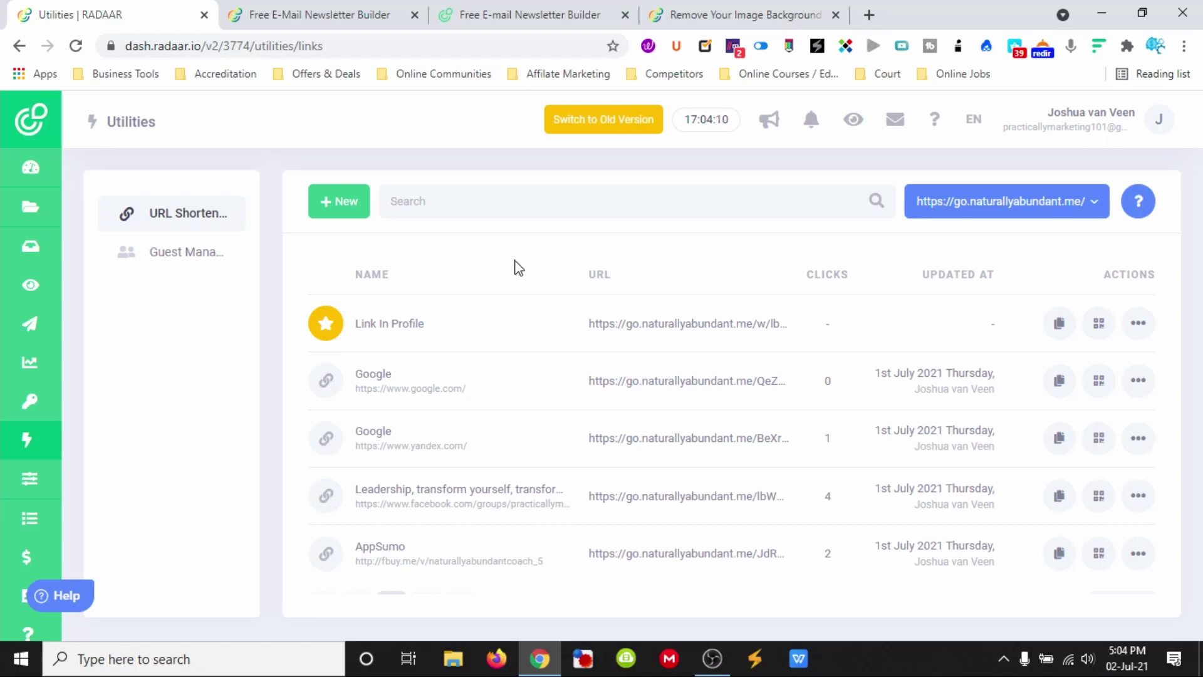
pyautogui.moveTo(44, 442)
pyautogui.click(348, 203)
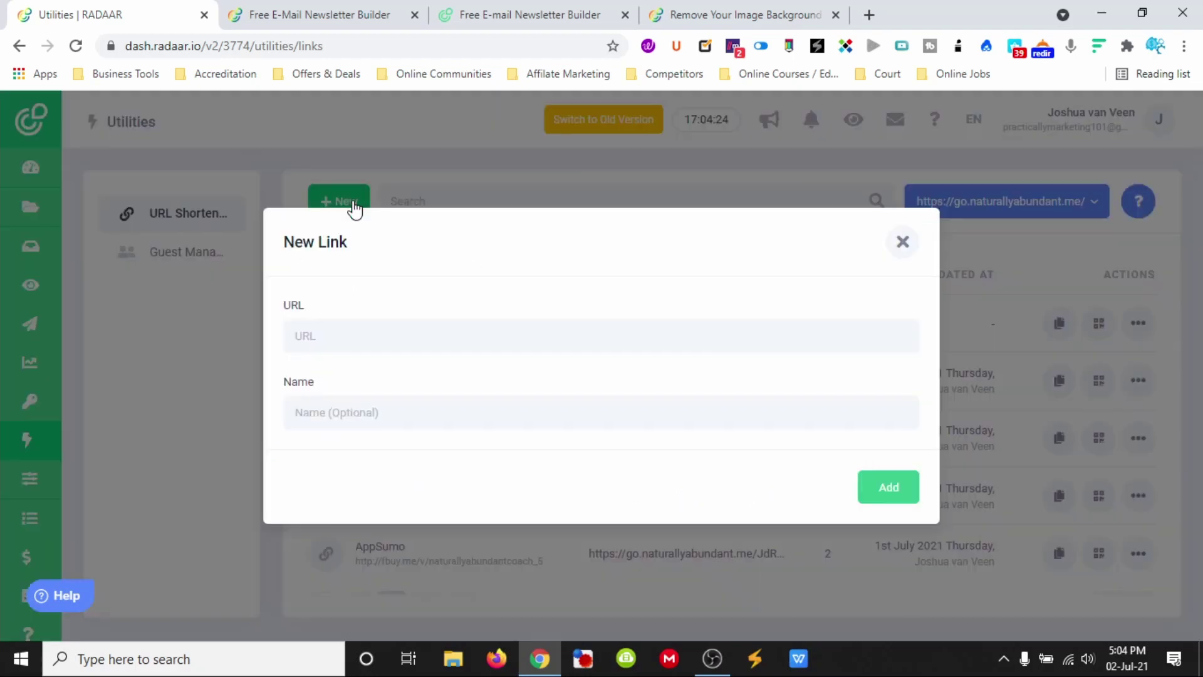
pyautogui.click(374, 339)
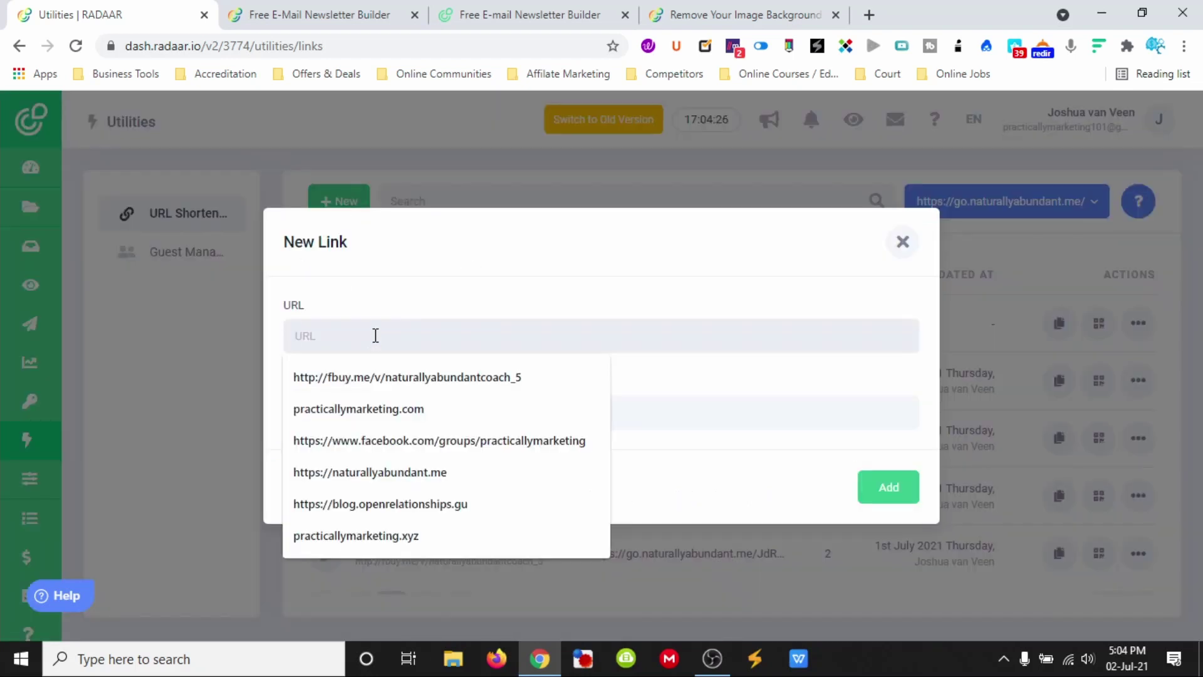
pyautogui.click(384, 414)
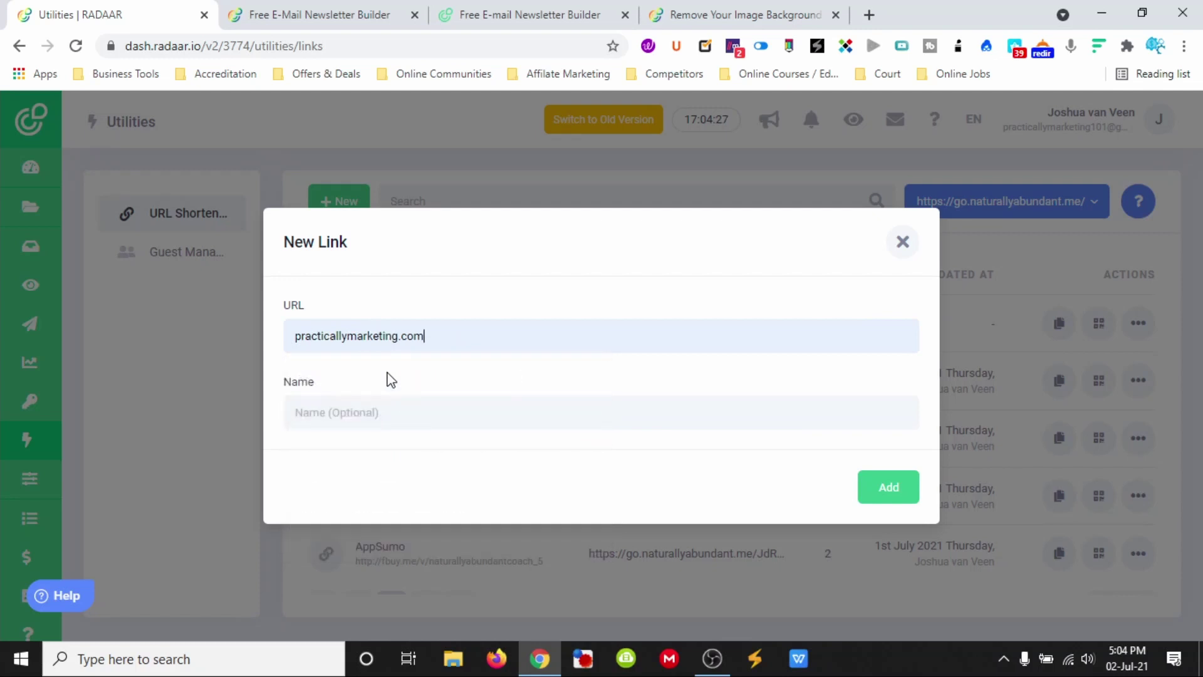
pyautogui.click(356, 414)
pyautogui.write('pra')
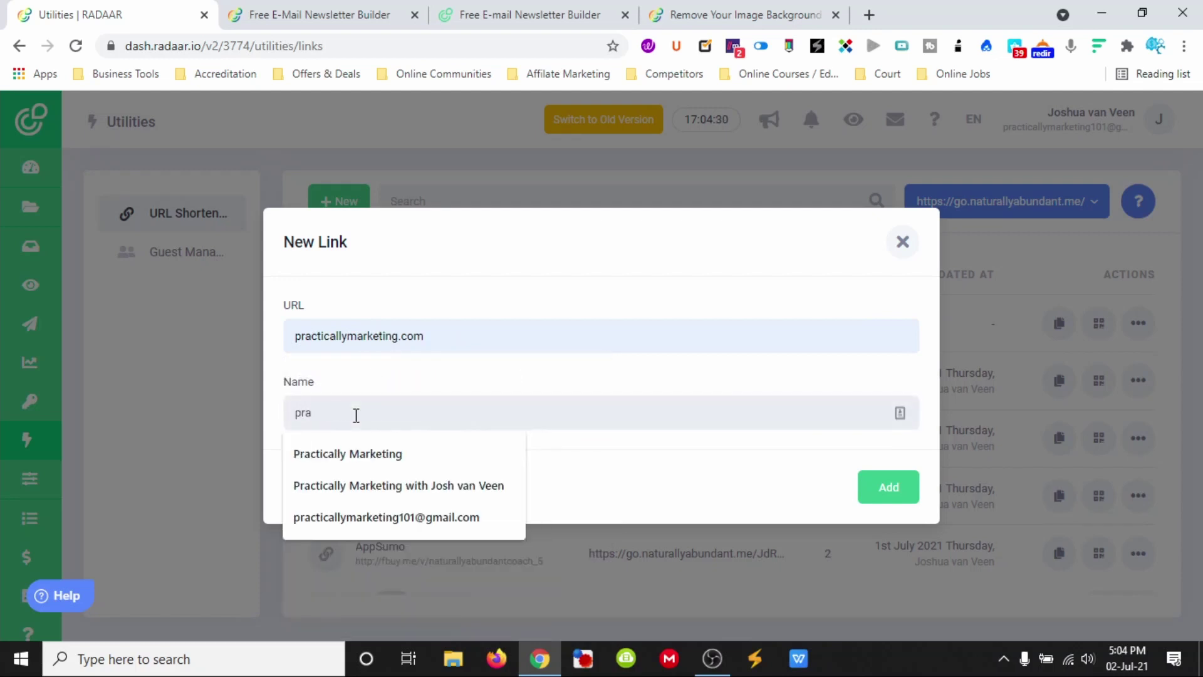
pyautogui.click(344, 452)
pyautogui.click(874, 488)
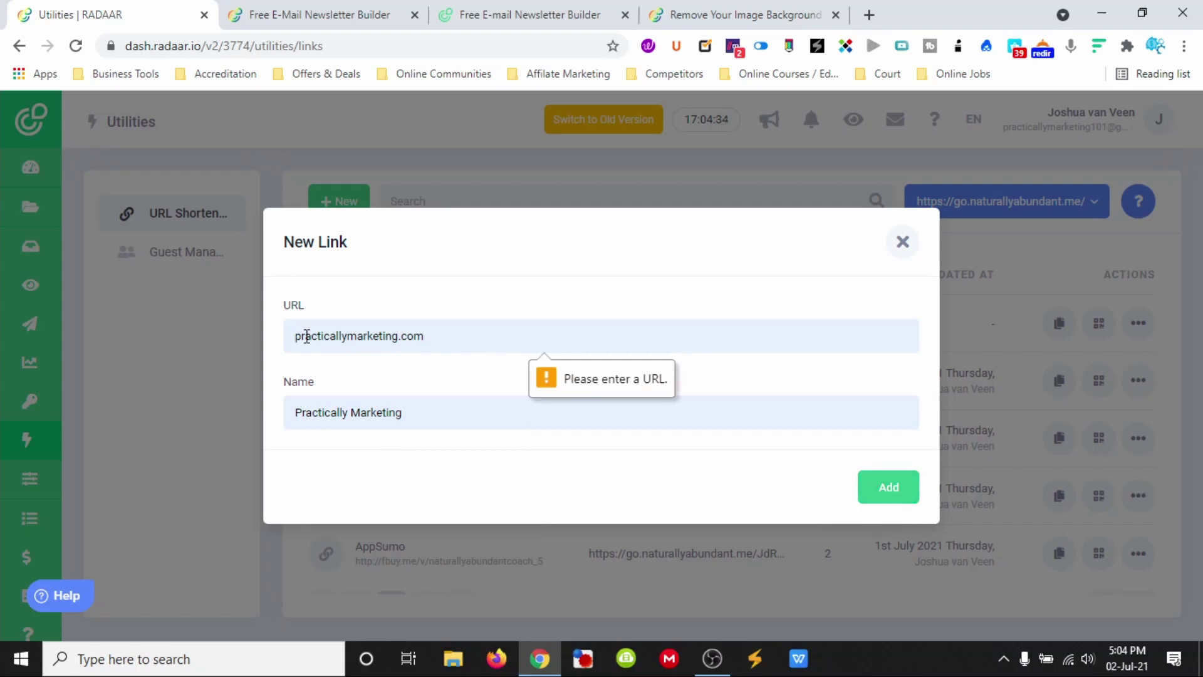
pyautogui.write('https:/')
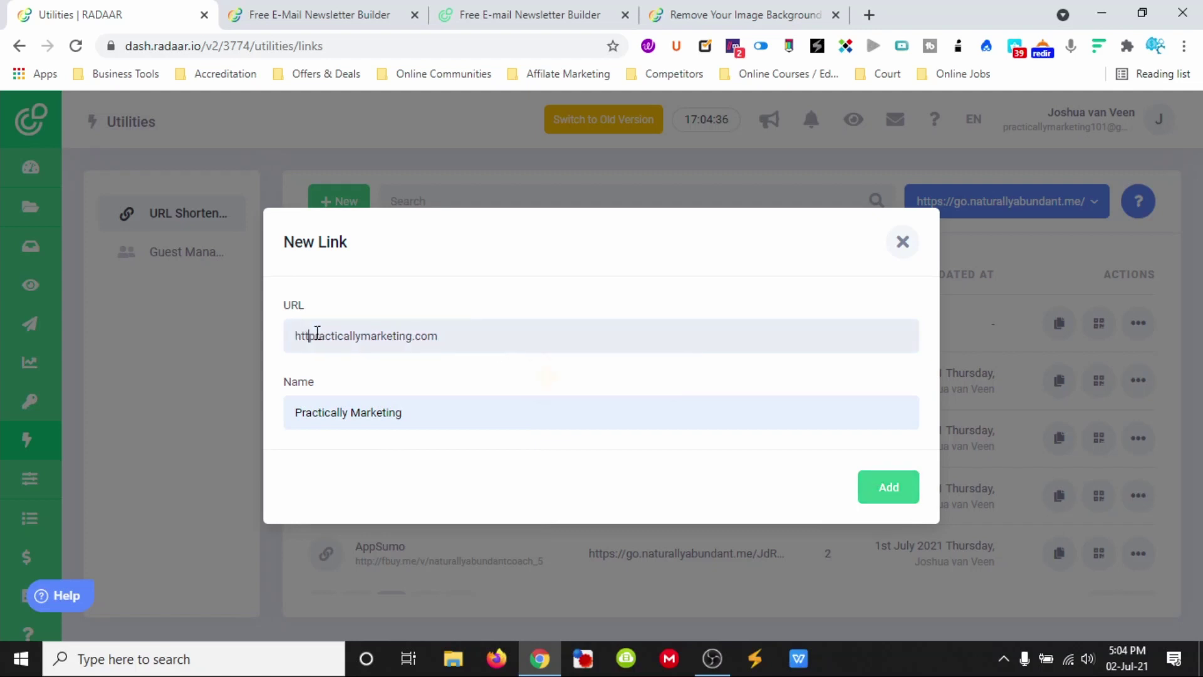
pyautogui.write('/')
pyautogui.press('Return')
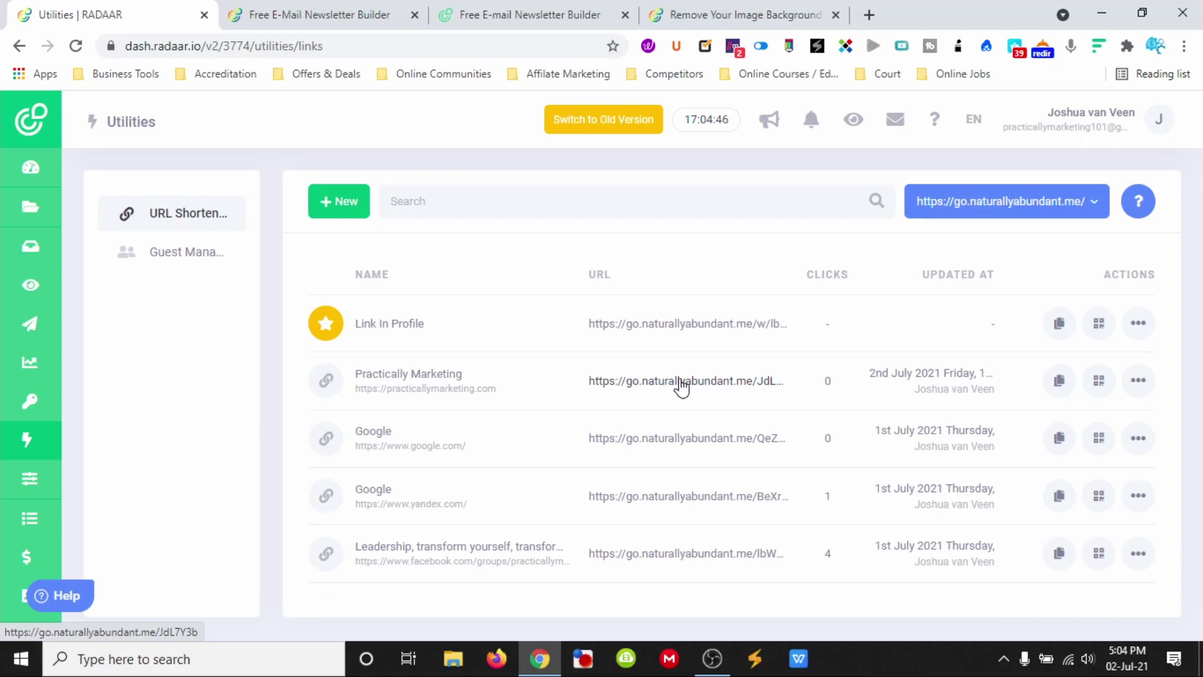
pyautogui.click(1011, 205)
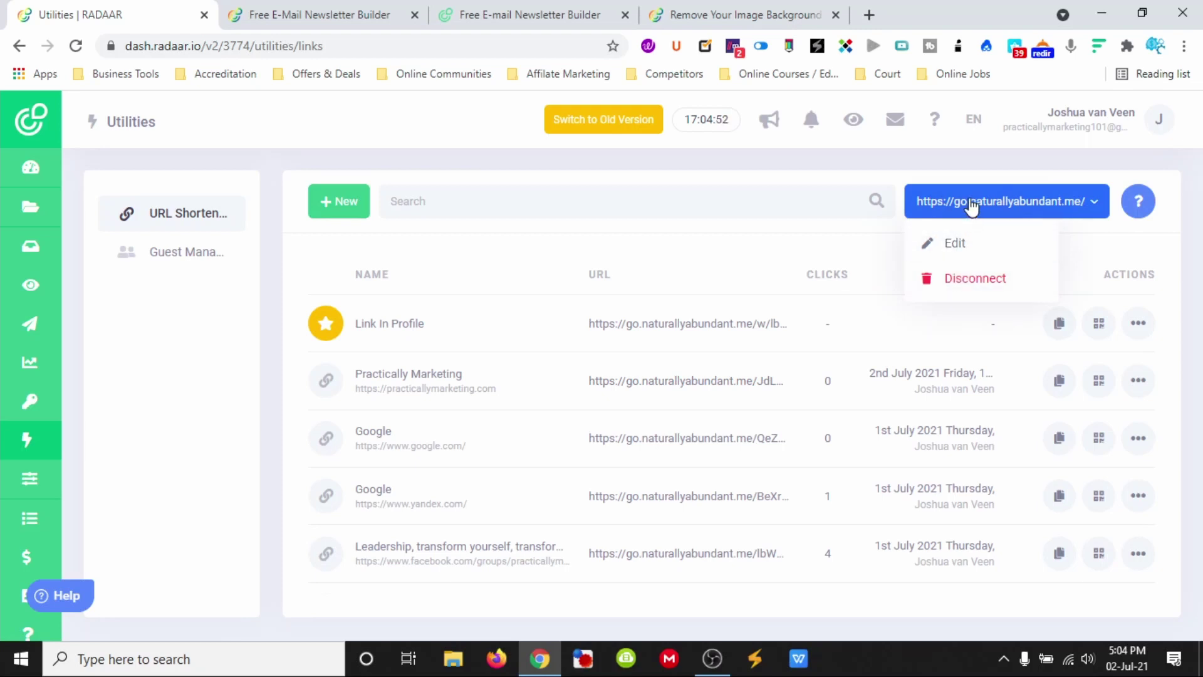
pyautogui.click(779, 195)
pyautogui.click(846, 245)
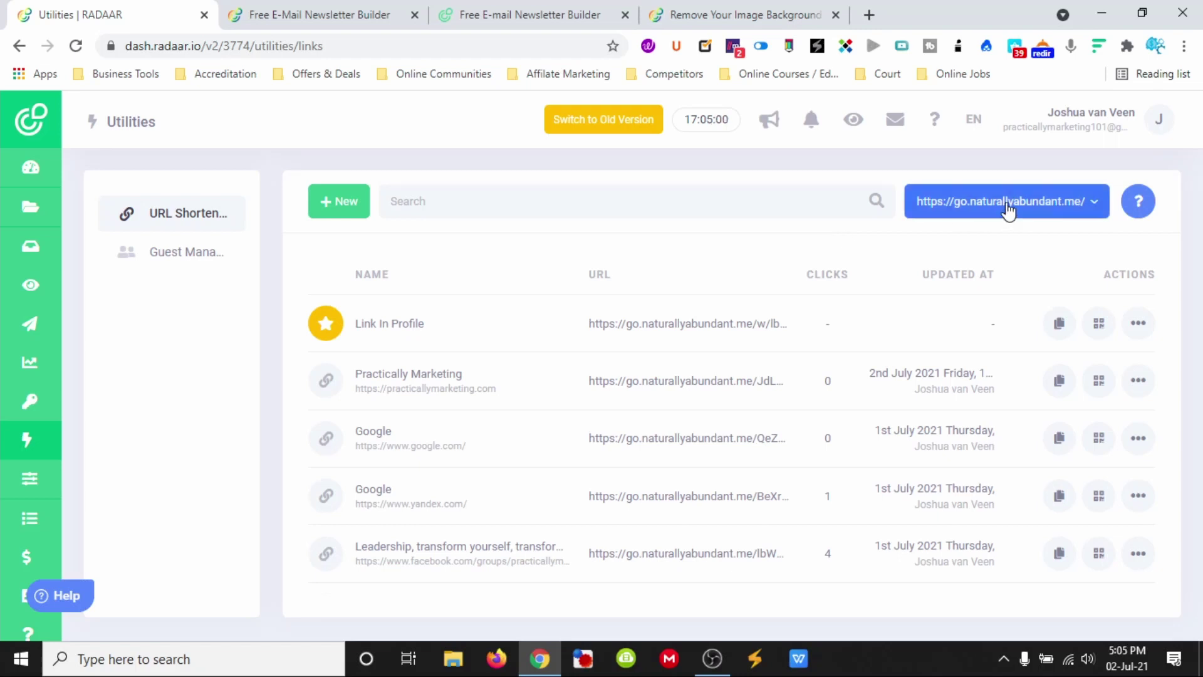
pyautogui.click(1137, 201)
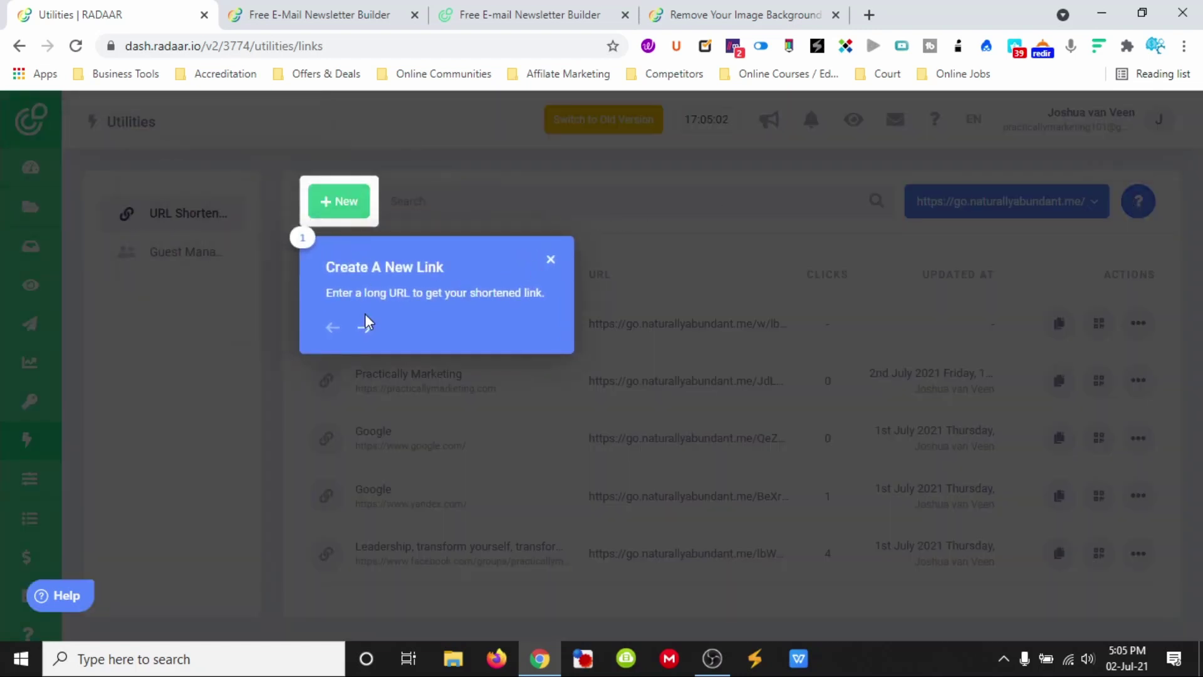
pyautogui.click(549, 263)
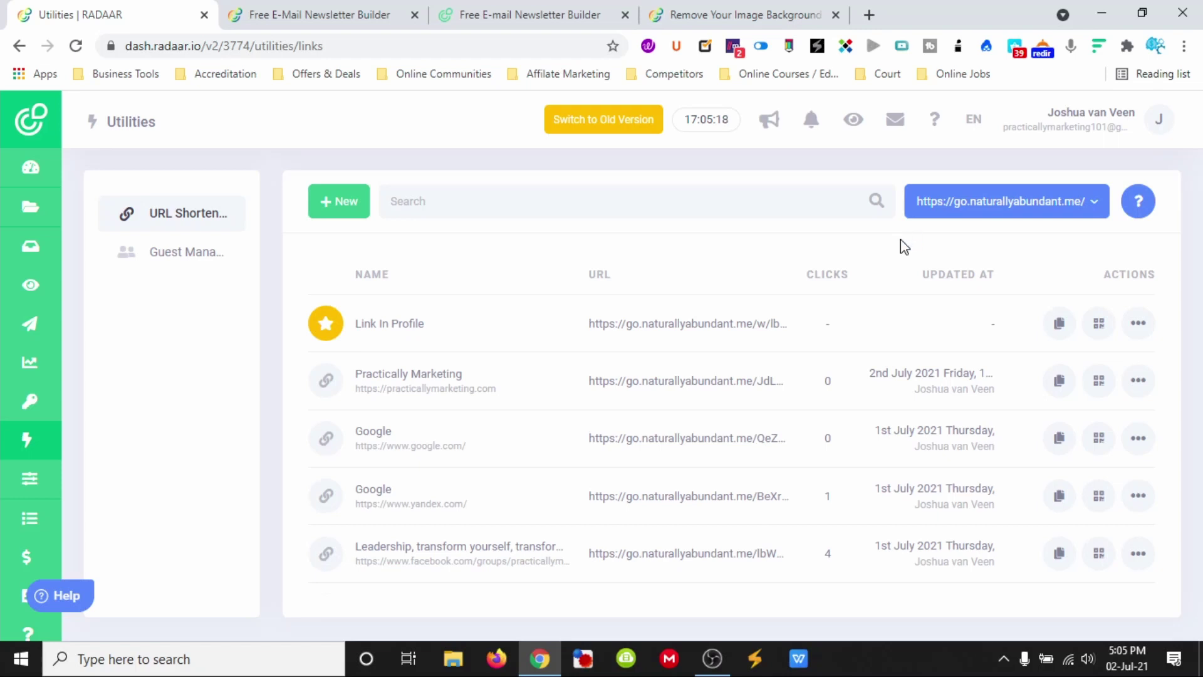
# View the workspace's Guest Management list in Utilities and highlight the listed guest's e-mail address
pyautogui.click(170, 257)
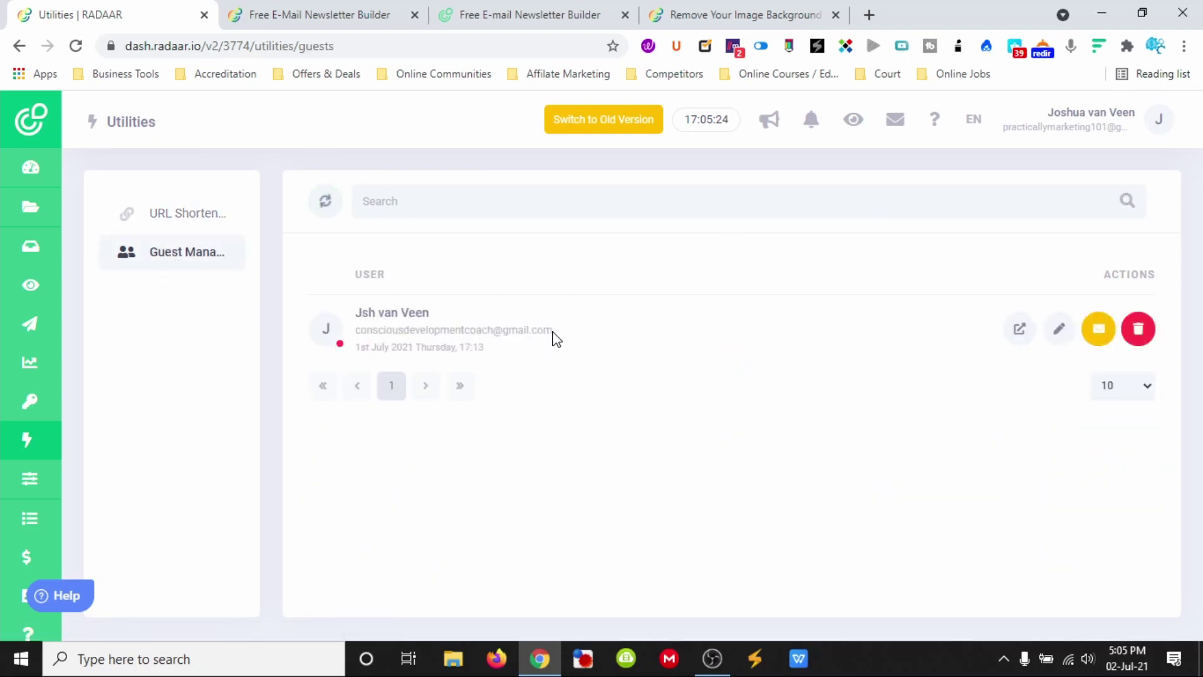
pyautogui.moveTo(552, 330); pyautogui.dragTo(359, 331)
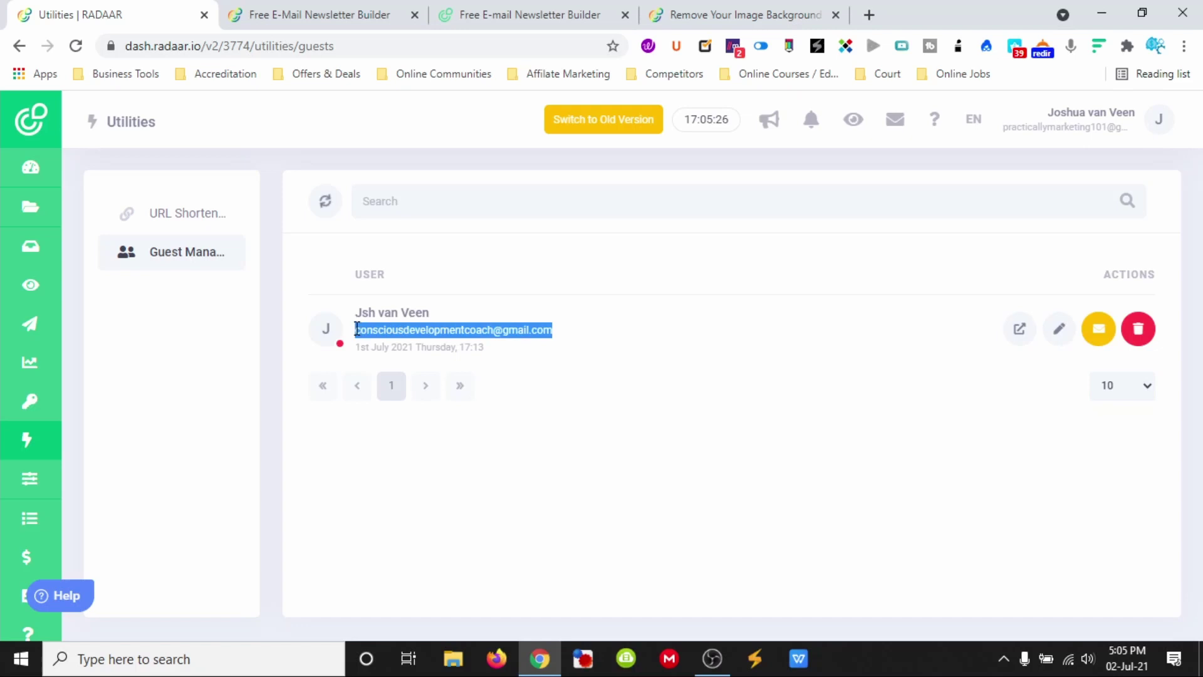
pyautogui.click(462, 349)
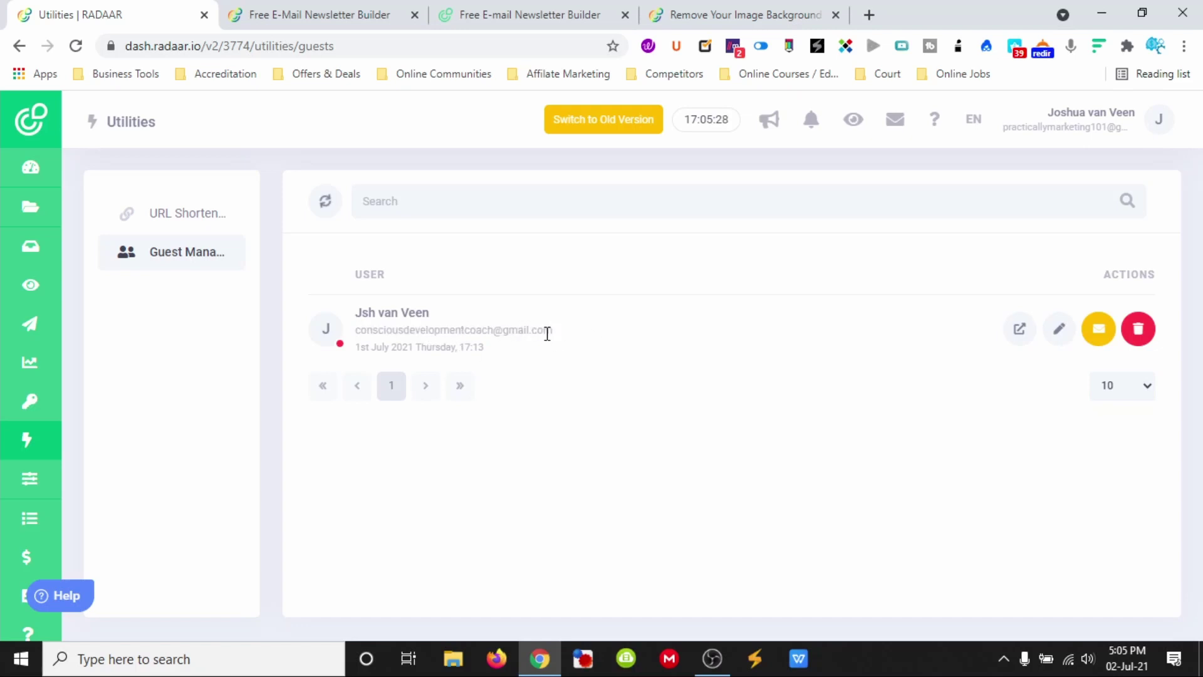
pyautogui.moveTo(554, 330); pyautogui.dragTo(359, 330)
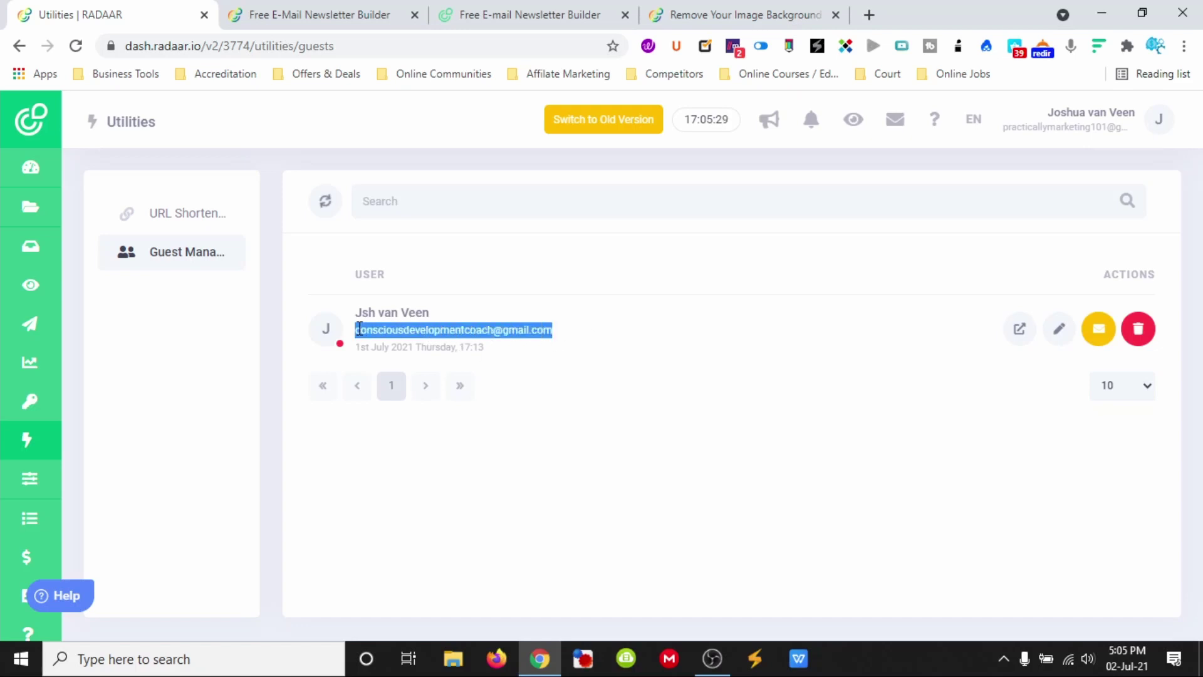
pyautogui.click(611, 335)
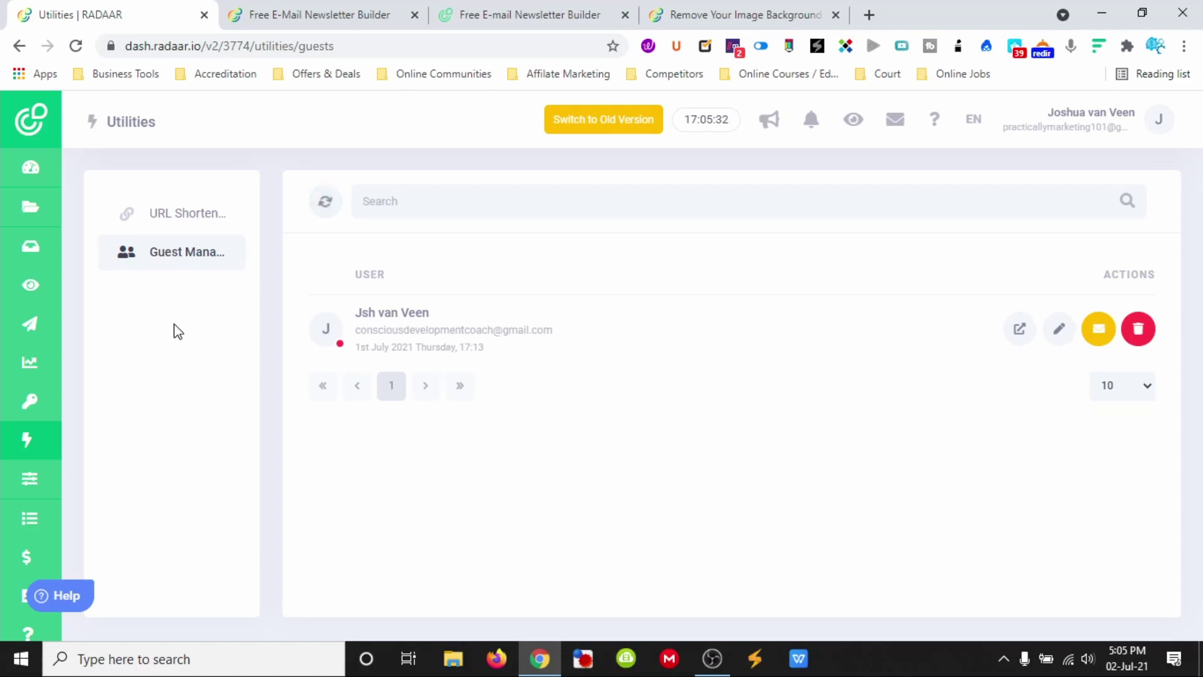
# Open the Permissions page of the workspace settings and dismiss the Read Me First notice about inviting teammates
pyautogui.moveTo(43, 500)
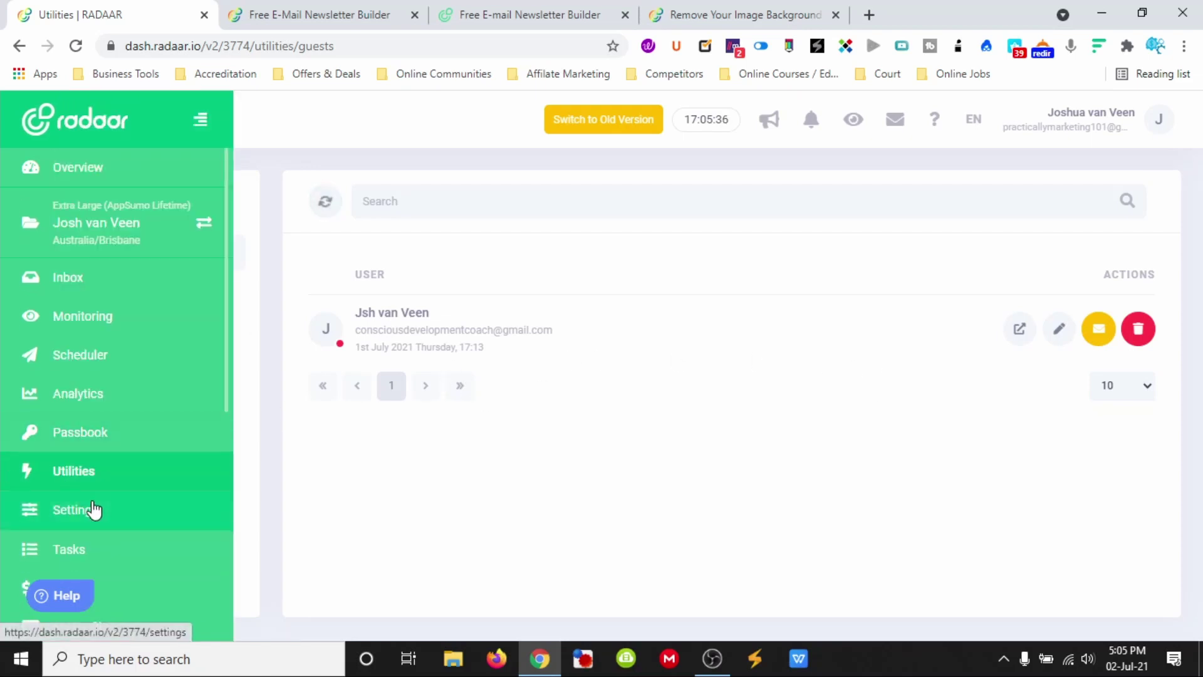
pyautogui.click(93, 510)
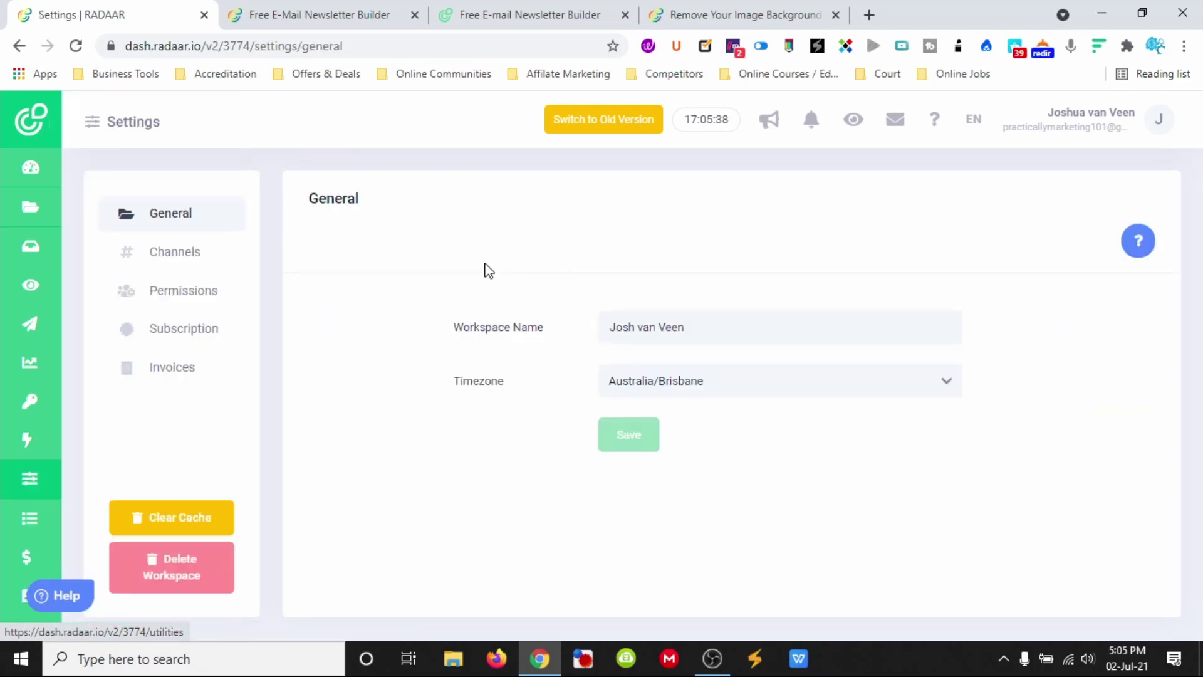
pyautogui.click(182, 292)
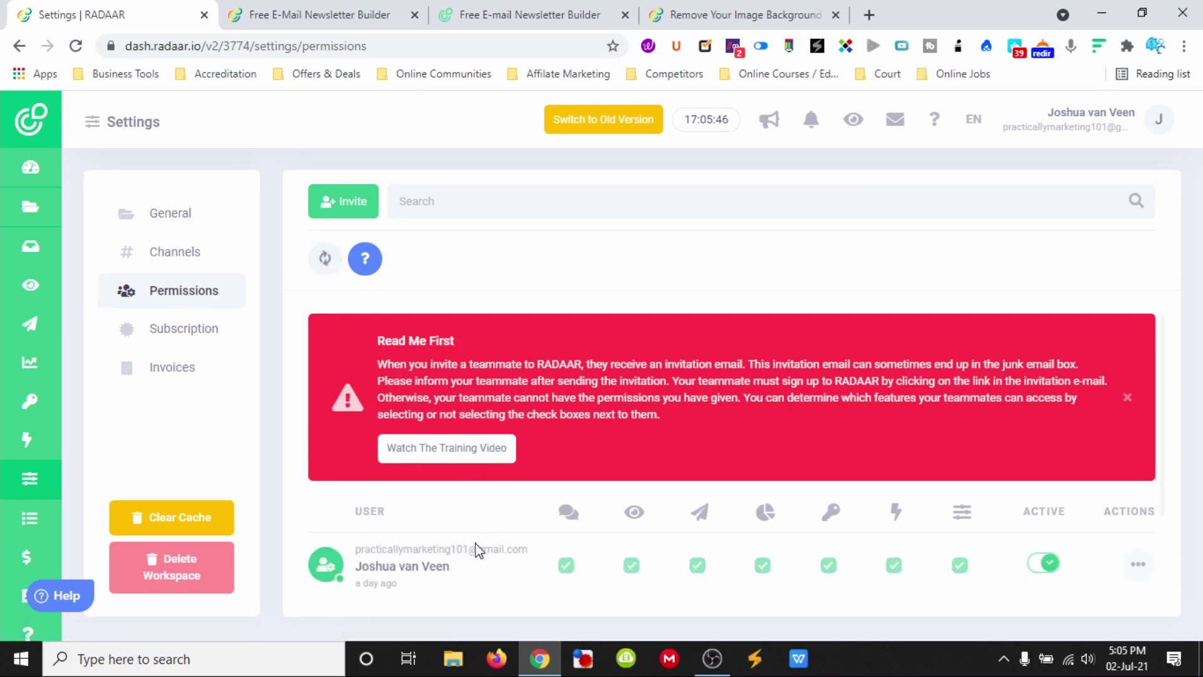
pyautogui.scroll(-1, 476, 550)
pyautogui.scroll(1, 417, 513)
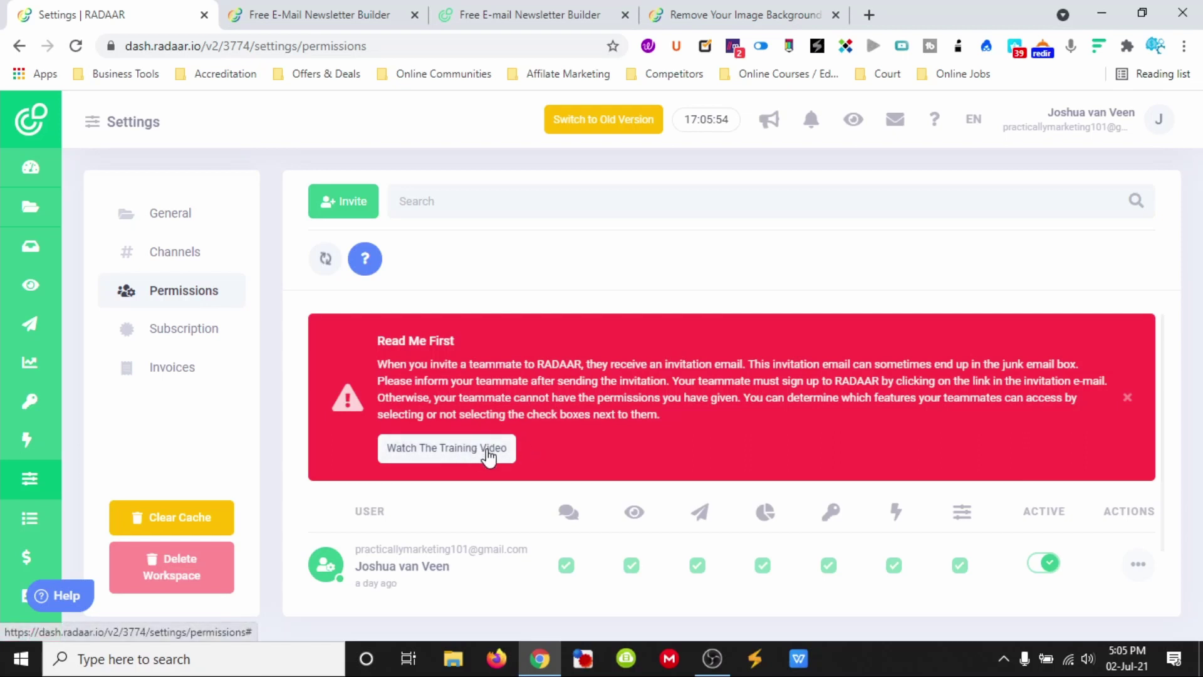
pyautogui.click(1127, 397)
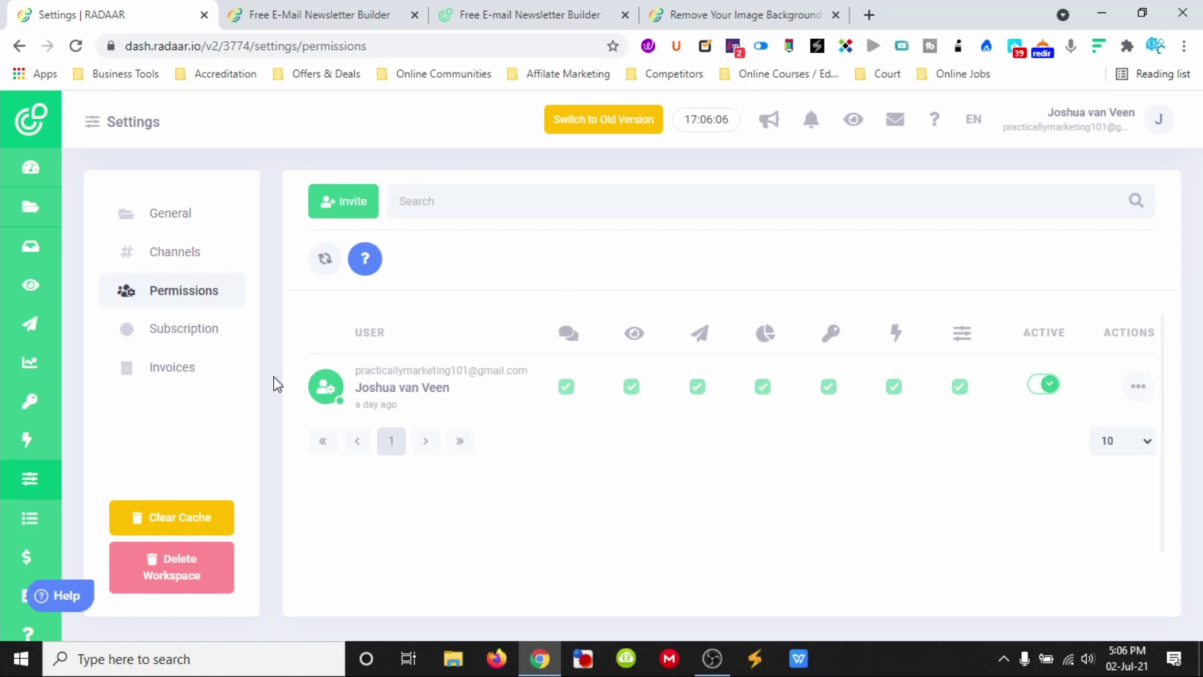
# Review the workspace's subscription plan limits and its invoices in the settings
pyautogui.click(200, 329)
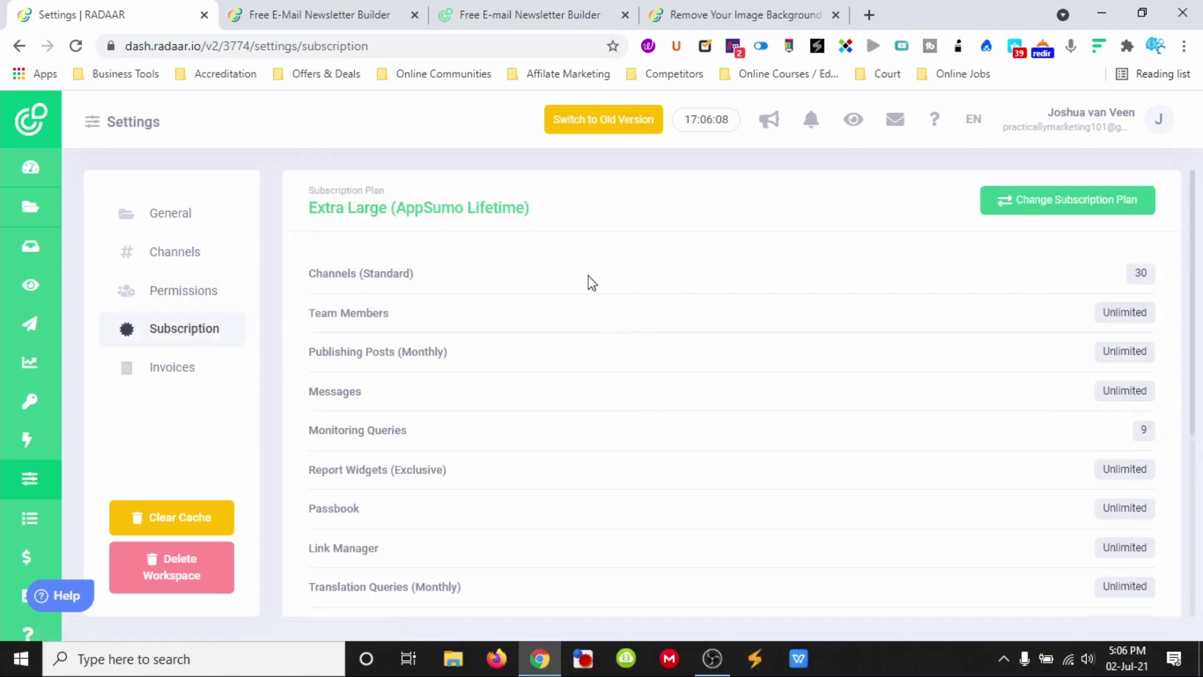
pyautogui.scroll(-2, 501, 301)
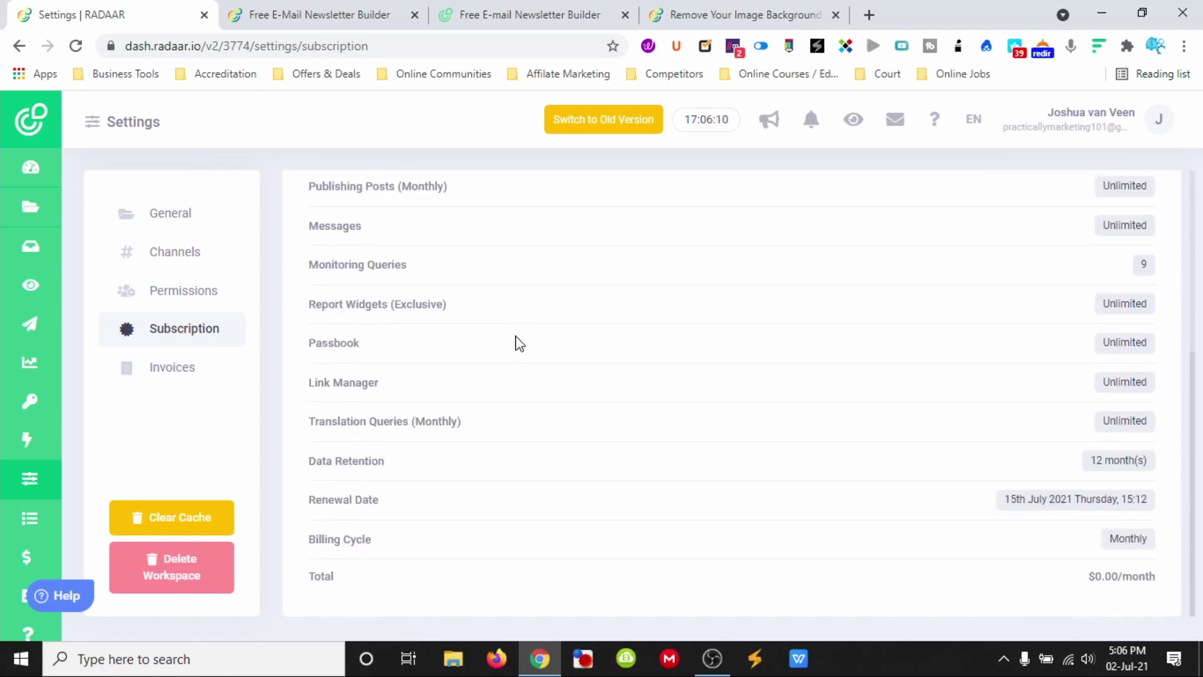
pyautogui.scroll(3, 627, 388)
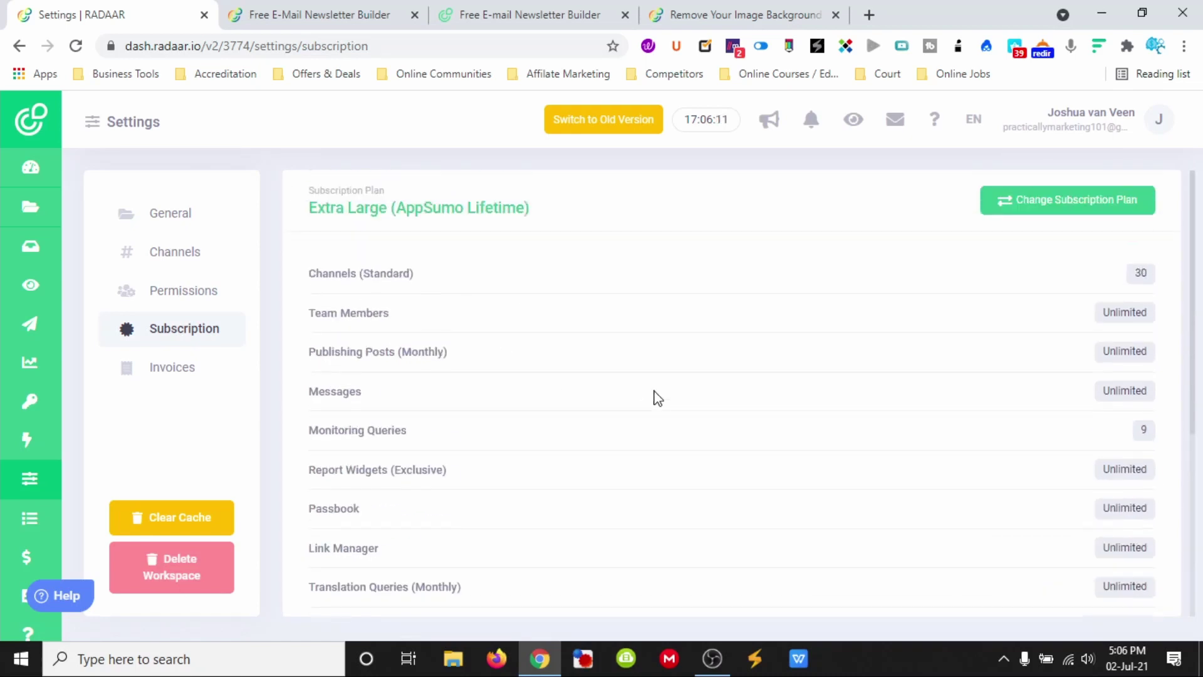
pyautogui.click(174, 371)
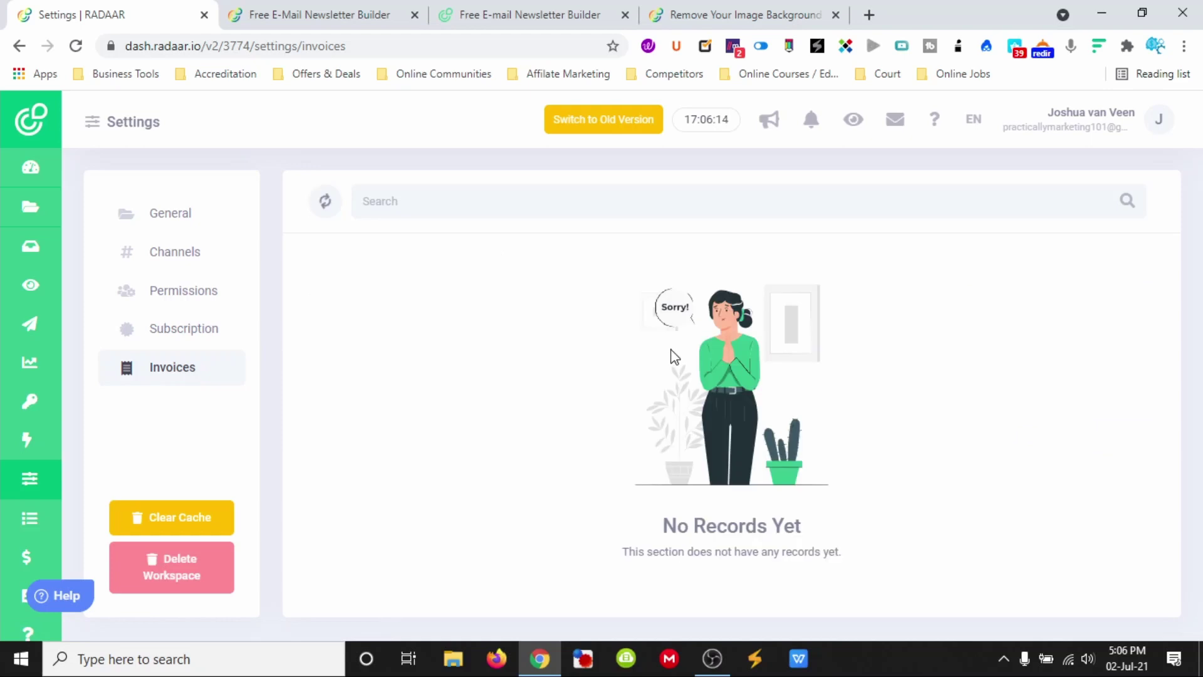
# Open the Tasks board and add a card titled Schedule post to the To Do list
pyautogui.moveTo(70, 527)
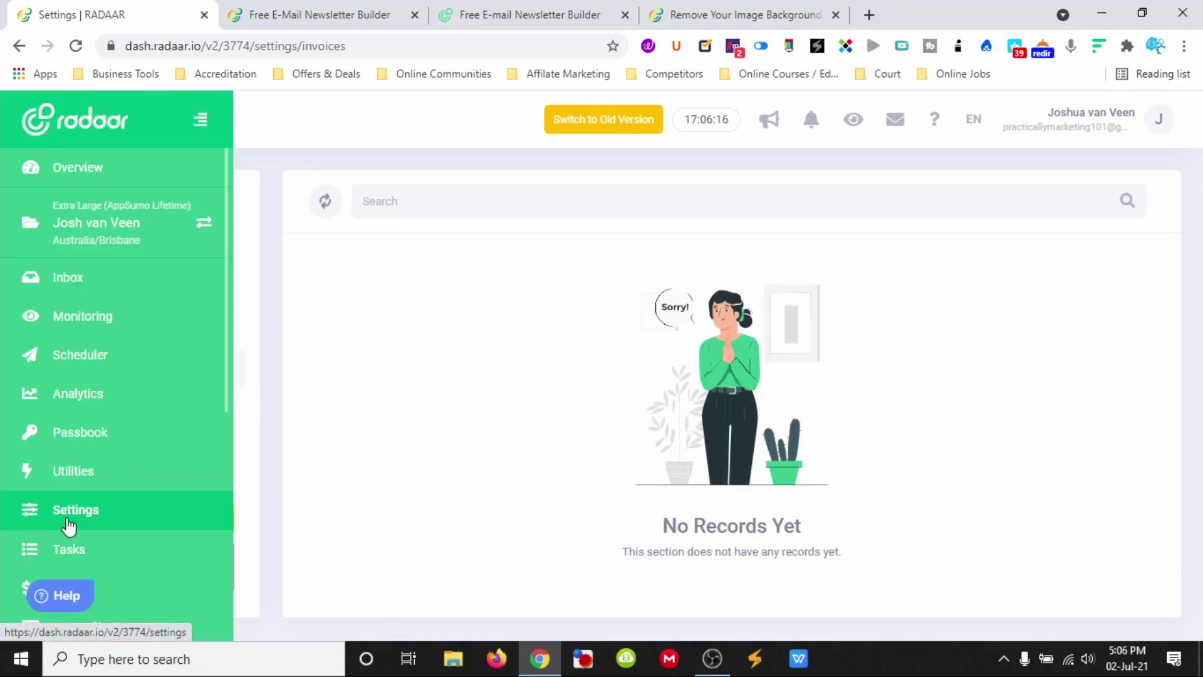
pyautogui.click(76, 550)
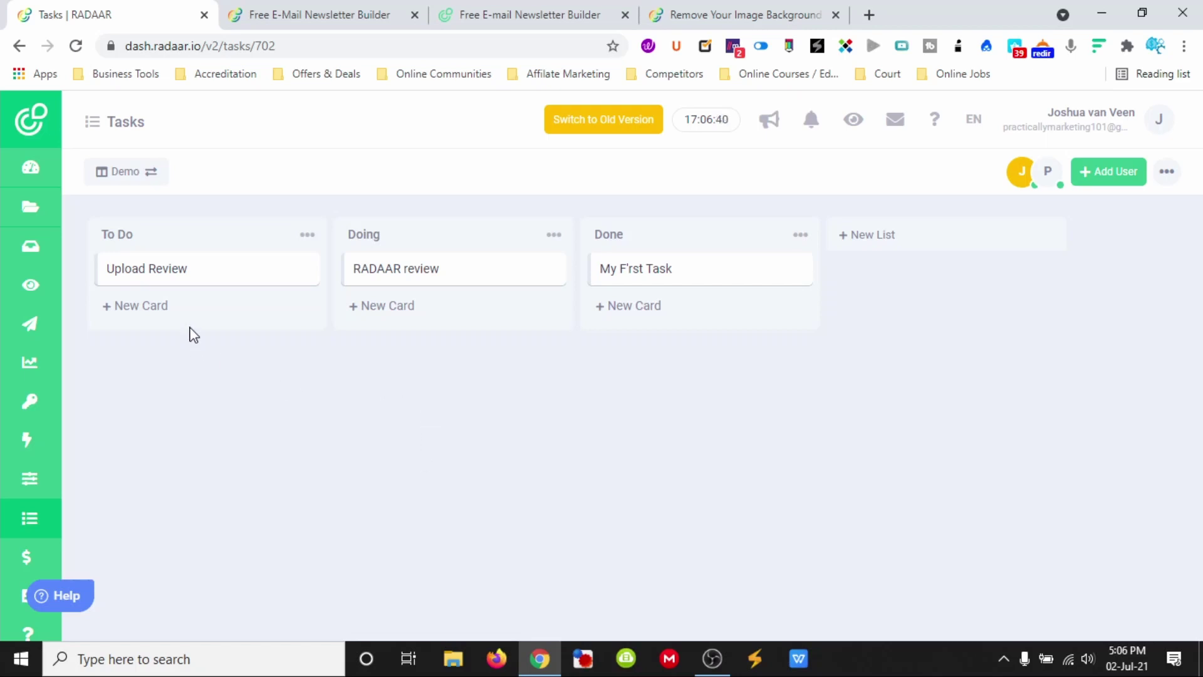
pyautogui.click(162, 308)
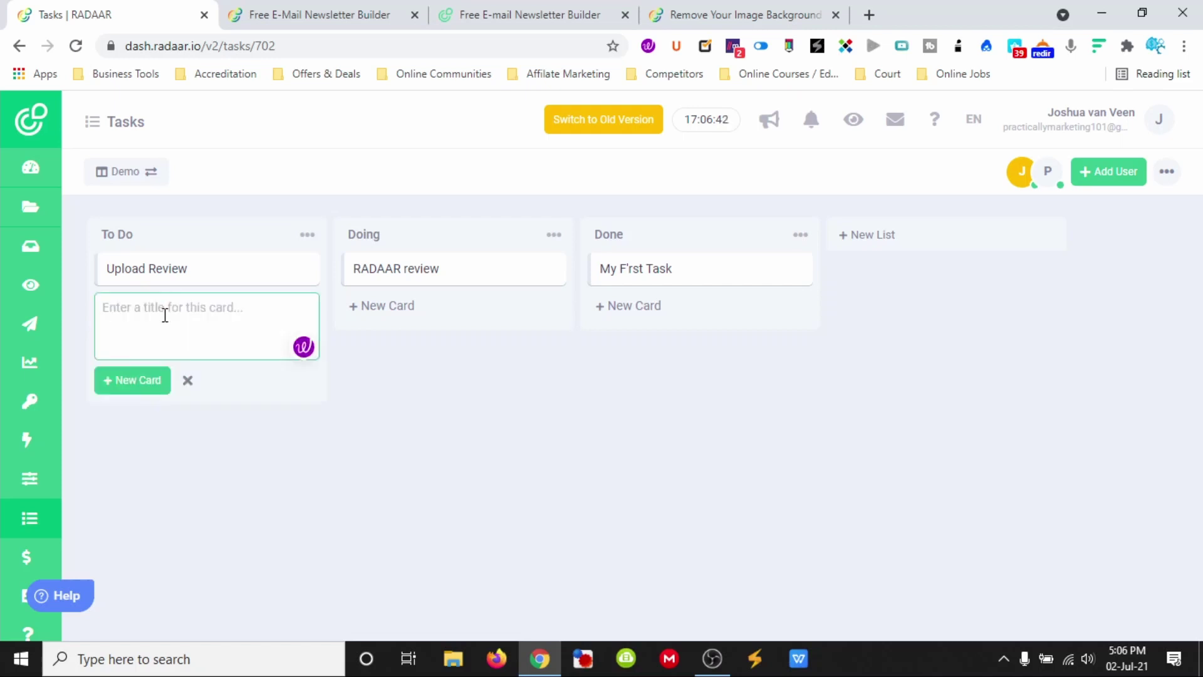
pyautogui.write('Schedule post')
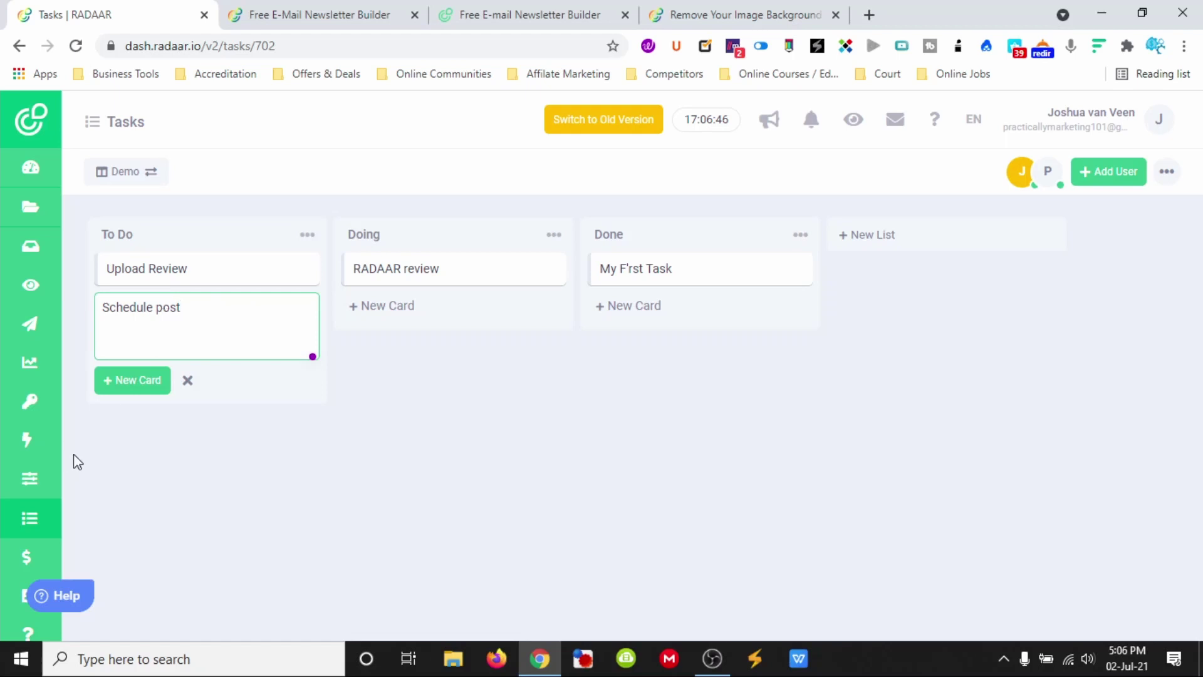
pyautogui.click(132, 381)
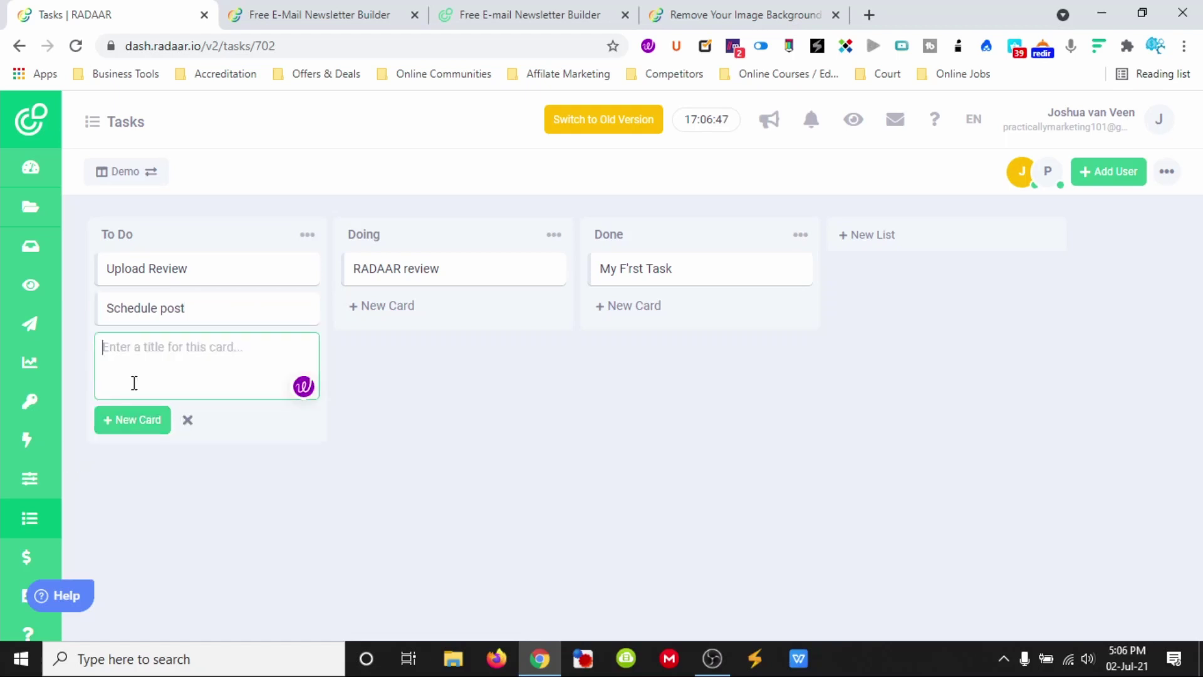
pyautogui.click(190, 421)
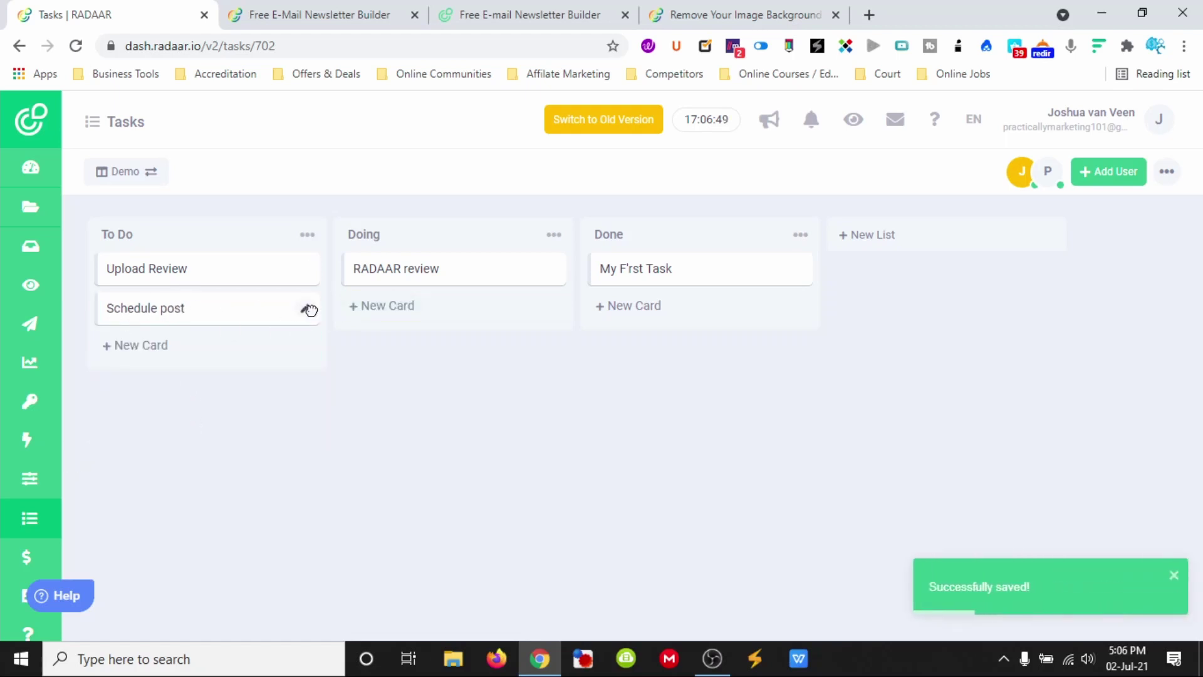
# Move the Schedule post card to the Doing list and the RADAAR review card to the Done list
pyautogui.moveTo(310, 310); pyautogui.dragTo(693, 266)
pyautogui.moveTo(660, 317); pyautogui.dragTo(929, 290)
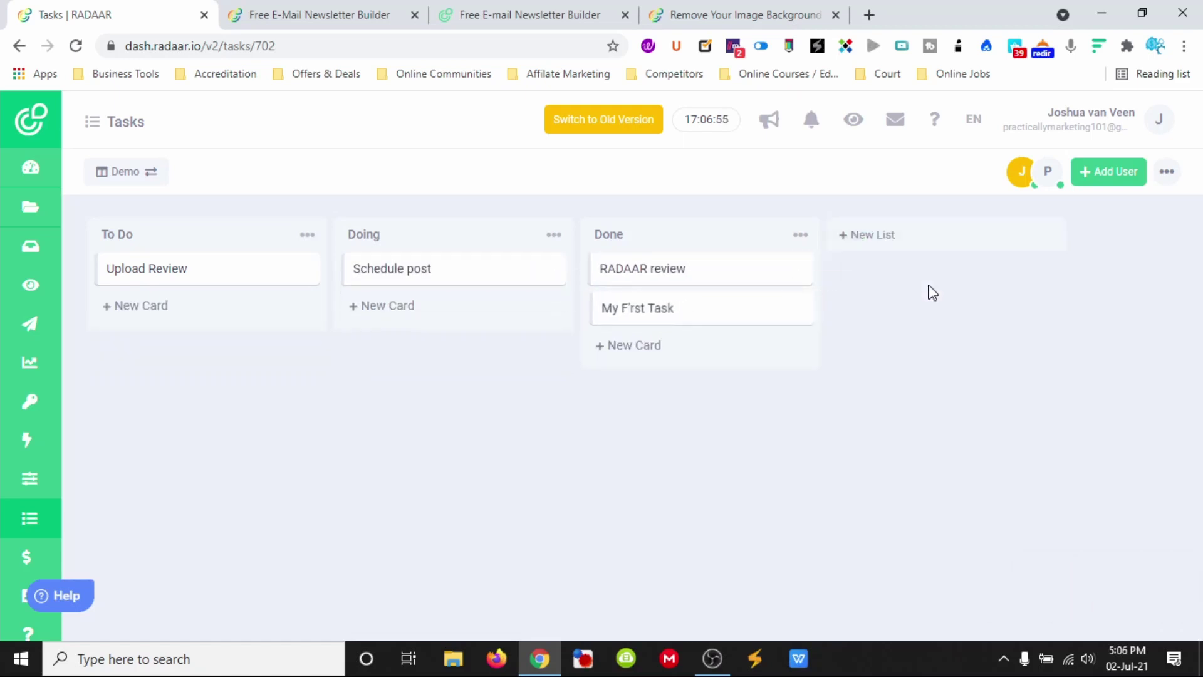
# Add a new list titled Feedback to the Demo task board
pyautogui.click(895, 237)
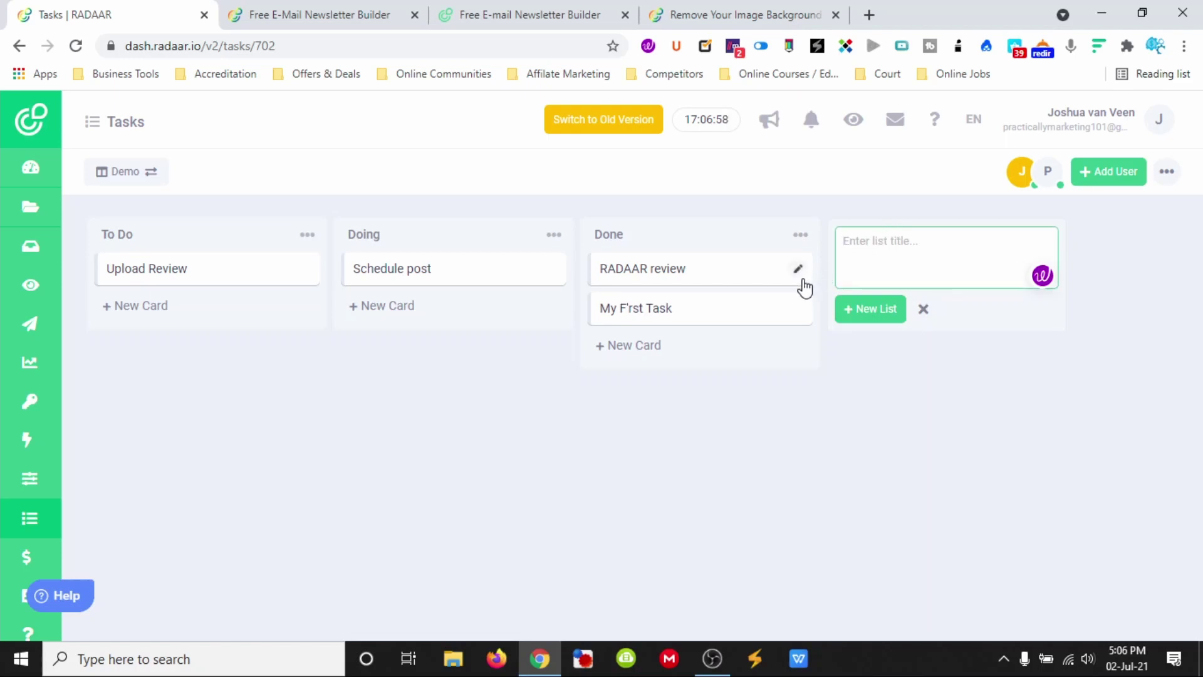
pyautogui.write('Feedback')
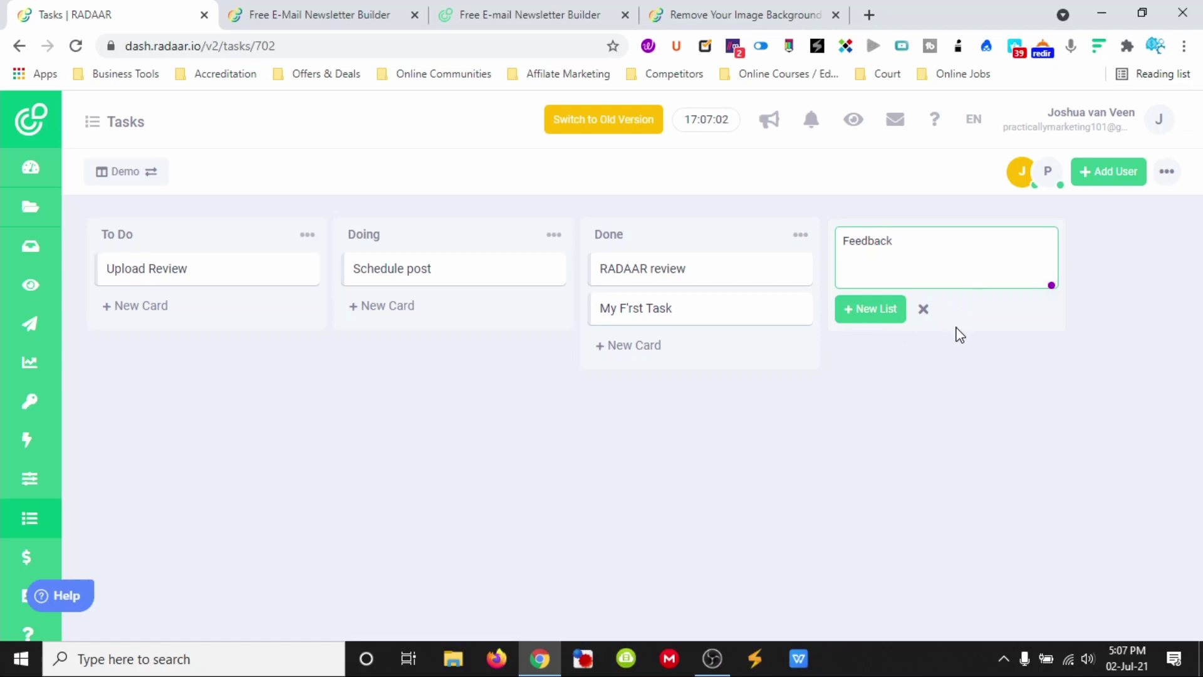
pyautogui.press('Return')
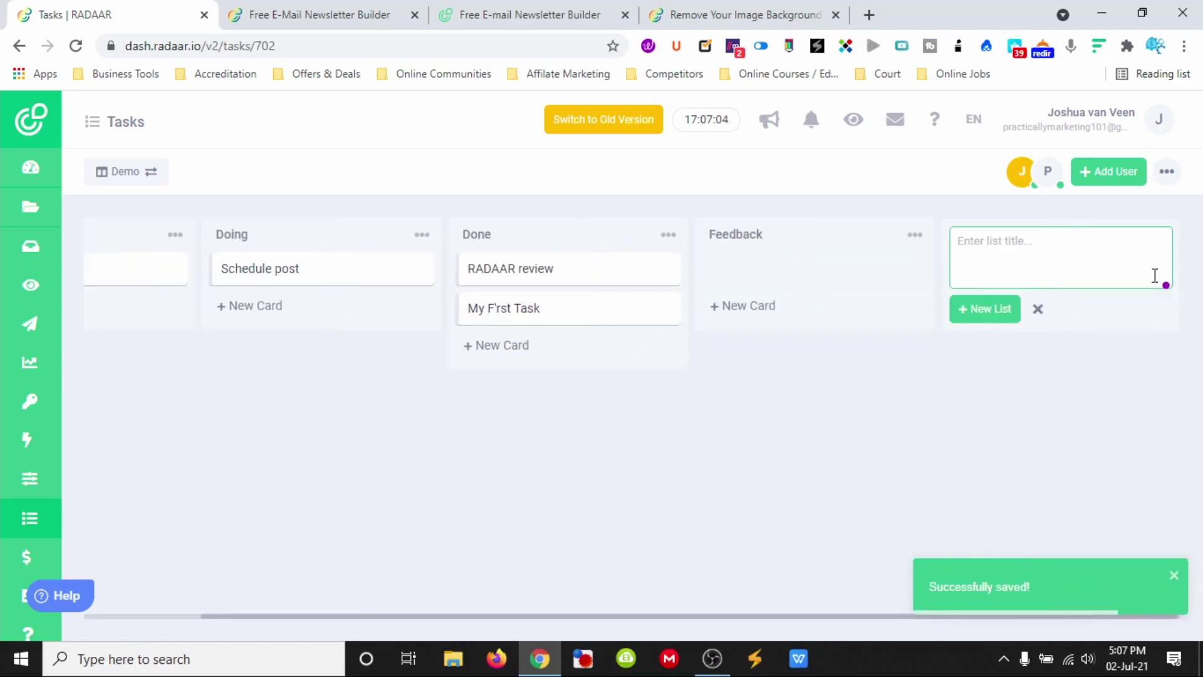
pyautogui.click(1038, 310)
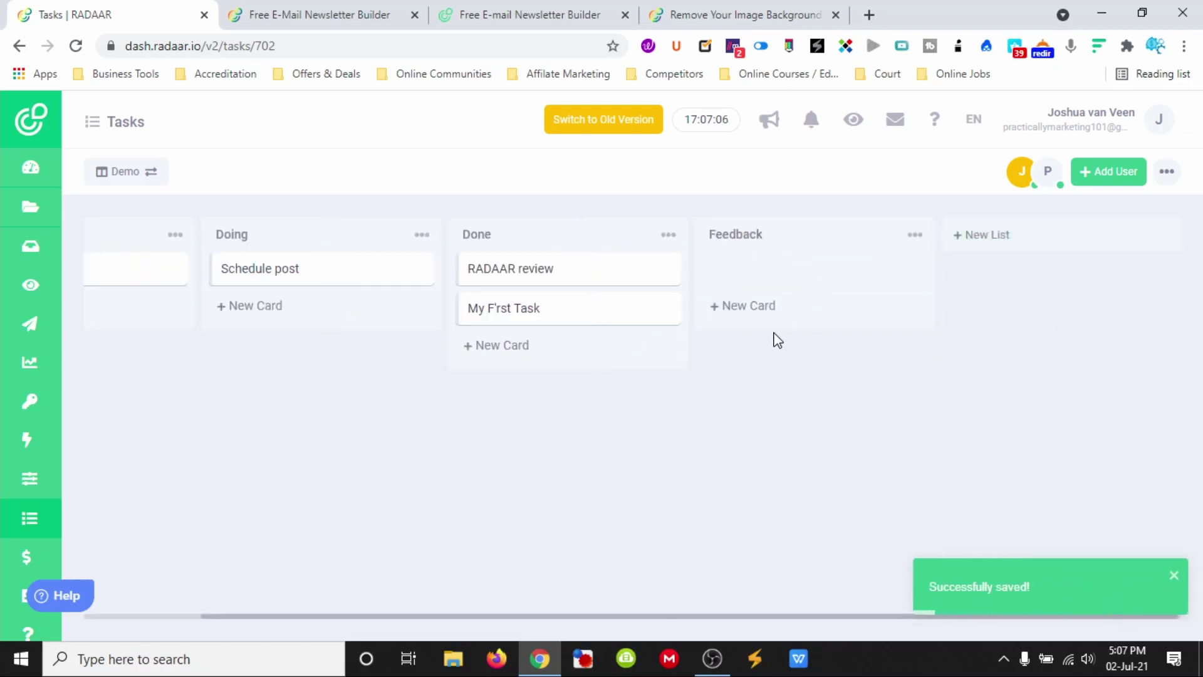
# Delete the Feedback list from the task board
pyautogui.click(915, 236)
pyautogui.click(953, 335)
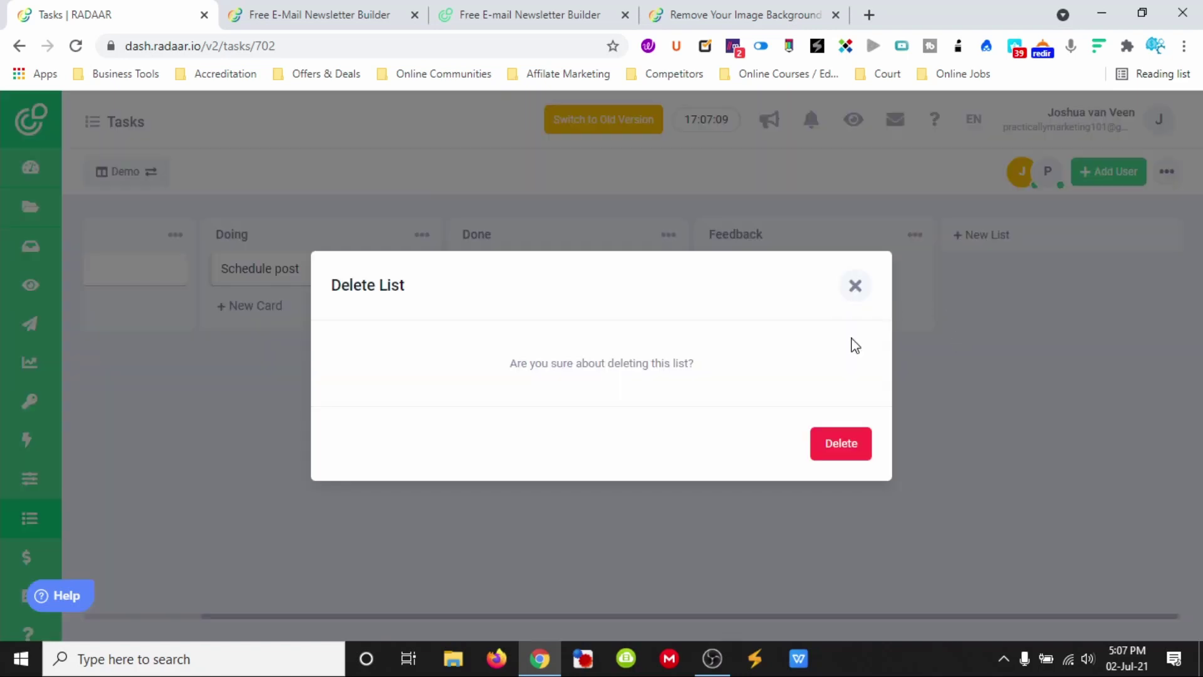
pyautogui.click(840, 443)
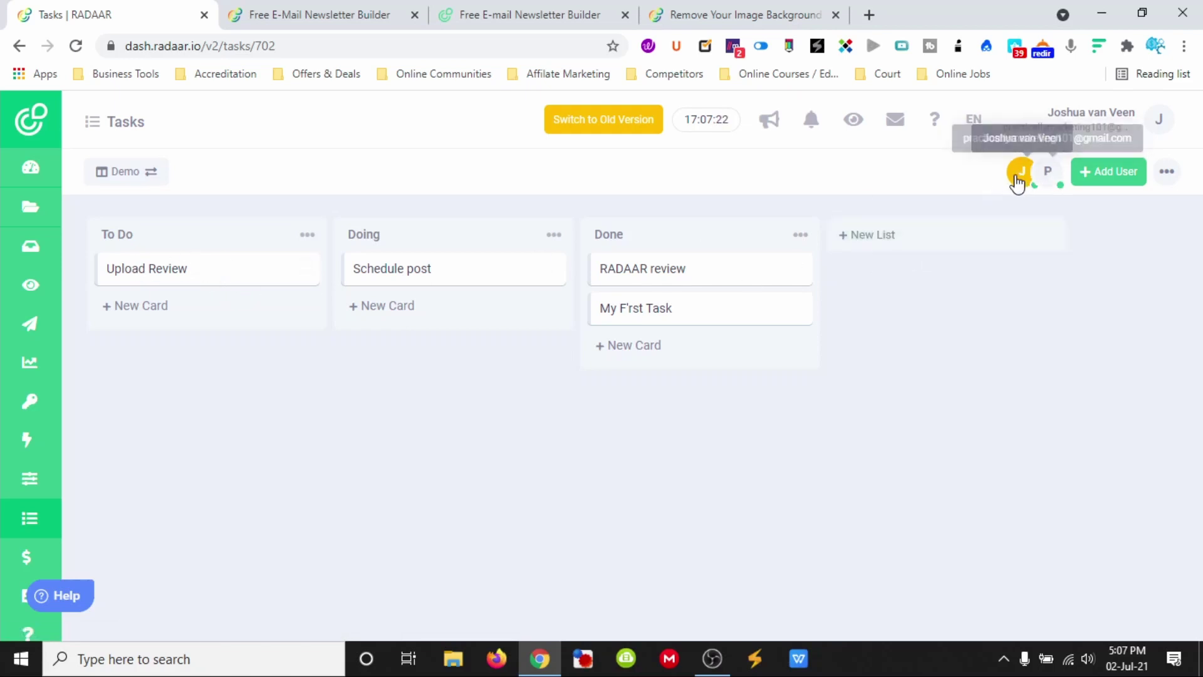
# View the form for inviting a teammate to the task board and close it without sending an invitation
pyautogui.click(1128, 180)
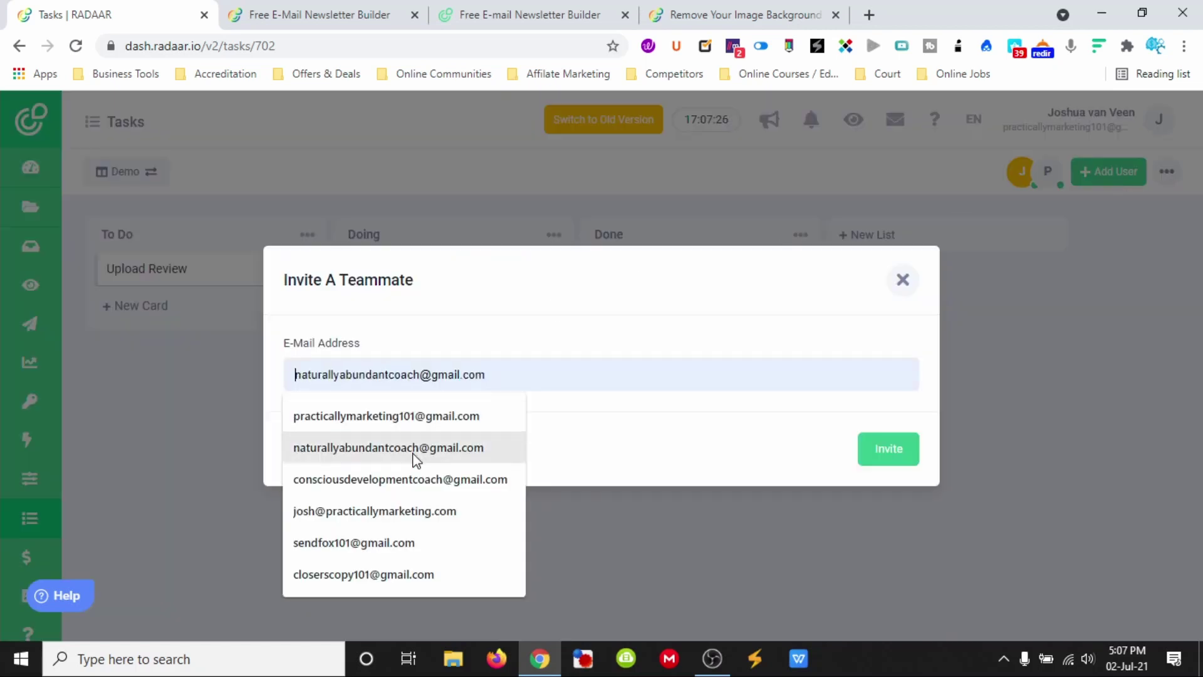
pyautogui.click(903, 281)
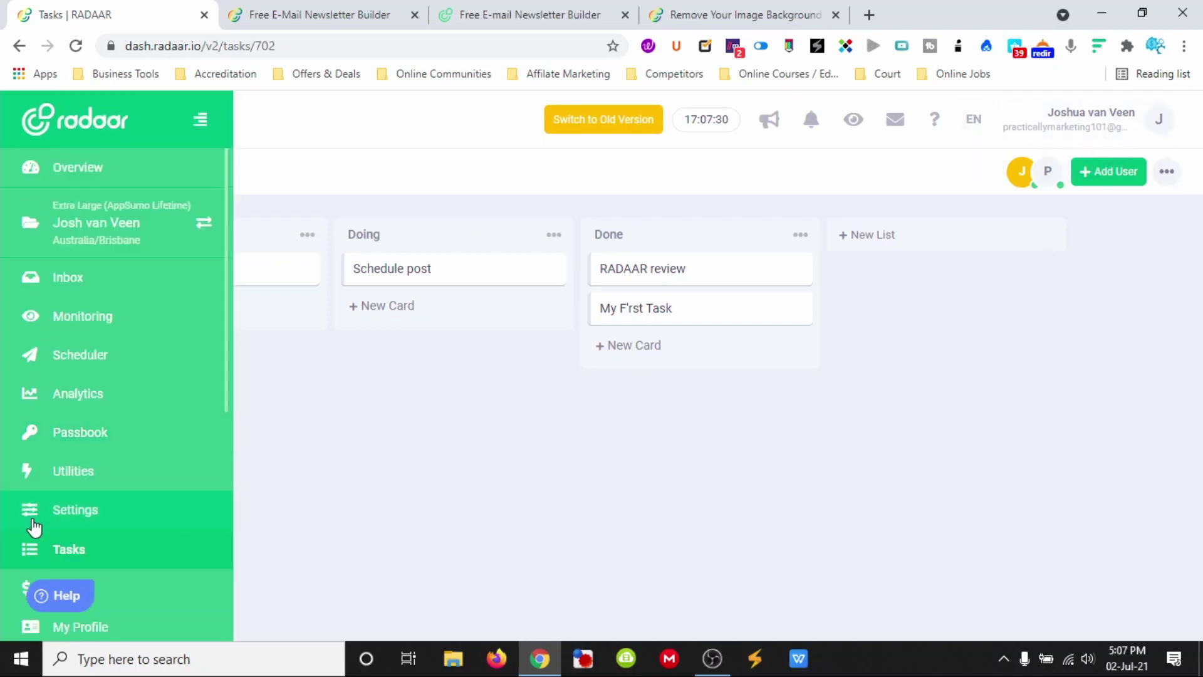
# Open the account's Billing section and view its subscriptions
pyautogui.scroll(-1, 75, 533)
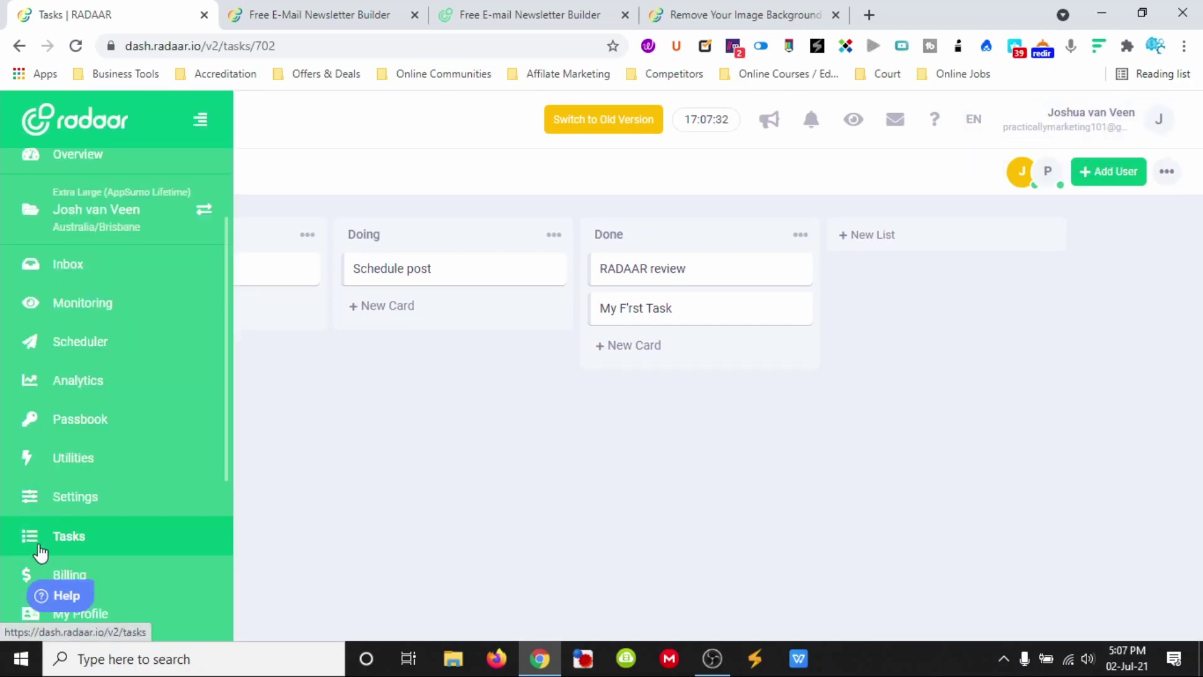
pyautogui.moveTo(50, 566)
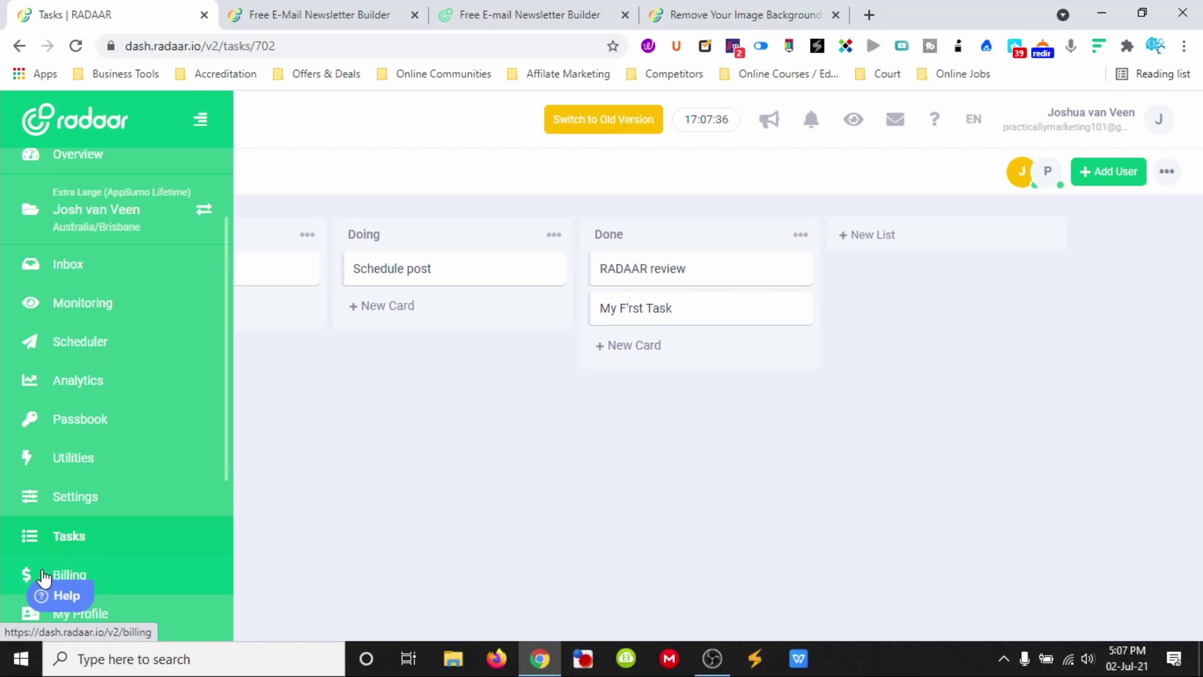
pyautogui.click(44, 575)
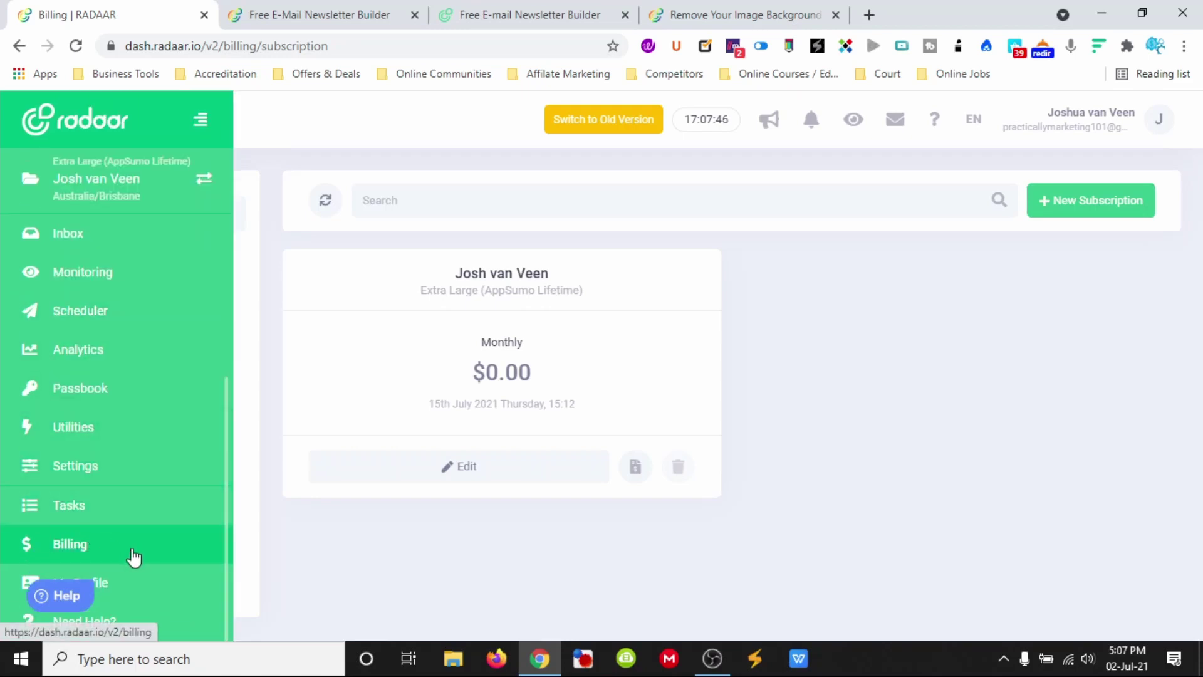
# Open My Profile and examine the account's name and e-mail address fields
pyautogui.moveTo(49, 576)
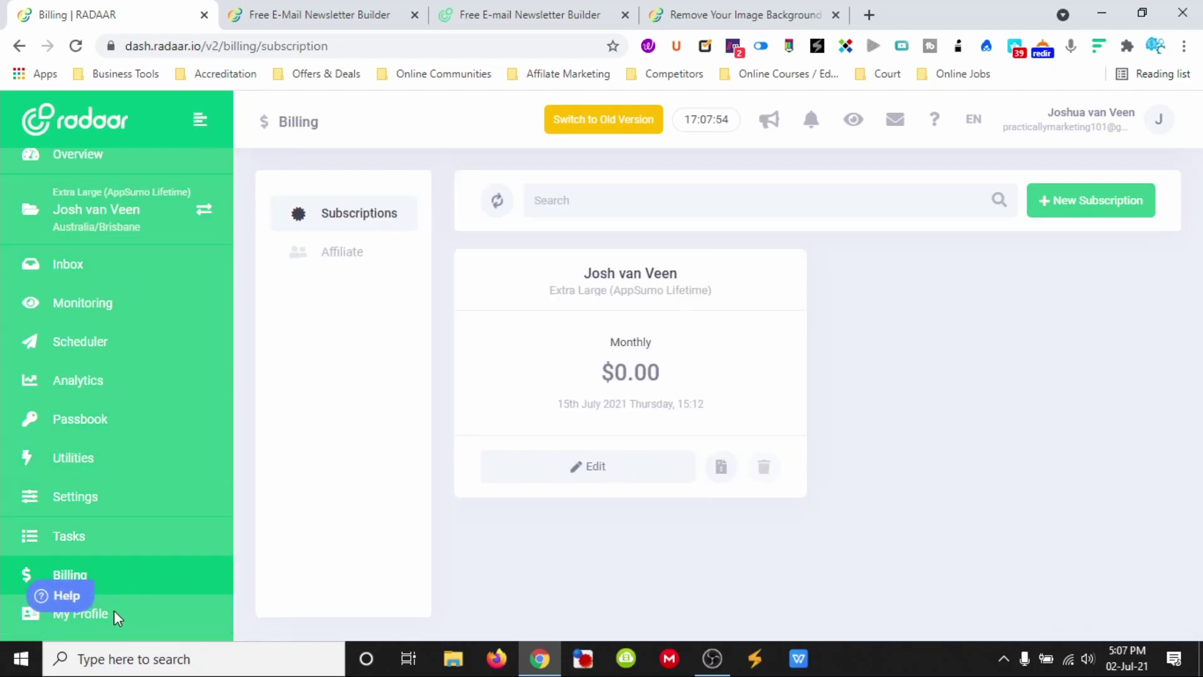
pyautogui.click(92, 615)
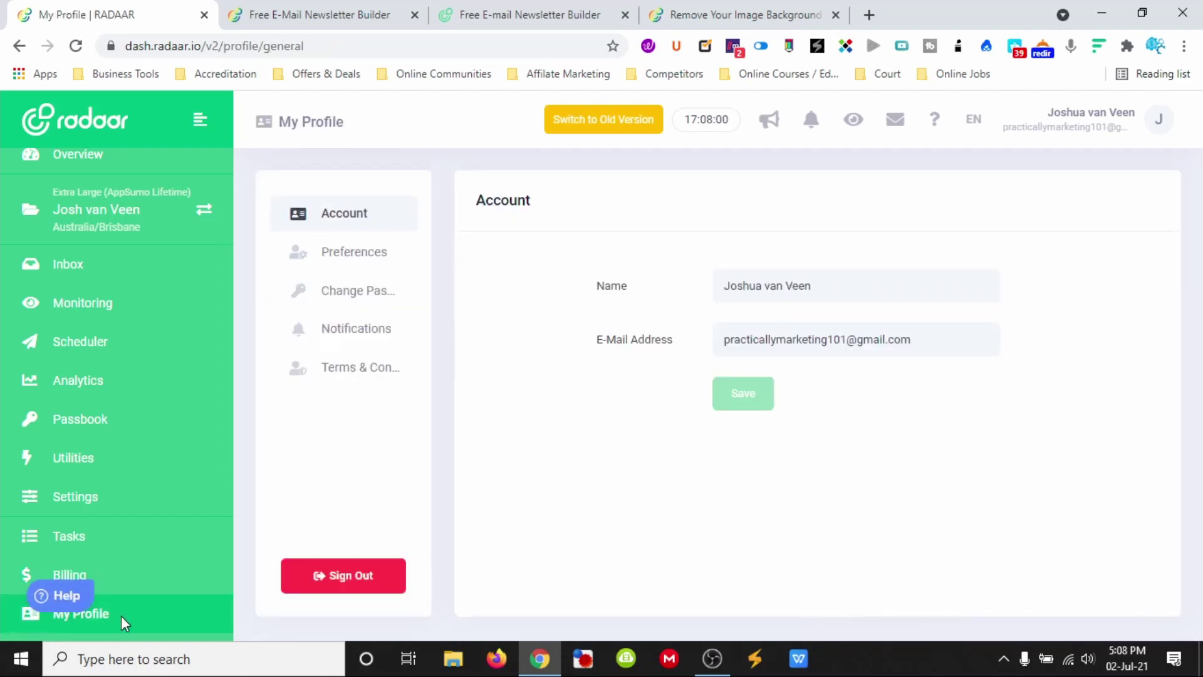
pyautogui.click(800, 341)
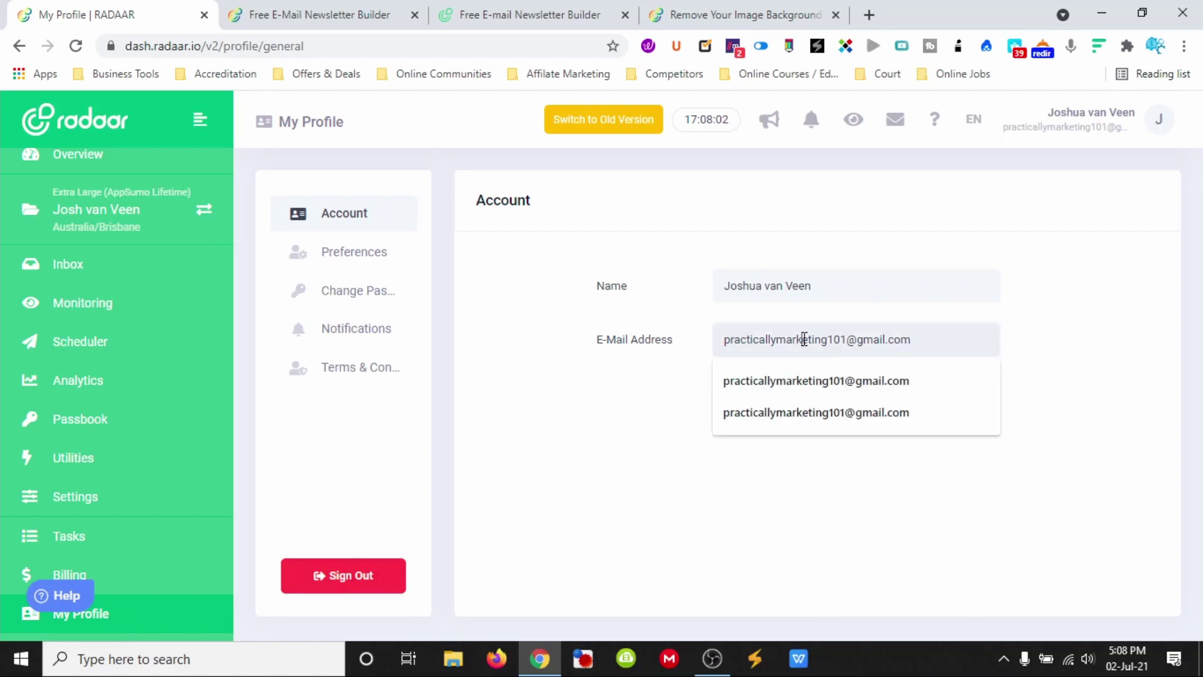
# View the Preferences, Change Password and Notifications sections of My Profile
pyautogui.click(580, 362)
pyautogui.click(365, 259)
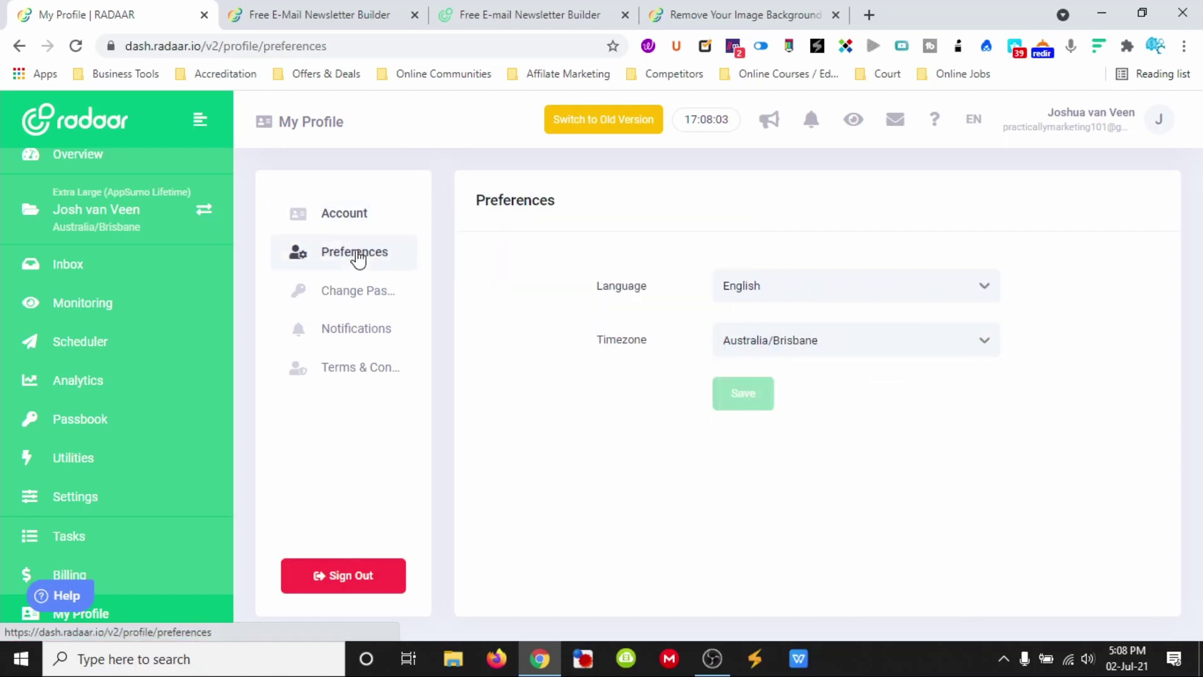
pyautogui.click(385, 296)
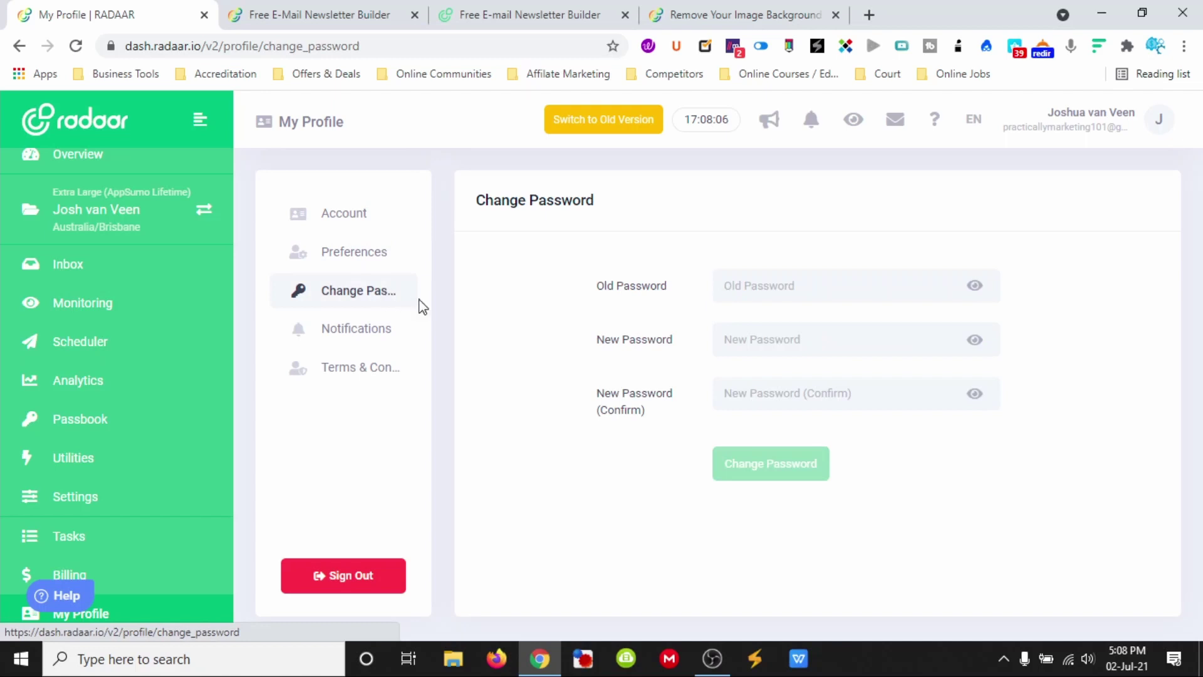
pyautogui.click(367, 329)
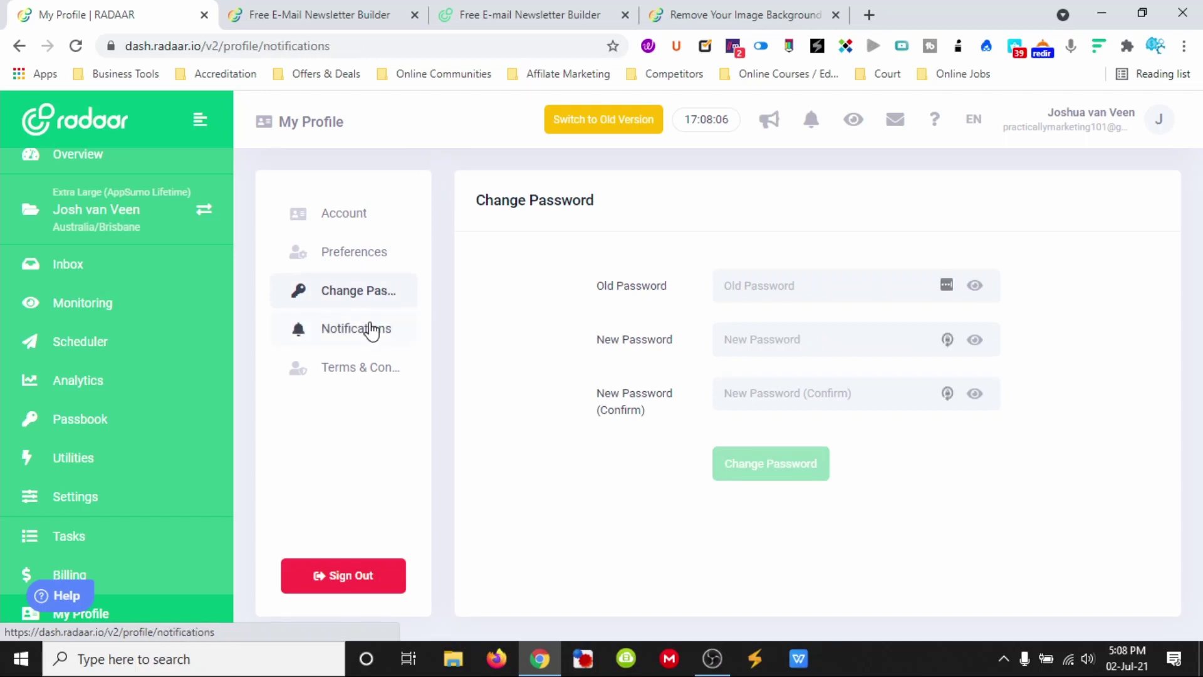
# View the profile's Terms & Conditions section, open the linked Terms of Use page and close it again
pyautogui.click(351, 371)
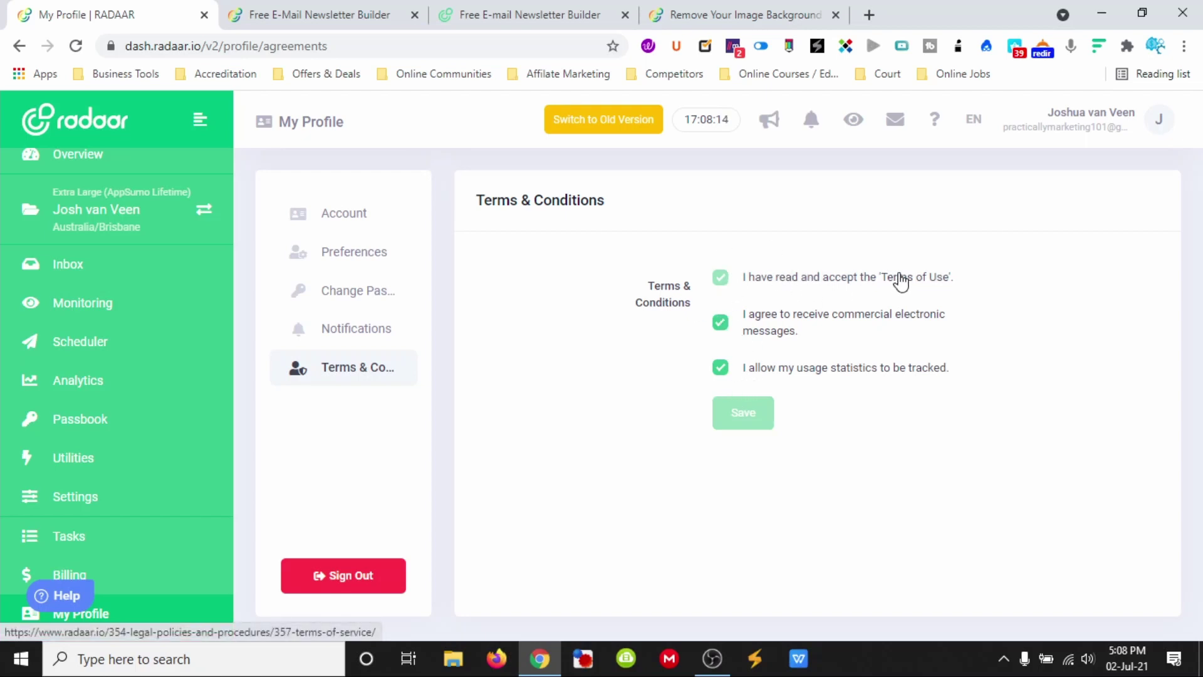
pyautogui.click(807, 281)
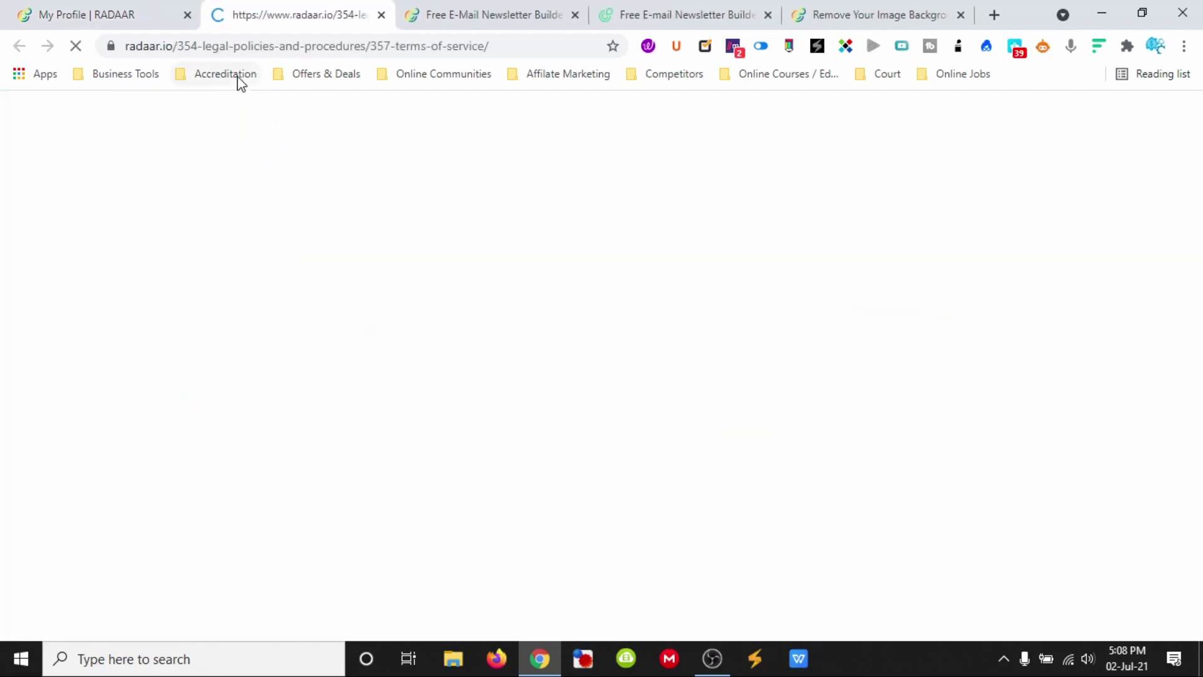
pyautogui.click(381, 14)
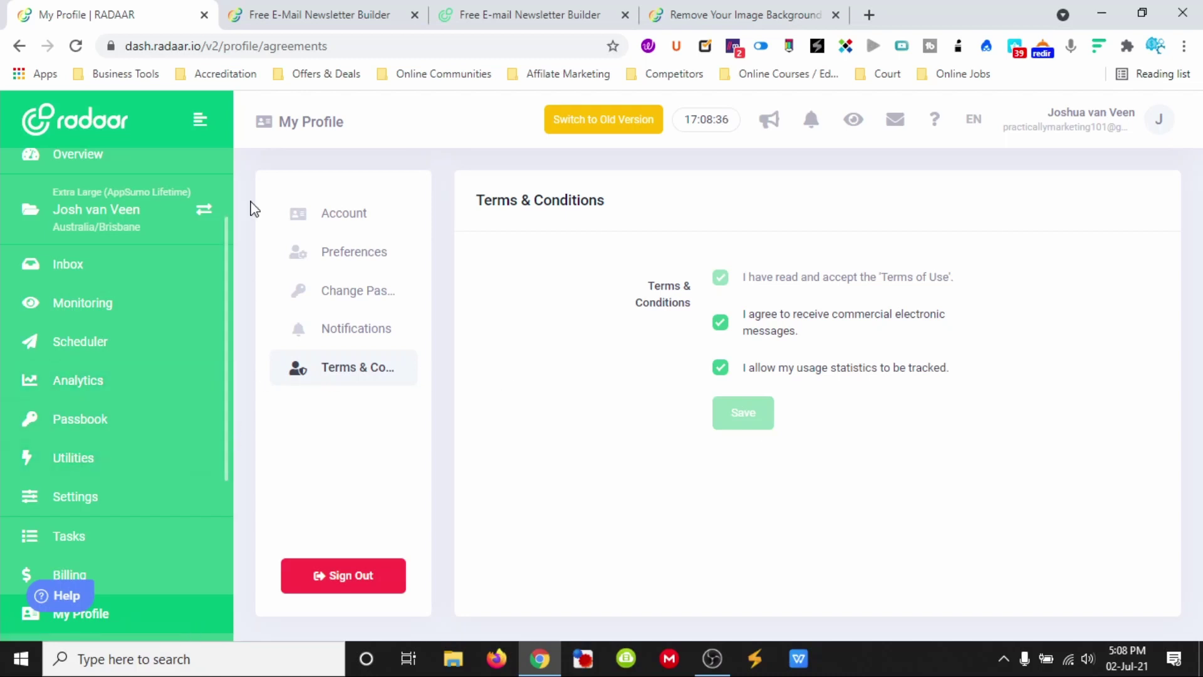
# Examine RADAAR's free newsletter builder page, including the list of free tools in its footer
pyautogui.click(354, 15)
pyautogui.scroll(-5, 470, 253)
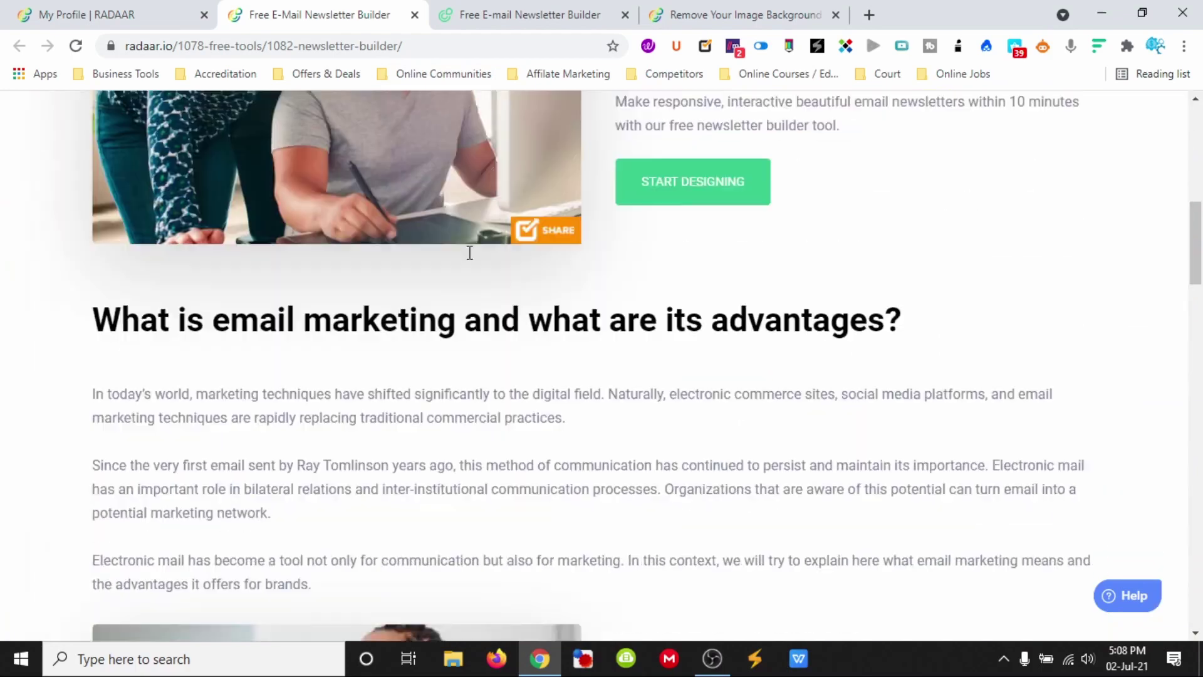
pyautogui.scroll(-20, 483, 322)
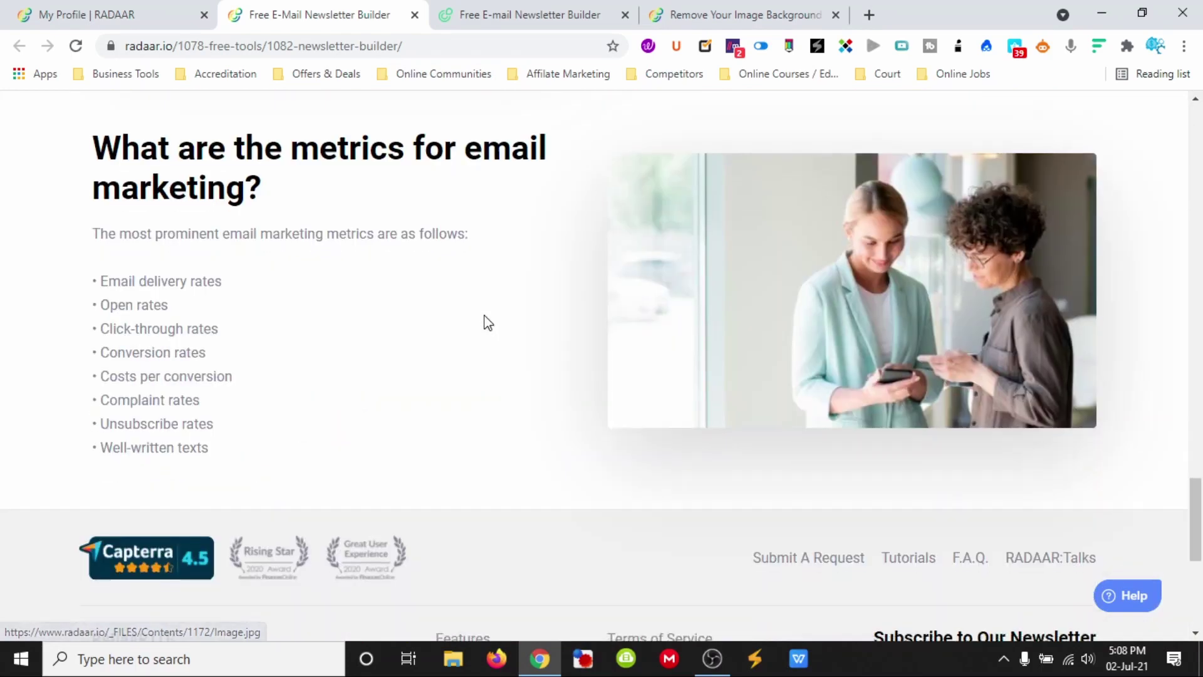
pyautogui.scroll(-7, 488, 322)
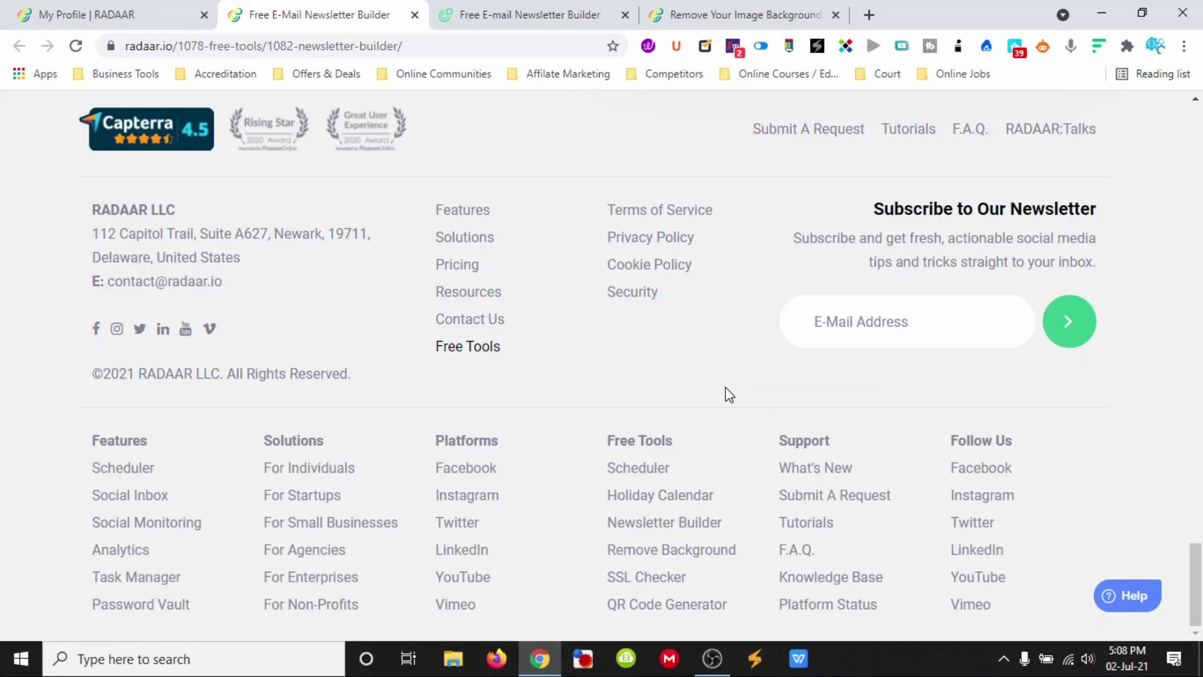
pyautogui.scroll(20, 730, 395)
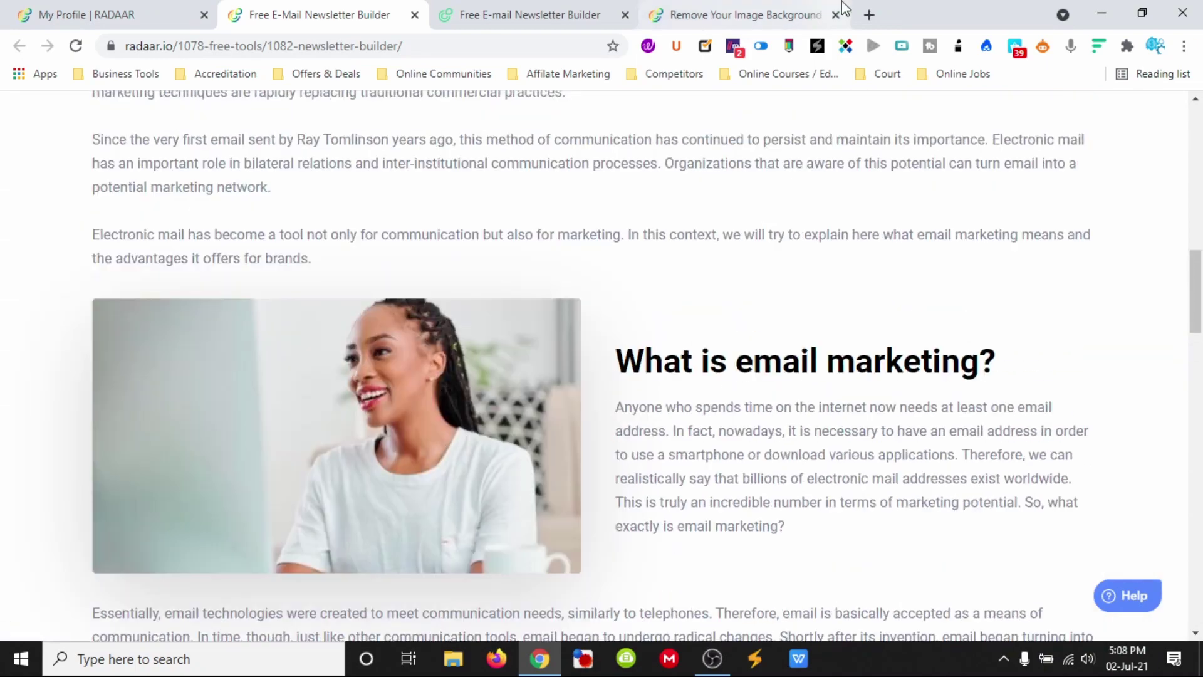
# Open socialchamp.io in a new browser tab
pyautogui.click(869, 14)
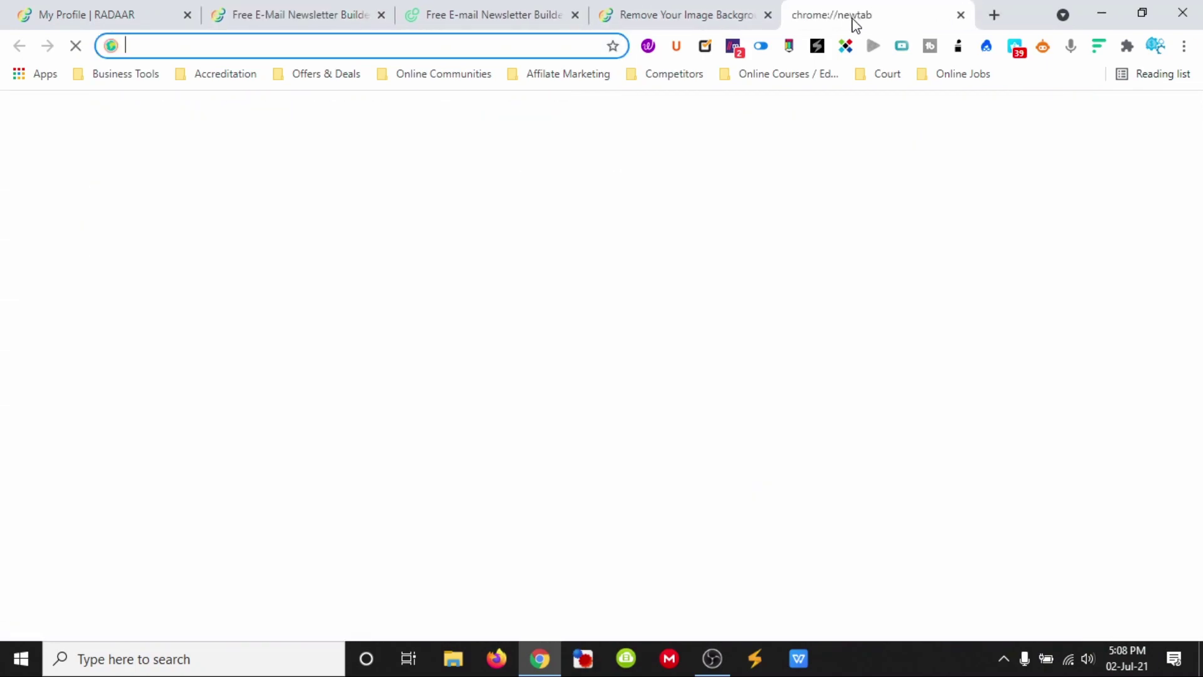
pyautogui.write('soc')
pyautogui.press('Return')
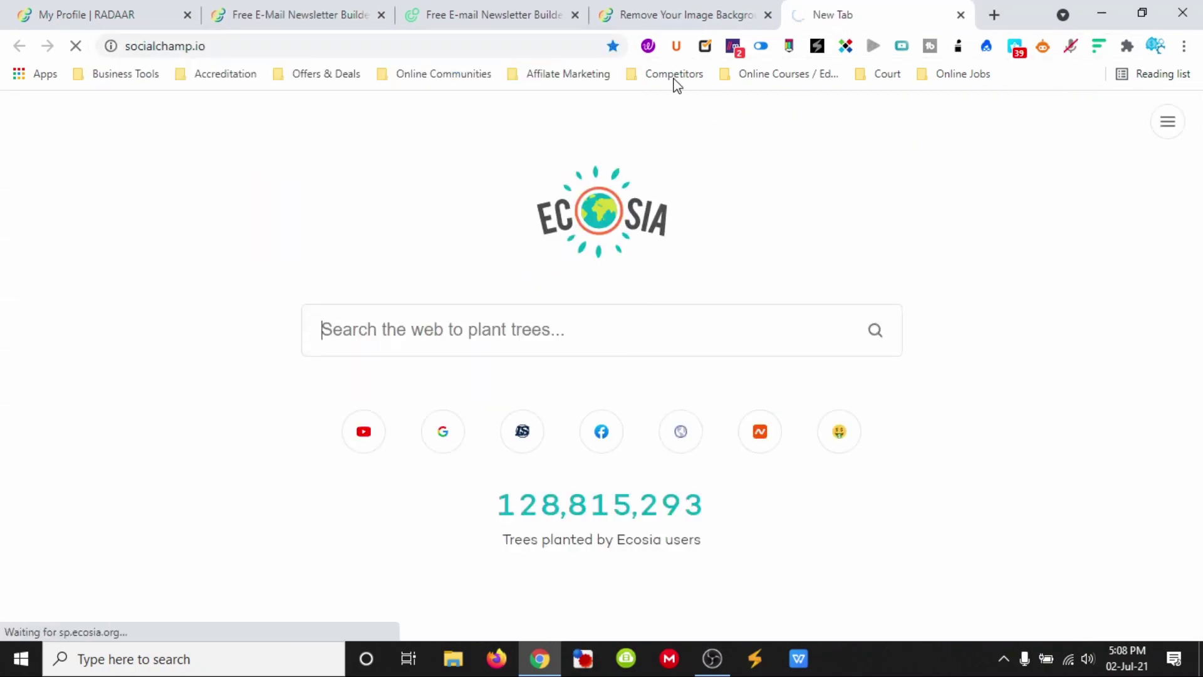
# Close the background remover and both newsletter builder pages, and display Social Champ's list of features
pyautogui.click(760, 17)
pyautogui.click(767, 14)
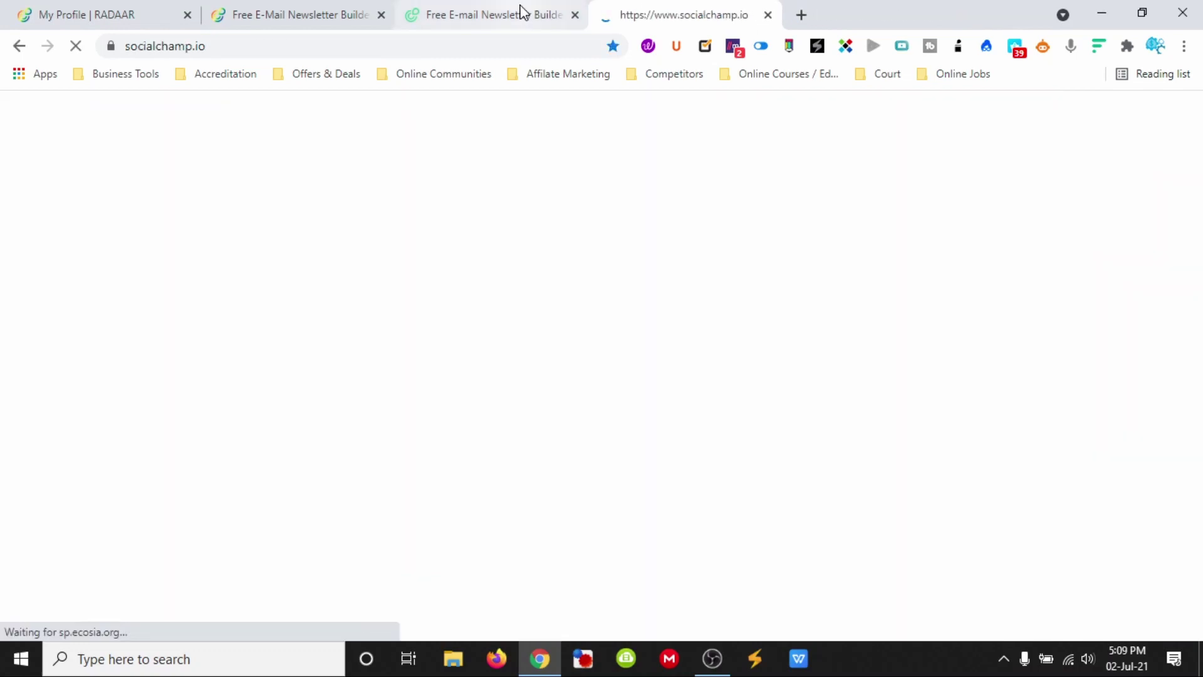
pyautogui.click(520, 14)
pyautogui.click(574, 14)
pyautogui.click(332, 15)
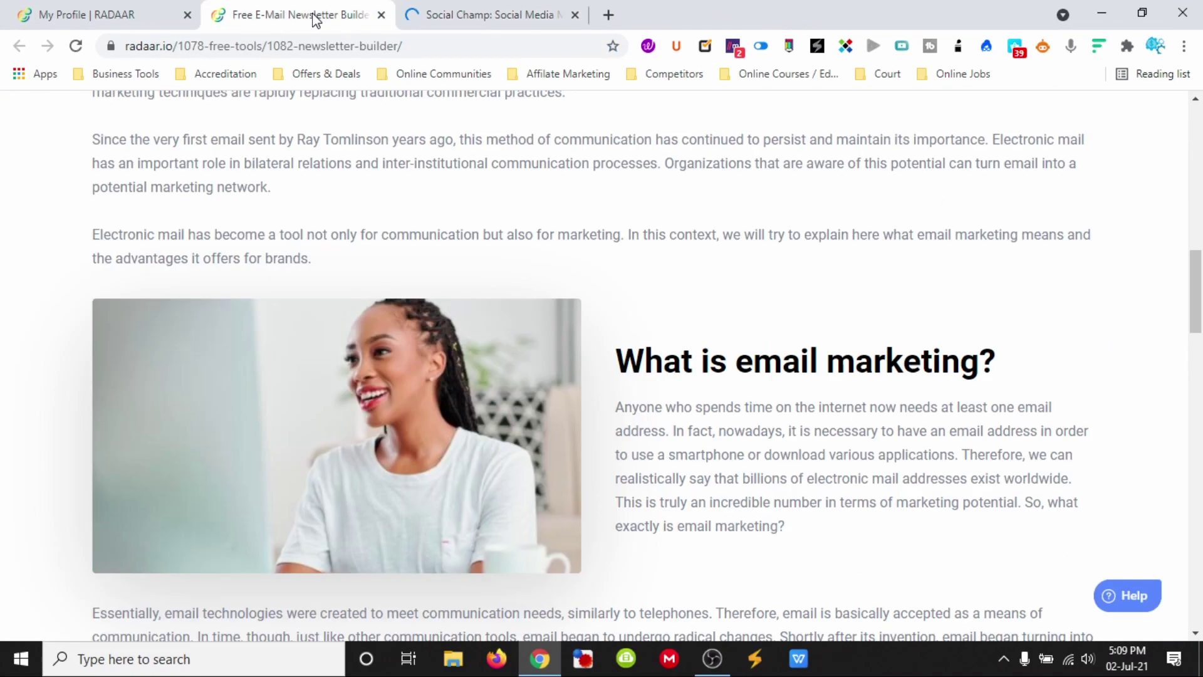
pyautogui.click(381, 15)
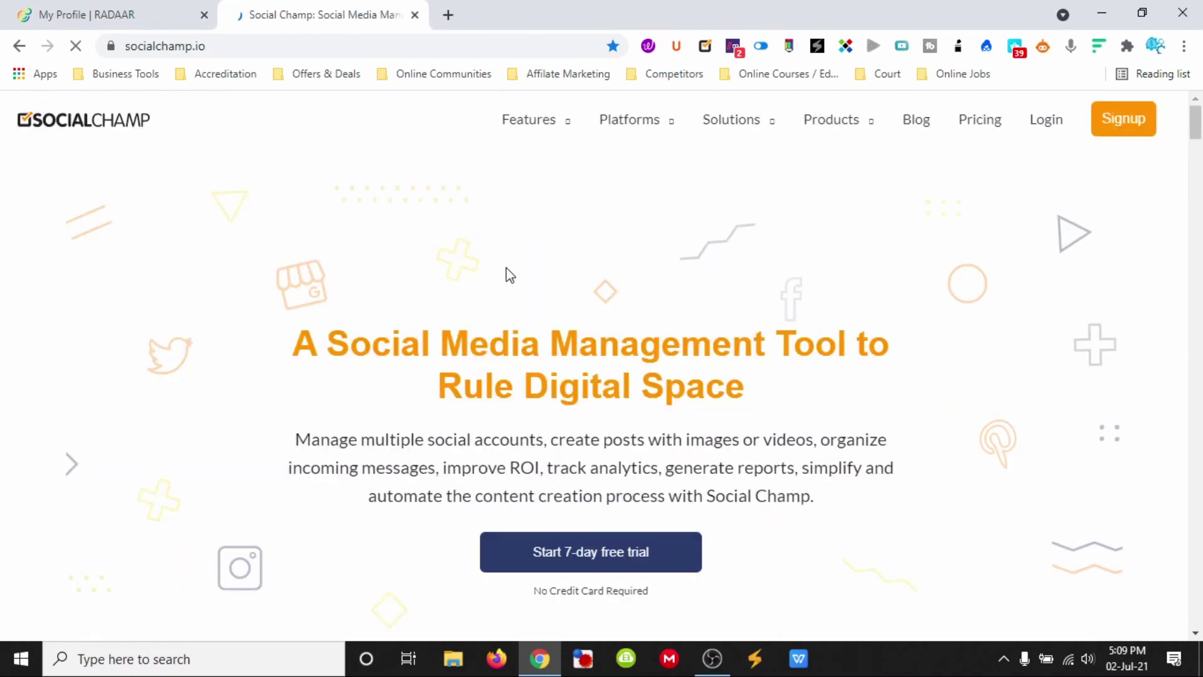
pyautogui.moveTo(531, 128)
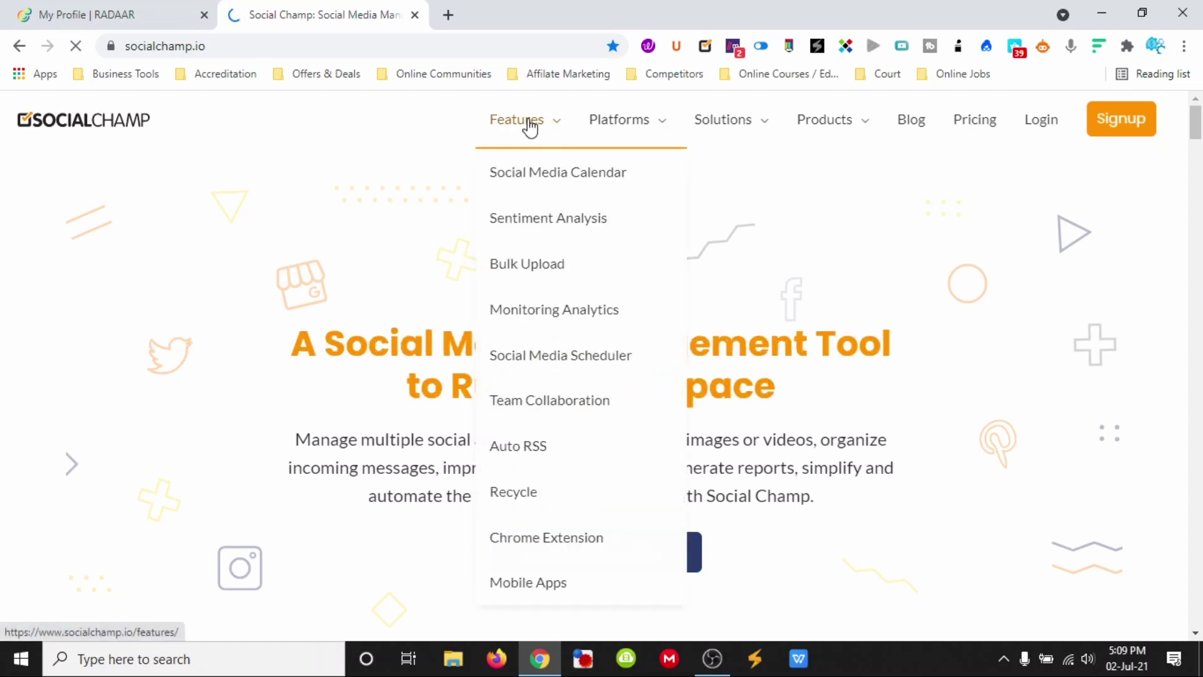
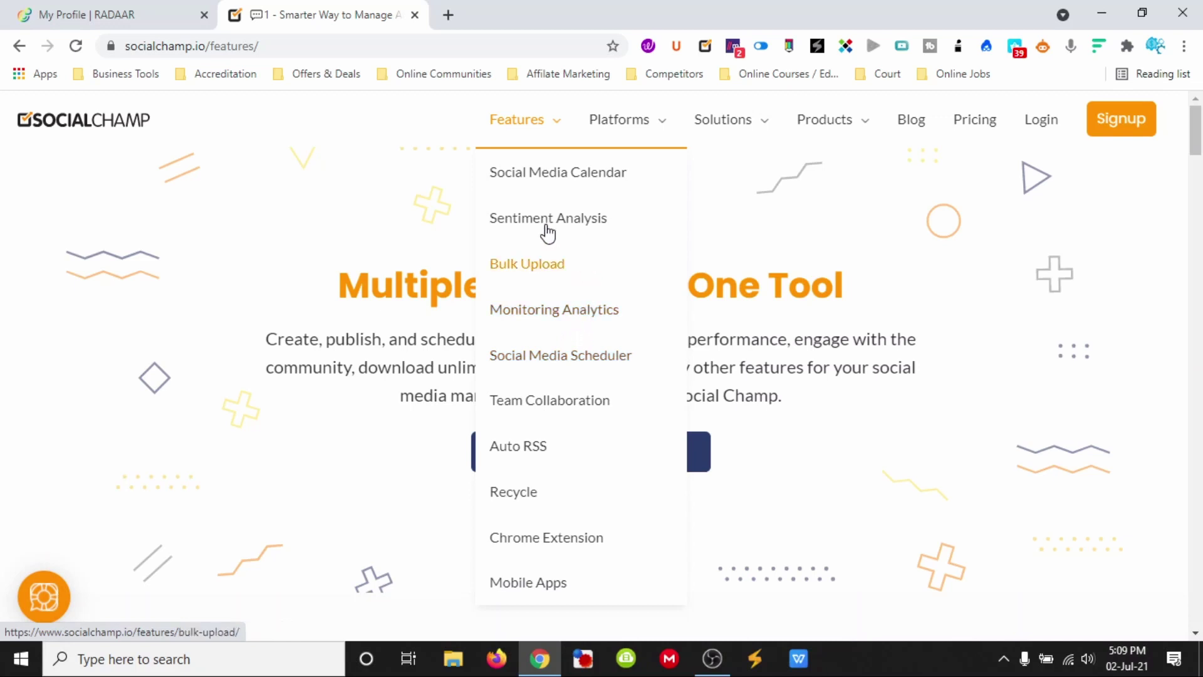
# Search the web for "radaar chrome extention" from the Social Champ page's tab
pyautogui.click(374, 43)
pyautogui.write('radar')
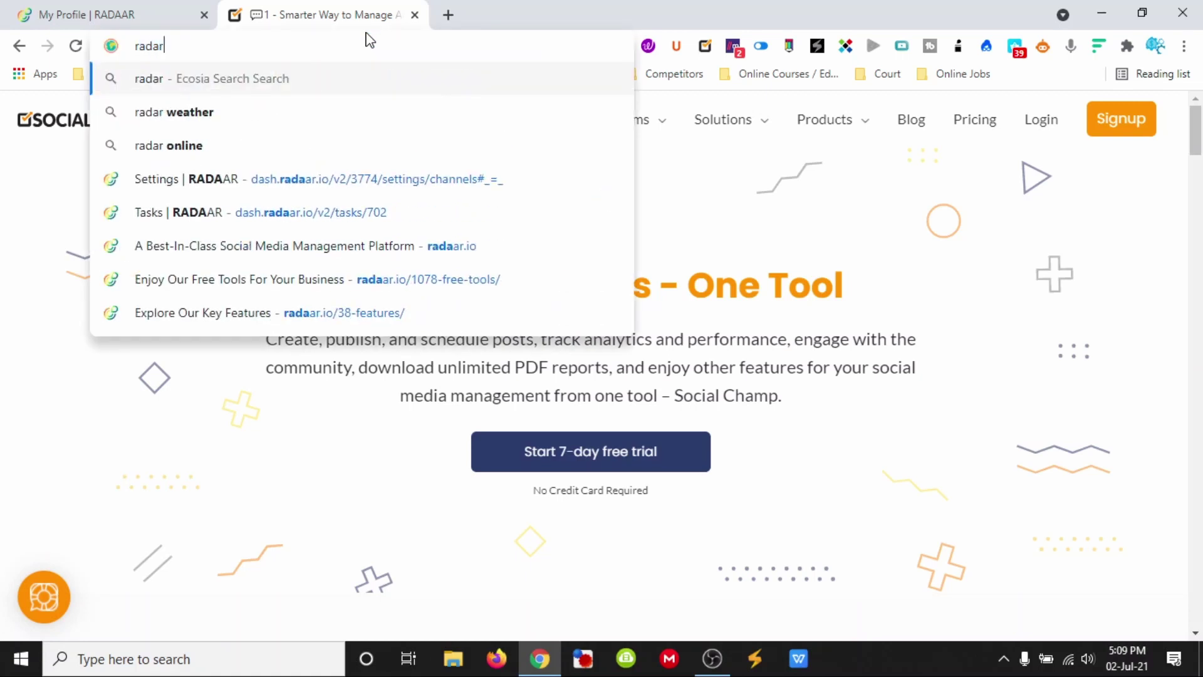
pyautogui.press('BackSpace')
pyautogui.write('ar chrome')
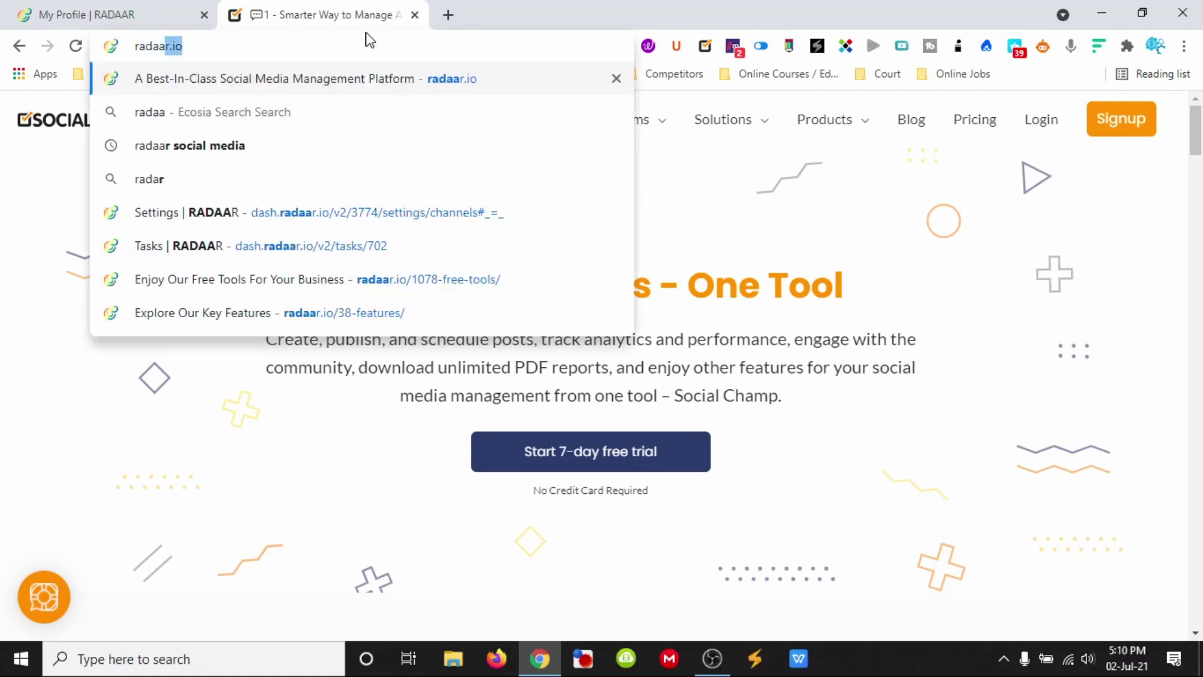
pyautogui.write(' extention')
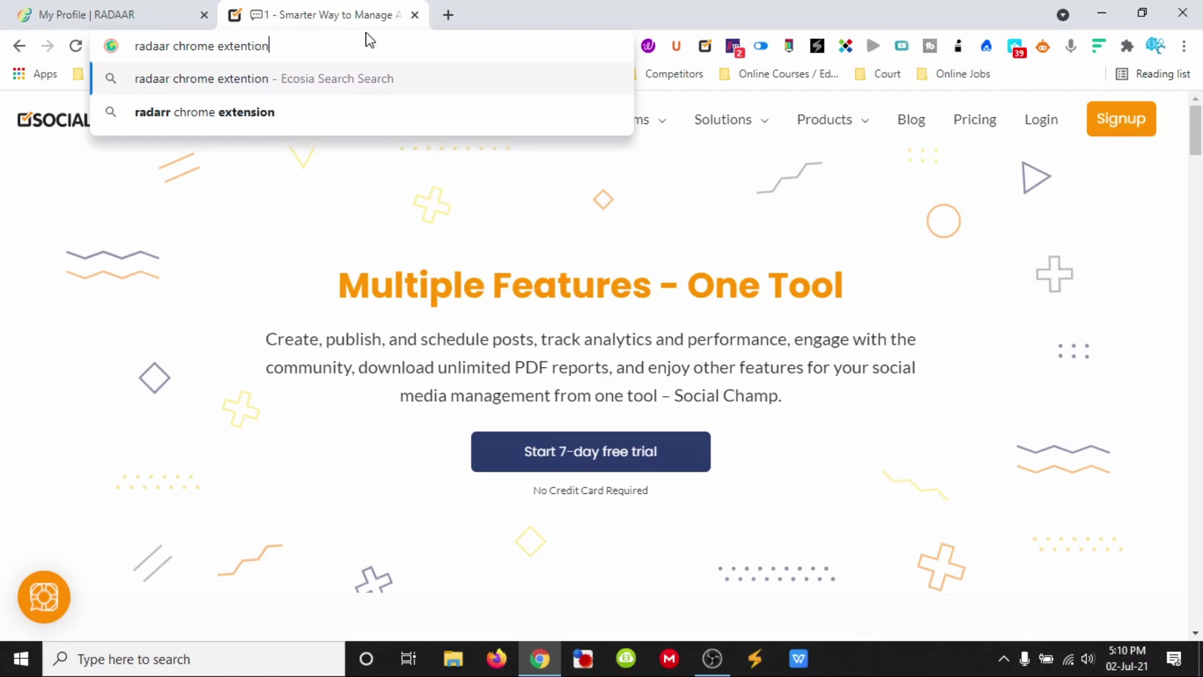
pyautogui.press('Return')
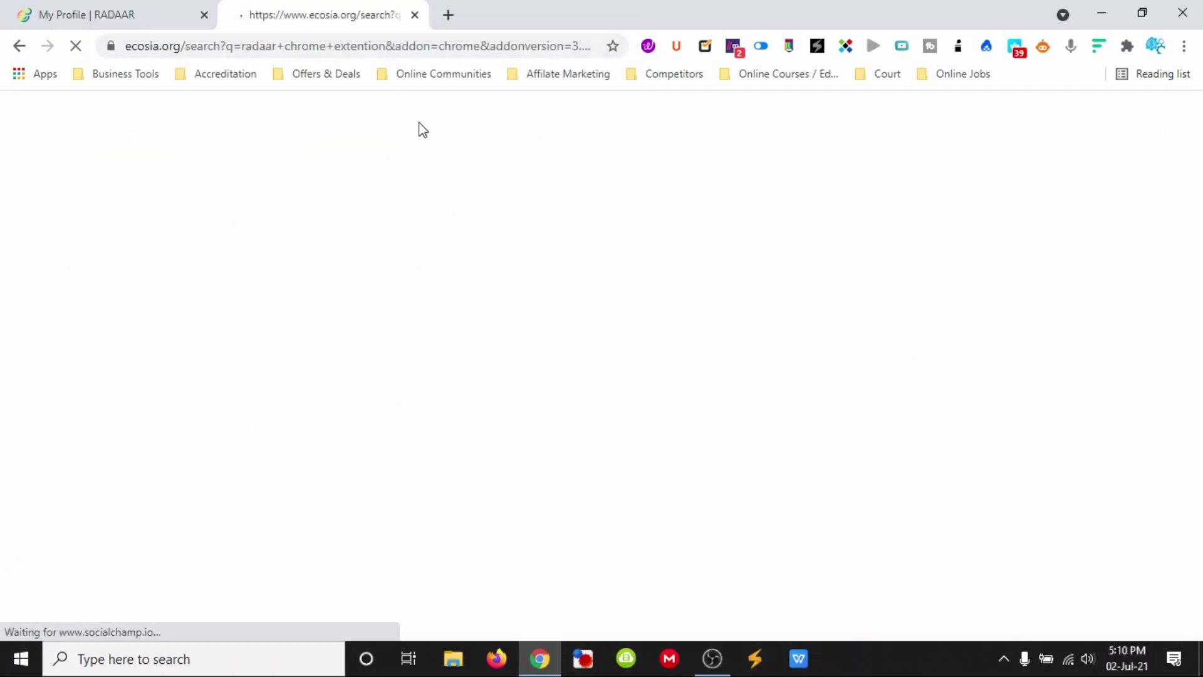
# Open the Social Champ website, socialchamp.io, in a separate new tab beside the search
pyautogui.click(448, 15)
pyautogui.write('socialchamp.io')
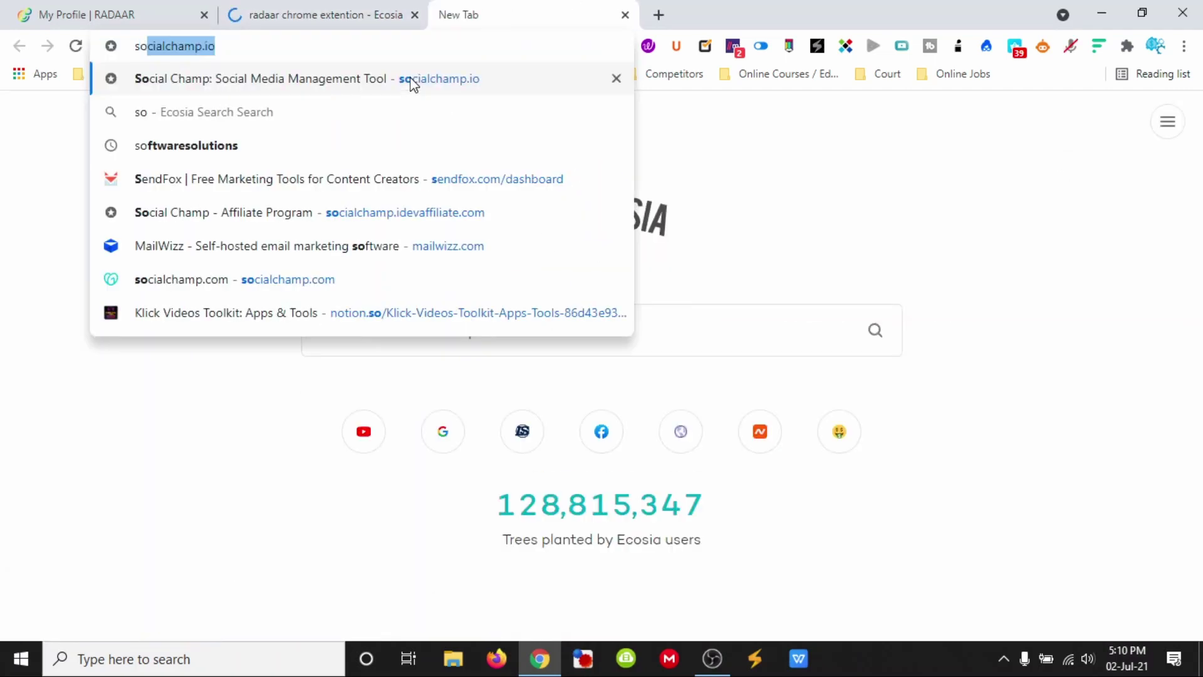
pyautogui.press('Return')
# Examine the web search results for a RADAAR Chrome extension
pyautogui.click(344, 14)
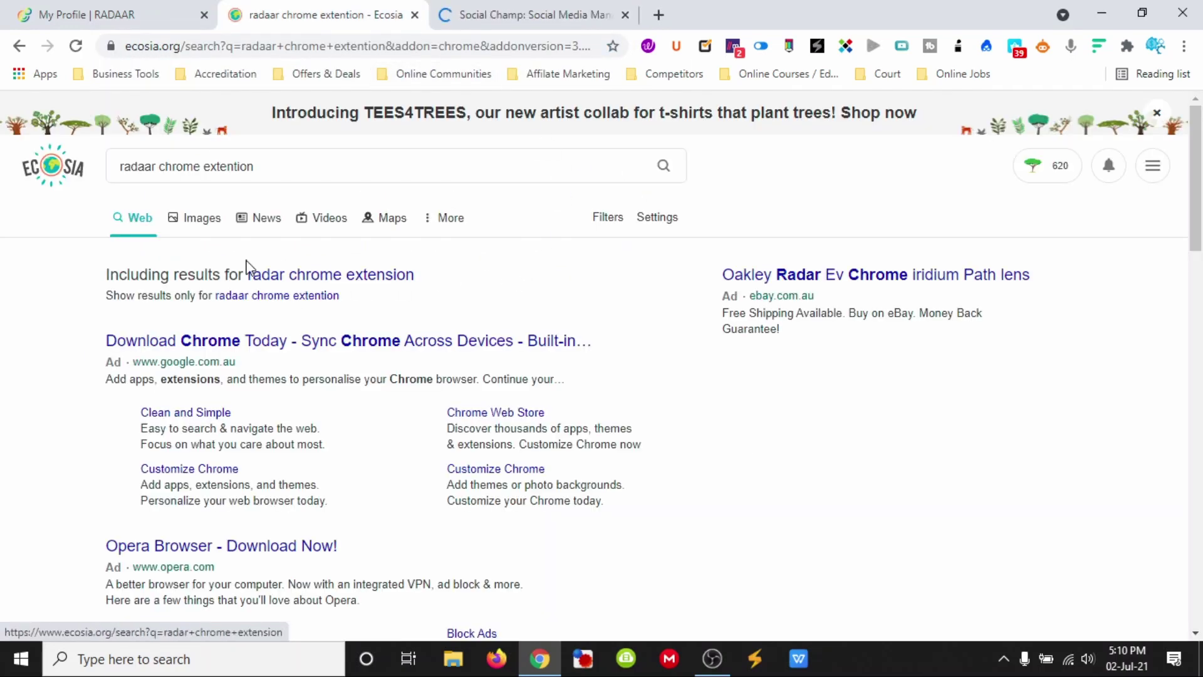
pyautogui.scroll(-3, 65, 385)
pyautogui.scroll(-4, 65, 384)
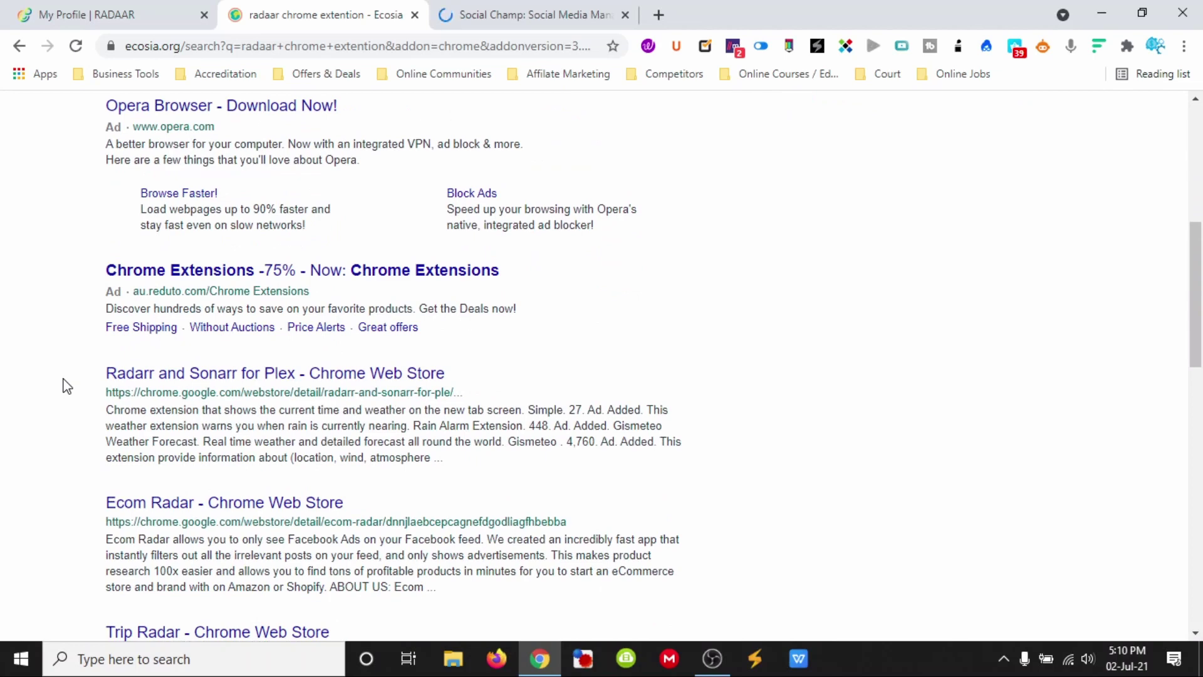
pyautogui.scroll(-3, 65, 385)
pyautogui.scroll(7, 65, 382)
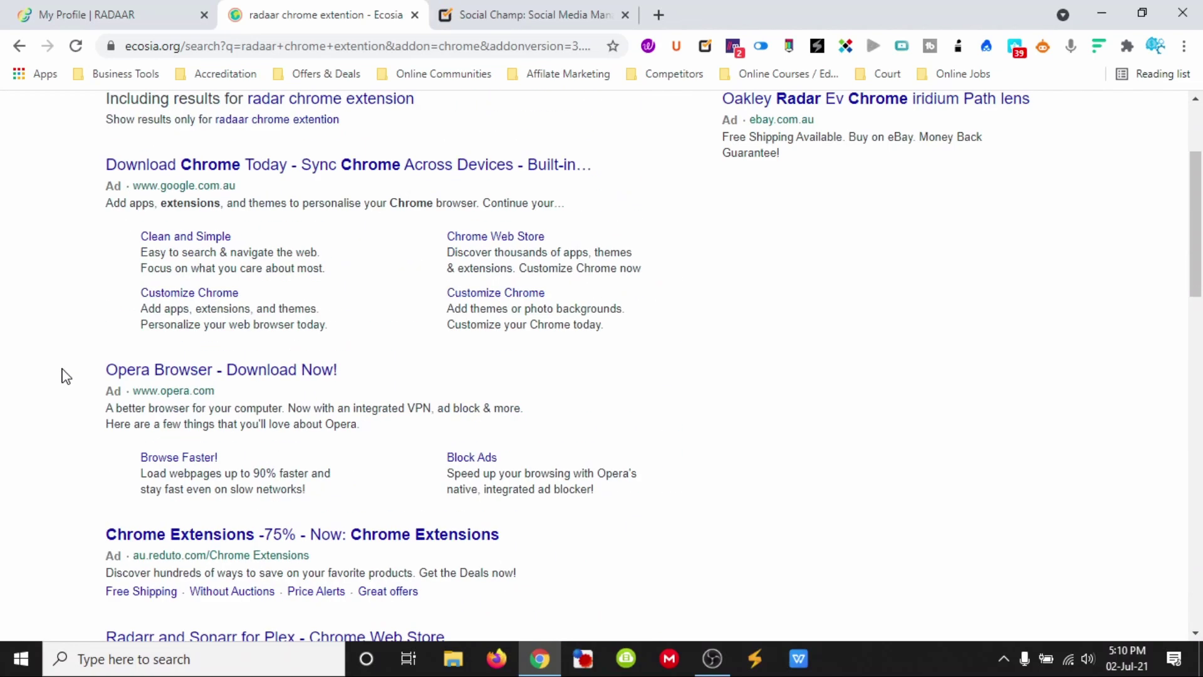
pyautogui.scroll(-2, 75, 475)
pyautogui.scroll(5, 77, 470)
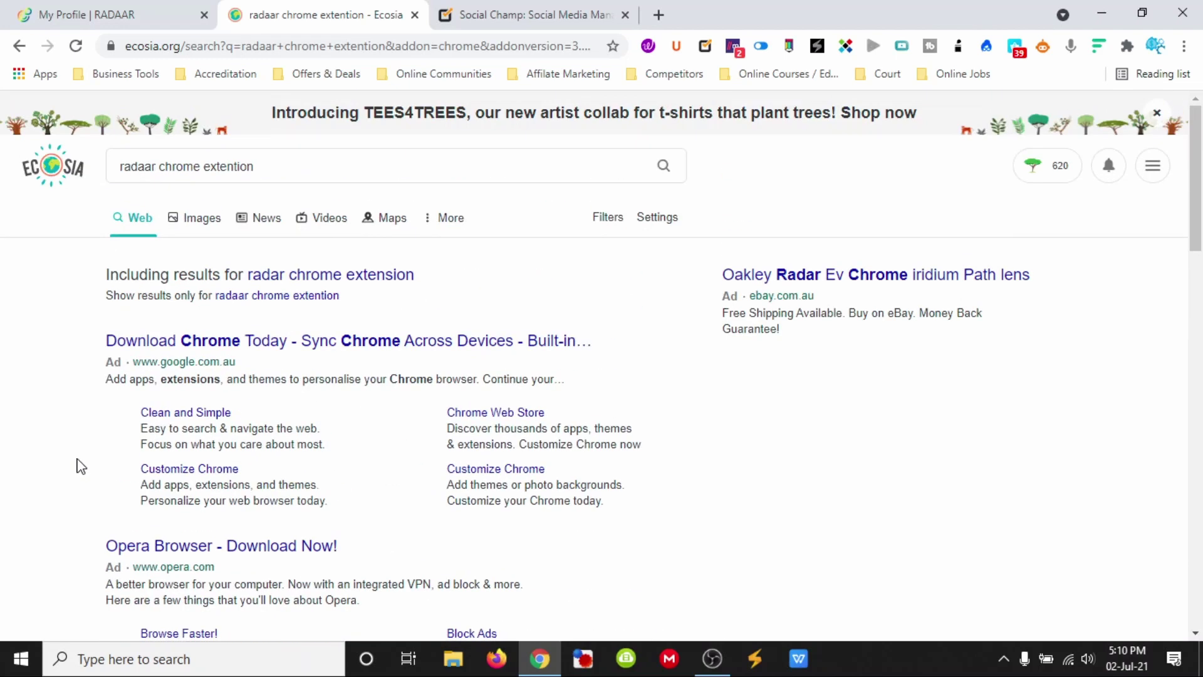
# Repeat the search with the brand name quoted as 'radaar' chrome extention and examine the results
pyautogui.click(154, 166)
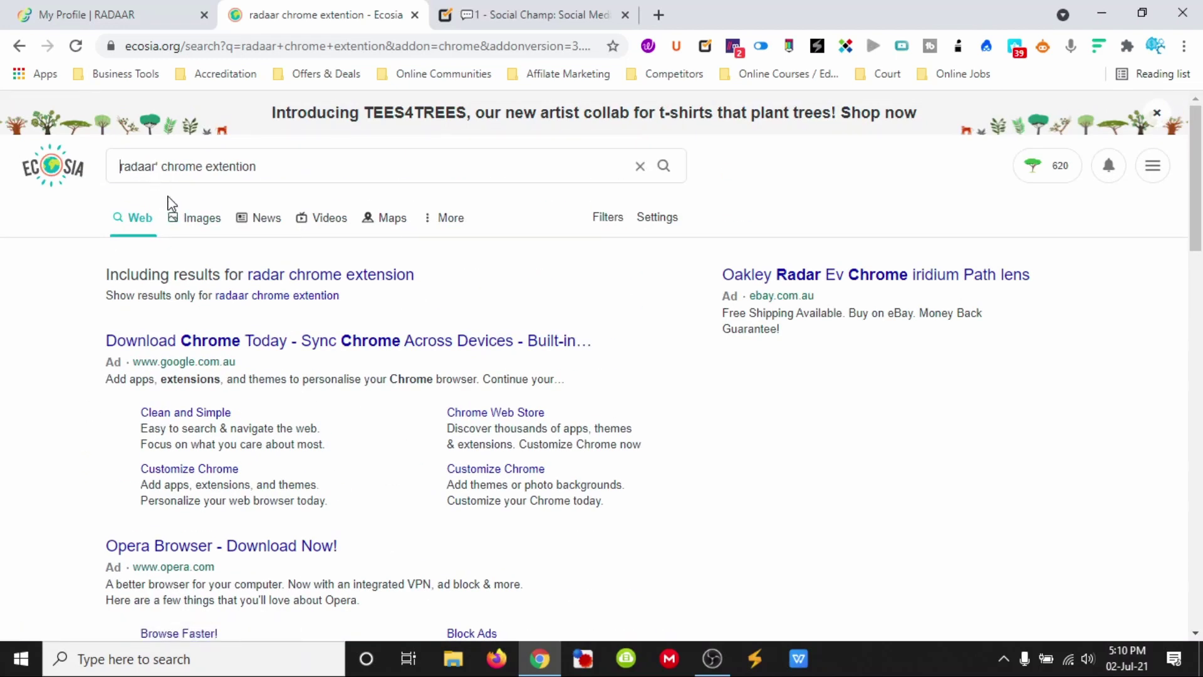
pyautogui.write("'")
pyautogui.press('Return')
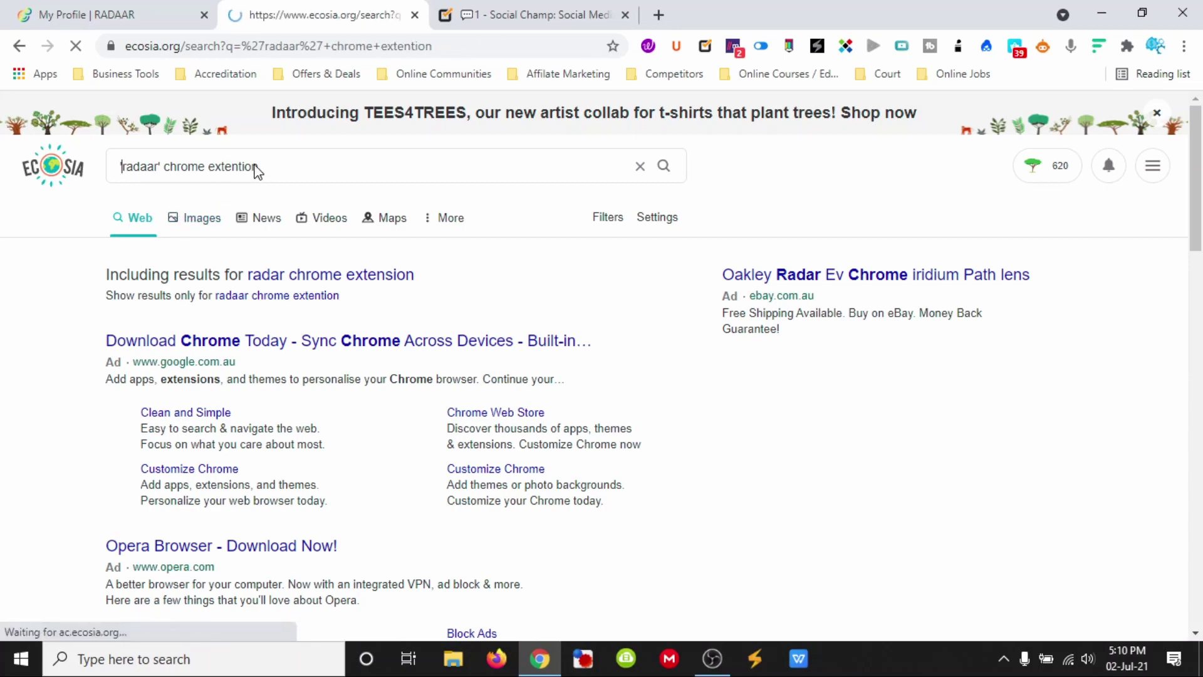
pyautogui.scroll(-5, 424, 357)
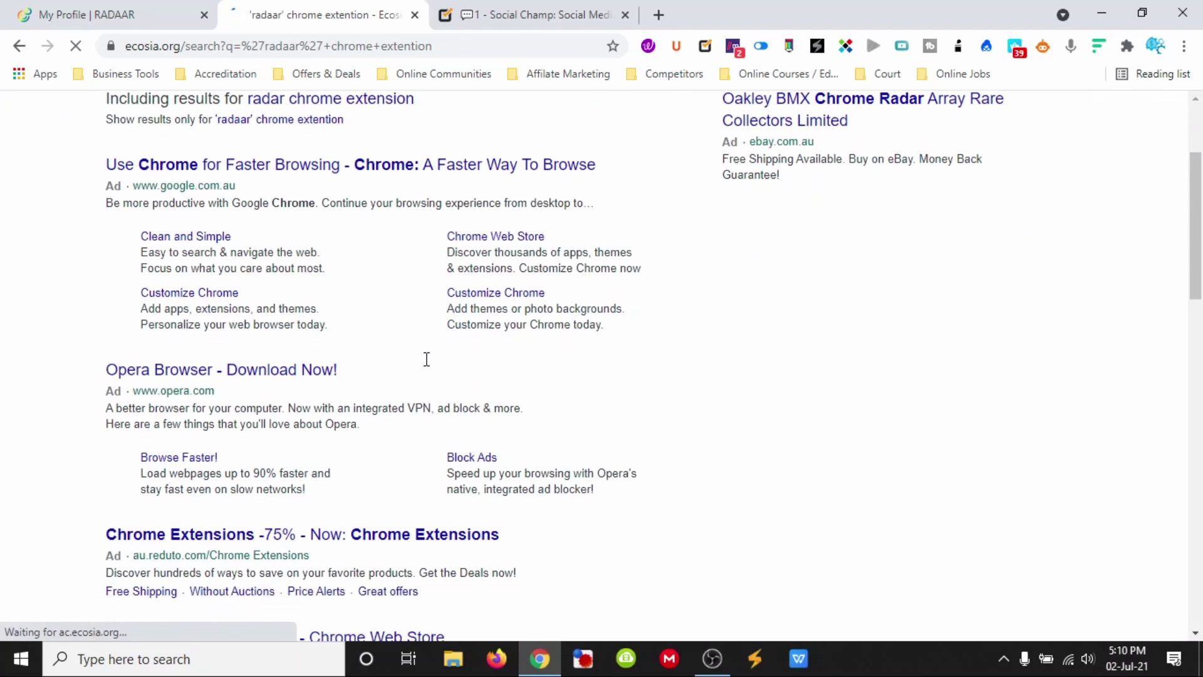
pyautogui.scroll(-1, 368, 499)
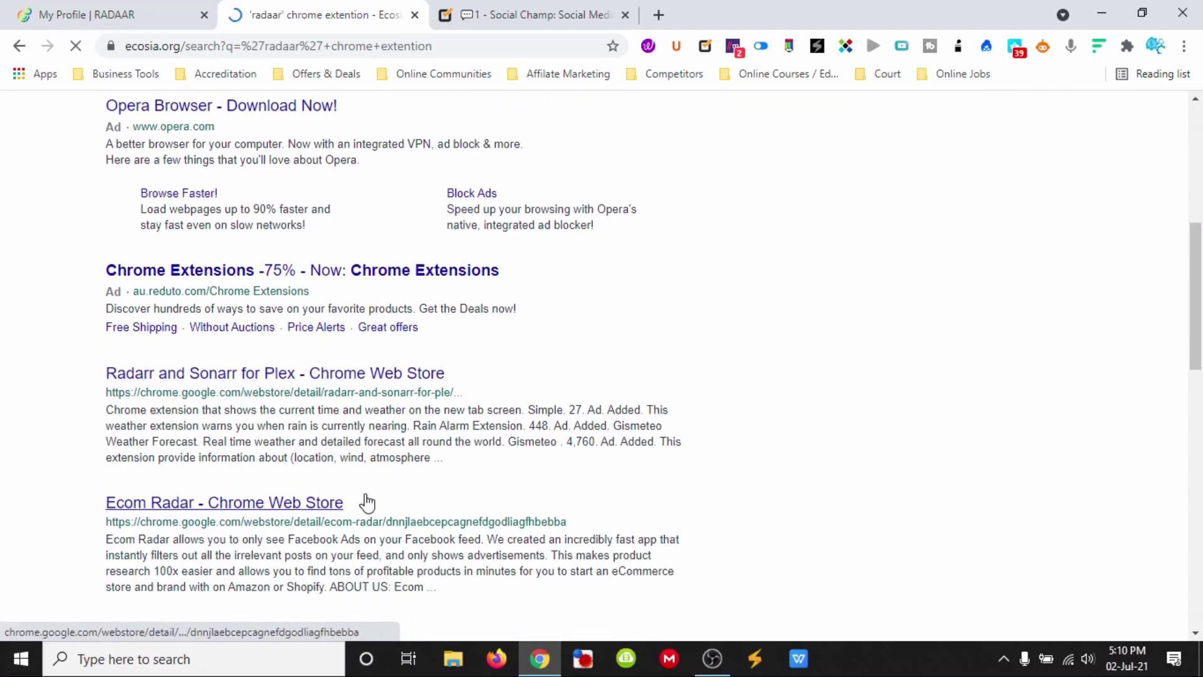
pyautogui.scroll(4, 360, 475)
# Replace the search results page with facebook.com
pyautogui.click(229, 48)
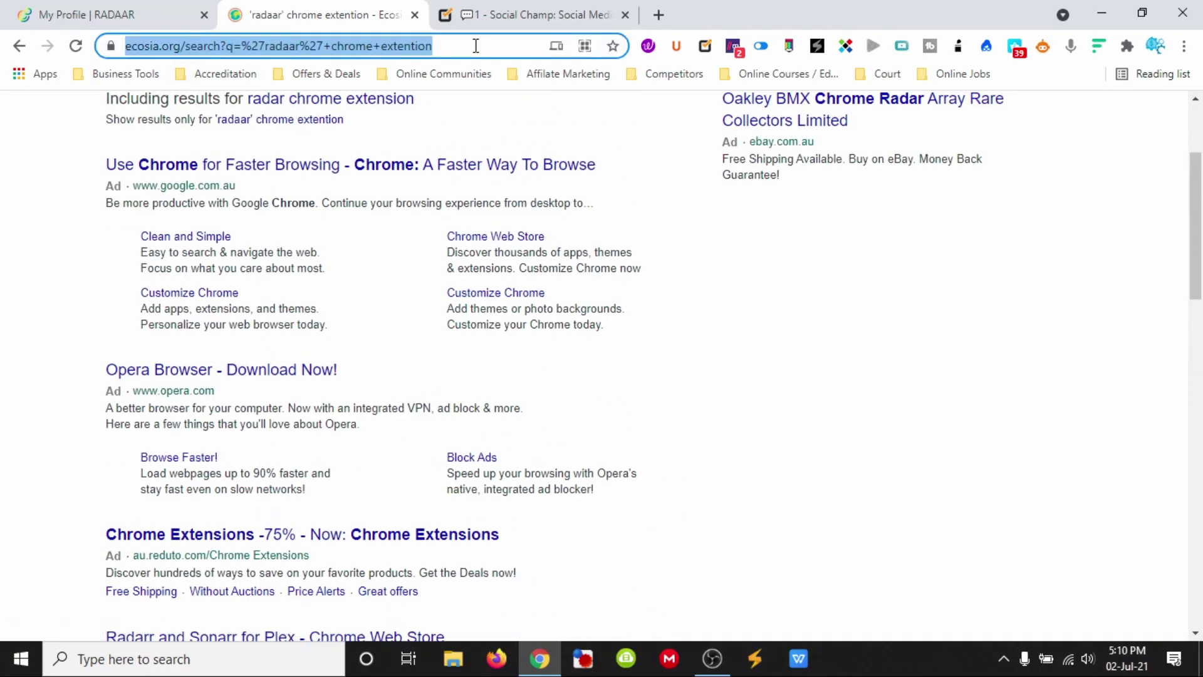
pyautogui.write('facebook.com')
pyautogui.press('Return')
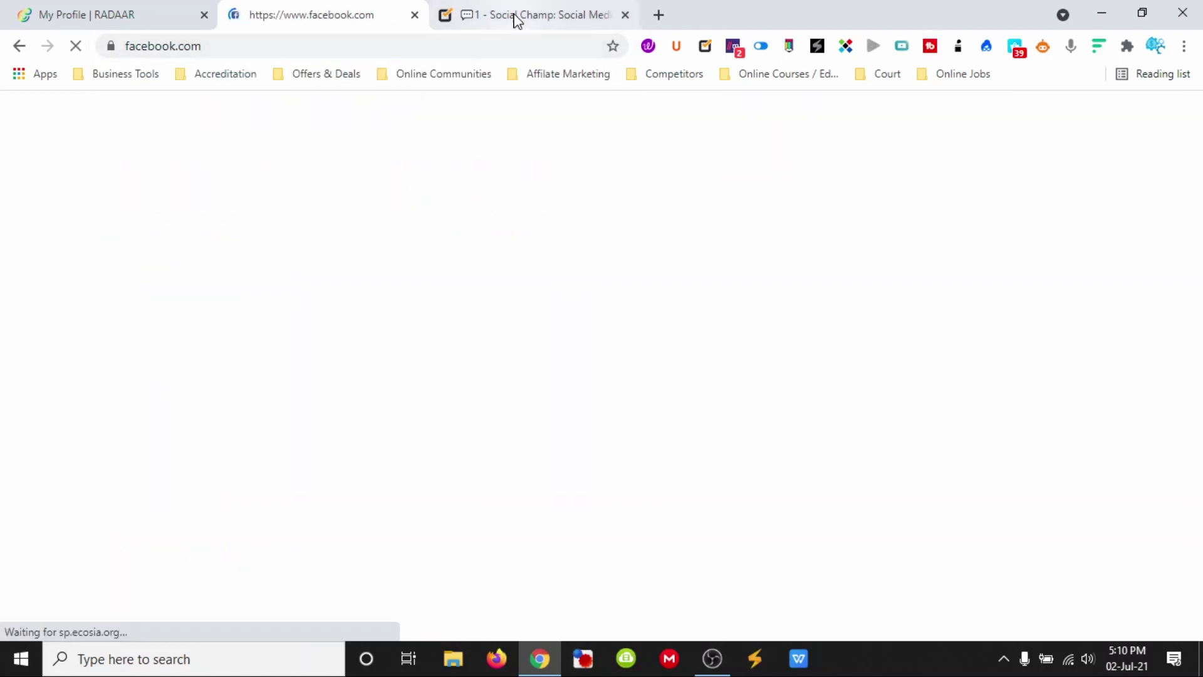
# Log in to Social Champ to open its Publish app, checking the Facebook page while it loads
pyautogui.click(516, 19)
pyautogui.click(1041, 120)
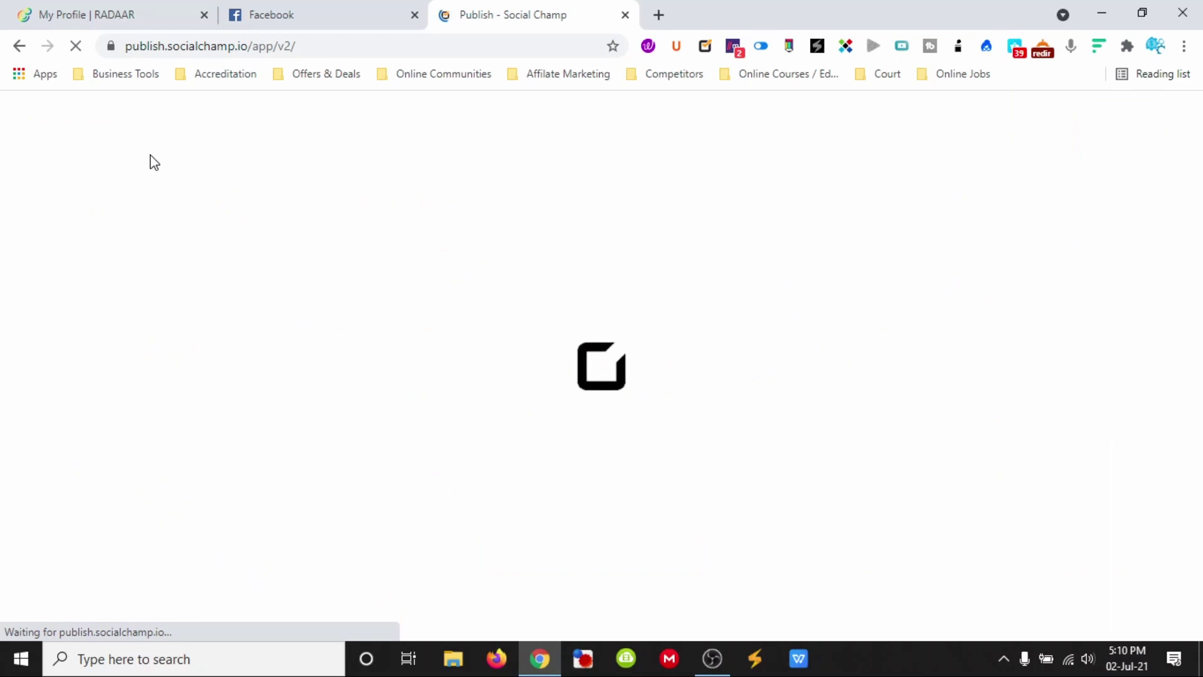
pyautogui.click(312, 12)
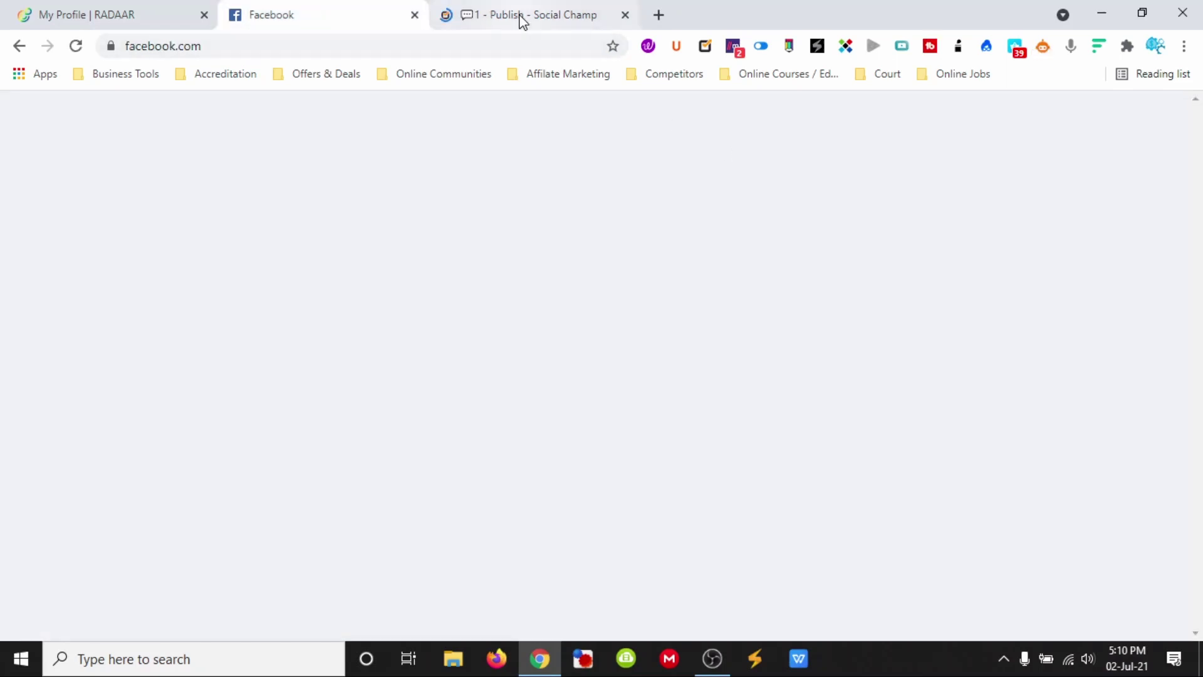
pyautogui.click(521, 19)
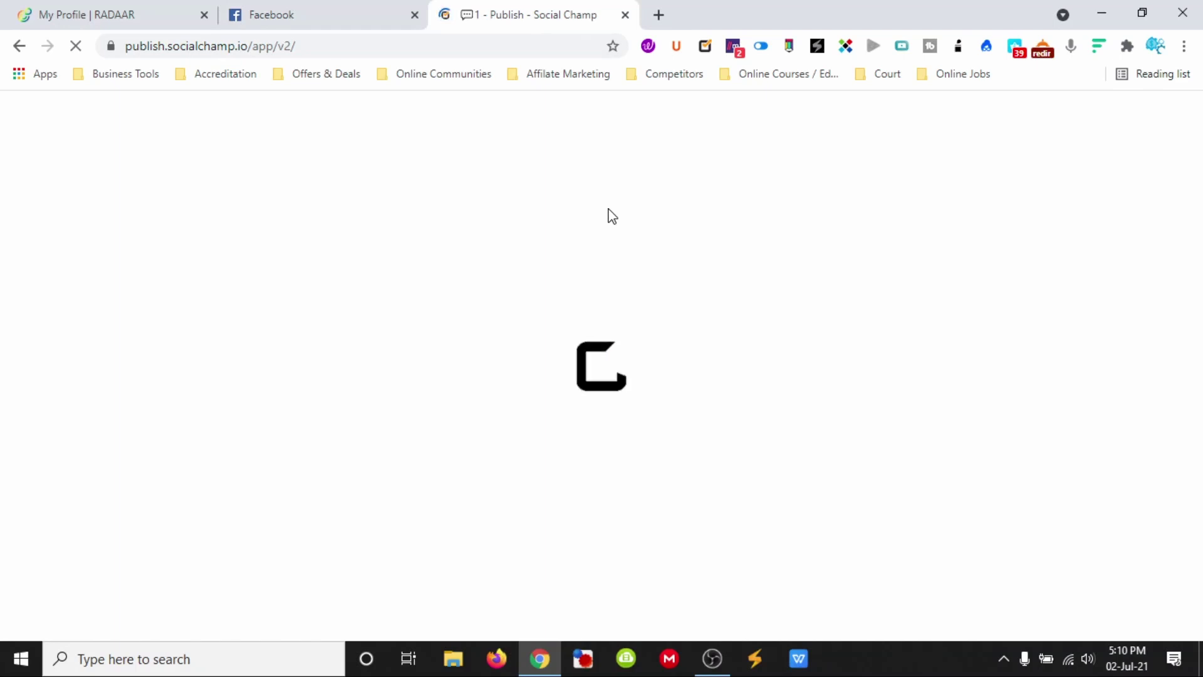
# Open the Social Champ browser extension's composer, examine its profile and scheduling options, and close it
pyautogui.click(705, 46)
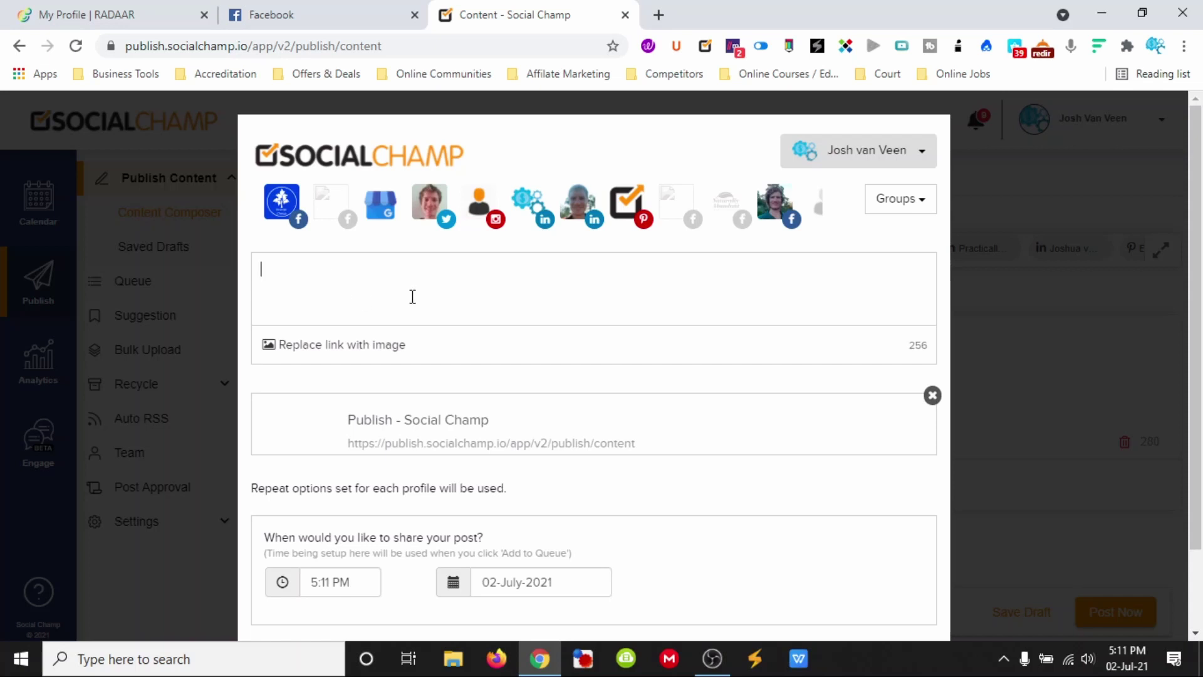
pyautogui.scroll(-2, 497, 394)
pyautogui.scroll(2, 658, 401)
pyautogui.scroll(-2, 438, 364)
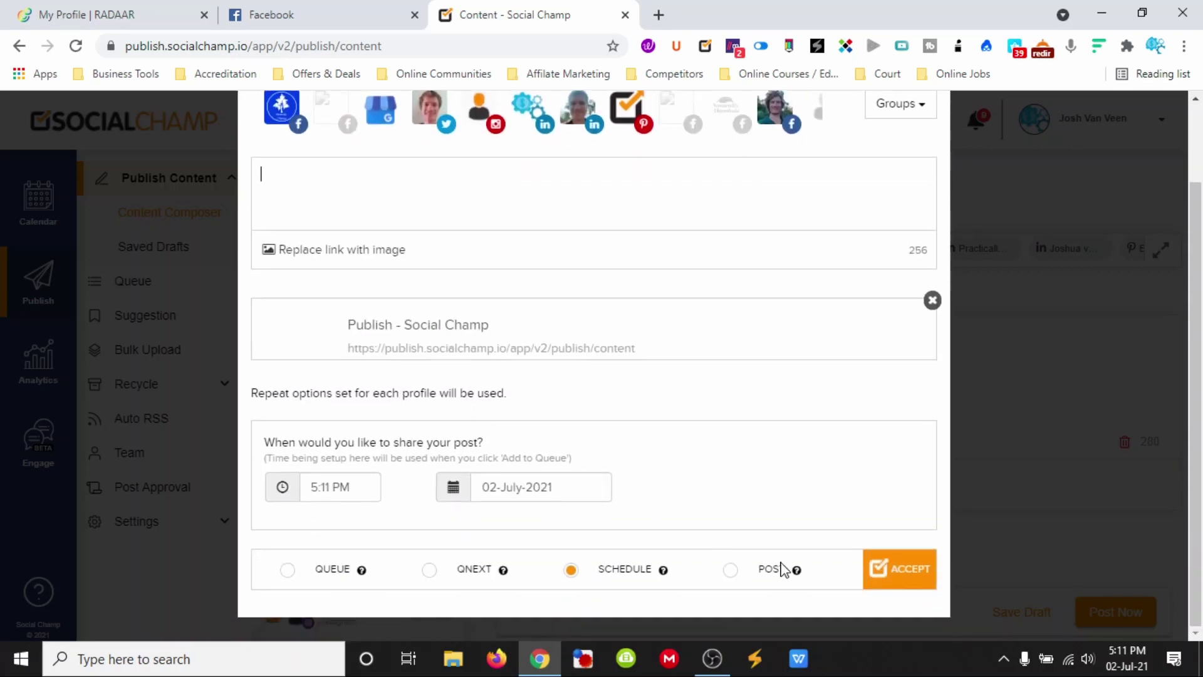
pyautogui.scroll(2, 447, 562)
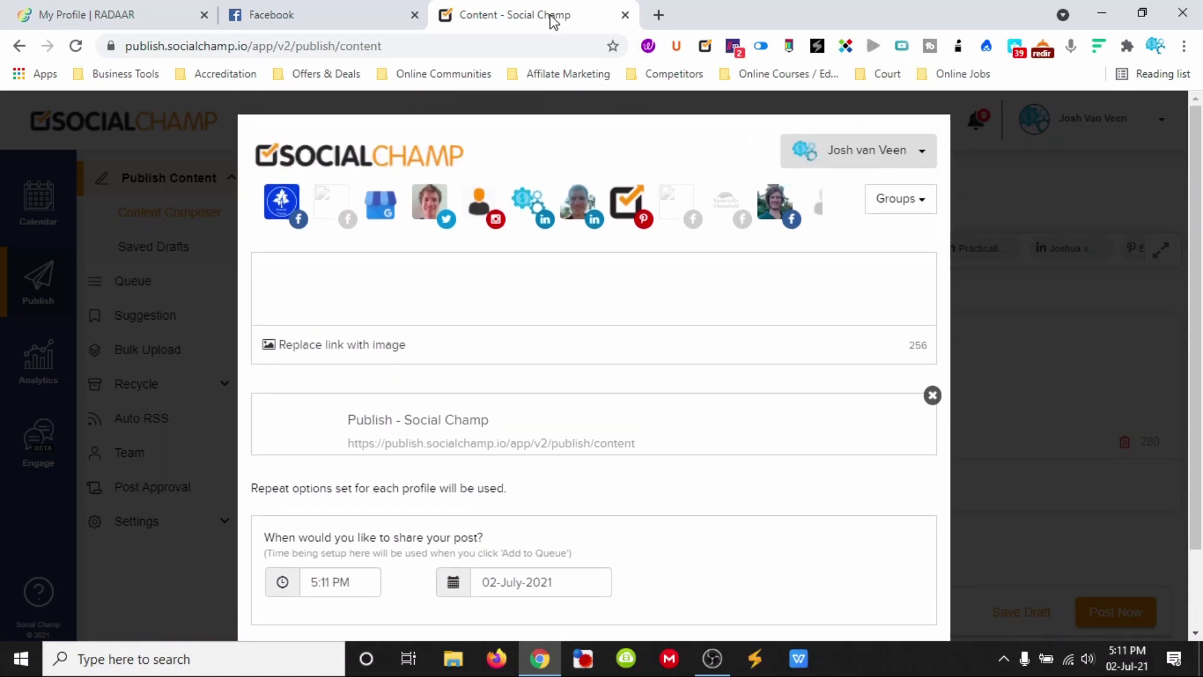
pyautogui.click(978, 357)
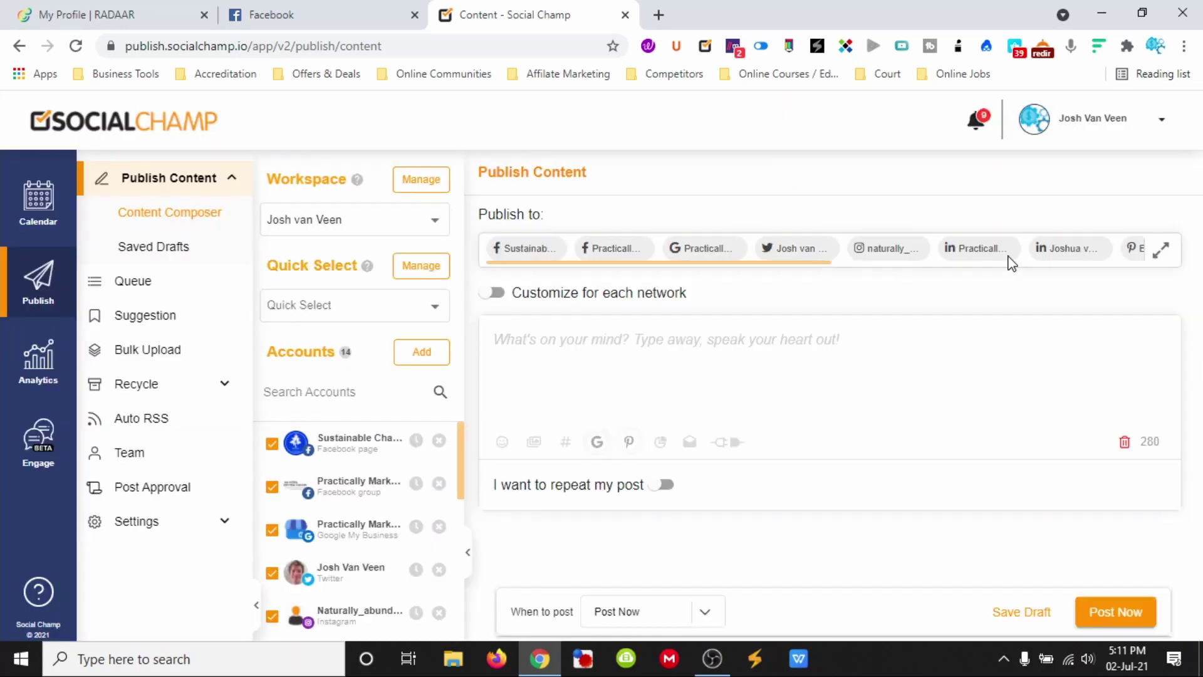
# Reload the blank Facebook page and return to Social Champ's content composer
pyautogui.click(320, 18)
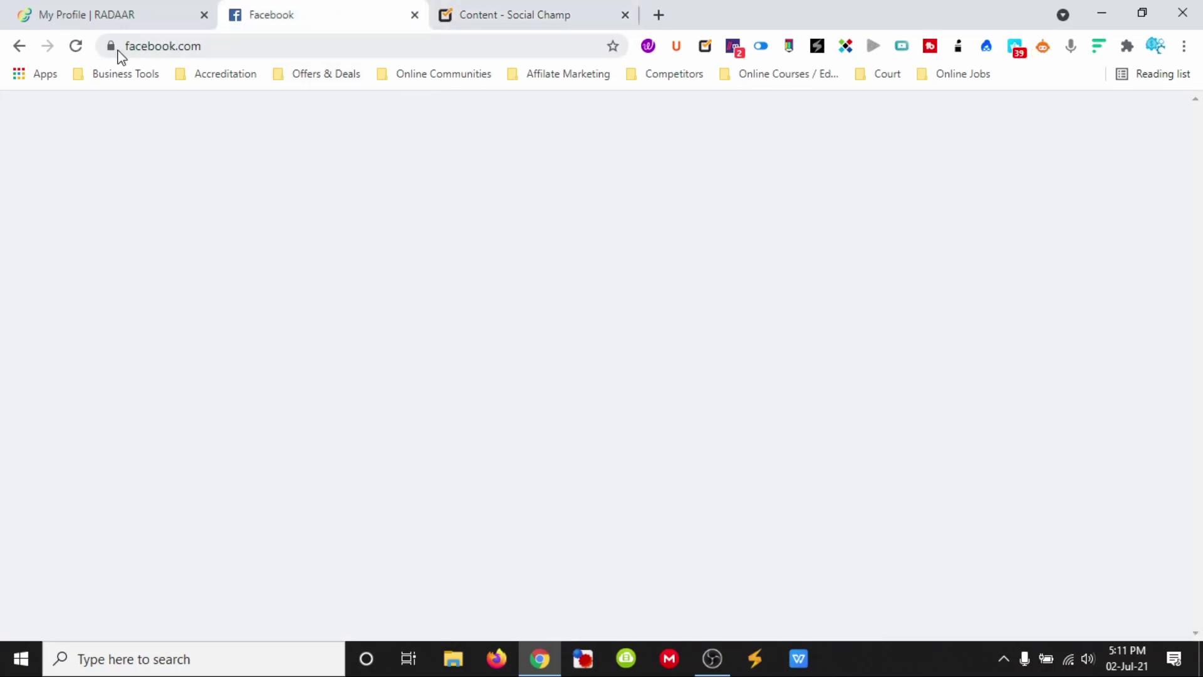
pyautogui.click(77, 46)
pyautogui.click(516, 14)
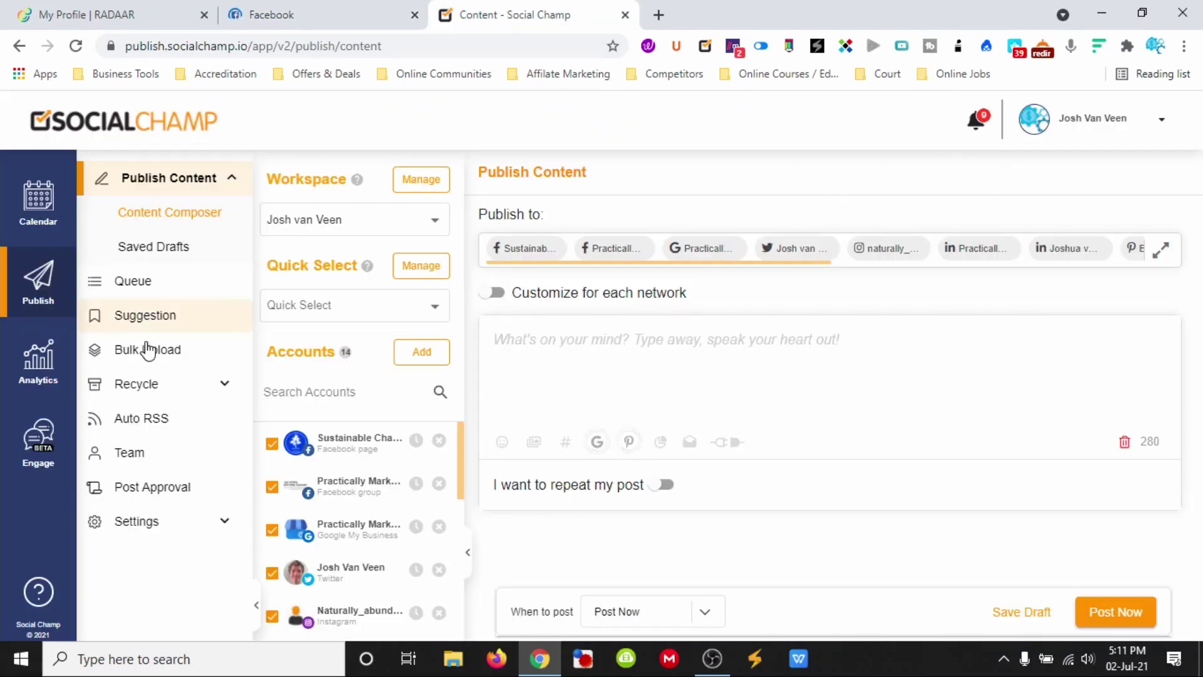
# Look over Social Champ's Bulk Upload page and open the content Suggestion page
pyautogui.click(151, 319)
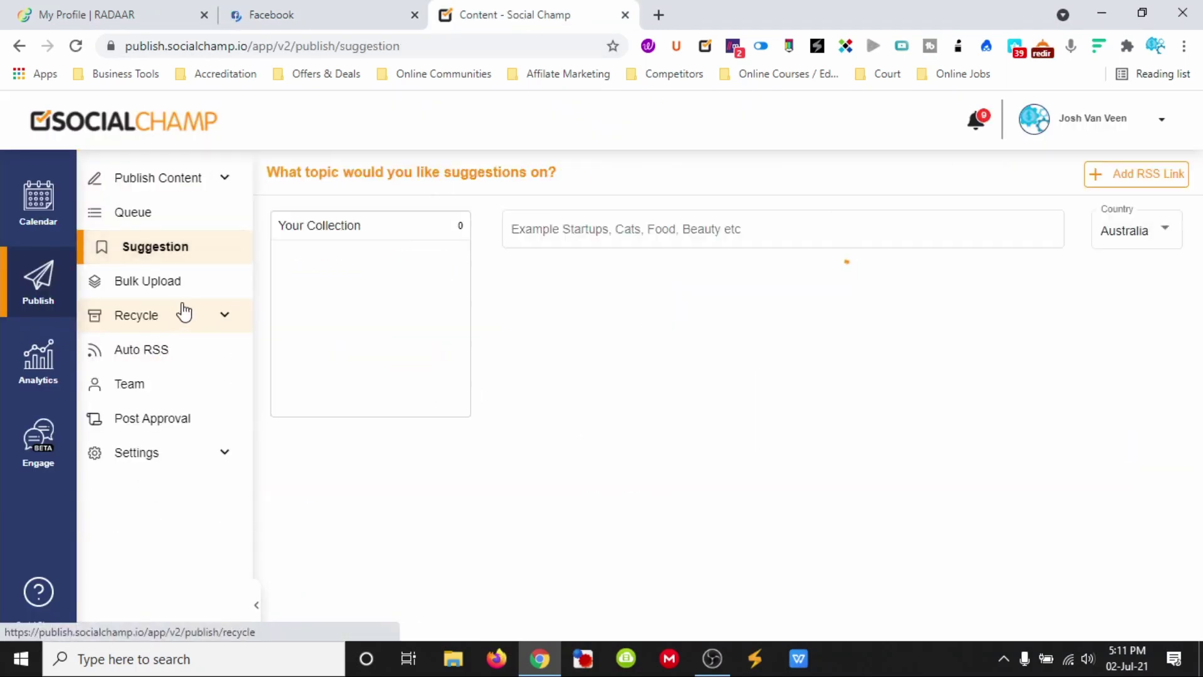
pyautogui.click(177, 288)
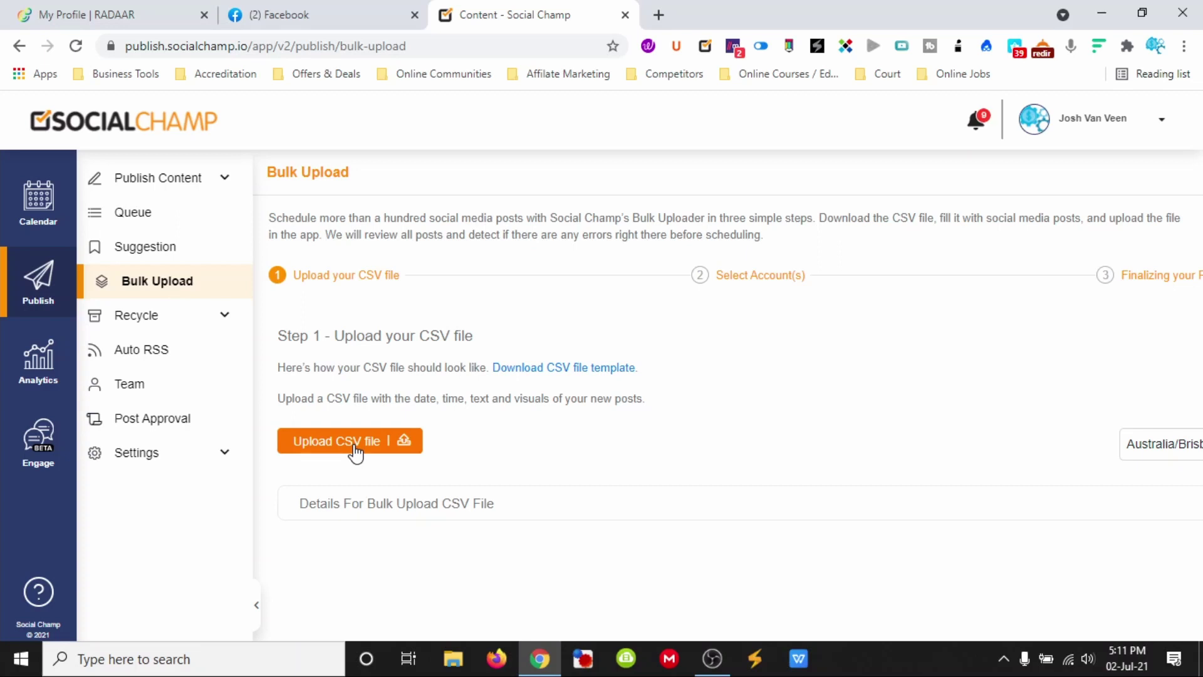
pyautogui.click(173, 252)
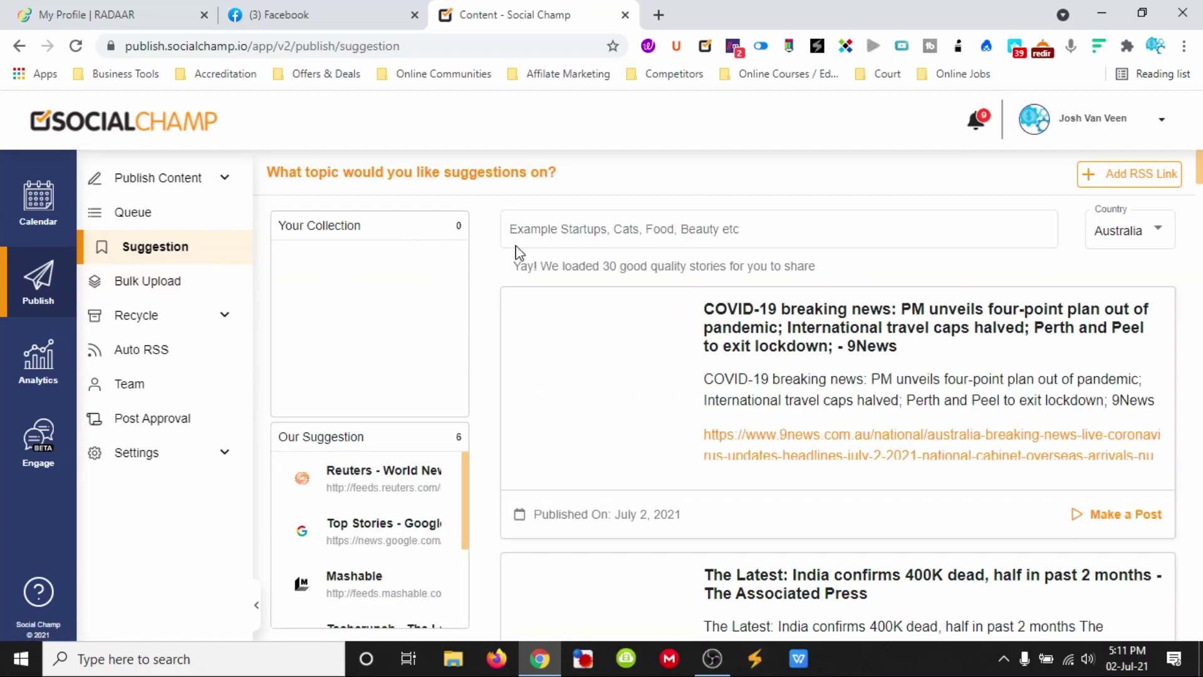
# Load content suggestions for the topic Practical Marketing and browse the suggested feeds and stories
pyautogui.click(608, 226)
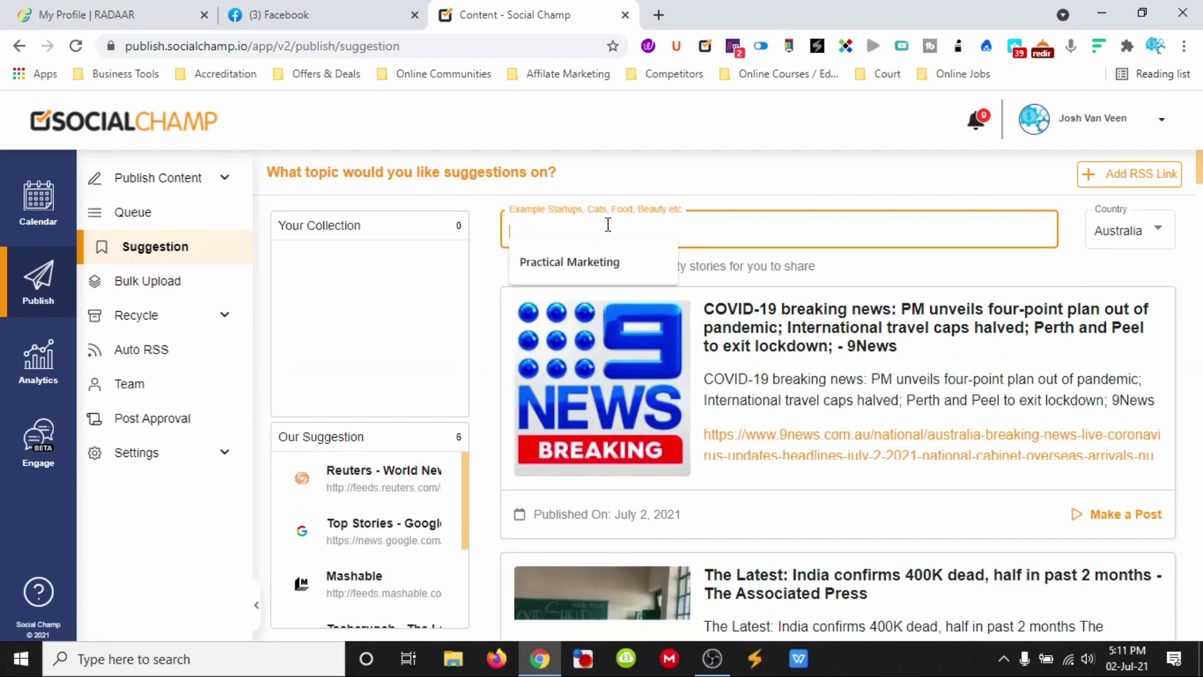
pyautogui.click(606, 262)
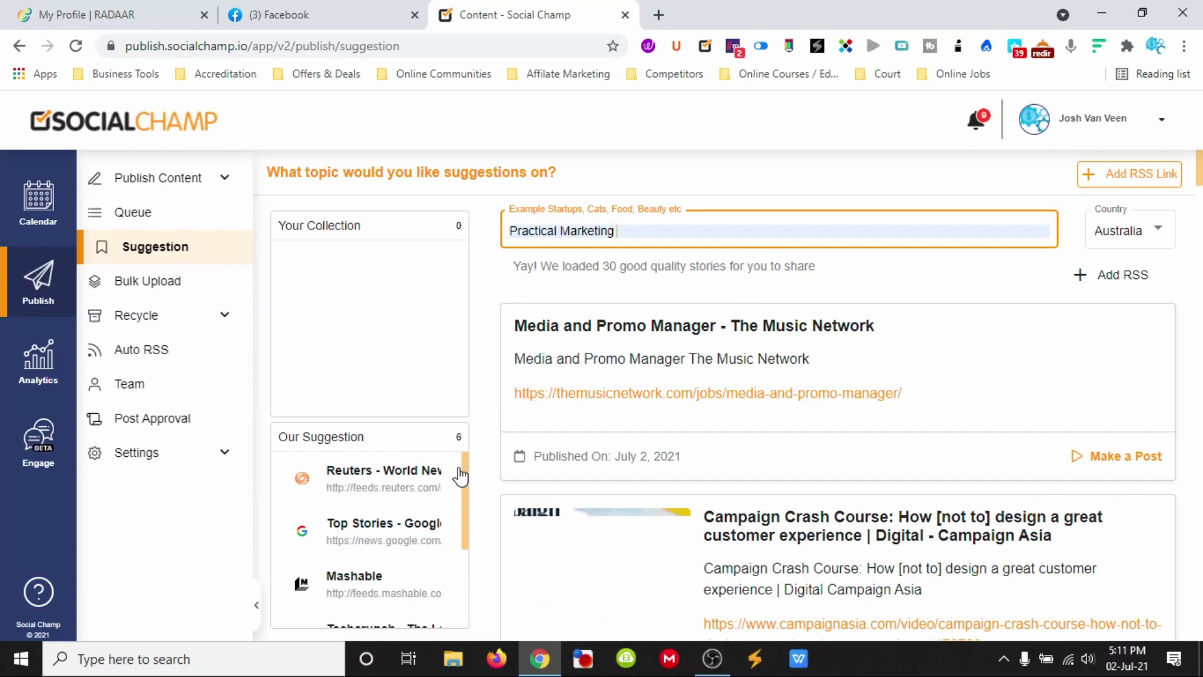
pyautogui.moveTo(464, 472)
pyautogui.mouseDown()
pyautogui.moveTo(469, 580)
pyautogui.moveTo(456, 492)
pyautogui.mouseUp()
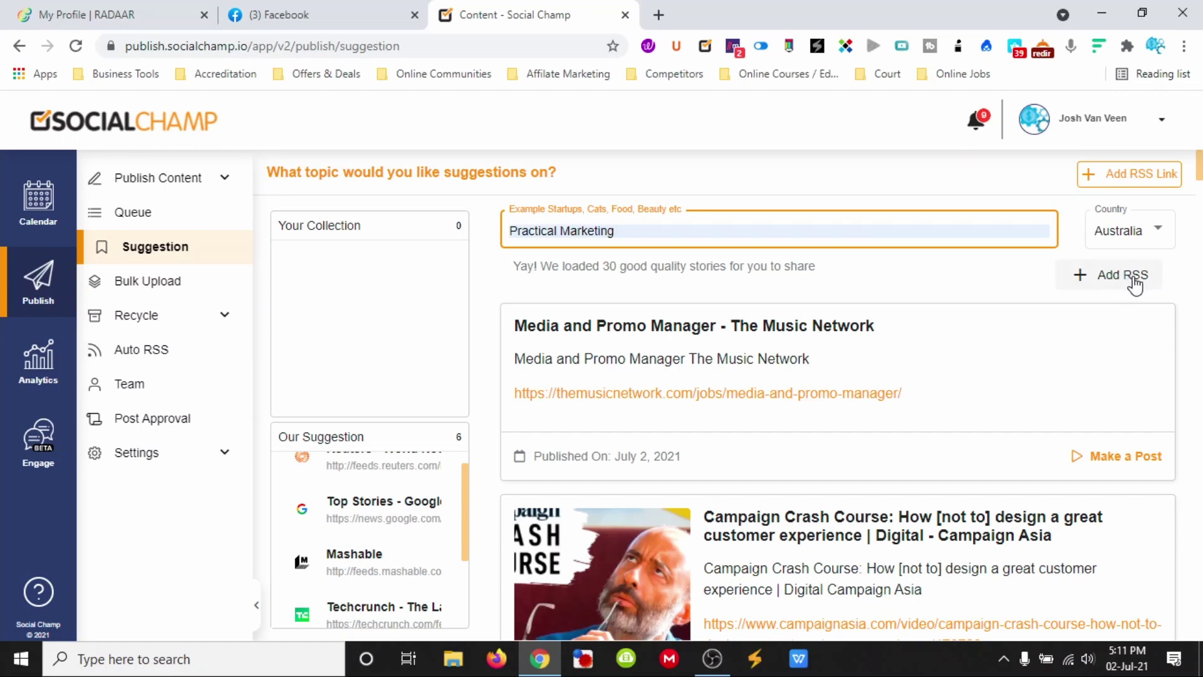
pyautogui.scroll(-12, 810, 445)
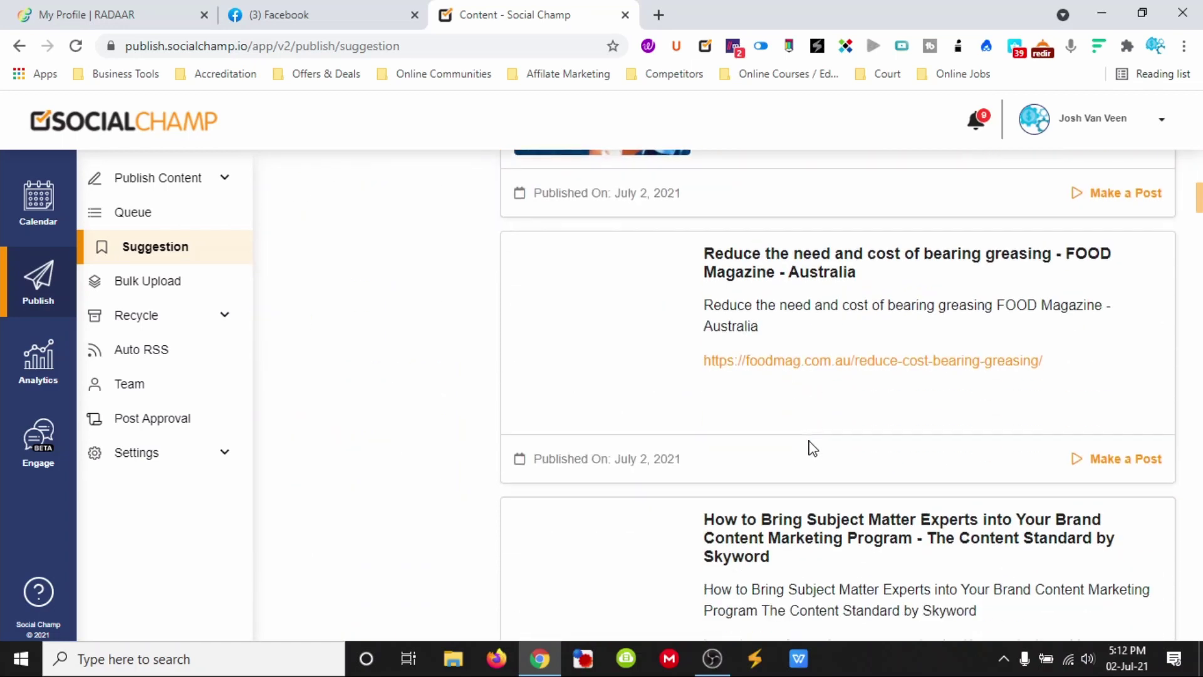
pyautogui.scroll(12, 840, 405)
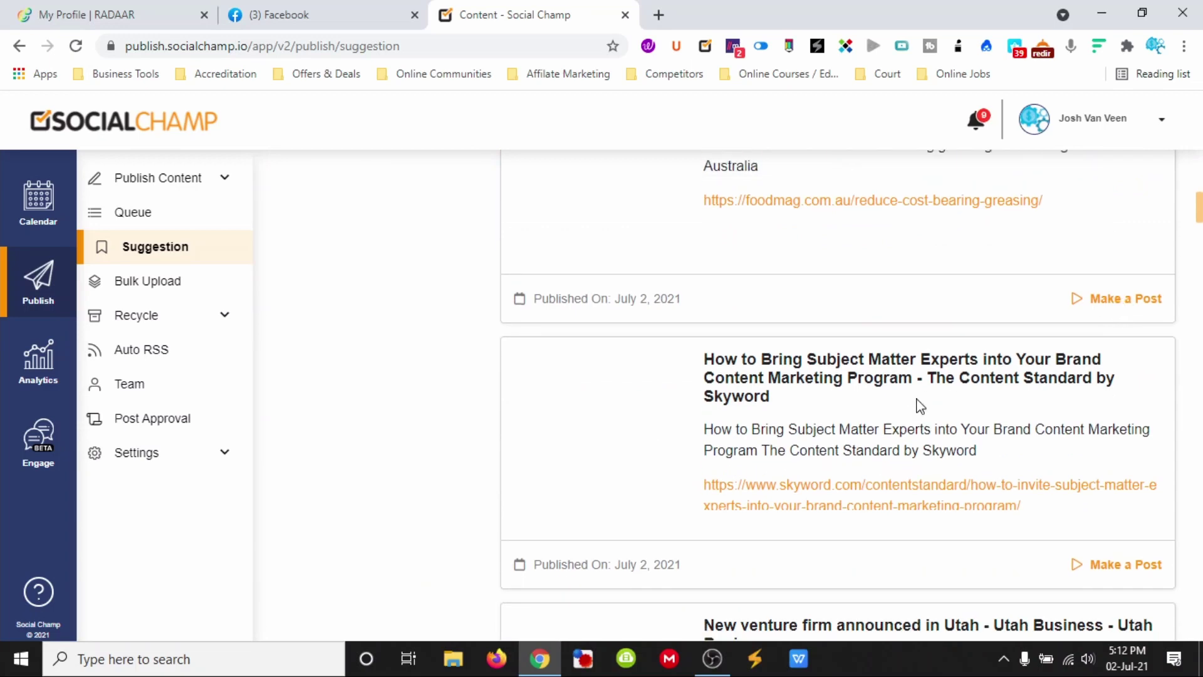
# Switch to RADAAR's Monitoring page, examine the New Query form's fields, and close the form without saving
pyautogui.click(137, 25)
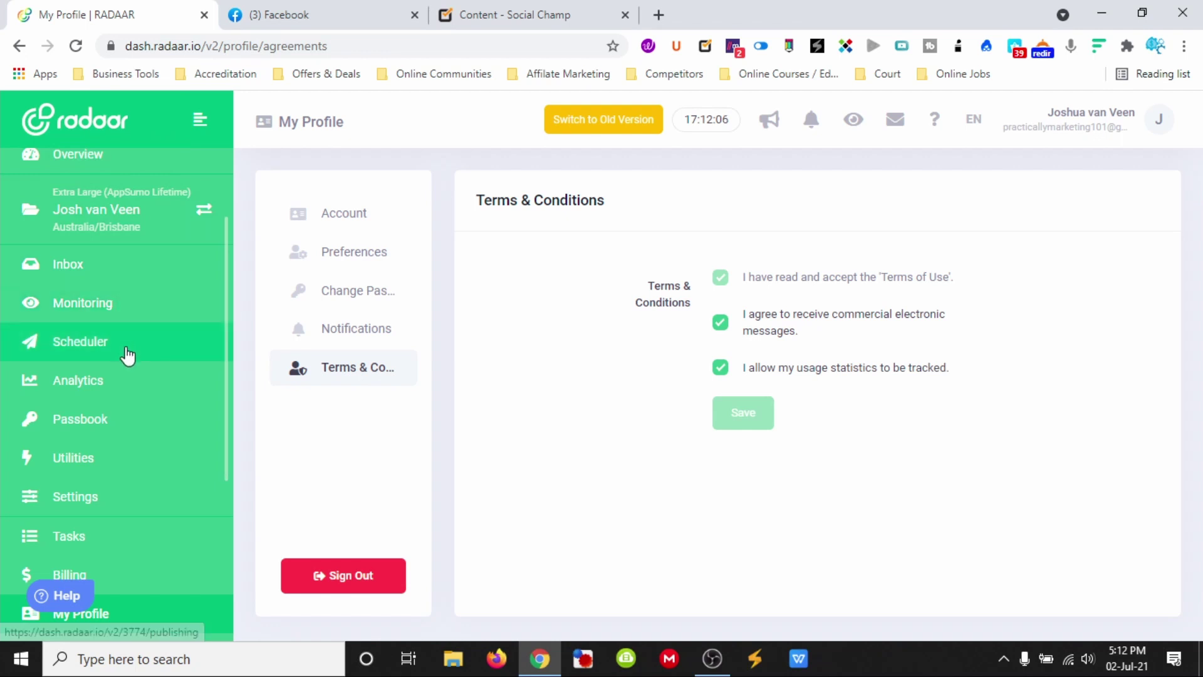
pyautogui.click(100, 307)
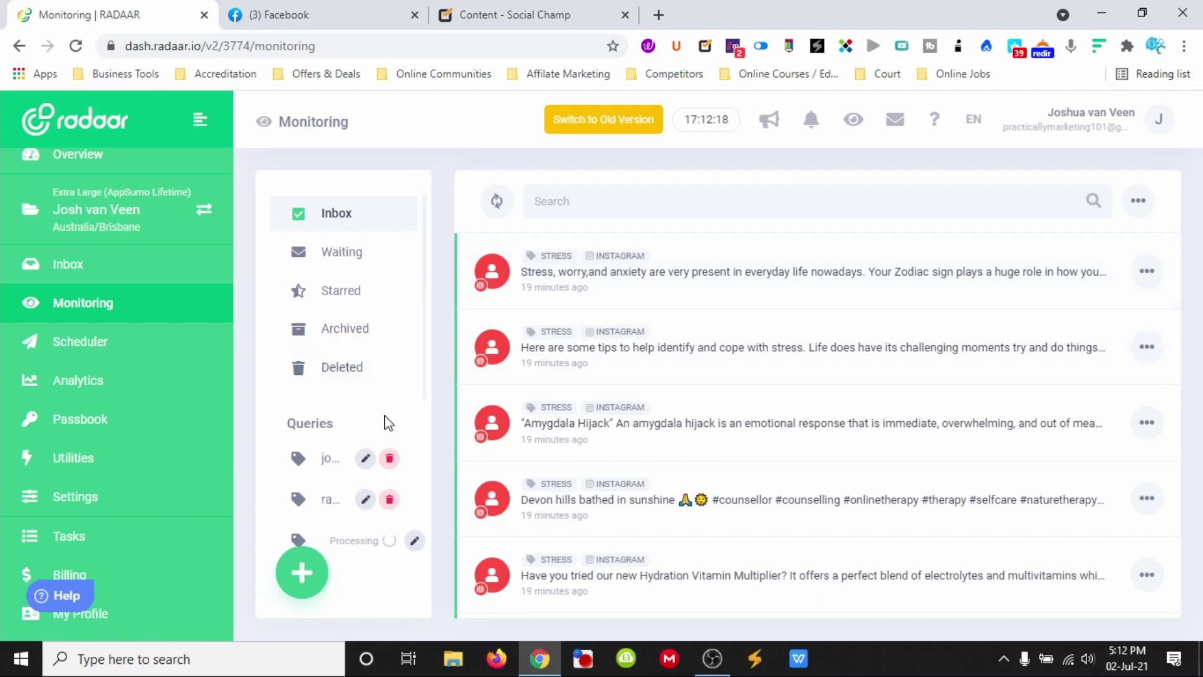
pyautogui.click(299, 582)
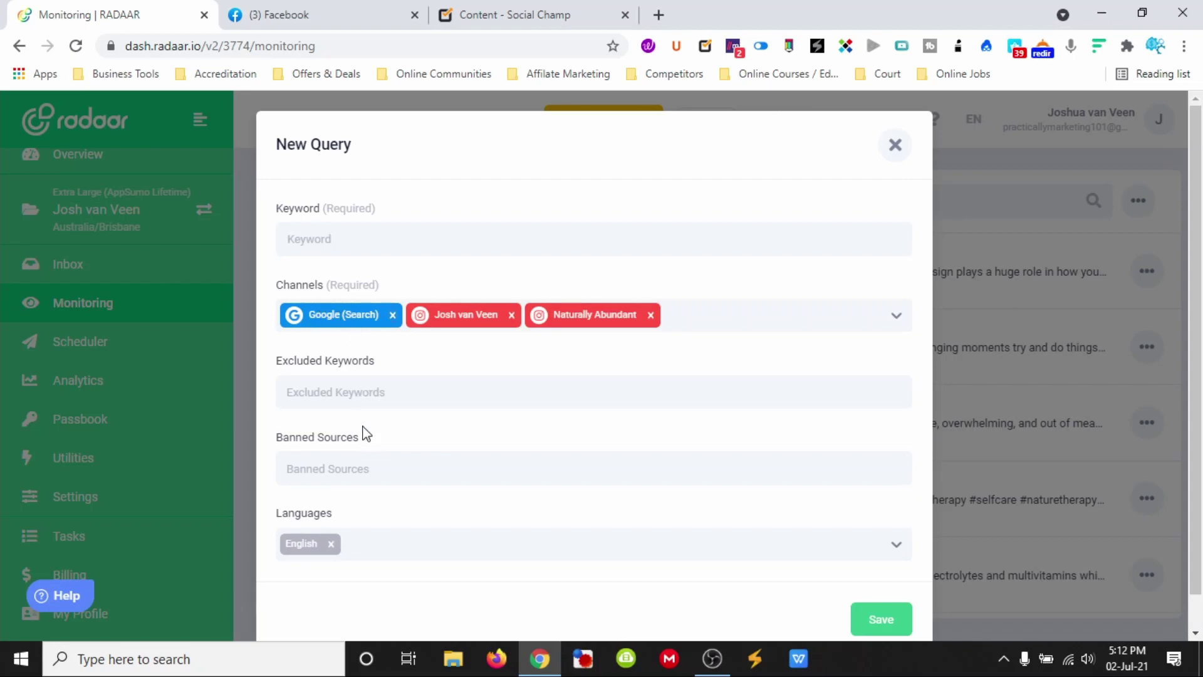
pyautogui.click(888, 152)
# Return to Social Champ's suggestions and review the available country options and the story count line, leaving the country unchanged
pyautogui.click(533, 15)
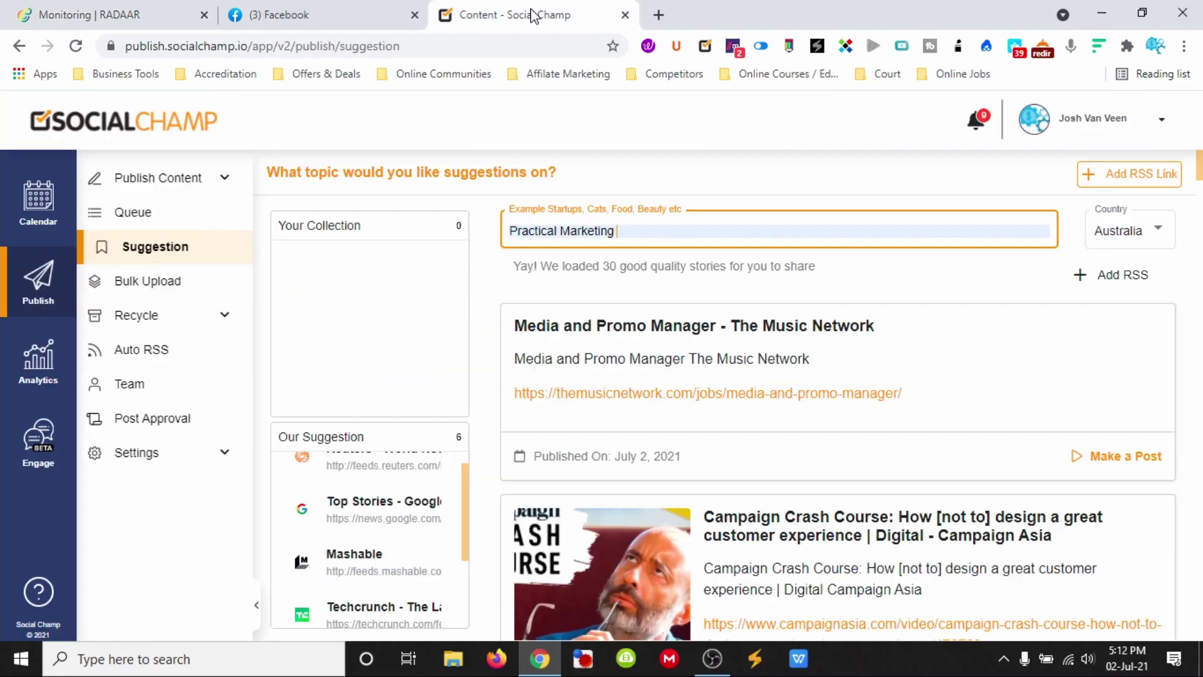
pyautogui.scroll(-2, 914, 294)
pyautogui.scroll(2, 1003, 288)
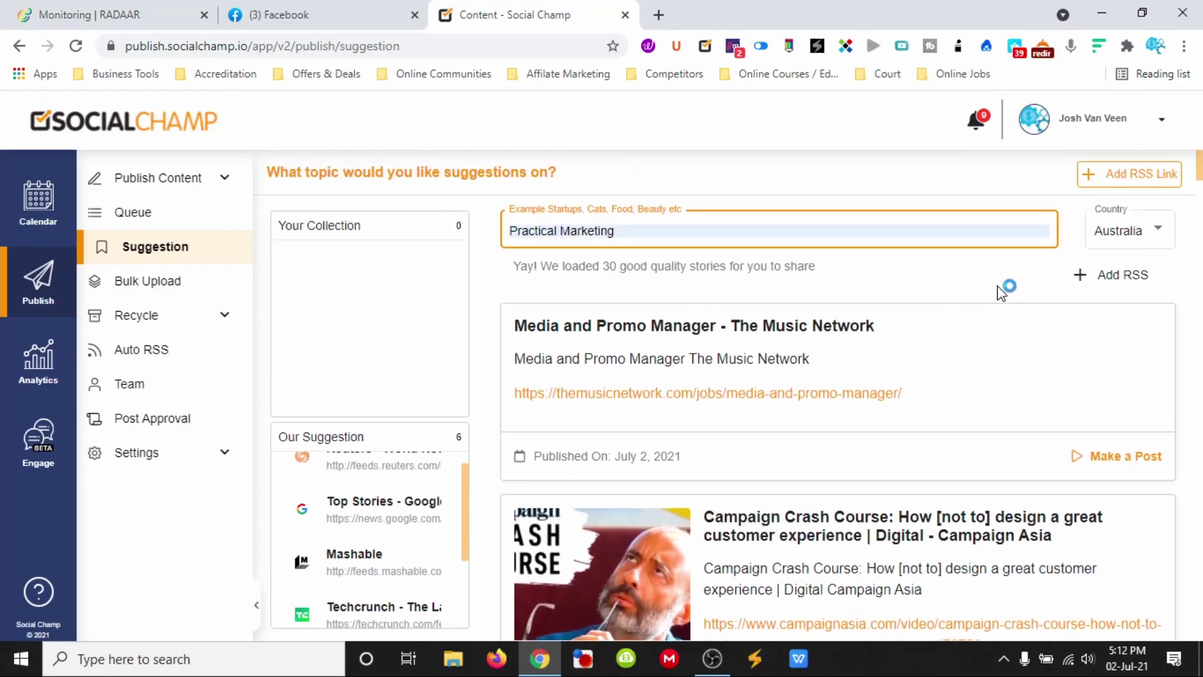
pyautogui.click(1124, 230)
pyautogui.scroll(-3, 1106, 357)
pyautogui.scroll(3, 1104, 352)
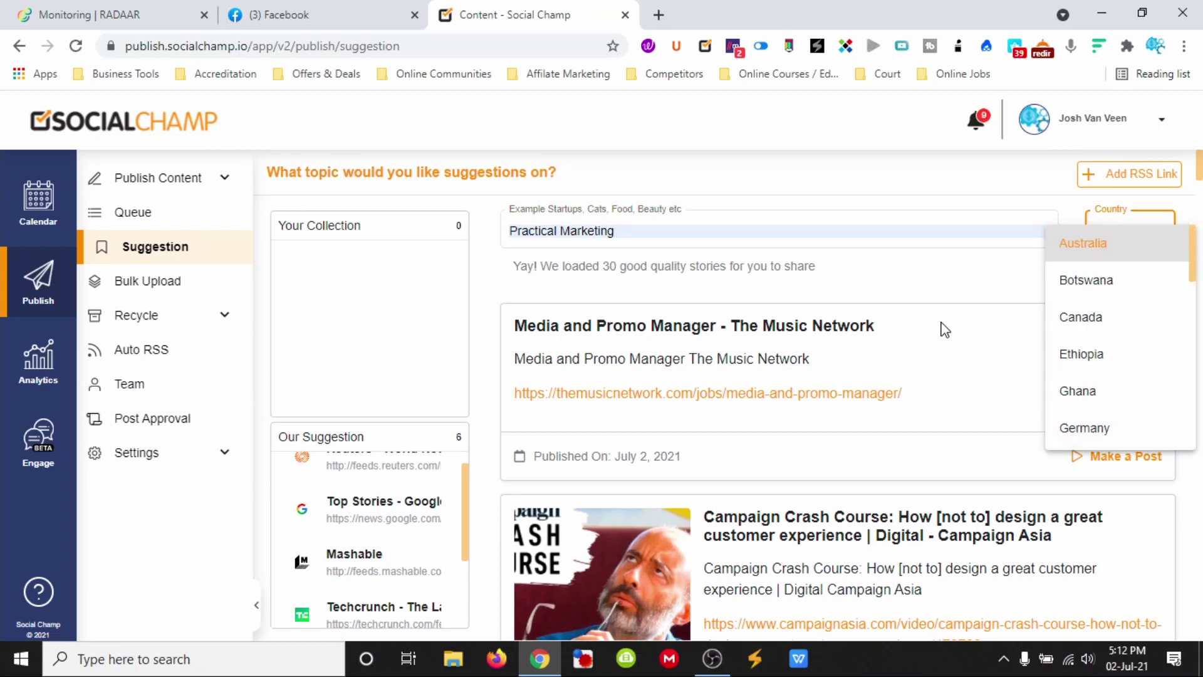
pyautogui.click(949, 343)
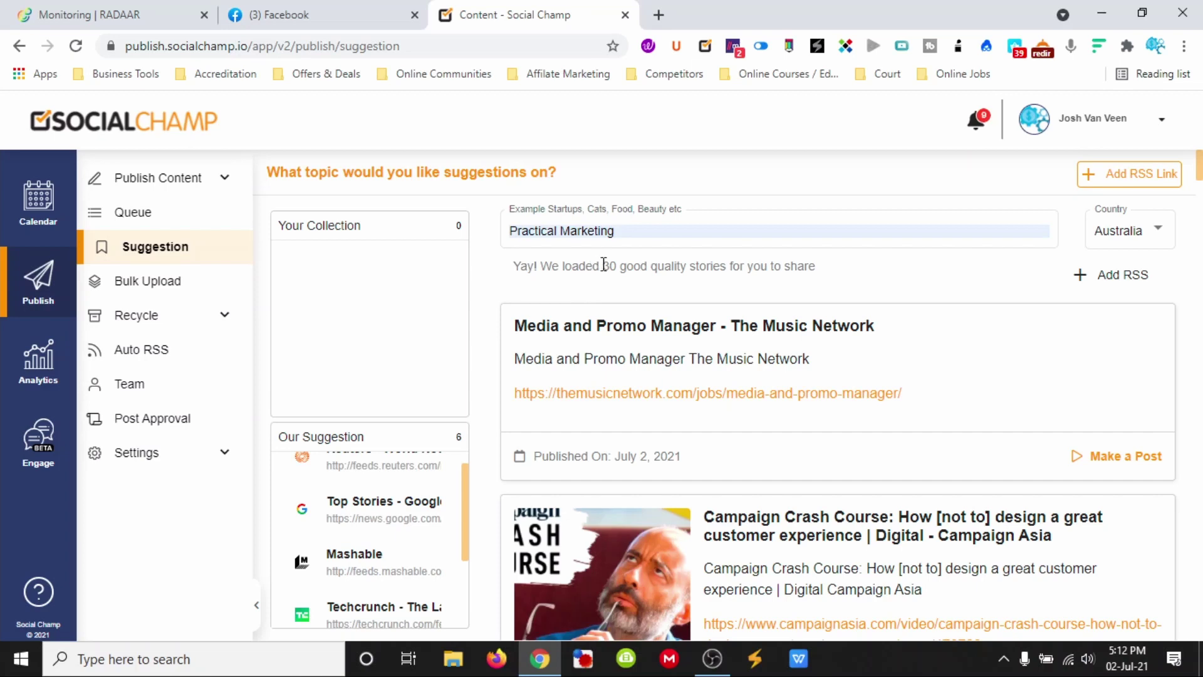
pyautogui.moveTo(603, 266); pyautogui.dragTo(868, 274)
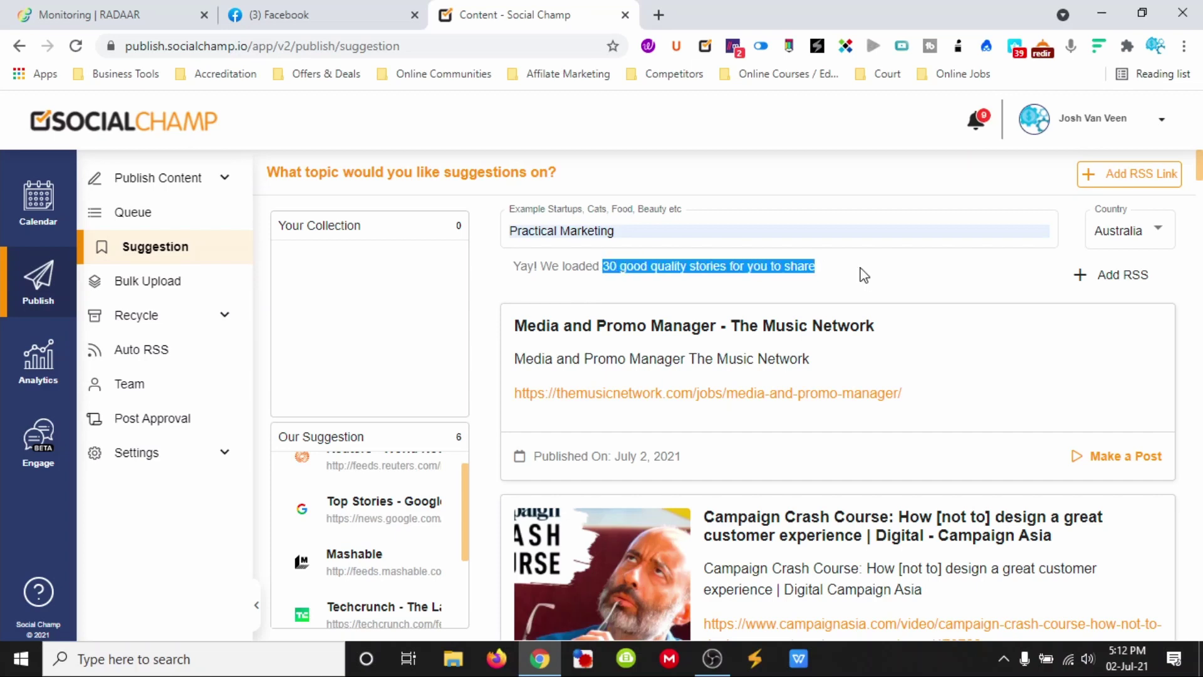
pyautogui.click(861, 269)
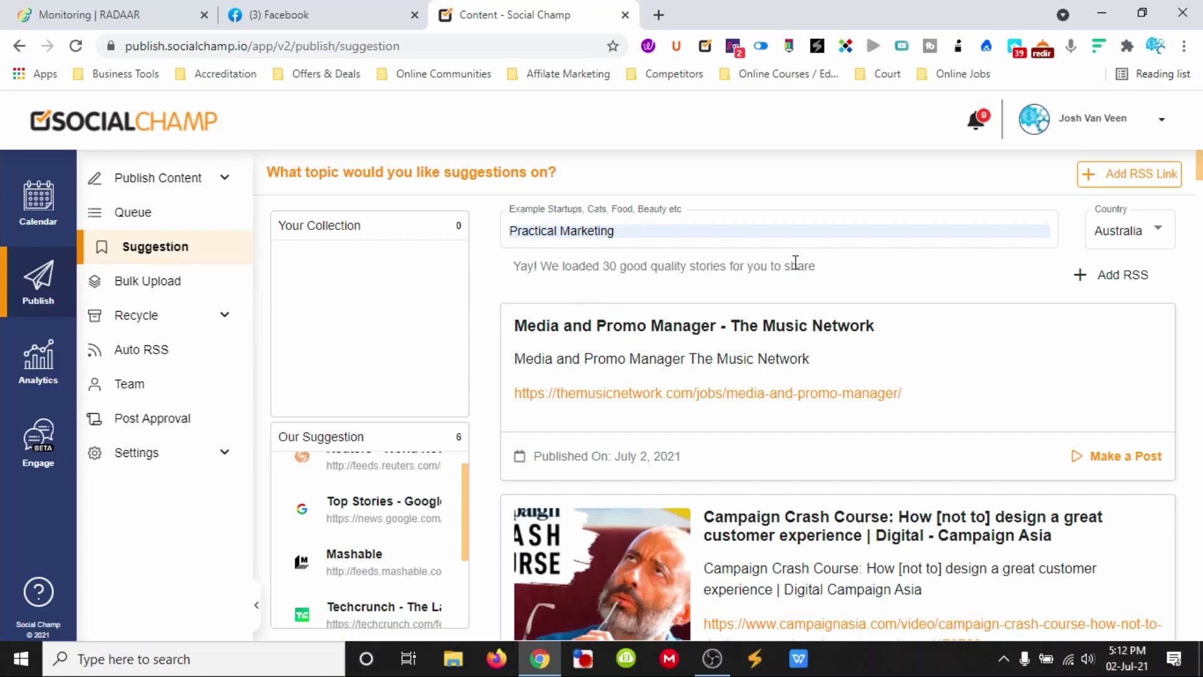
# Inspect the website title and feed link fields of the Add RSS Link form and close it without saving
pyautogui.click(1131, 173)
pyautogui.click(572, 331)
pyautogui.click(583, 384)
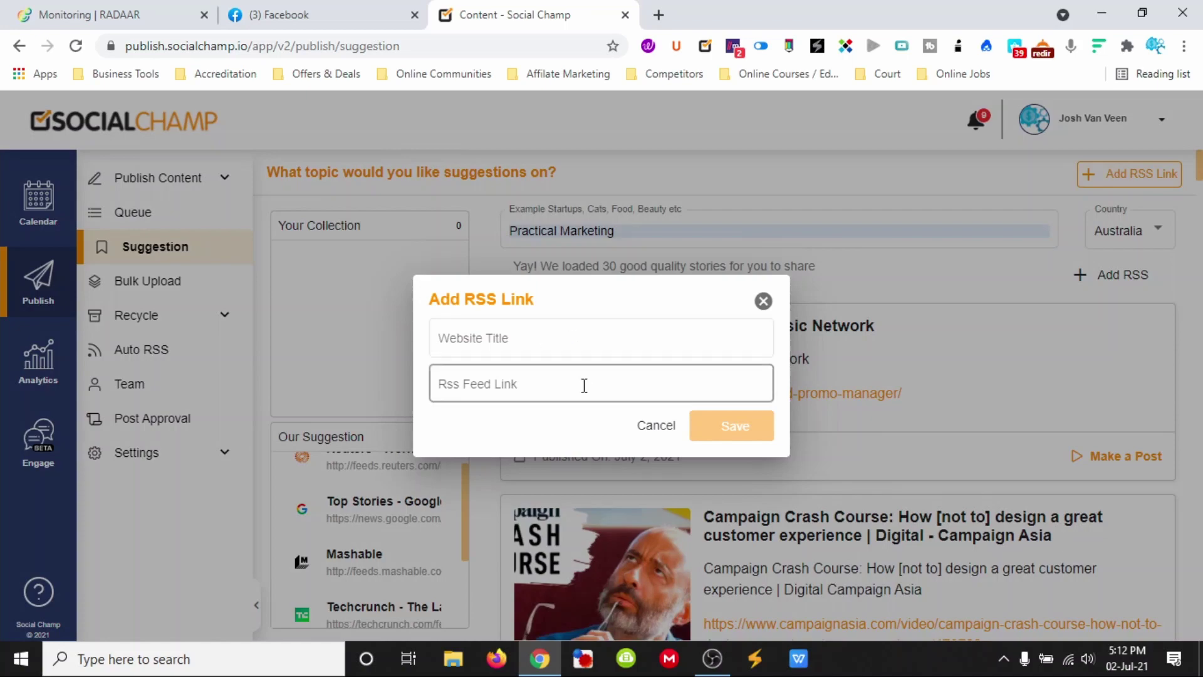
pyautogui.click(564, 341)
pyautogui.click(564, 362)
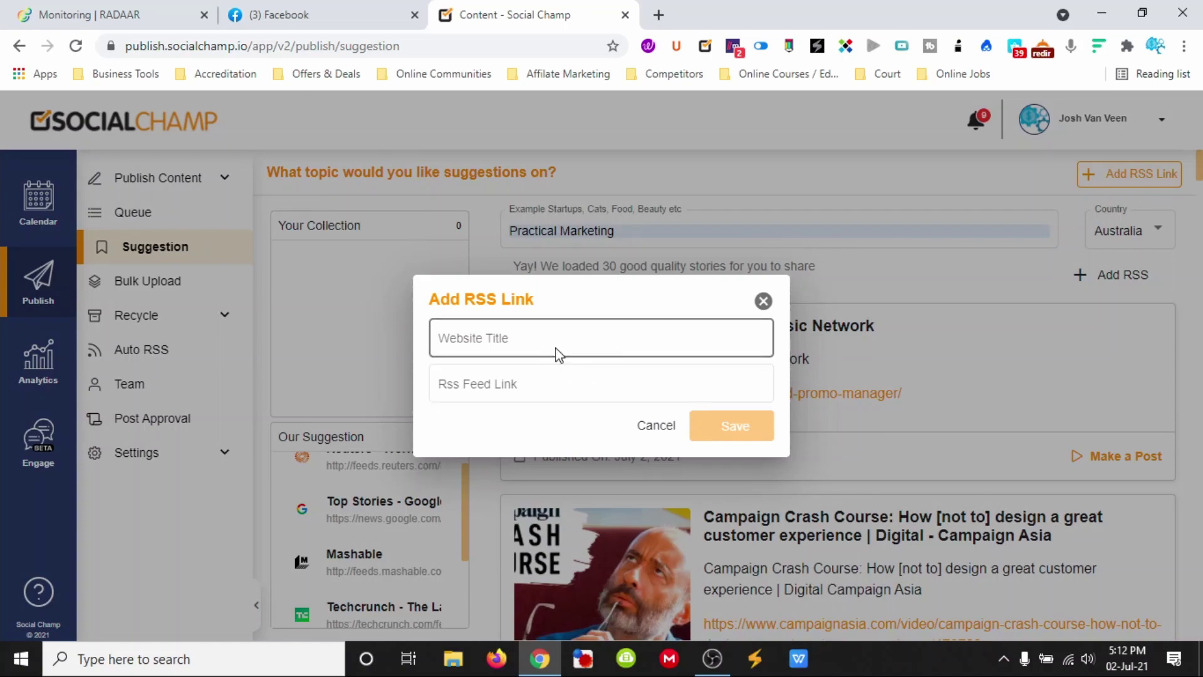
pyautogui.click(762, 304)
# Skim the suggested Practical Marketing stories and open Social Champ's Engage app
pyautogui.scroll(-6, 877, 313)
pyautogui.scroll(-20, 844, 366)
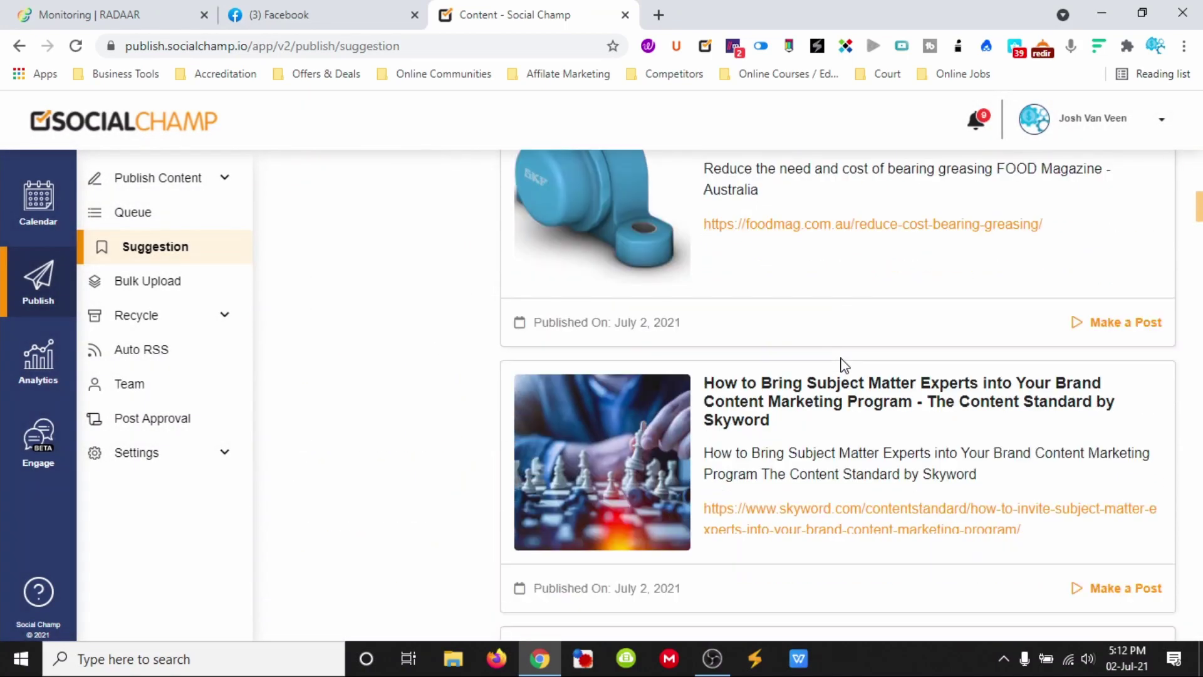
pyautogui.scroll(20, 842, 357)
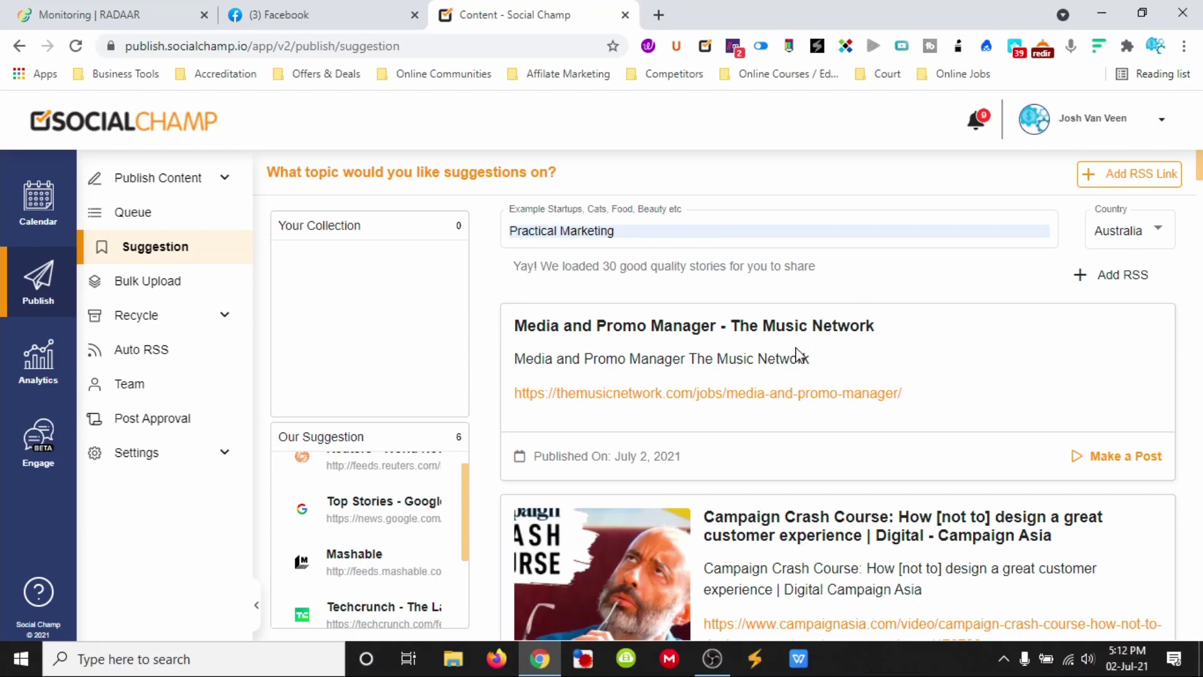
pyautogui.click(44, 446)
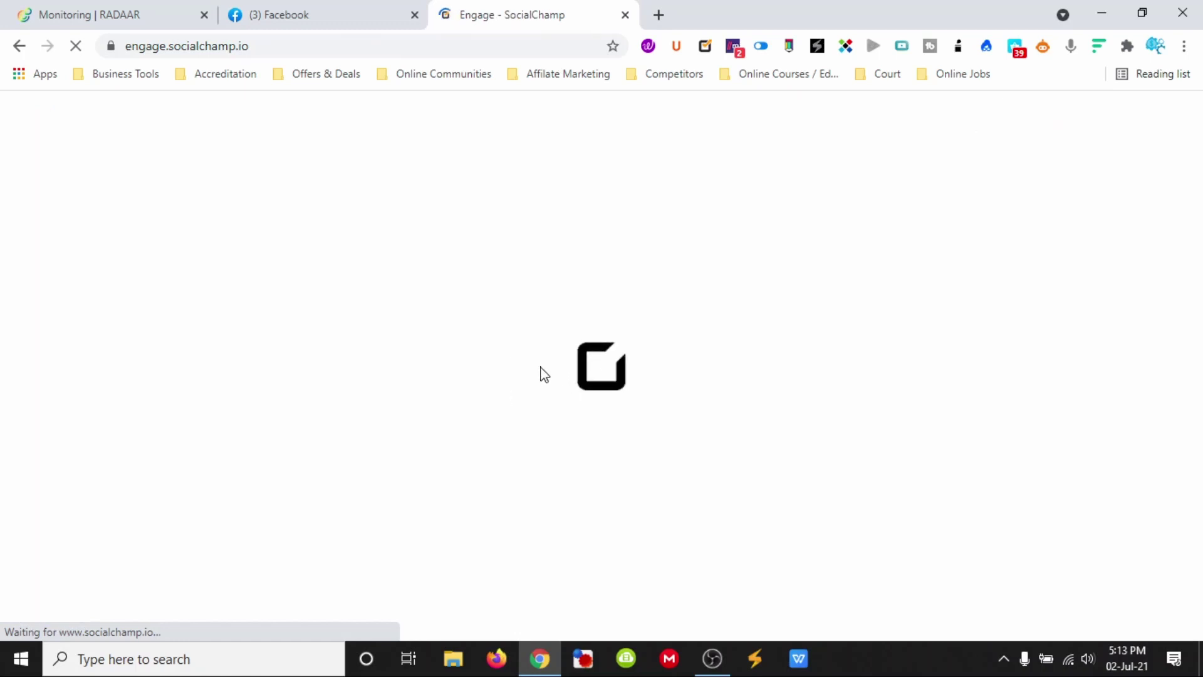
# Switch to Facebook, open the managed pages overview, and look through the list of Messenger conversations
pyautogui.click(355, 18)
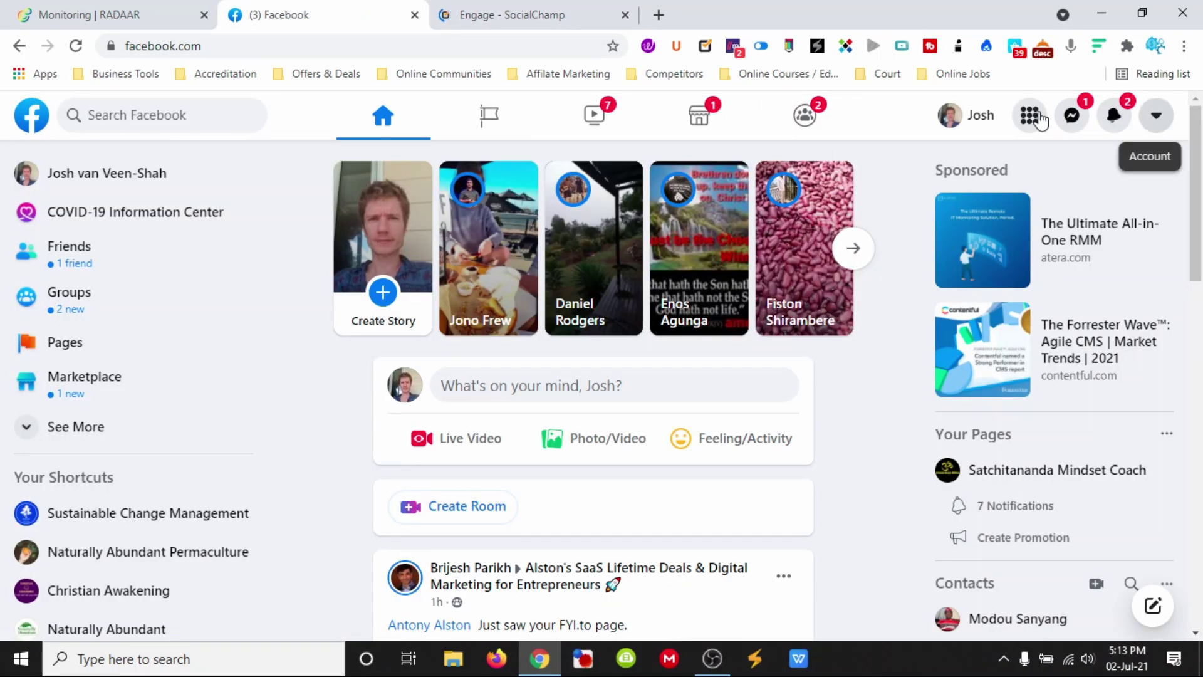
pyautogui.click(488, 122)
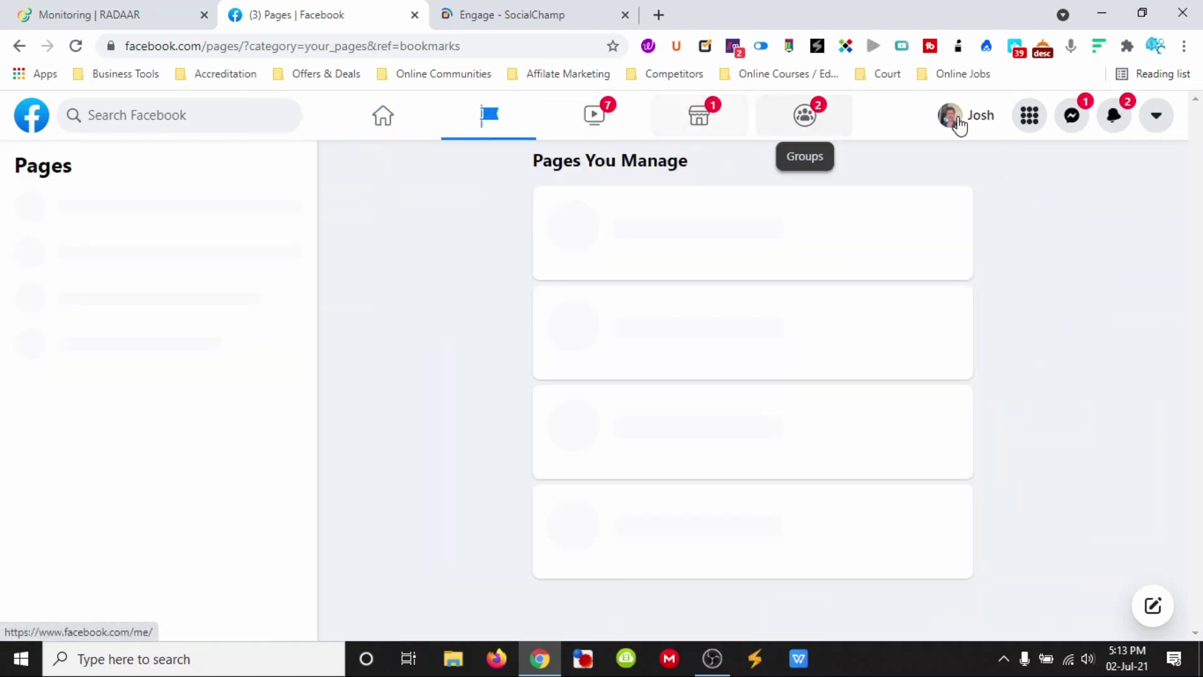
pyautogui.click(1075, 120)
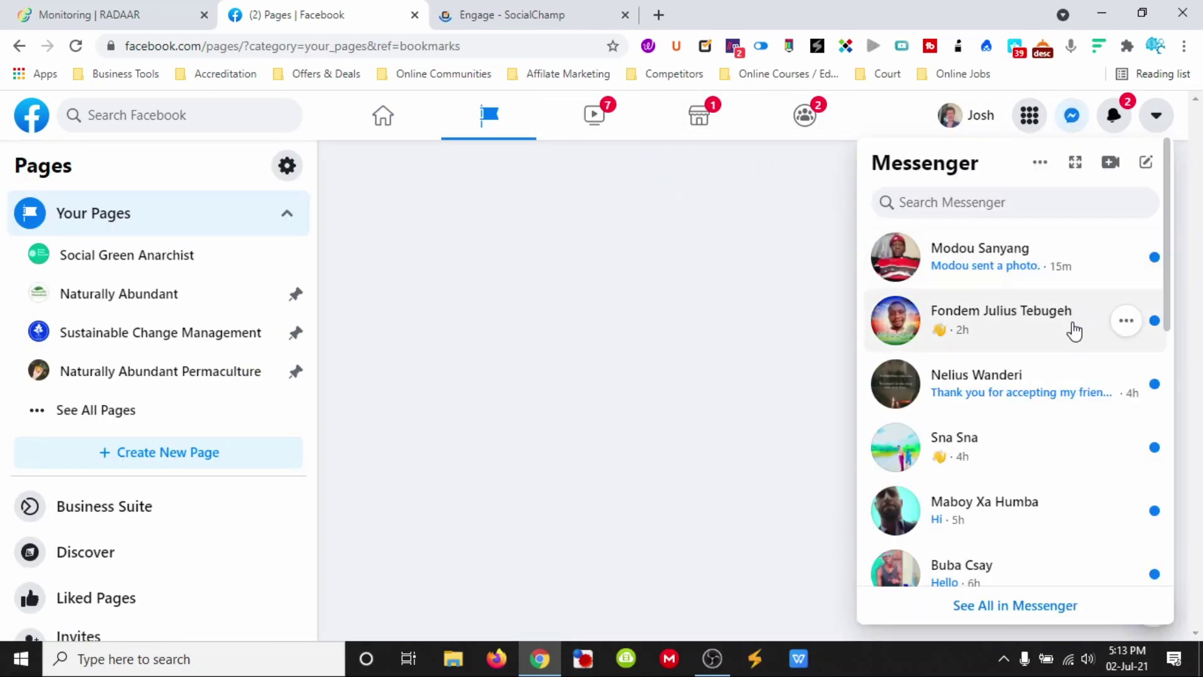
pyautogui.scroll(-1, 1022, 348)
pyautogui.scroll(-8, 1022, 348)
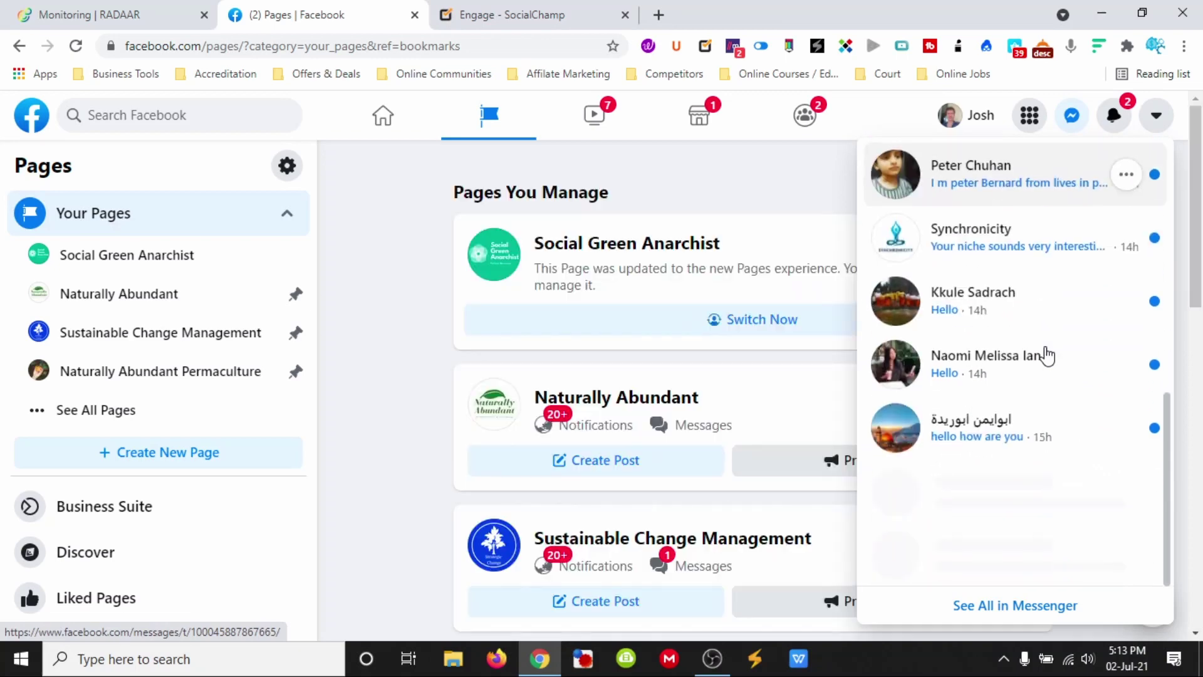
pyautogui.scroll(-8, 1001, 345)
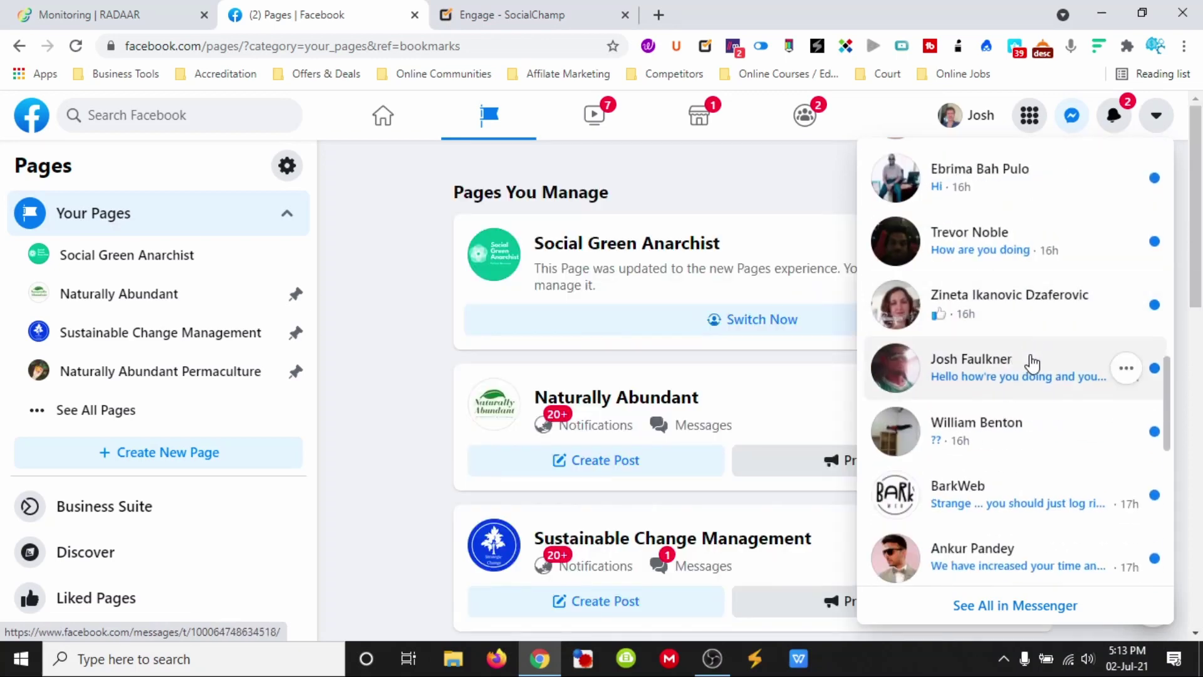
pyautogui.scroll(-7, 1032, 364)
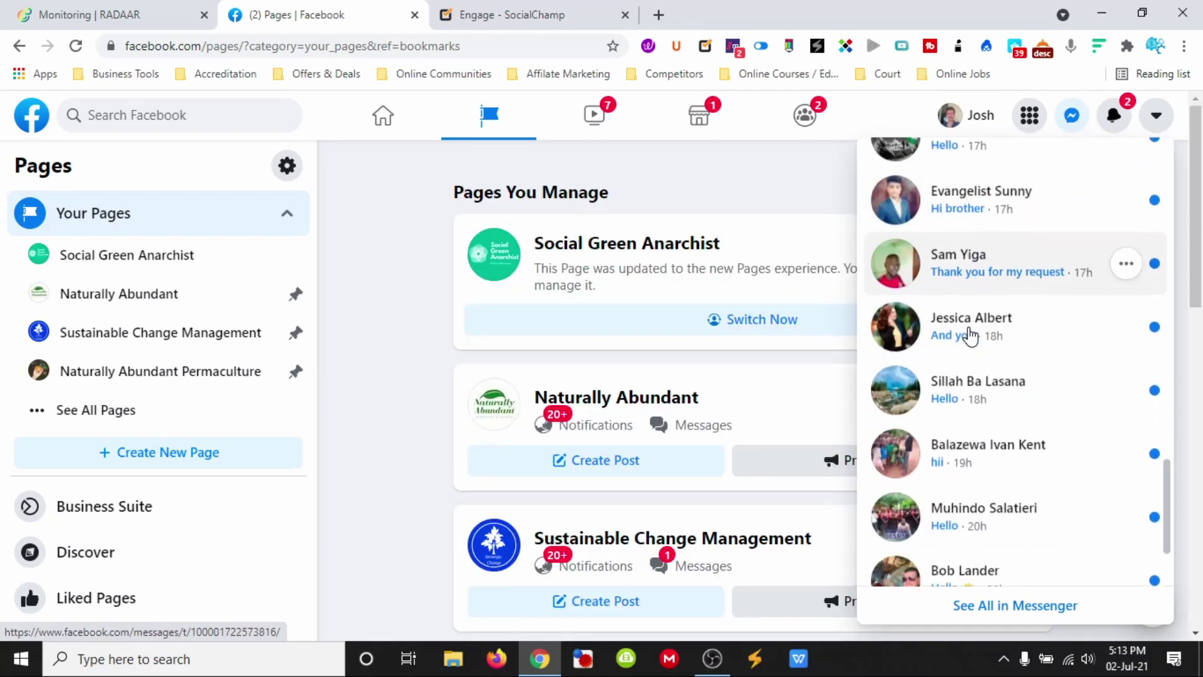
pyautogui.scroll(-4, 961, 350)
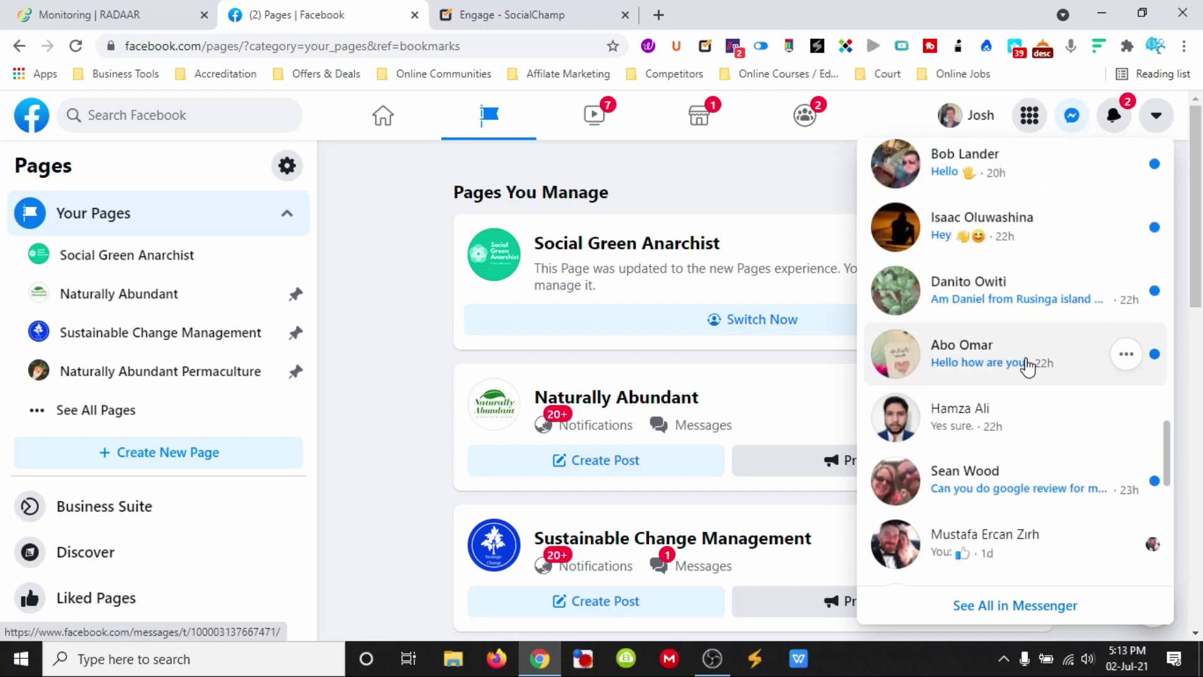
# Find the radaar.io conversation further down the Messenger list and open its chat
pyautogui.scroll(-8, 957, 354)
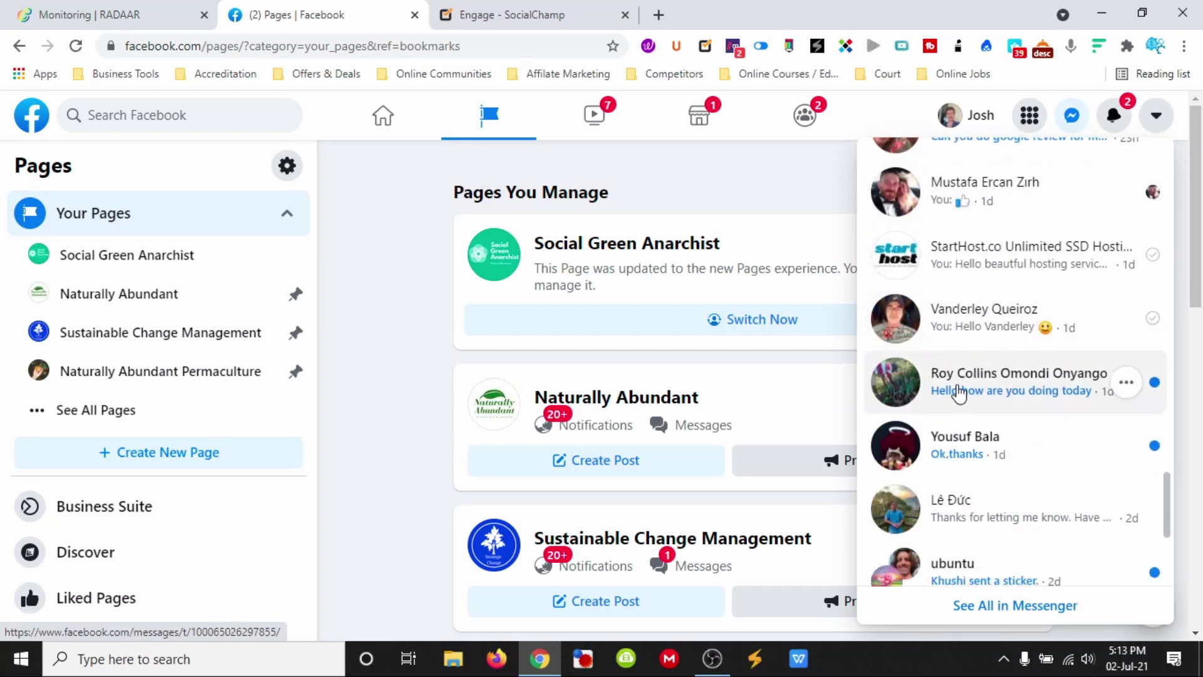
pyautogui.scroll(-3, 1008, 388)
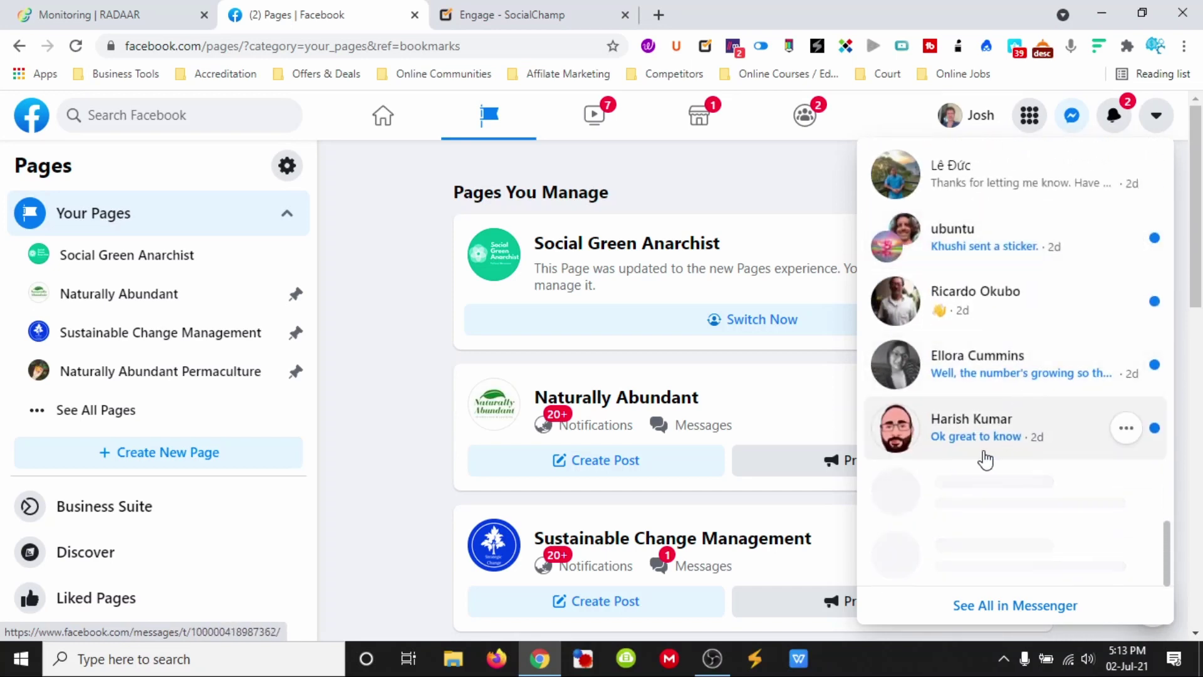
pyautogui.scroll(-7, 1023, 425)
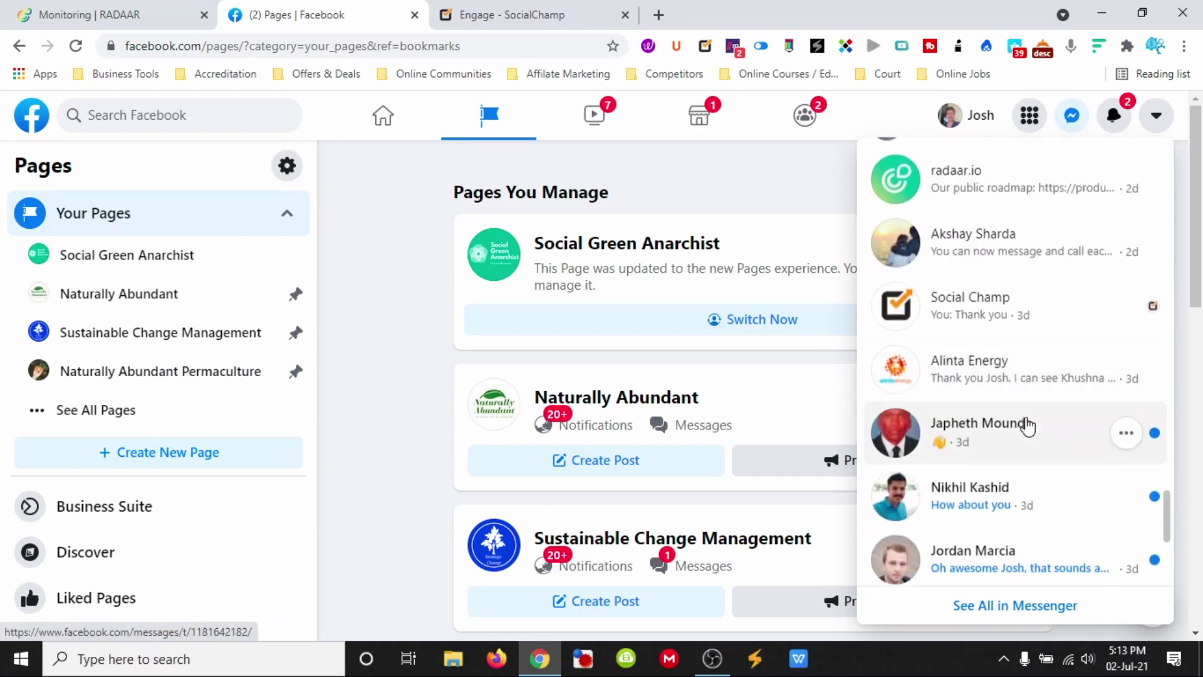
pyautogui.scroll(3, 955, 368)
pyautogui.click(955, 369)
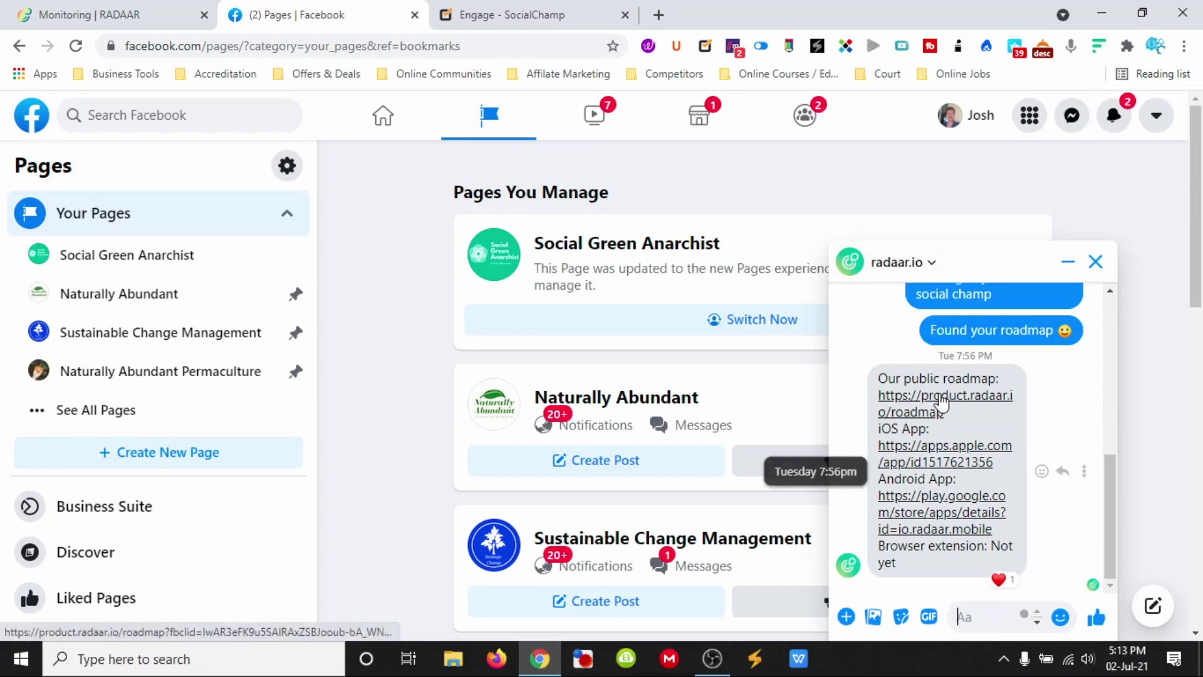
# Open the public roadmap link from the radaar.io chat in a new tab and highlight the iOS App and Android App labels
pyautogui.rightClick(940, 403)
pyautogui.click(981, 151)
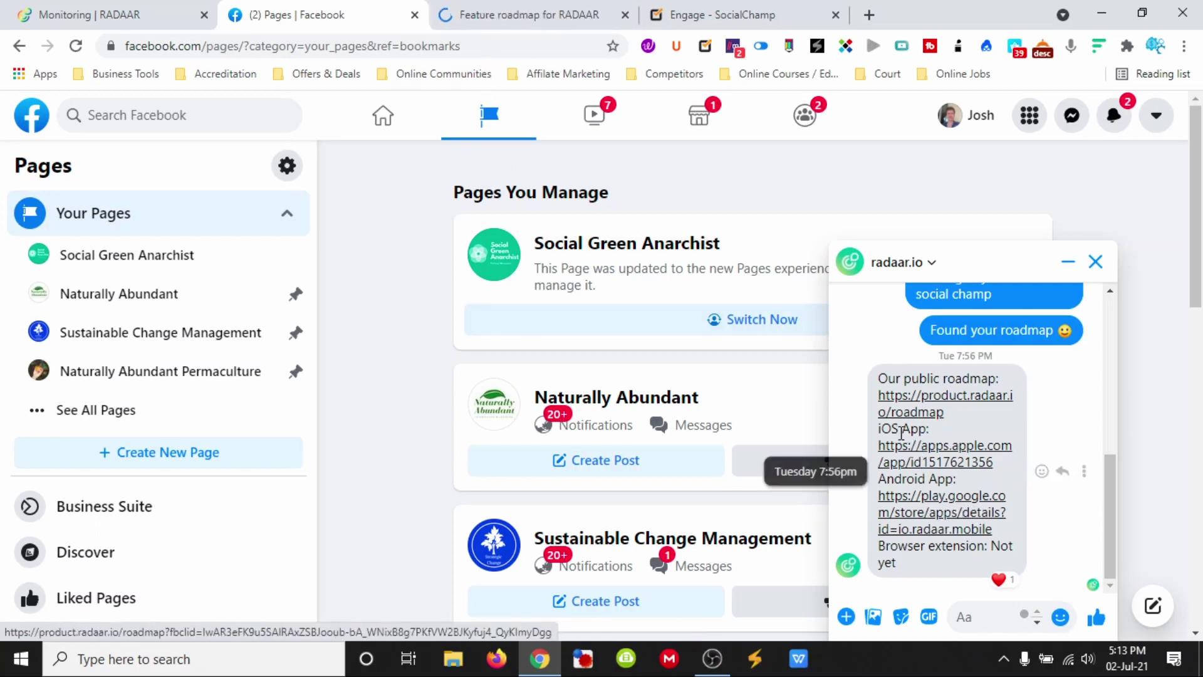
pyautogui.moveTo(926, 428); pyautogui.dragTo(878, 429)
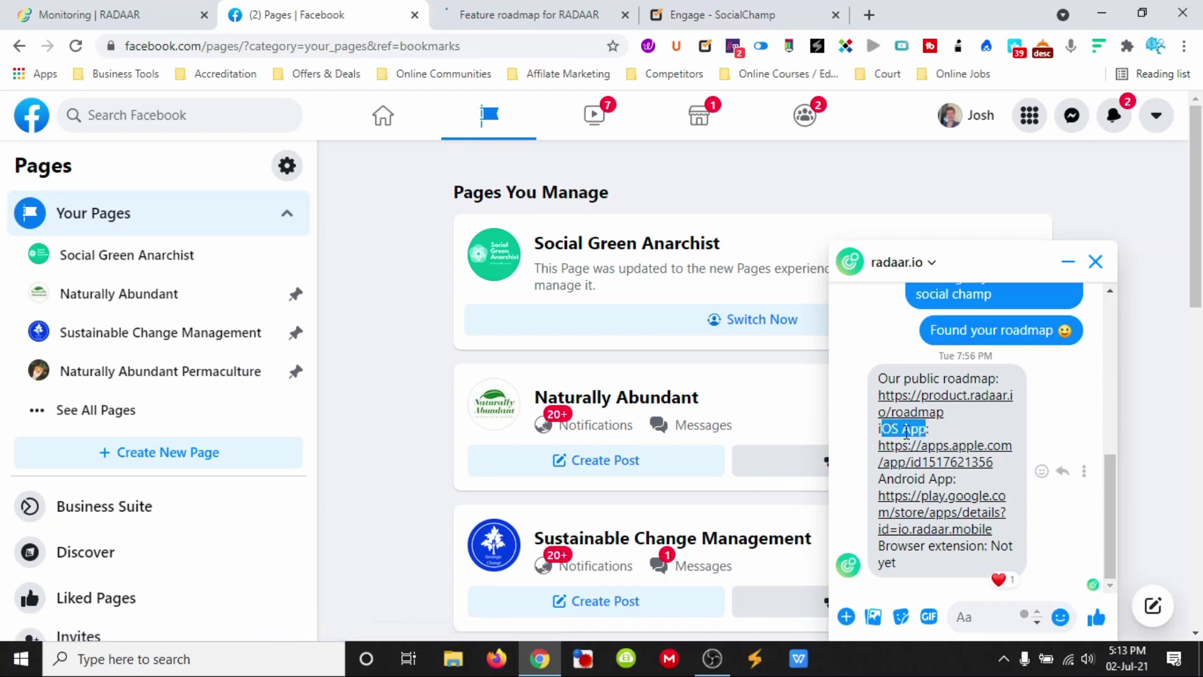
pyautogui.click(959, 432)
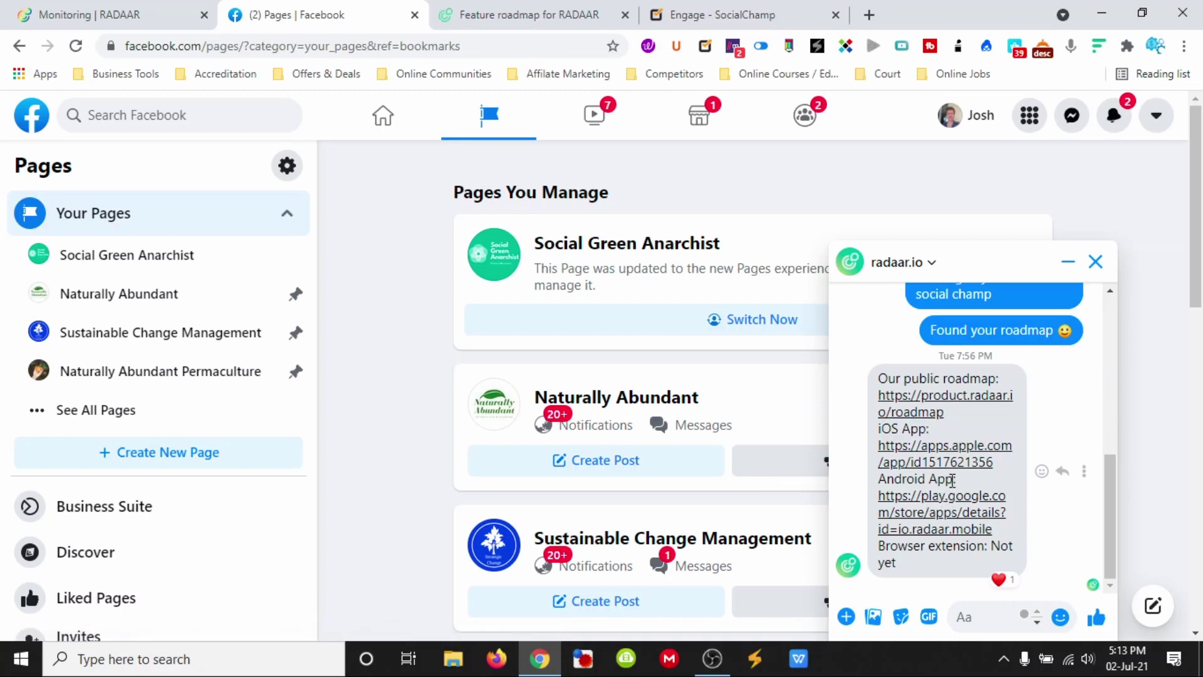
pyautogui.moveTo(951, 480); pyautogui.dragTo(887, 480)
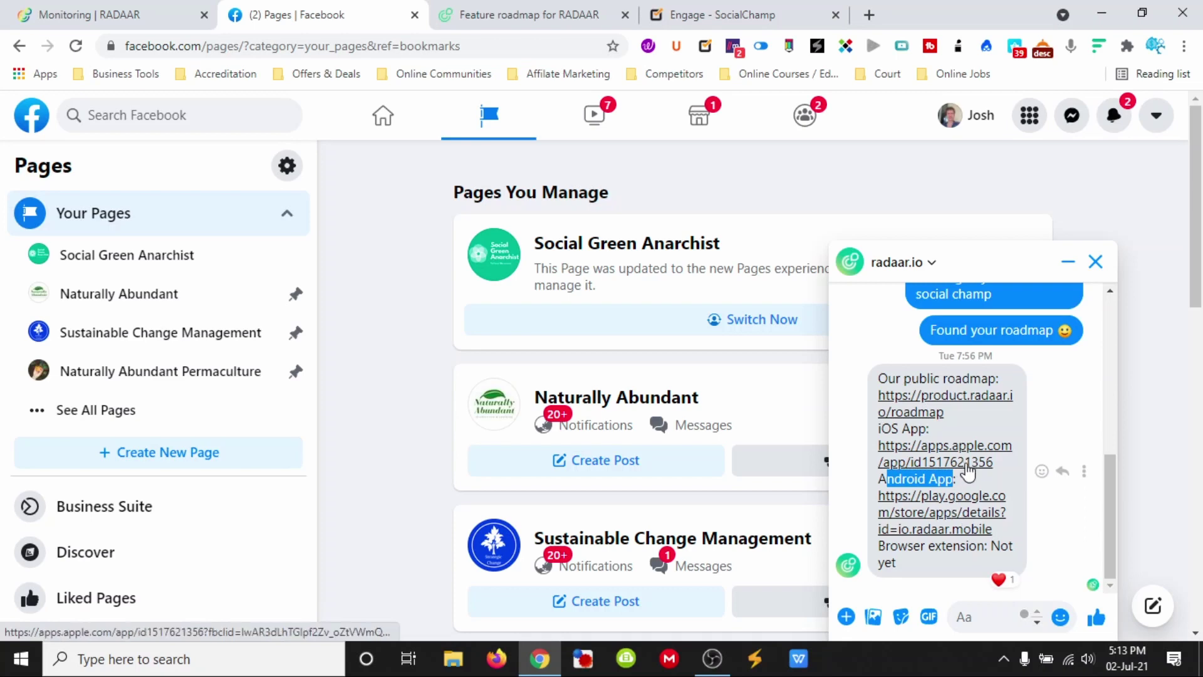
pyautogui.click(970, 483)
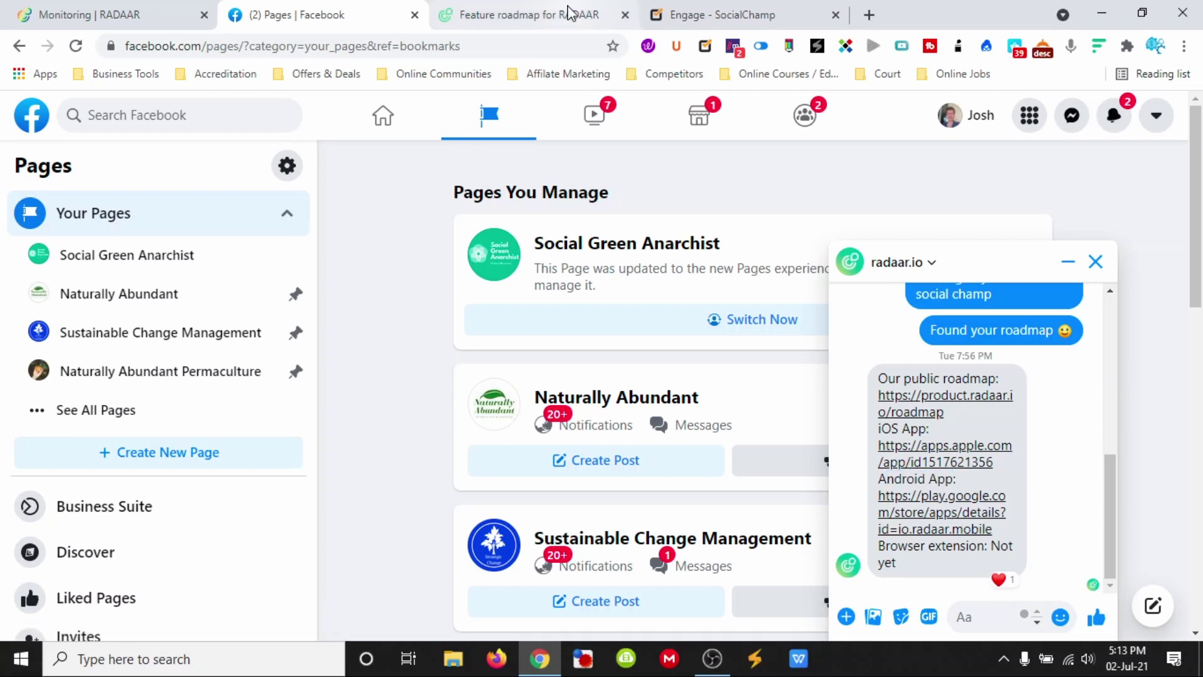
# Glance at the RADAAR roadmap page and reread the radaar.io chat from the affiliate program question down to the app links
pyautogui.click(559, 15)
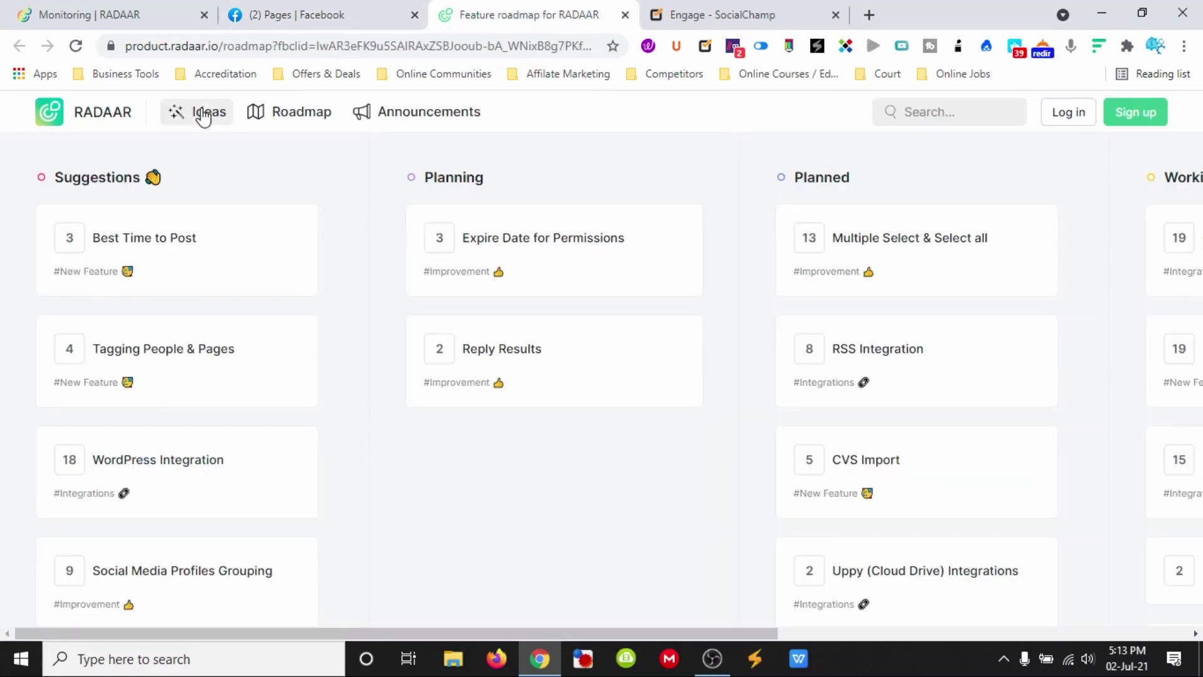
pyautogui.click(323, 21)
pyautogui.scroll(10, 877, 426)
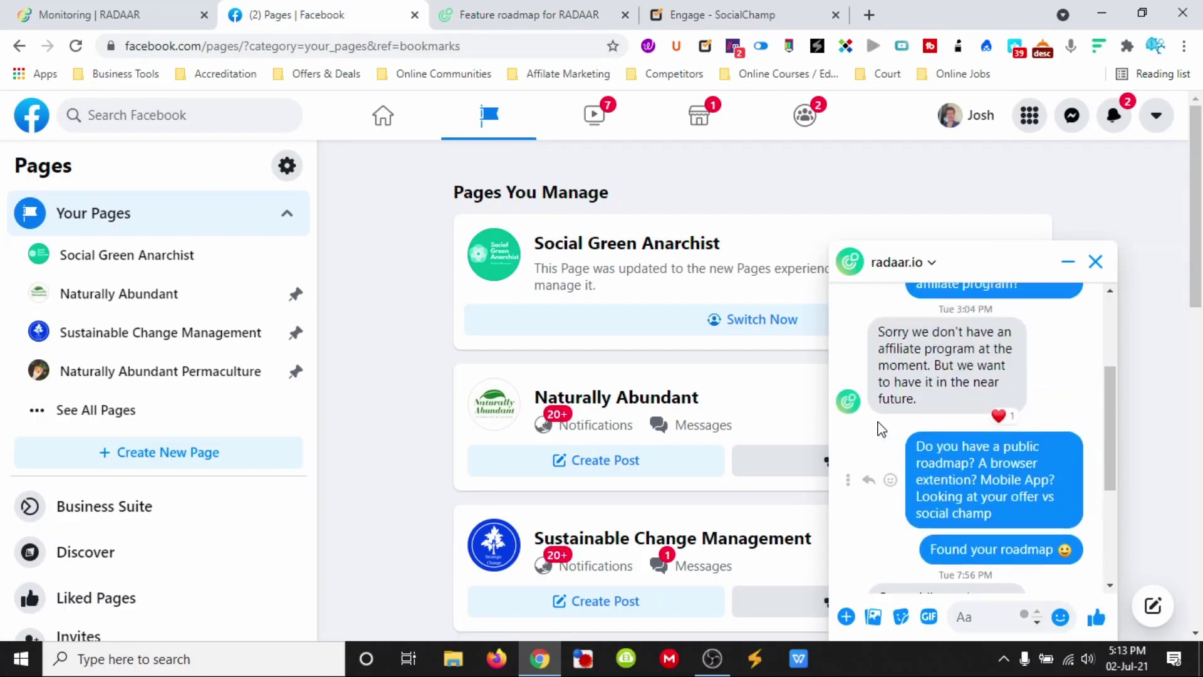
pyautogui.scroll(-1, 880, 426)
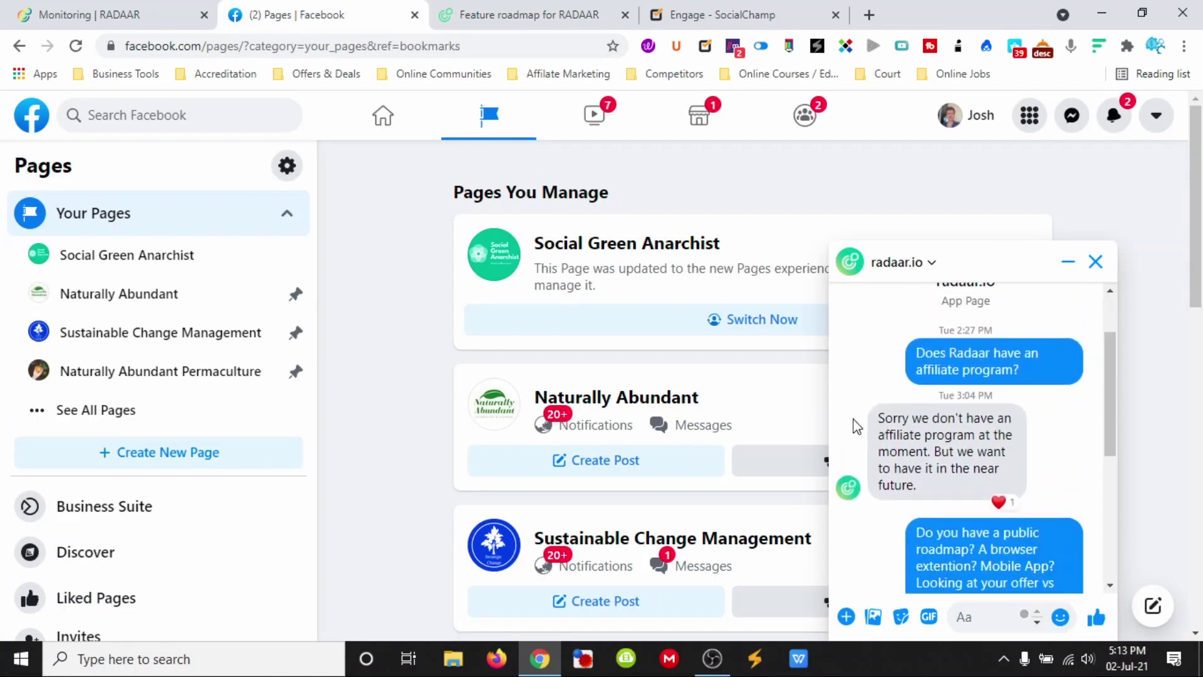
pyautogui.scroll(-1, 943, 428)
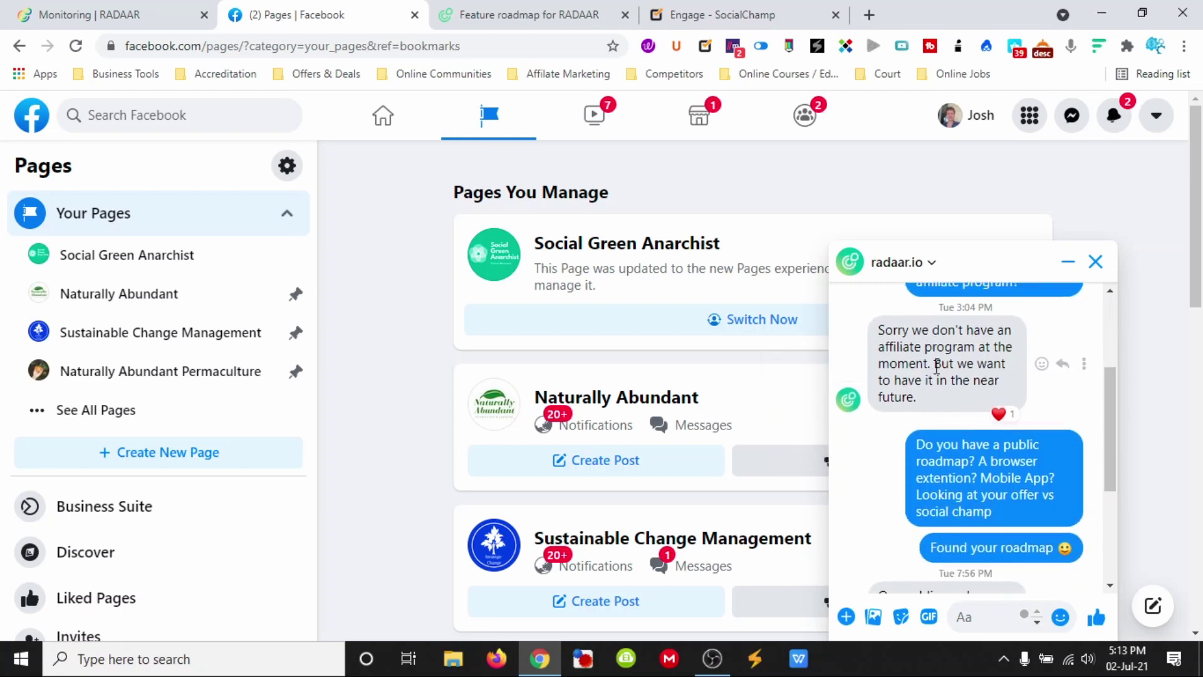
pyautogui.scroll(-3, 959, 370)
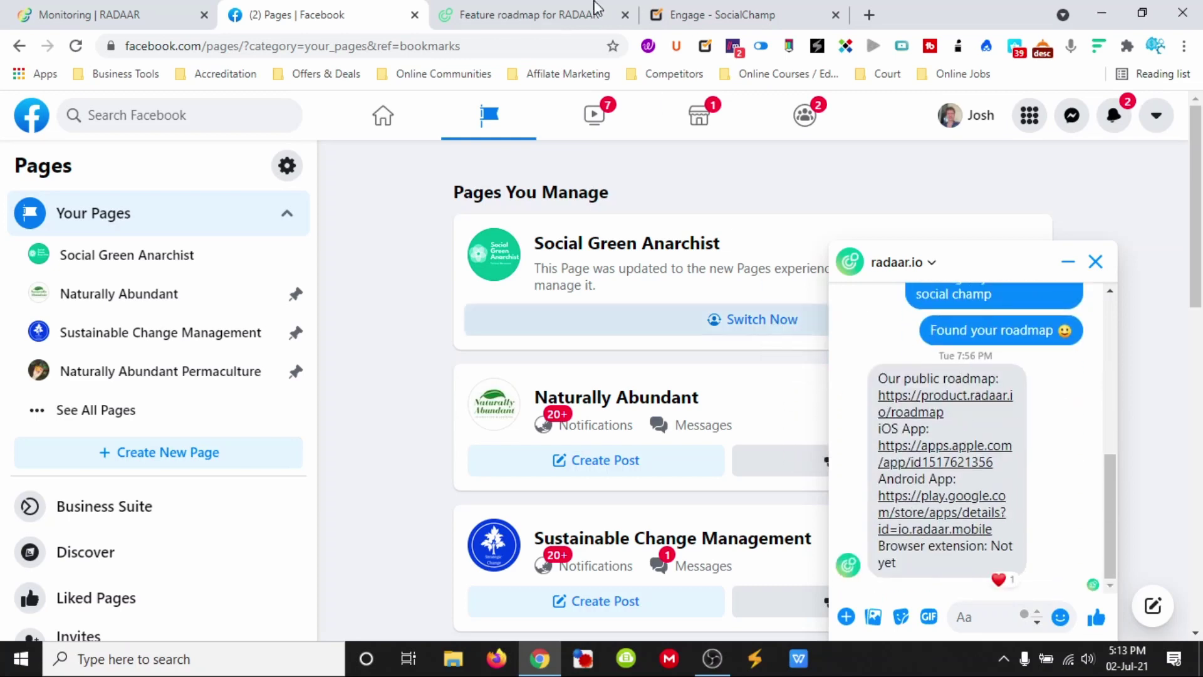
# Review the feature cards on RADAAR's public roadmap board and return to the RADAAR Monitoring inbox
pyautogui.click(537, 17)
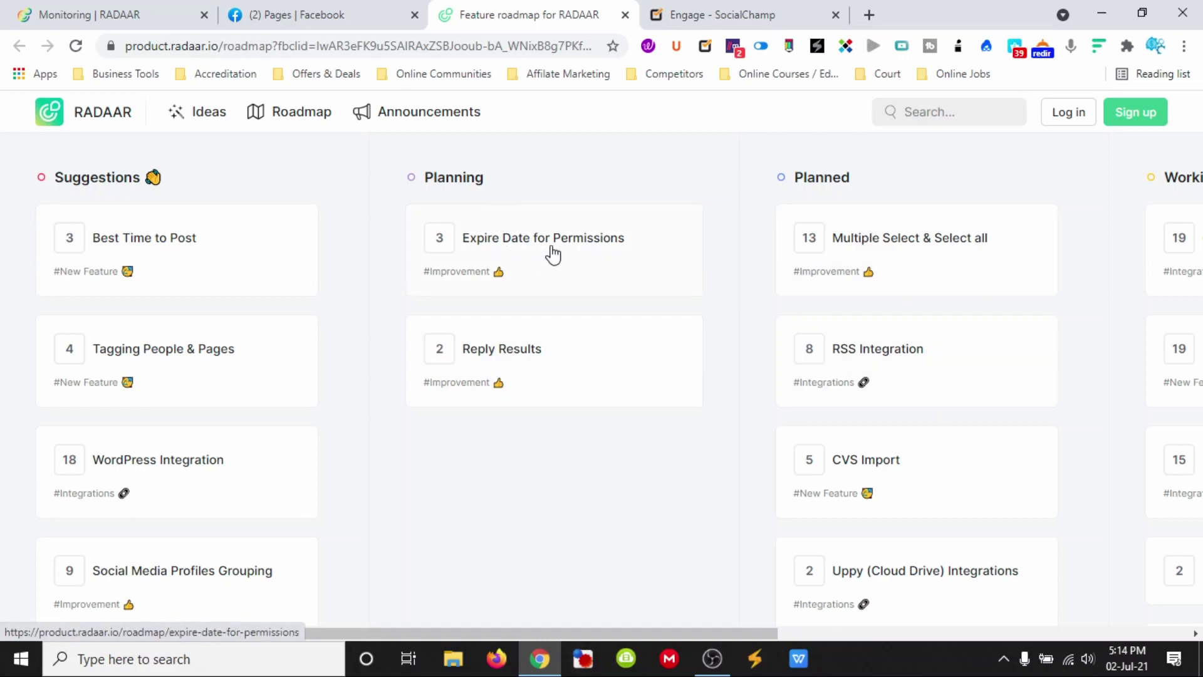
pyautogui.moveTo(751, 631); pyautogui.dragTo(306, 596)
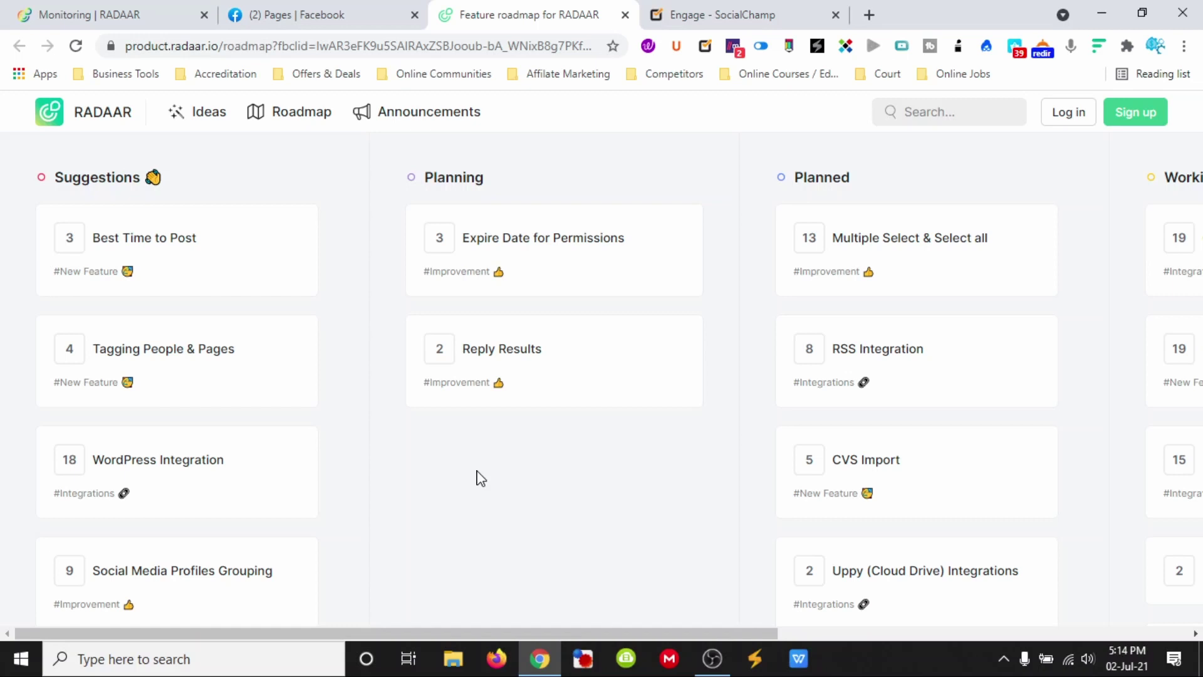
pyautogui.click(332, 17)
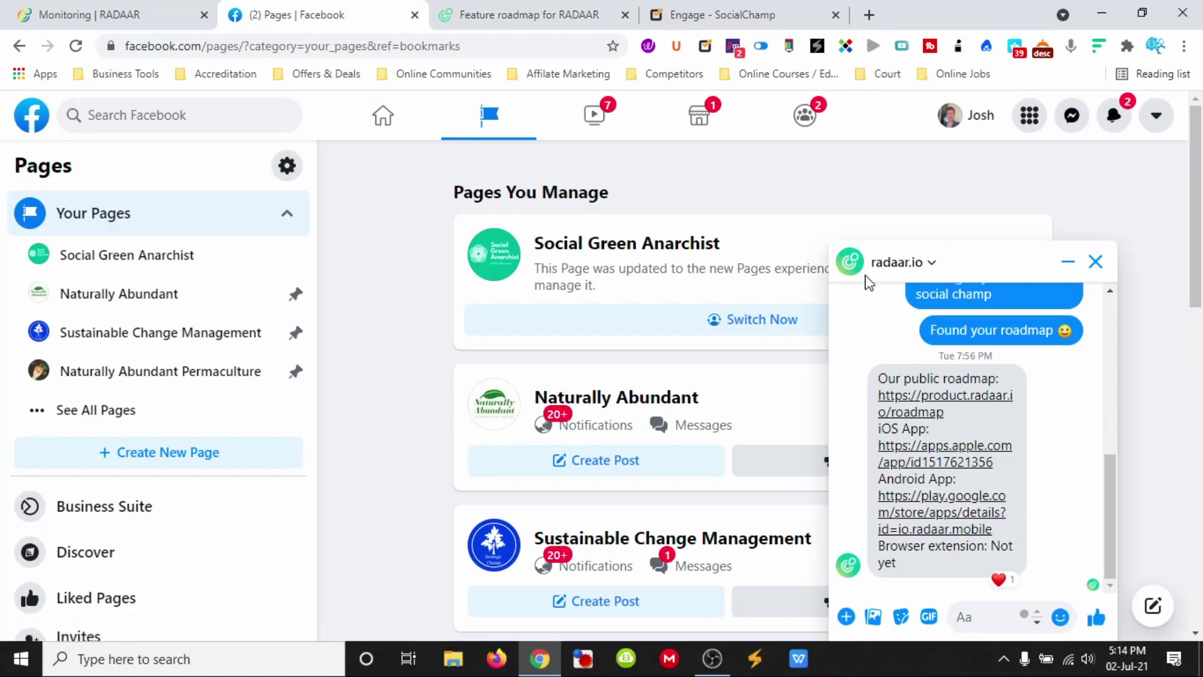
pyautogui.click(123, 15)
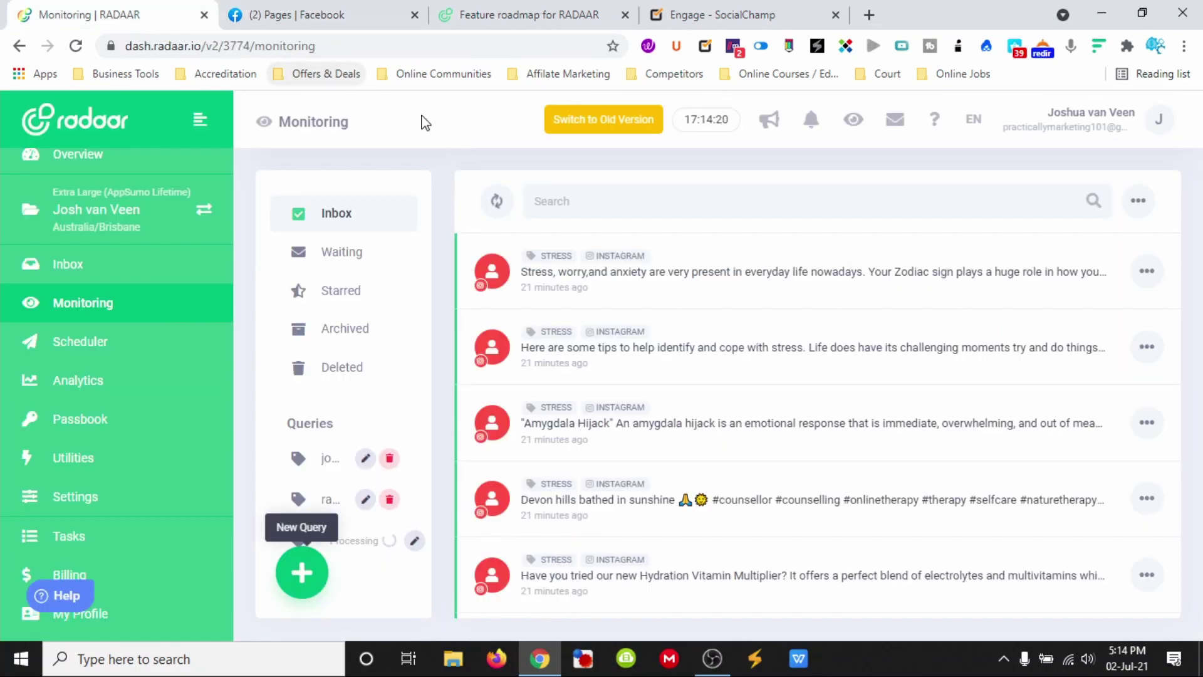